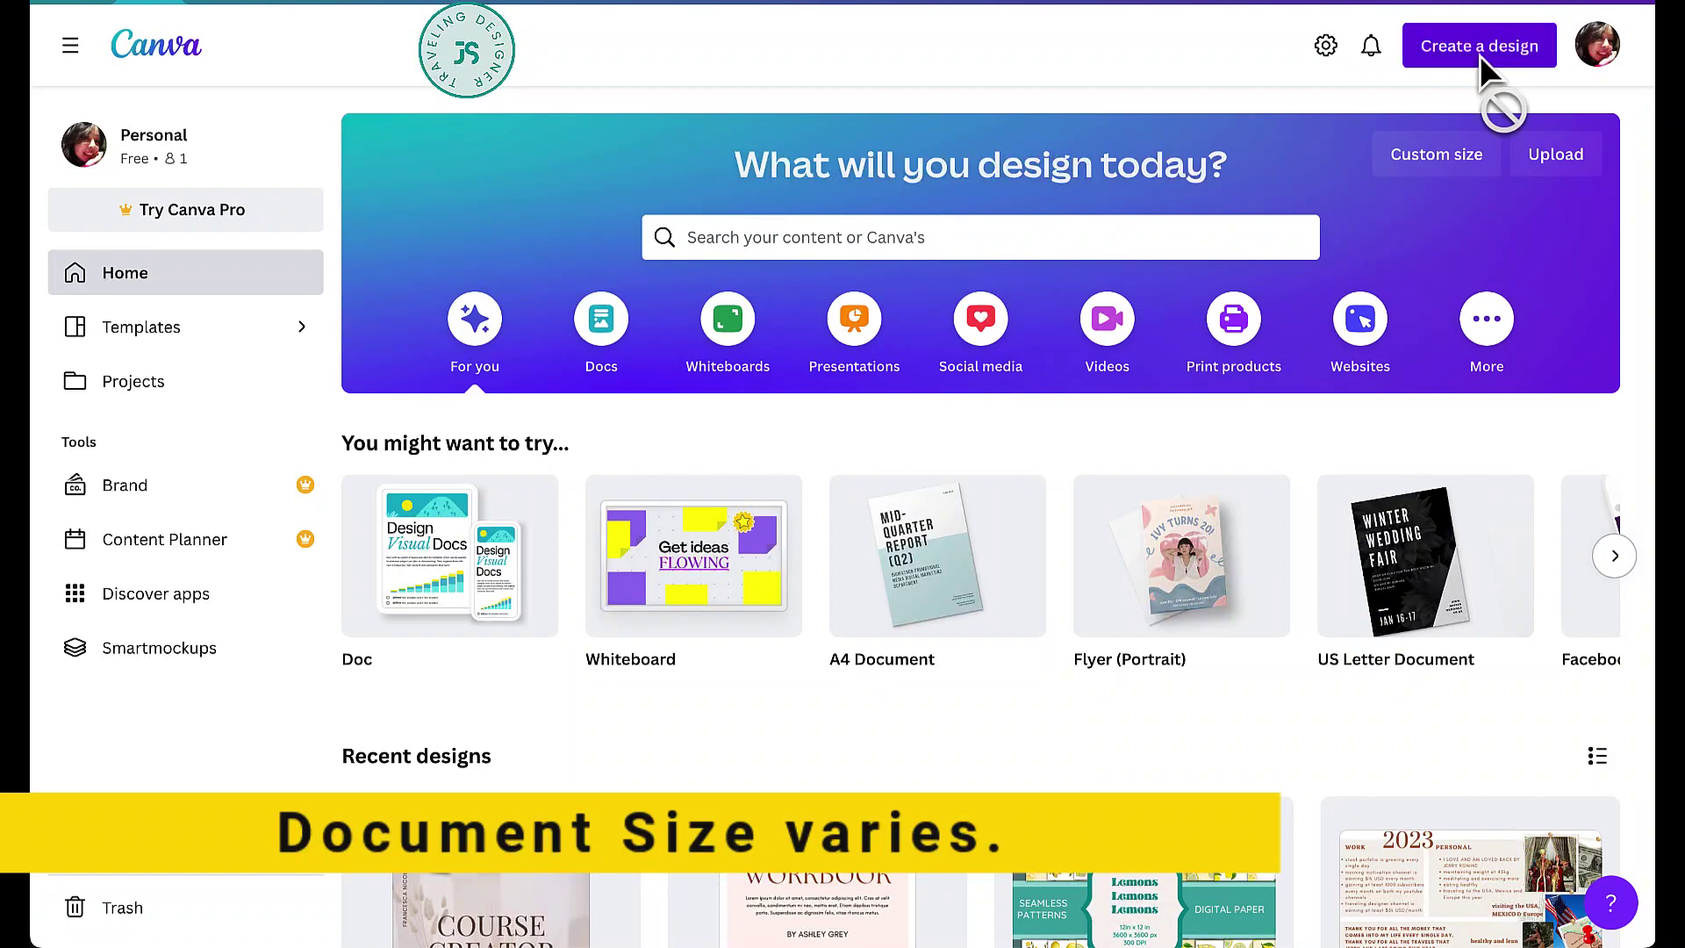
# - Create a US Letter document and tint its page background greyish pink (#D6CBCB)
pyautogui.click(1480, 55)
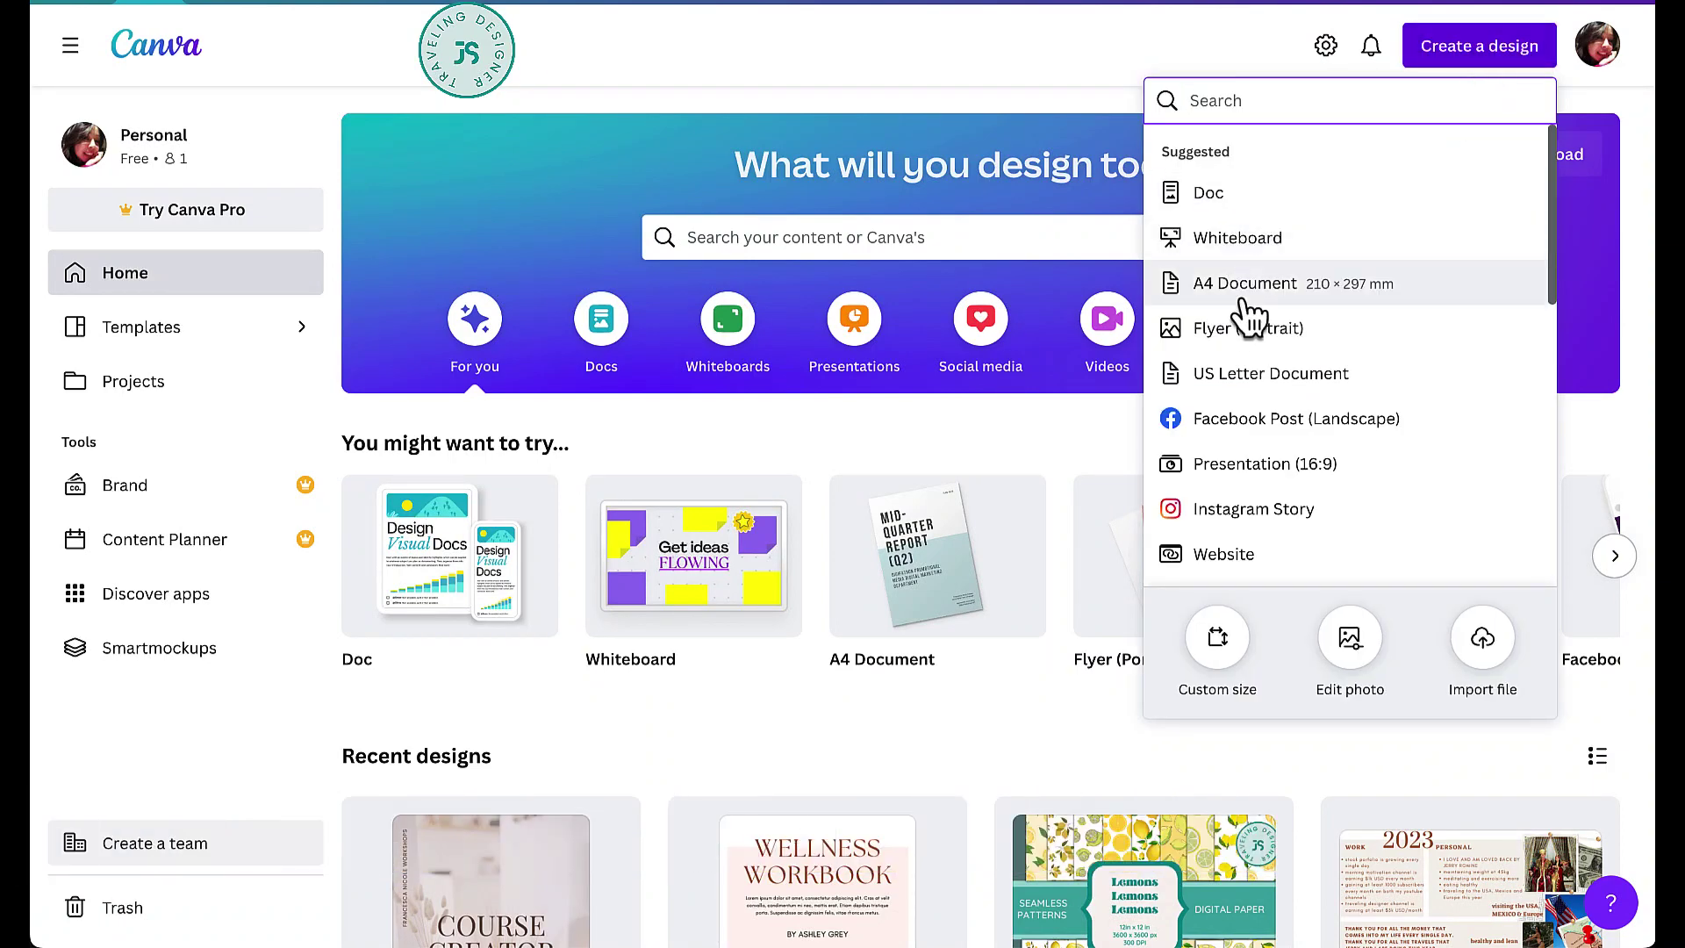
pyautogui.click(1246, 374)
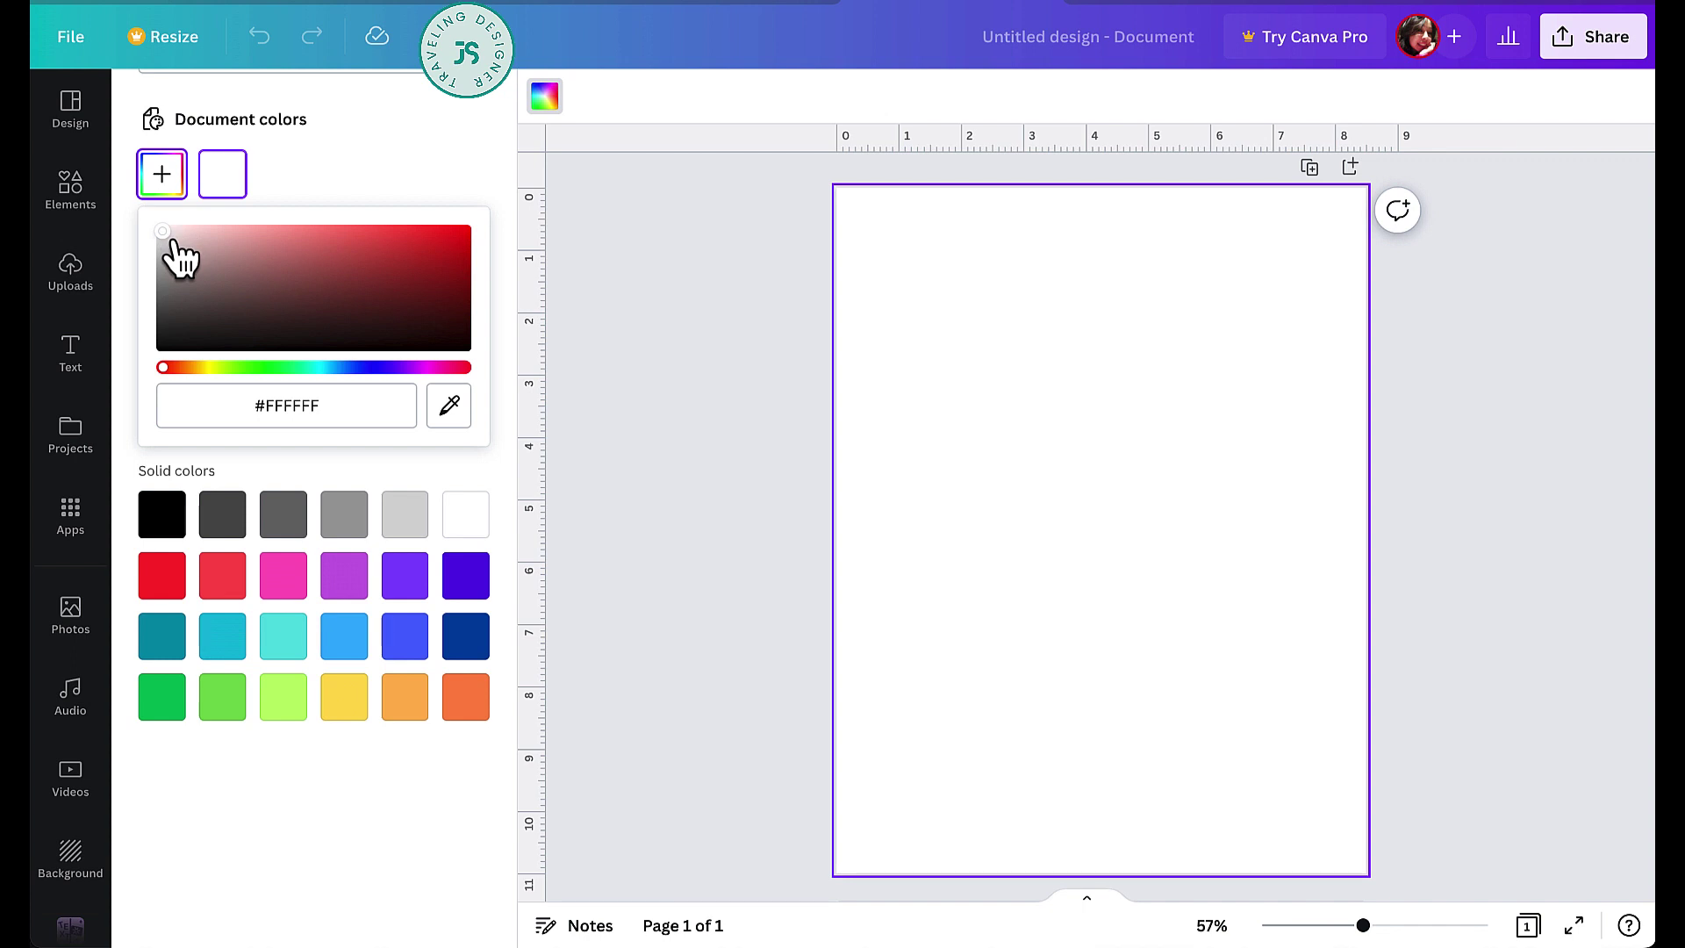
pyautogui.moveTo(173, 251); pyautogui.dragTo(167, 244)
# - Settle the muted greyish-pink background and add a heading reading WORKBOOK
pyautogui.click(70, 189)
pyautogui.click(60, 375)
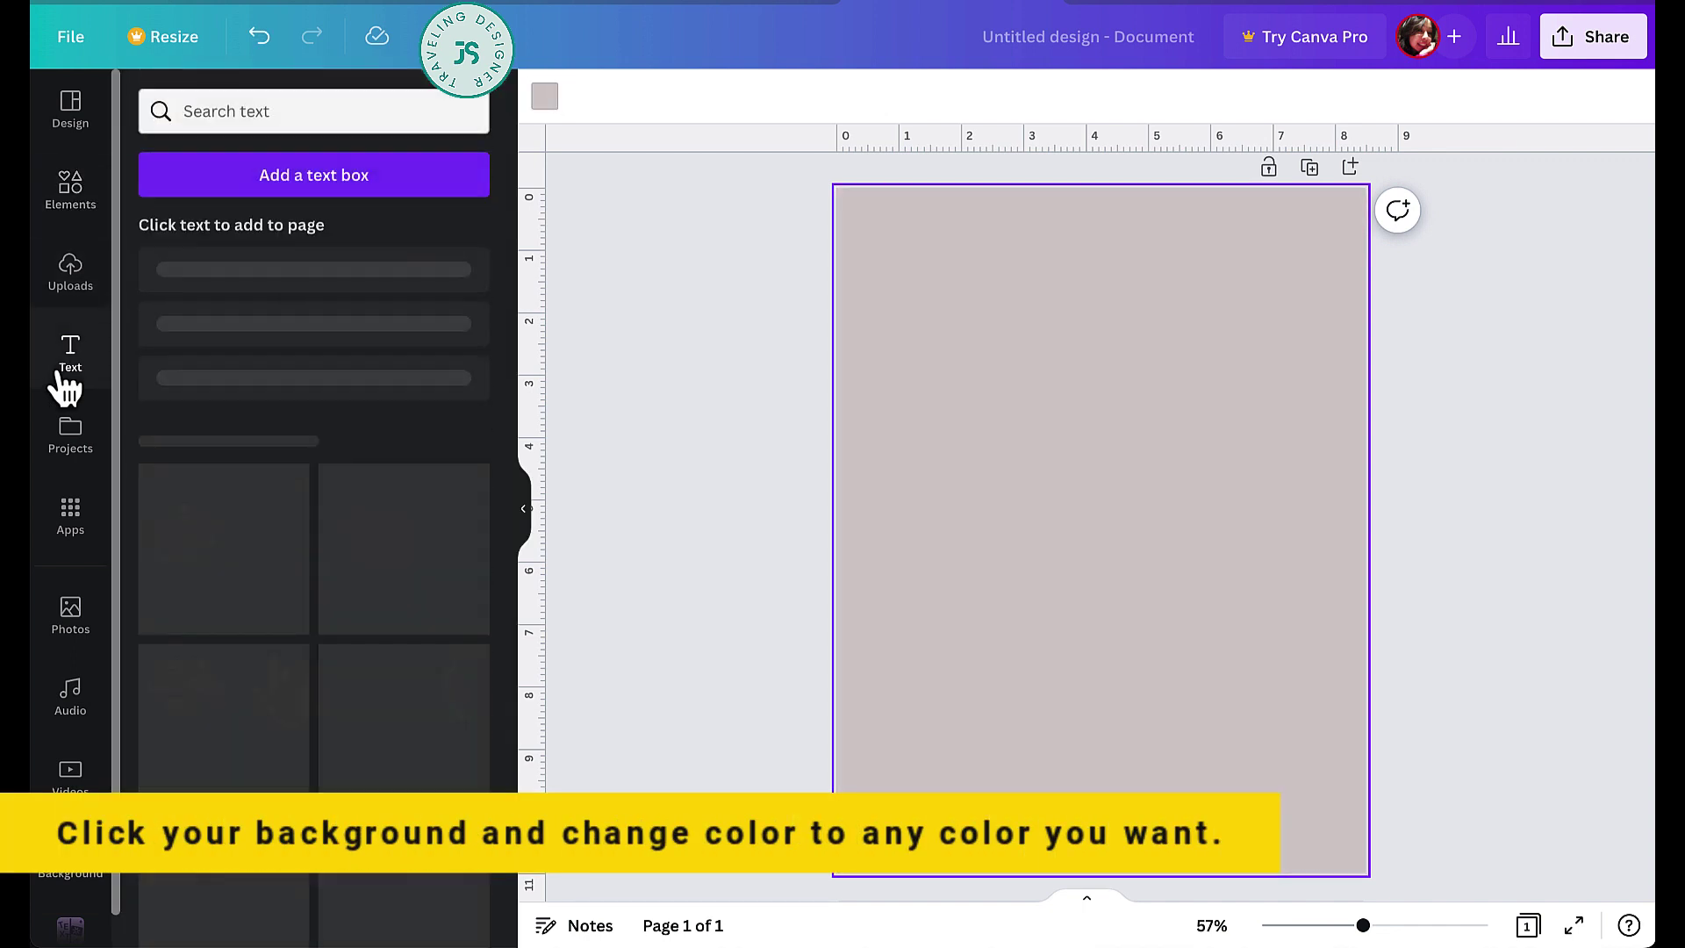
pyautogui.click(316, 281)
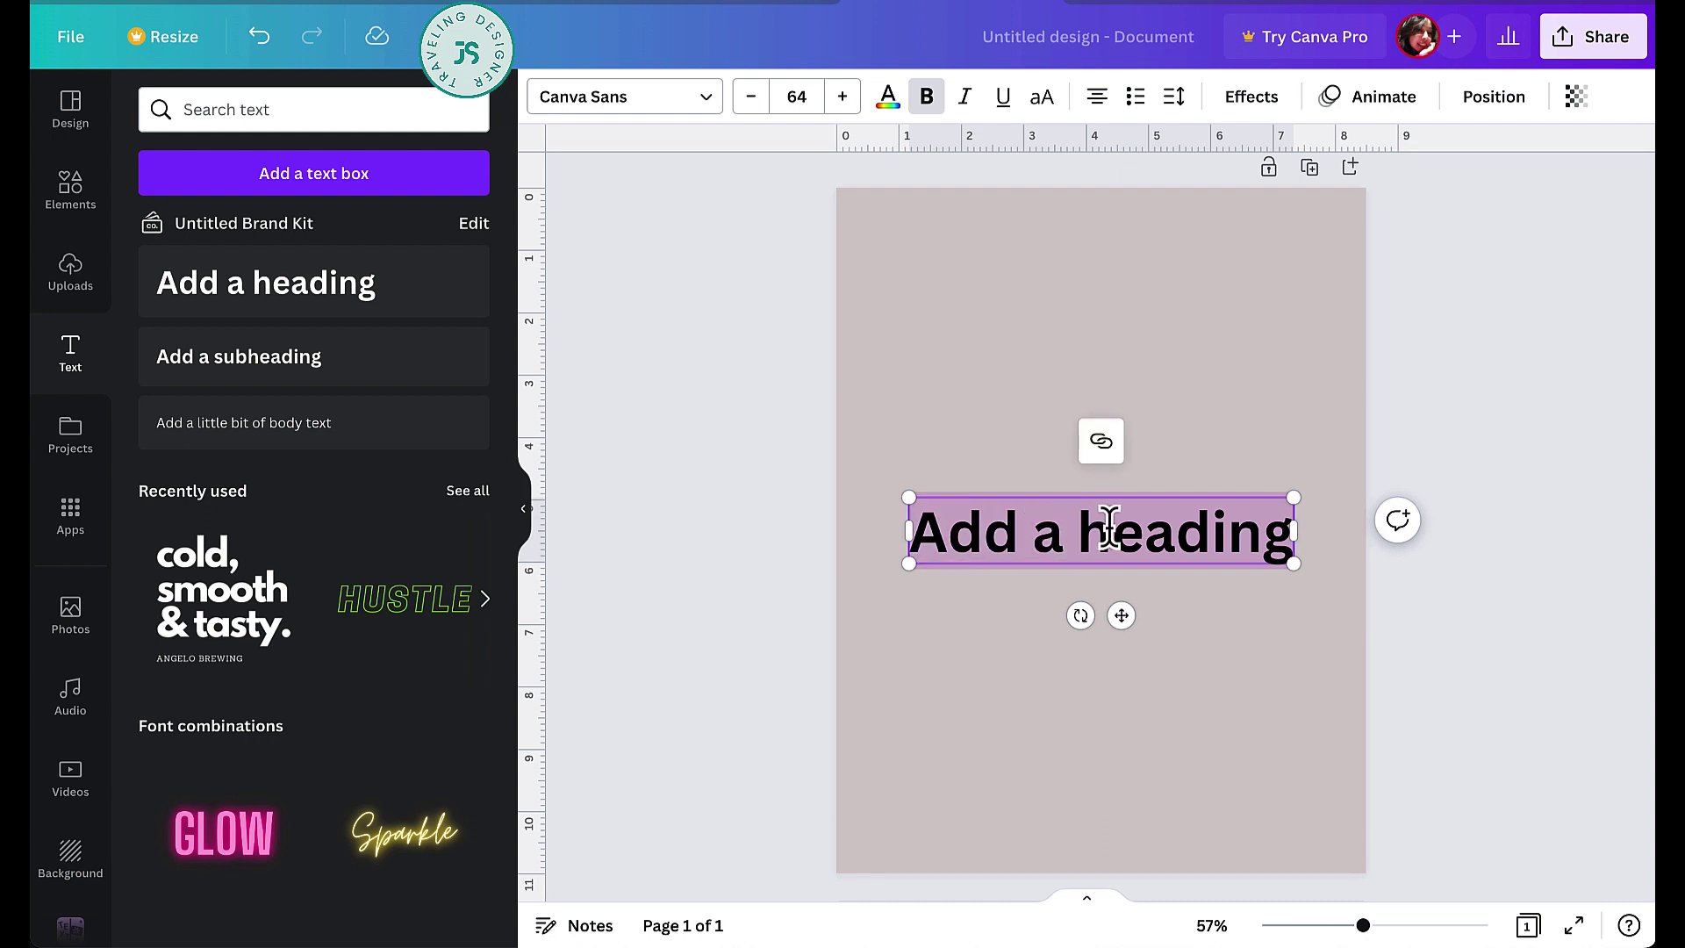
pyautogui.write('W')
pyautogui.press('BackSpace')
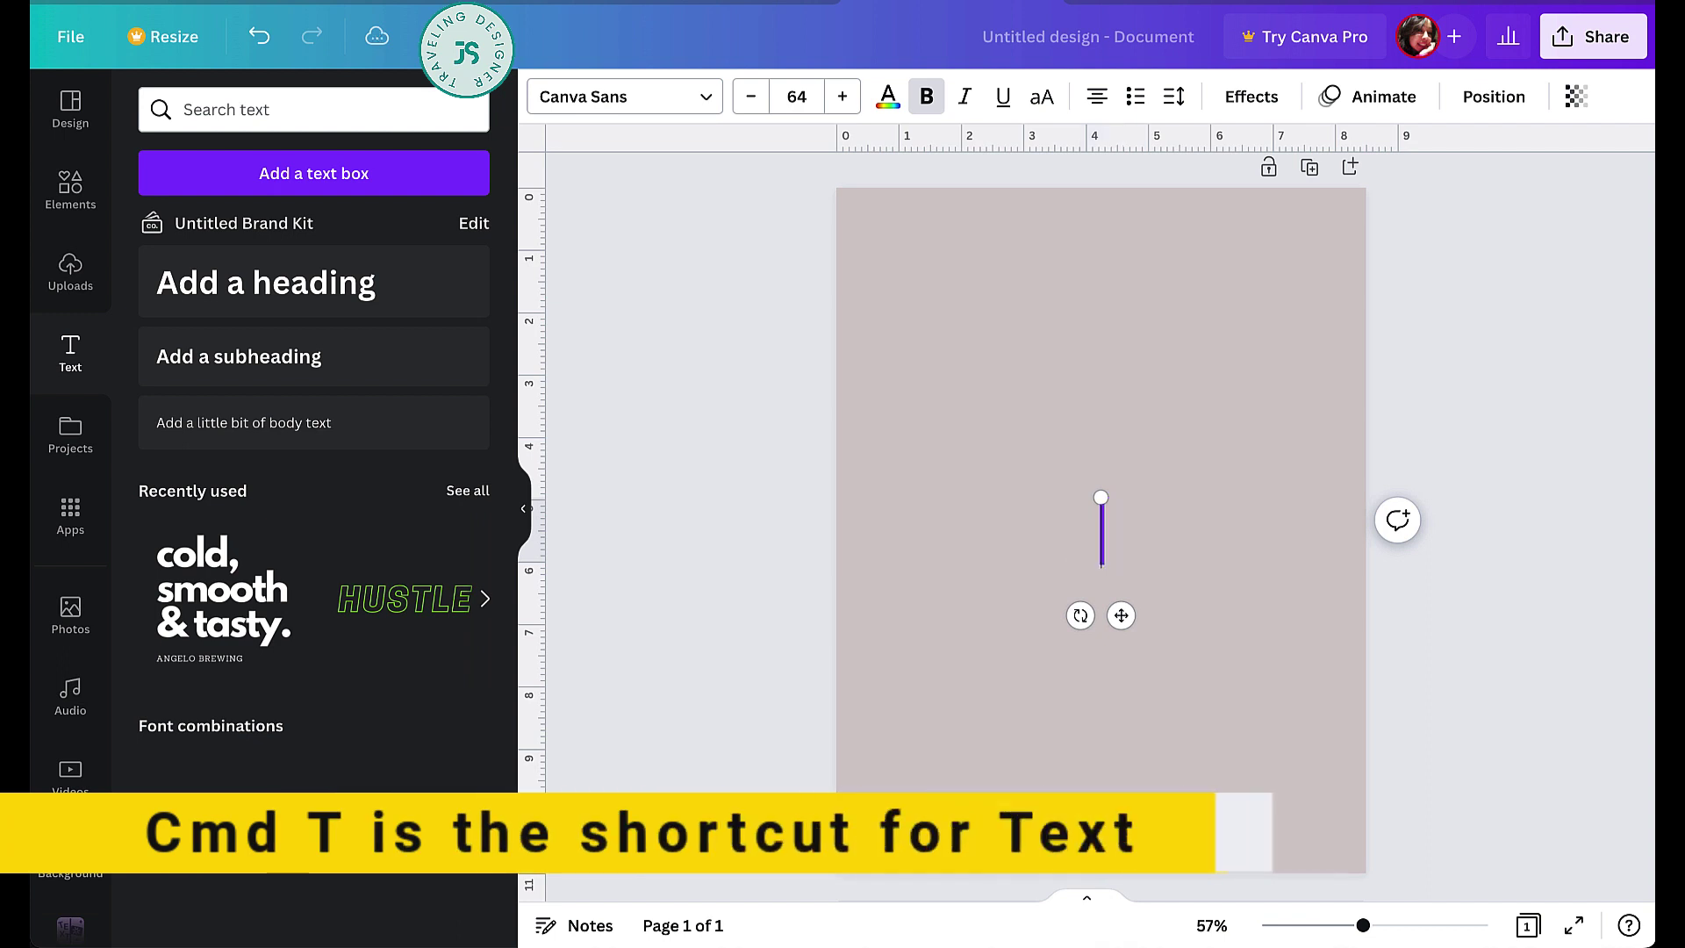
pyautogui.write('WORKBOOK')
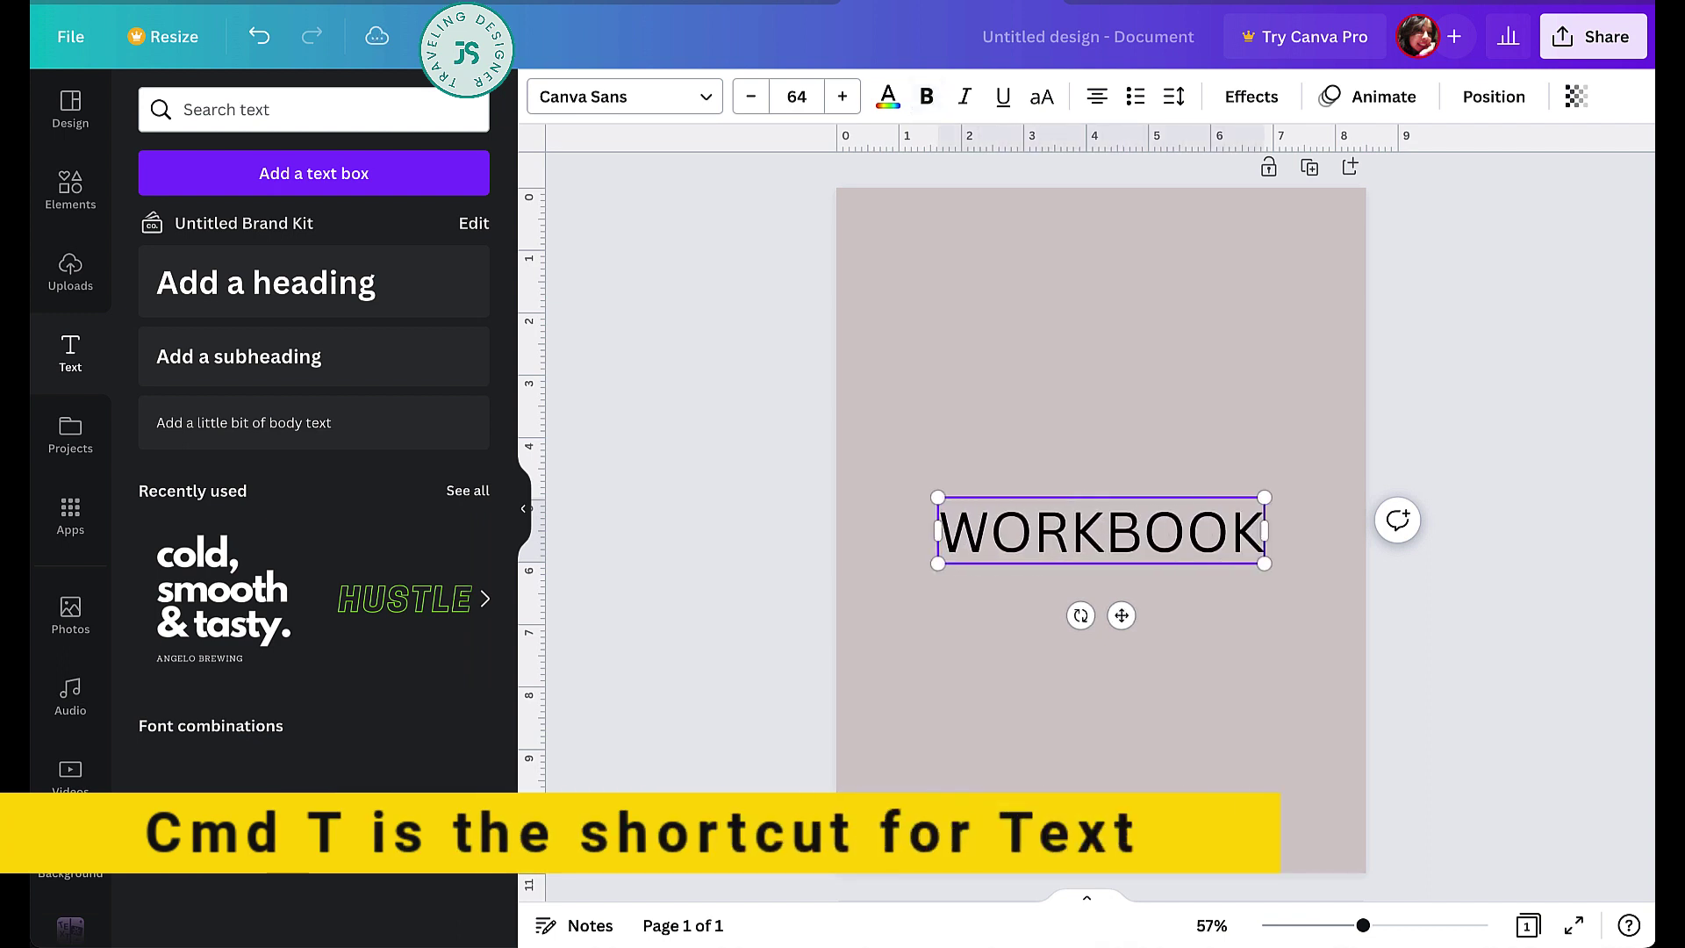
# - Set the WORKBOOK heading in the DM Serif Display font
pyautogui.press('super+a')
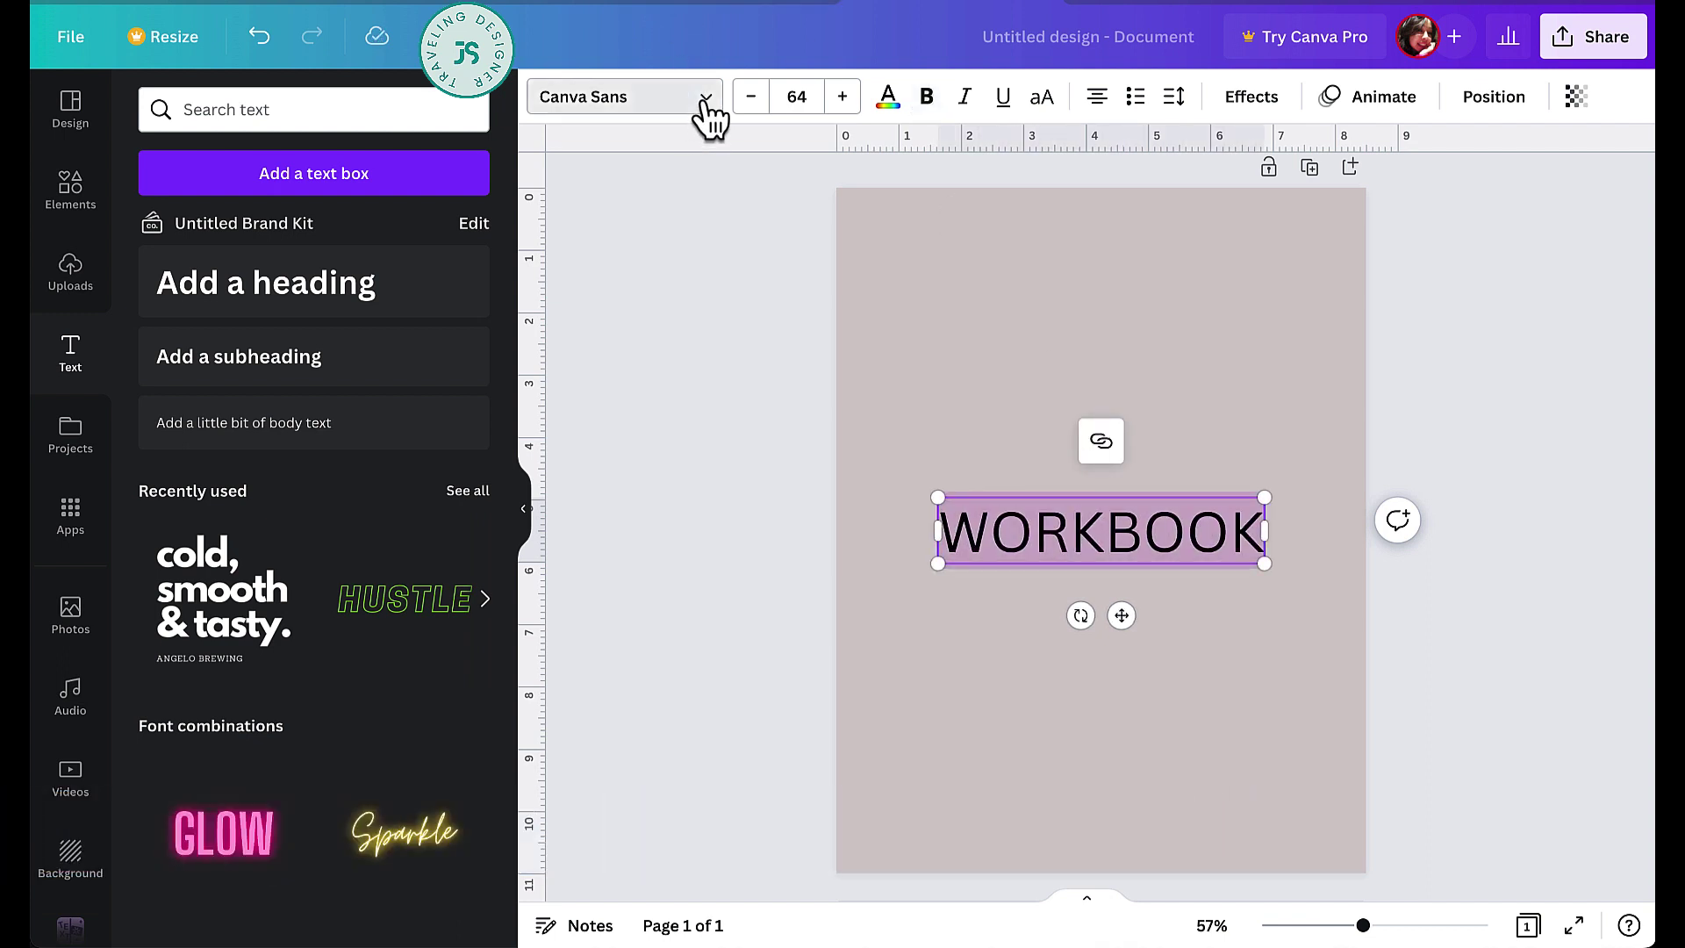
pyautogui.click(707, 101)
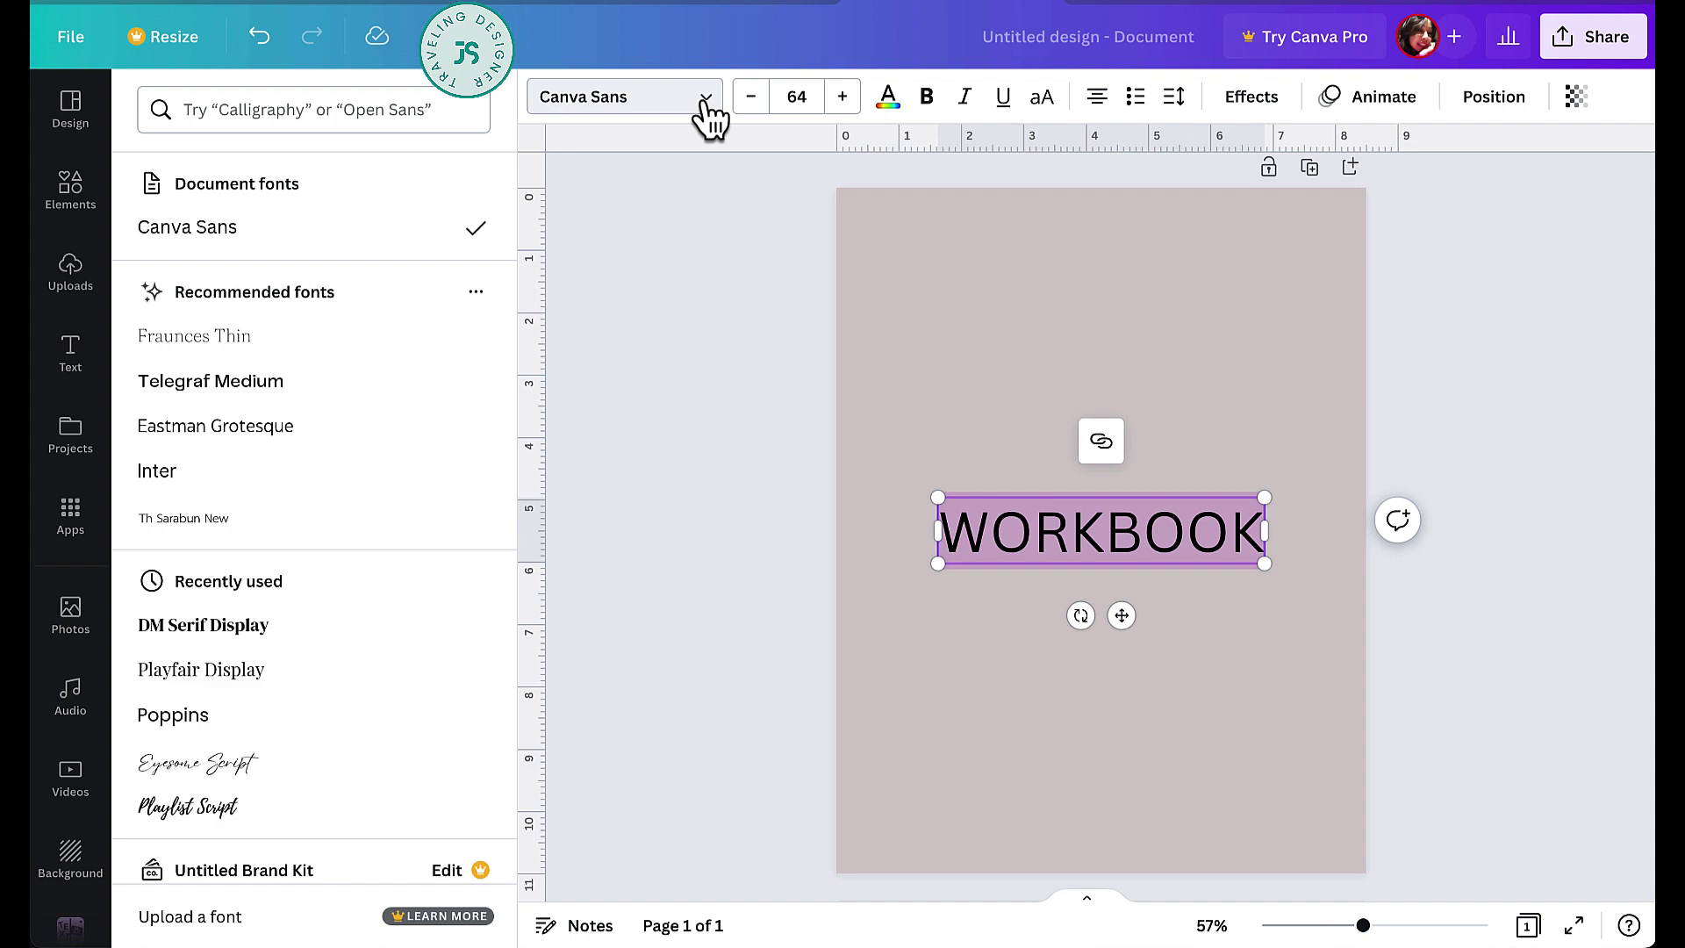
pyautogui.click(272, 626)
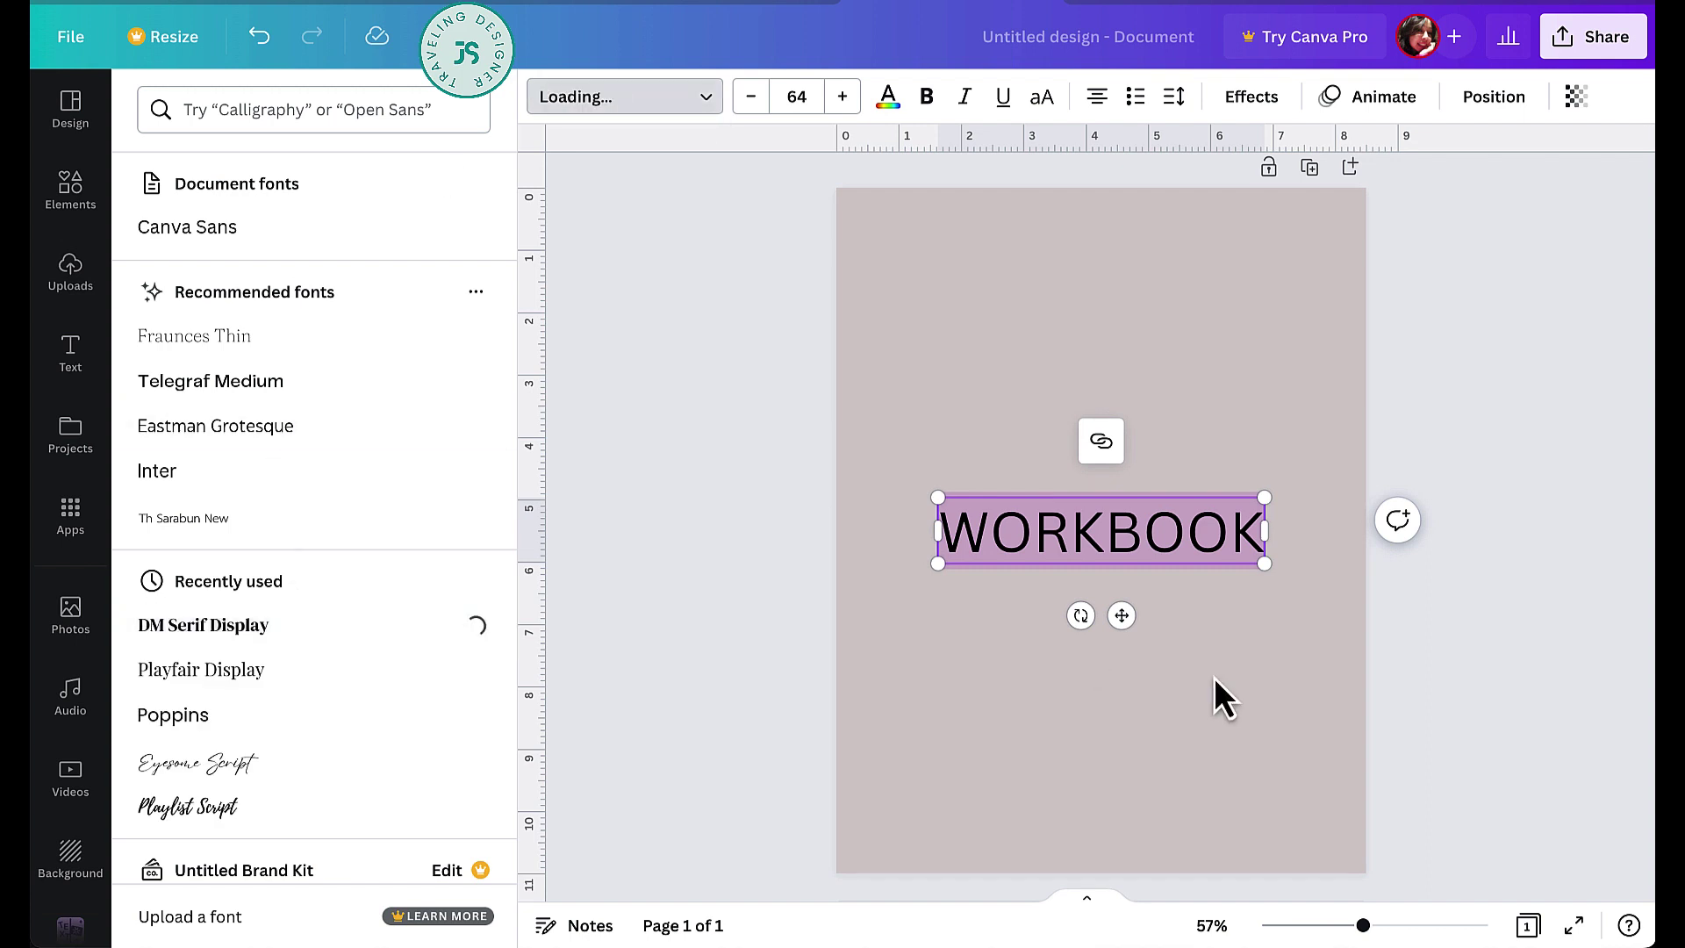
pyautogui.click(1176, 98)
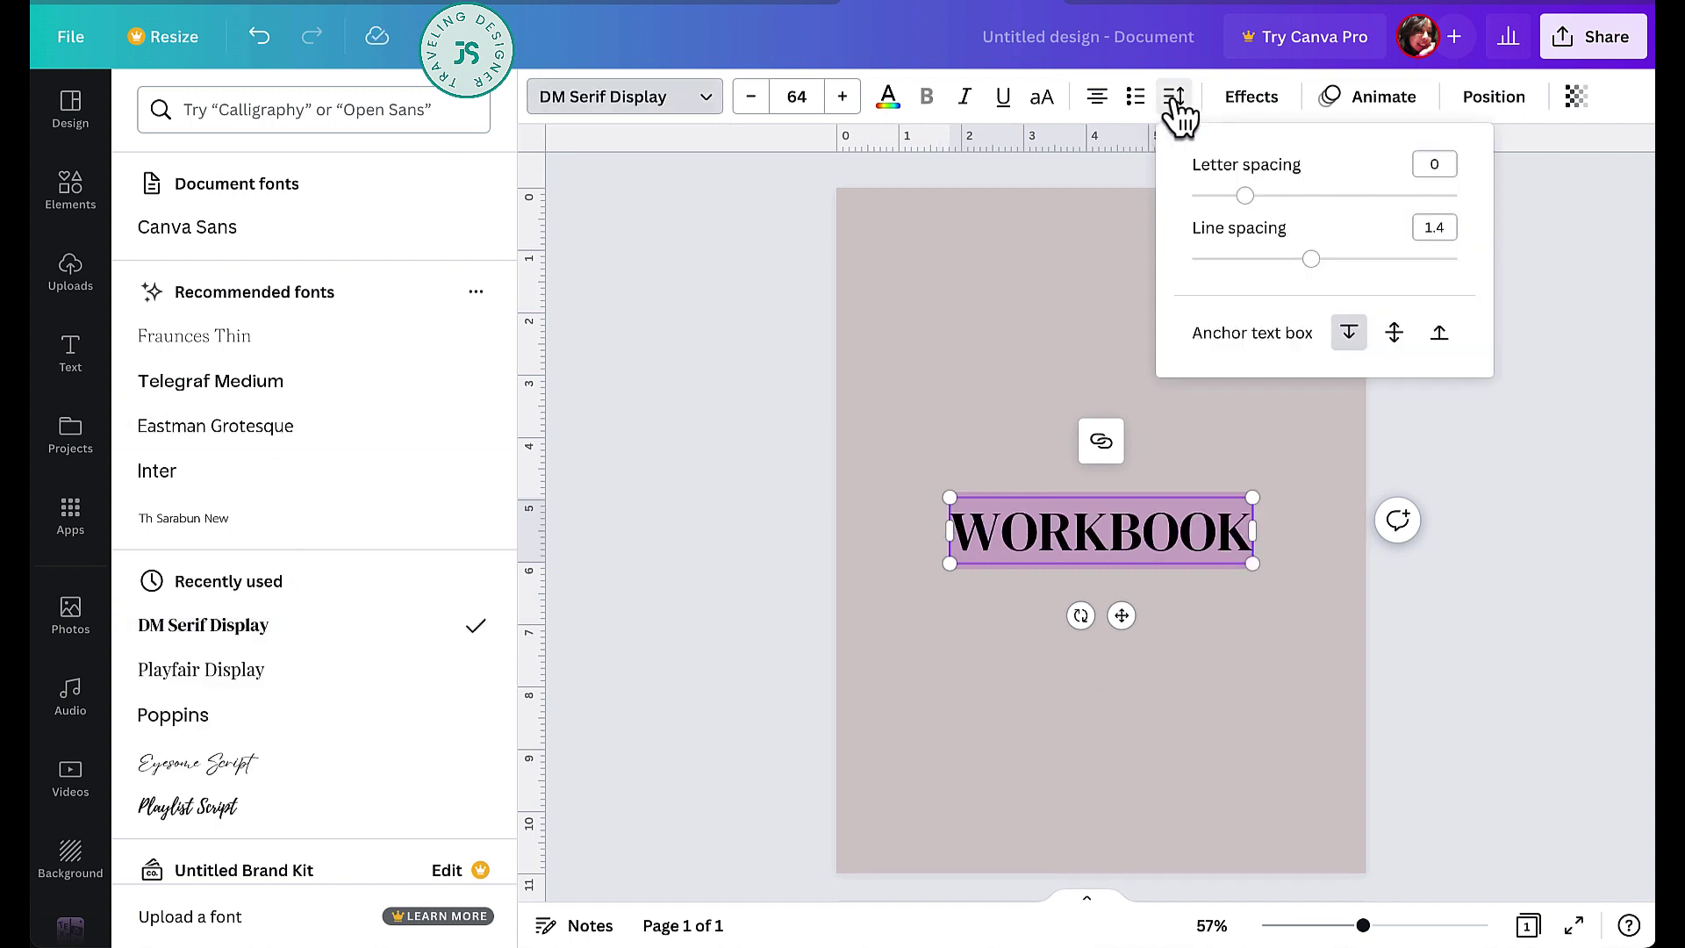
# - Space WORKBOOK's letters to 55, rotate it -90°, and enlarge it down the left edge
pyautogui.moveTo(1246, 197); pyautogui.dragTo(1261, 197)
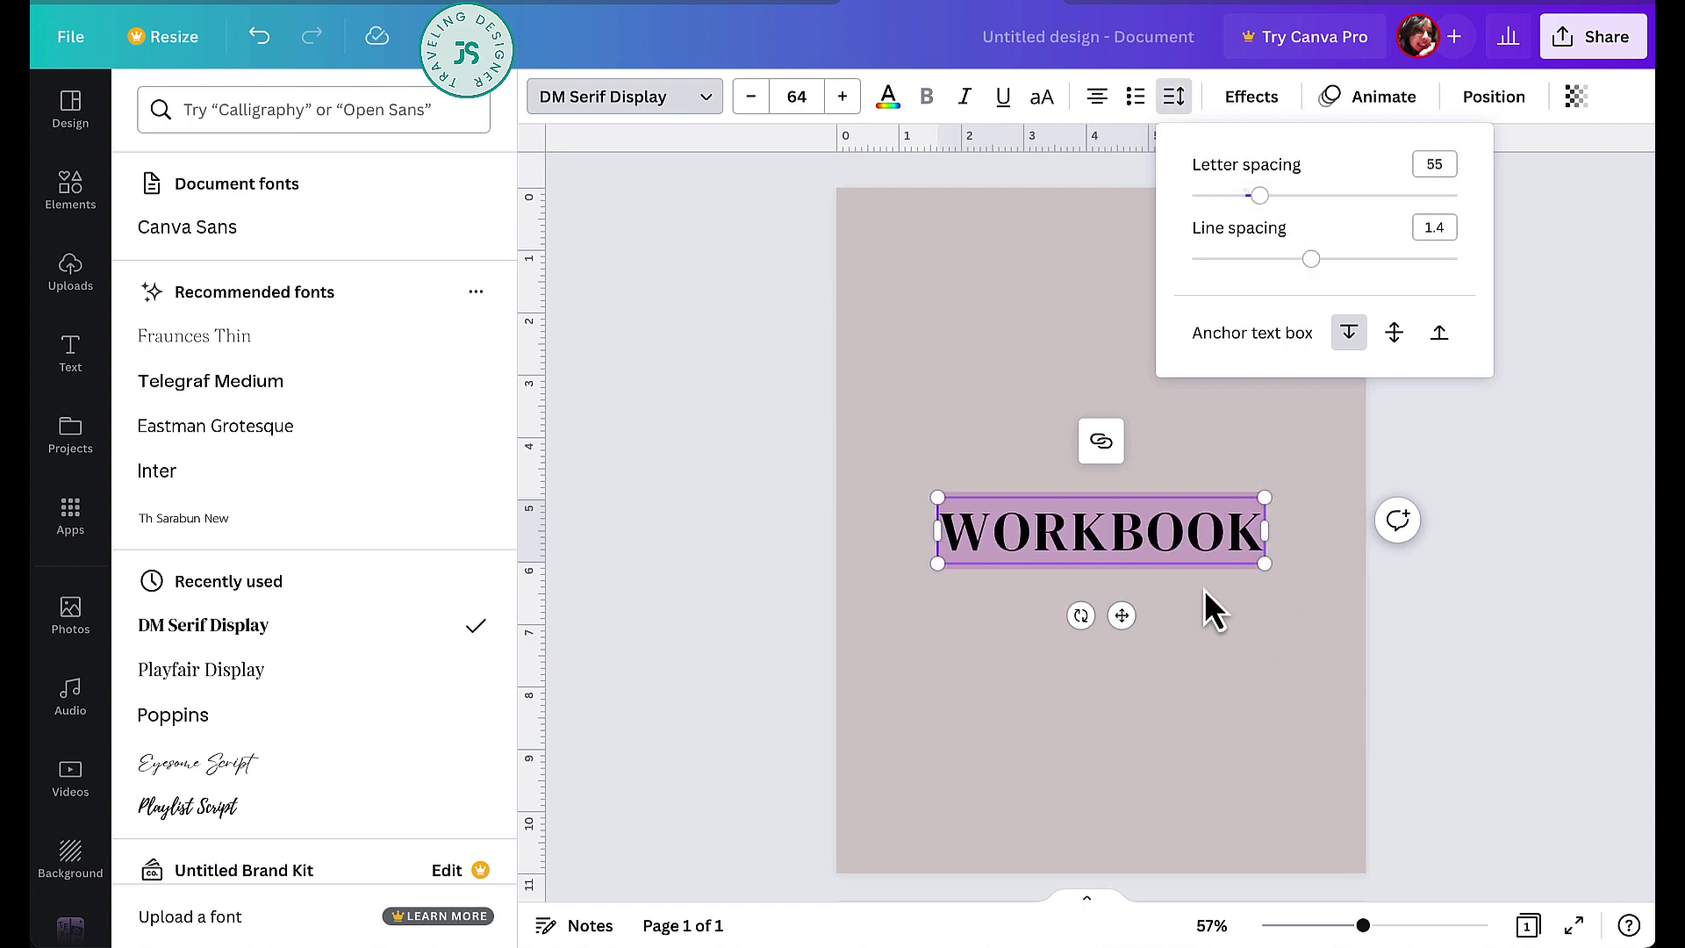
pyautogui.moveTo(1077, 616); pyautogui.dragTo(1179, 555)
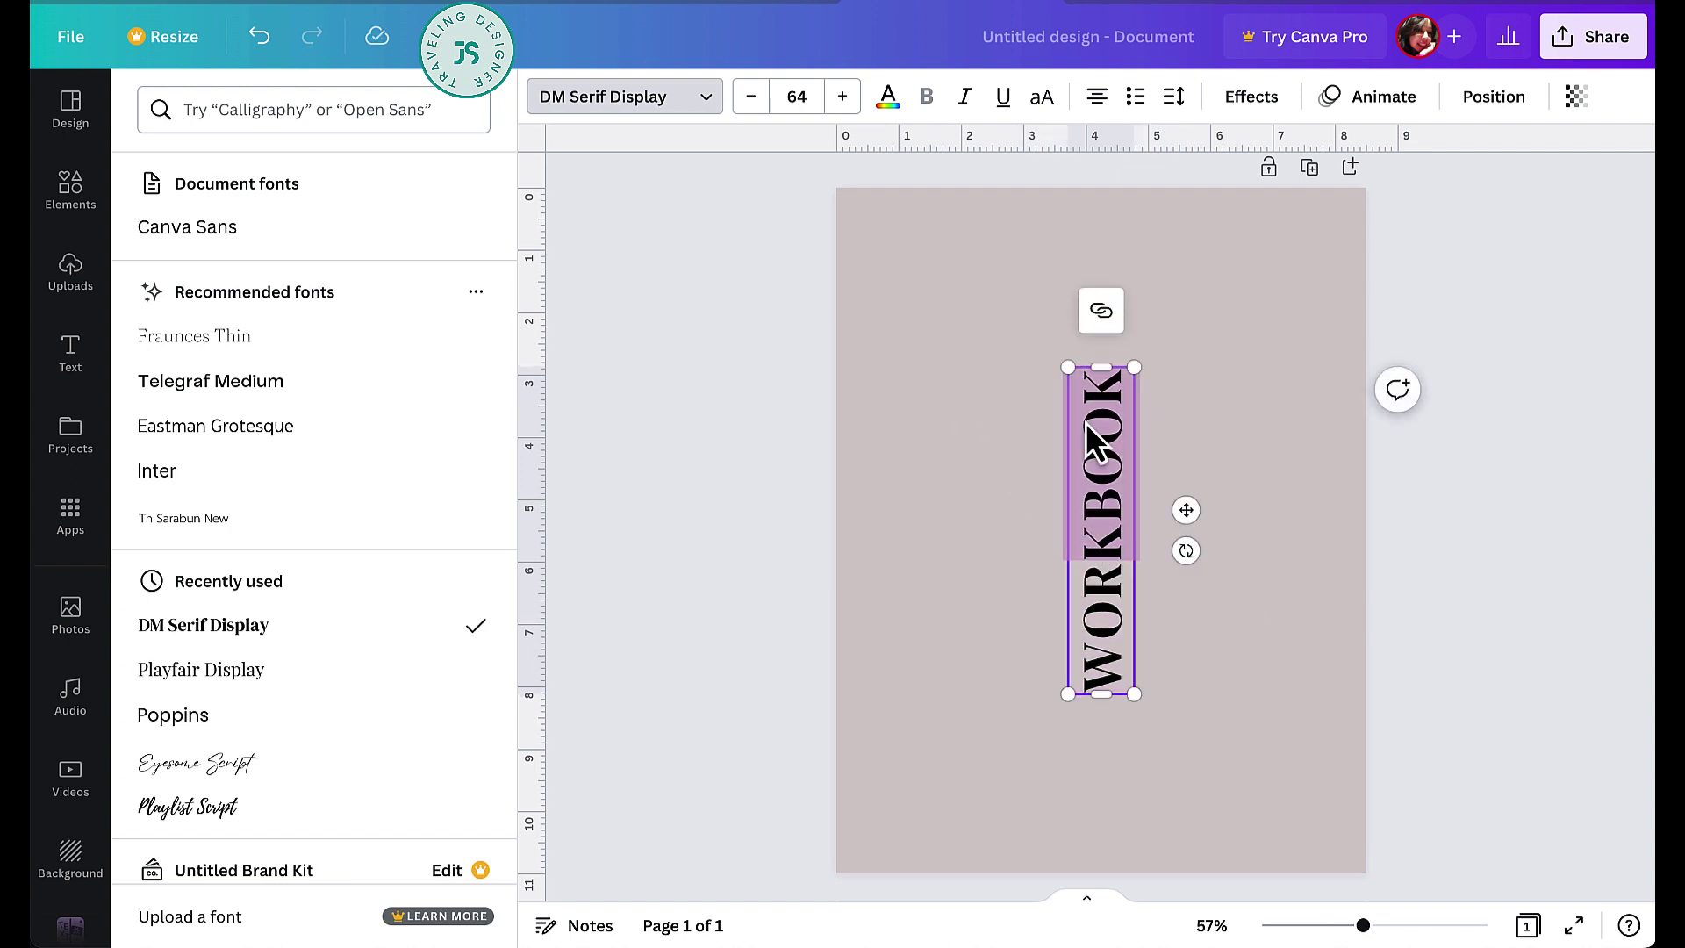
pyautogui.press('Escape')
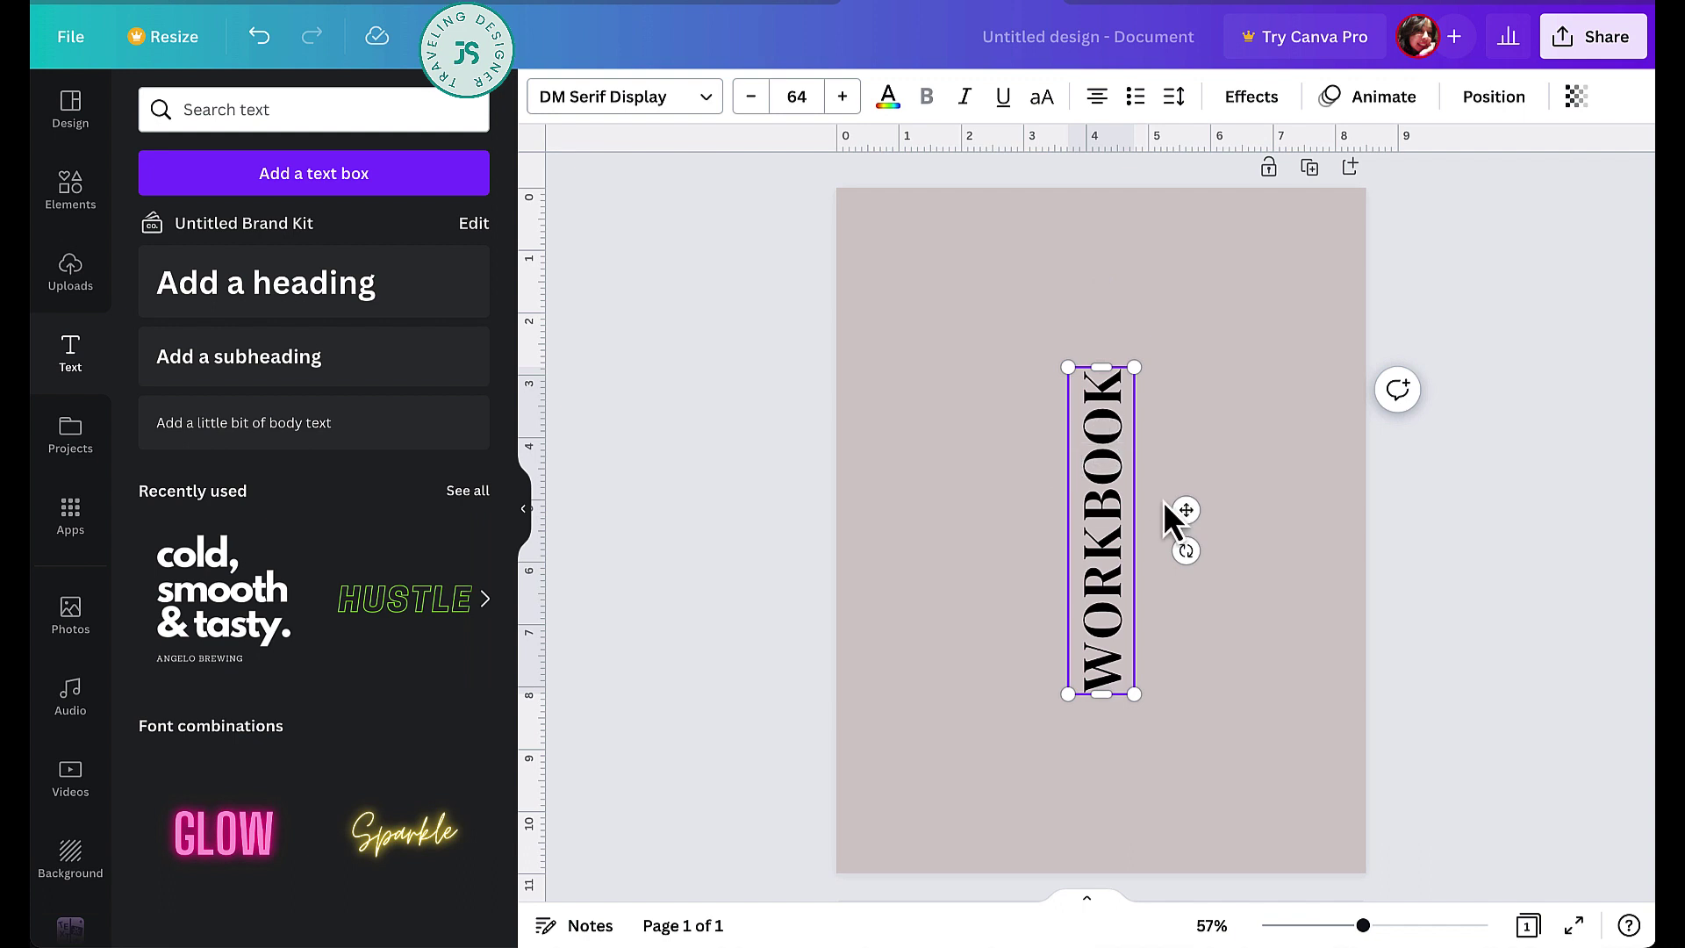
pyautogui.moveTo(1182, 510); pyautogui.dragTo(958, 343)
pyautogui.moveTo(918, 538); pyautogui.dragTo(1051, 882)
pyautogui.moveTo(980, 203); pyautogui.dragTo(987, 190)
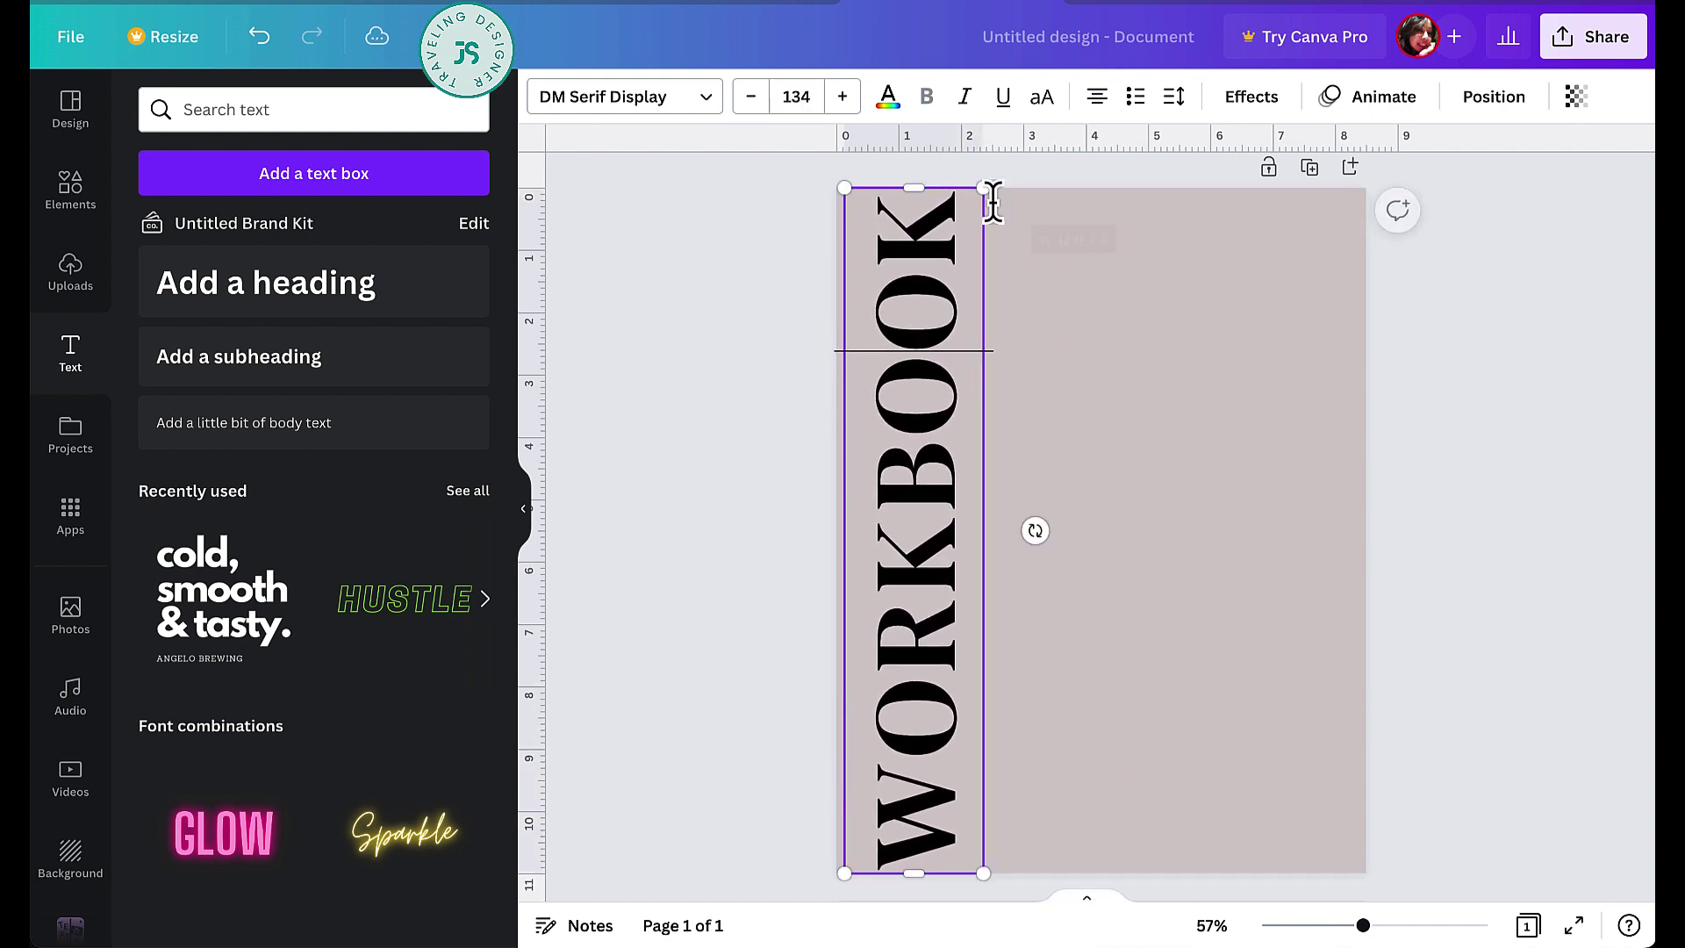
pyautogui.moveTo(966, 351); pyautogui.dragTo(908, 353)
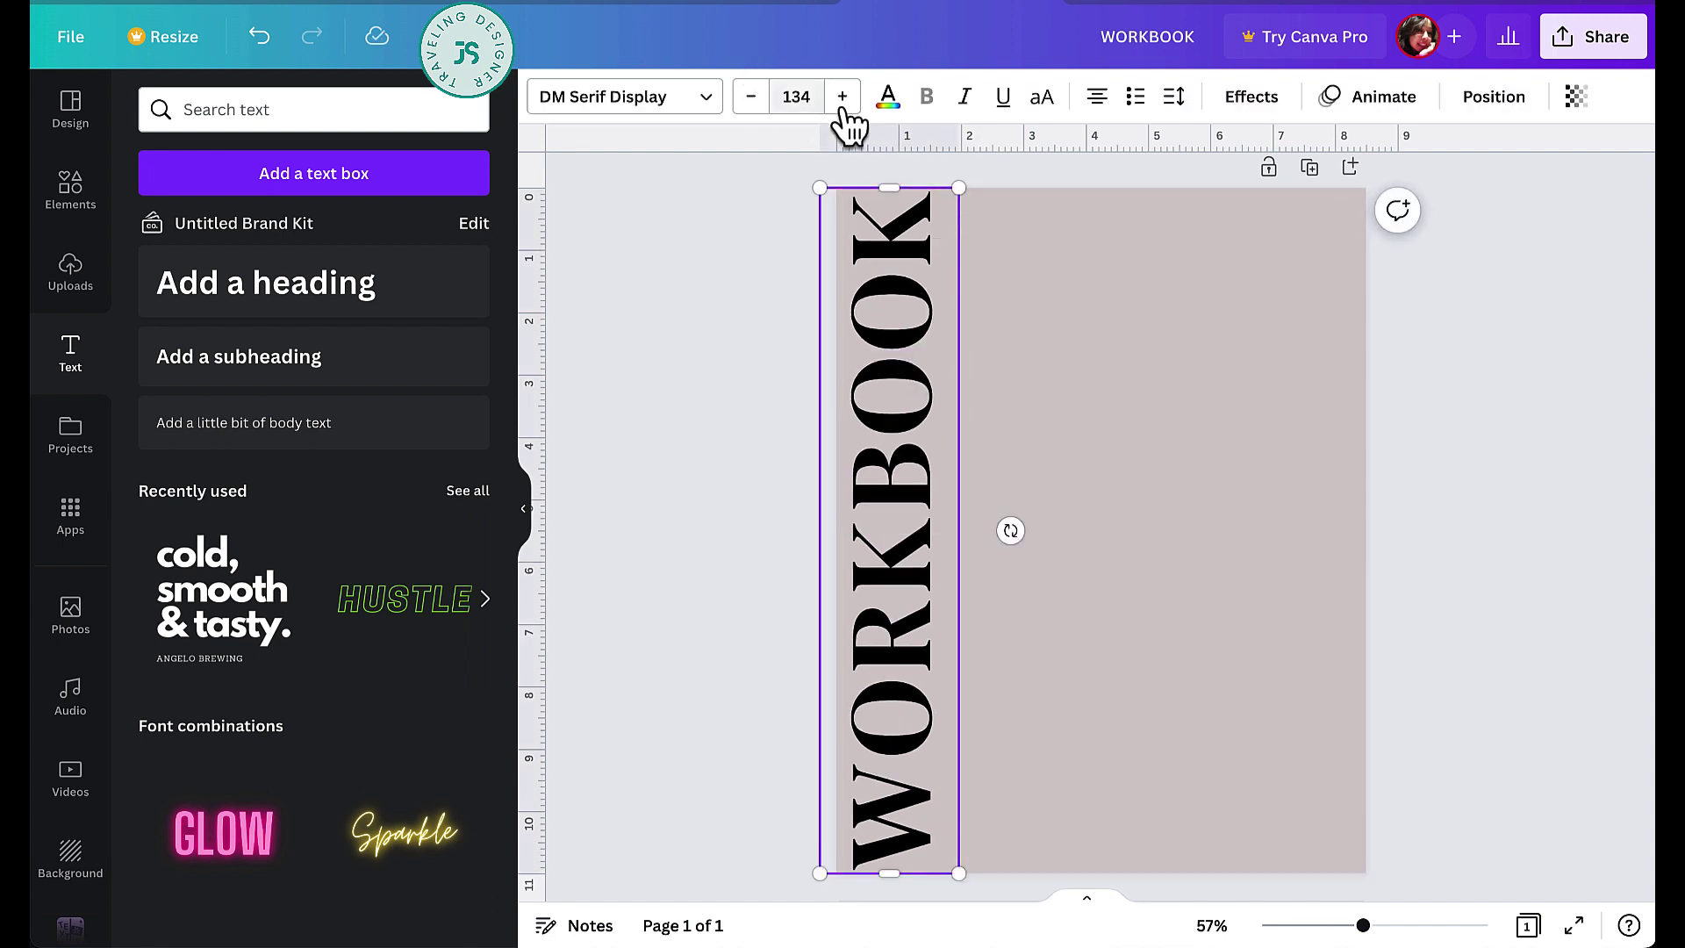
# - Recolour the WORKBOOK title a muted greyish pink, #C2B2B2
pyautogui.click(889, 96)
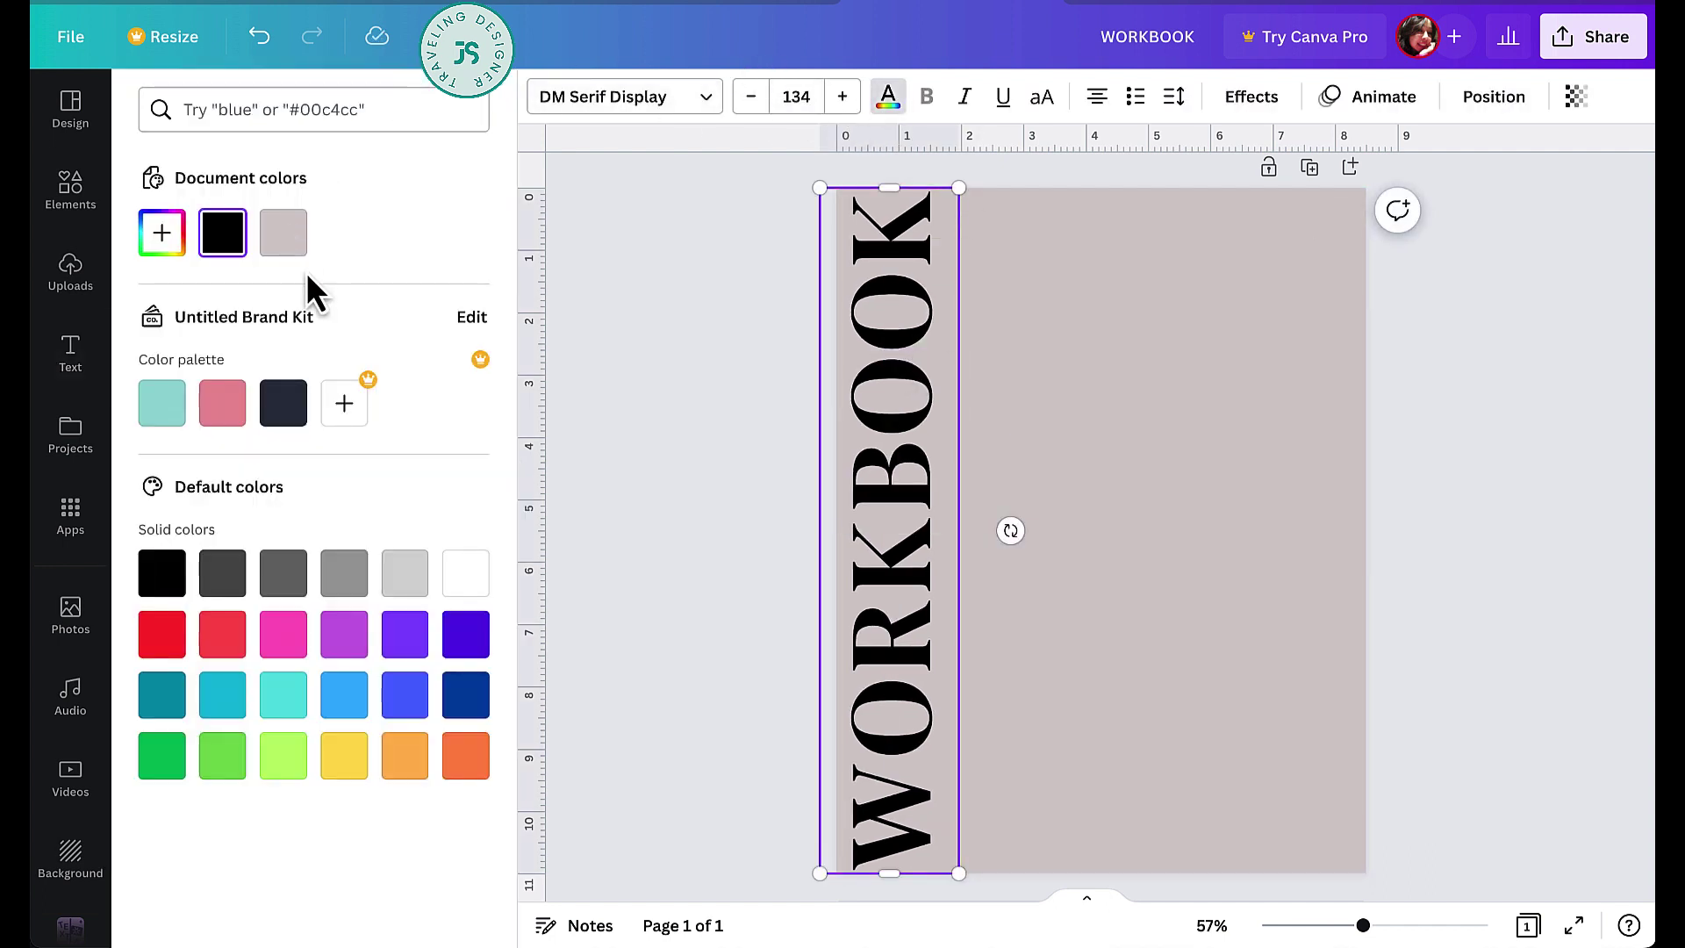
pyautogui.click(160, 262)
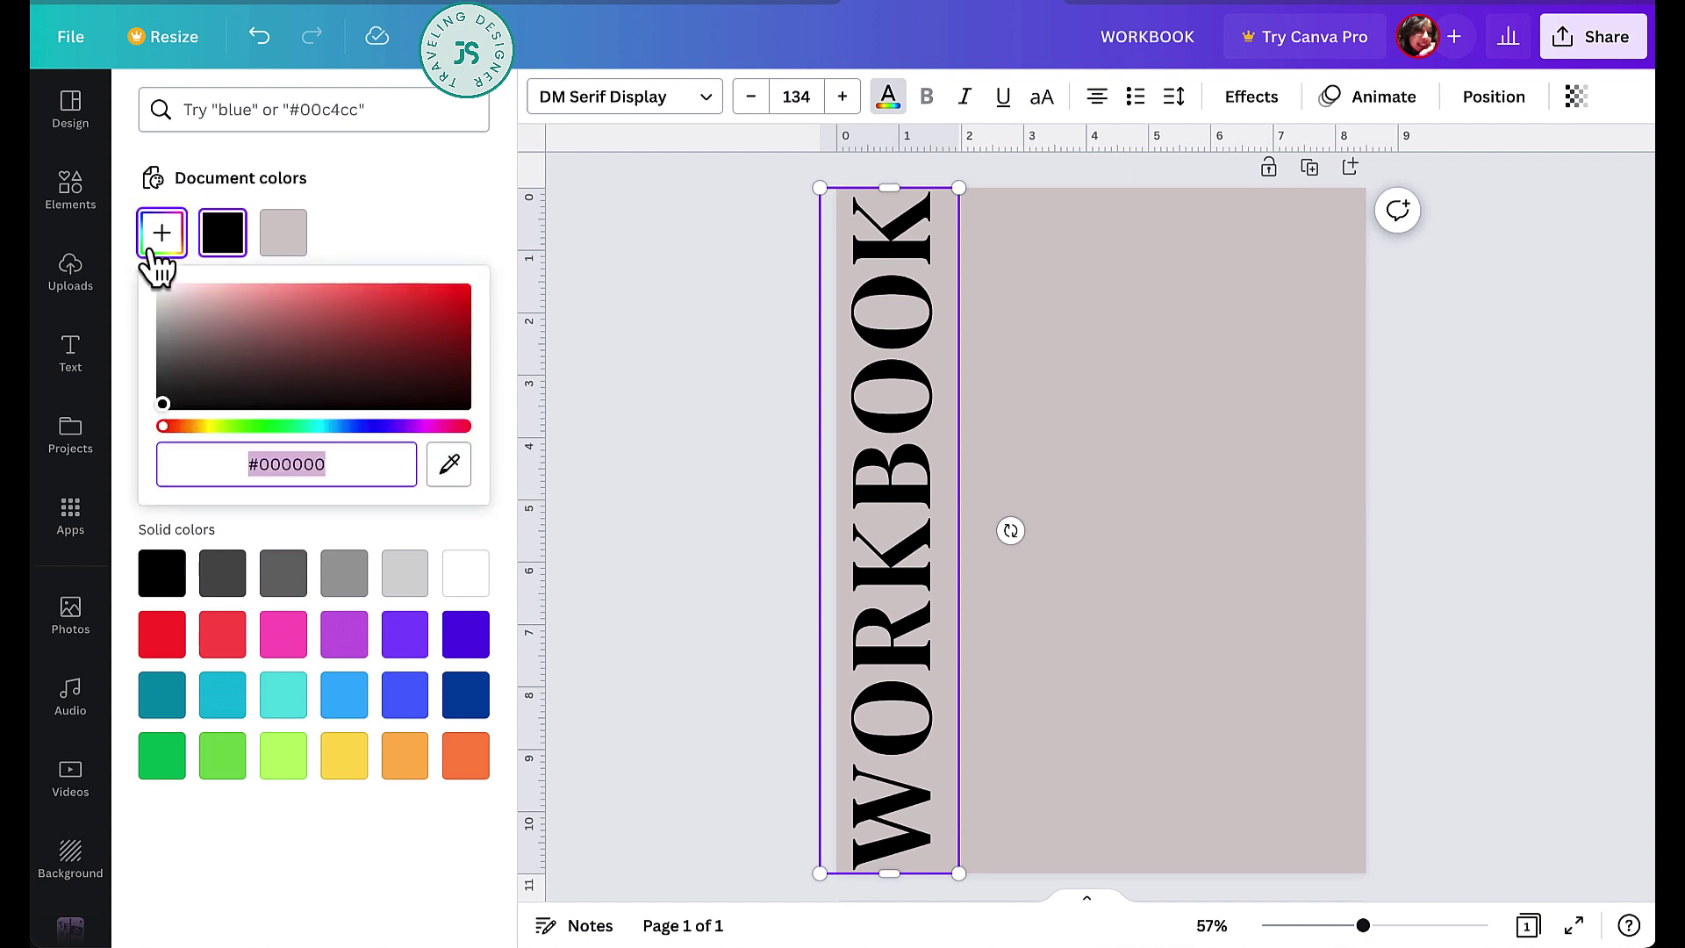
pyautogui.click(184, 318)
pyautogui.moveTo(185, 318); pyautogui.dragTo(183, 317)
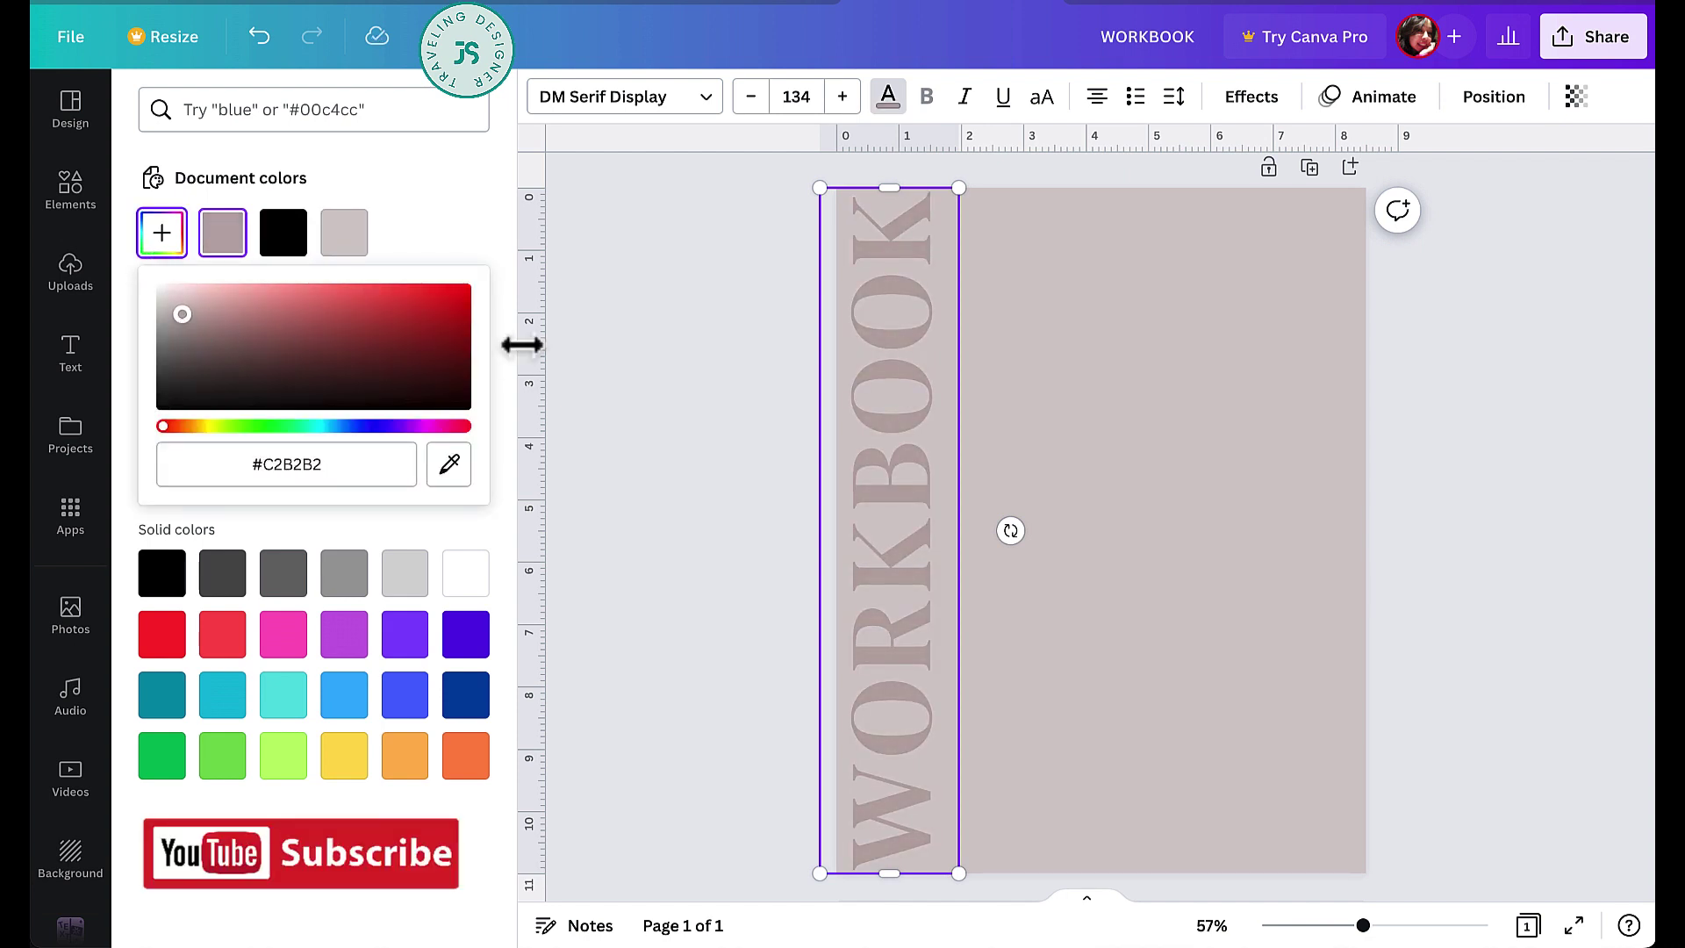
pyautogui.click(736, 462)
pyautogui.click(1473, 553)
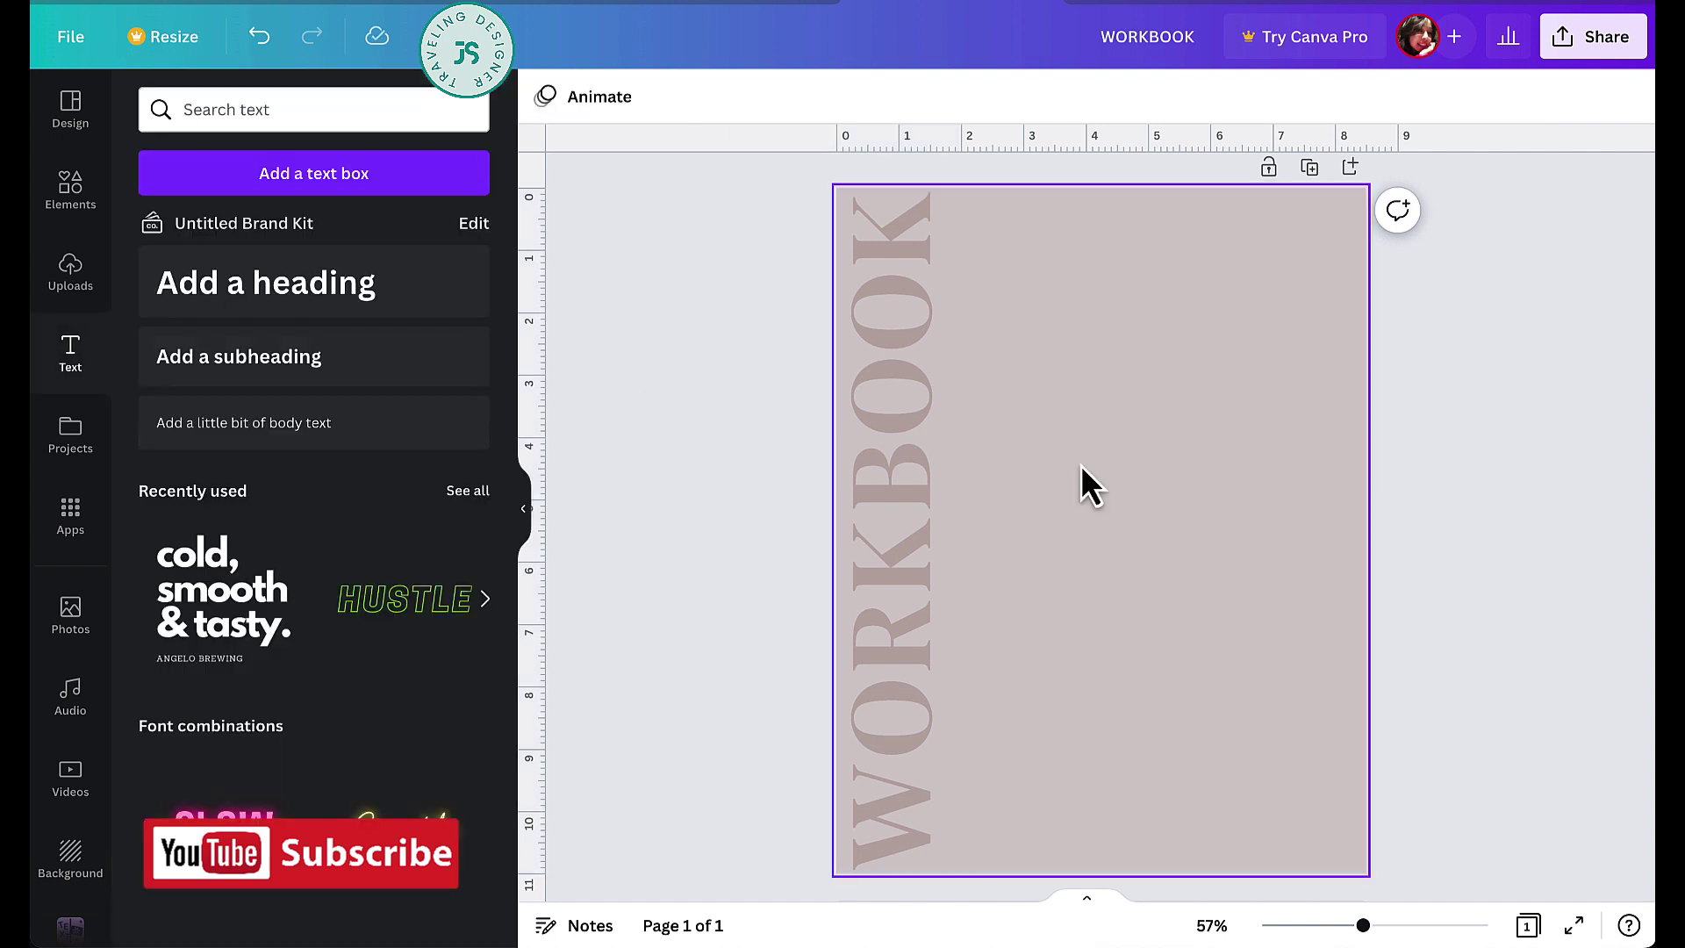
# - Add a single-image photo grid from the Elements Grids section
pyautogui.click(72, 209)
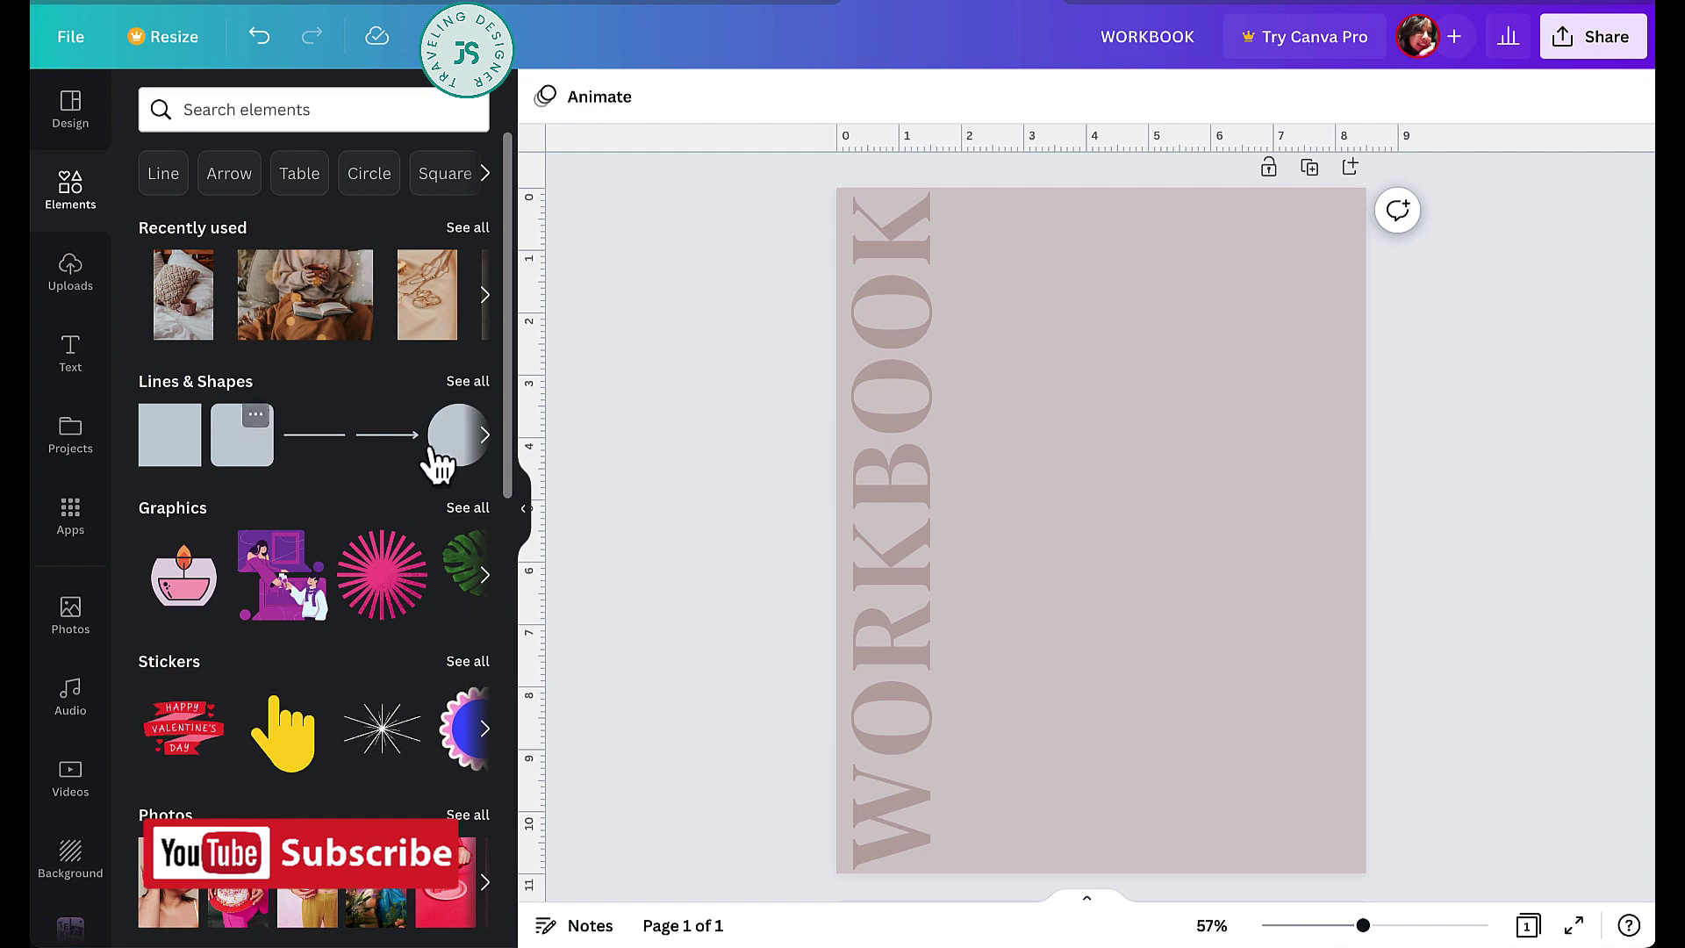
pyautogui.scroll(-8, 358, 482)
pyautogui.scroll(-6, 358, 482)
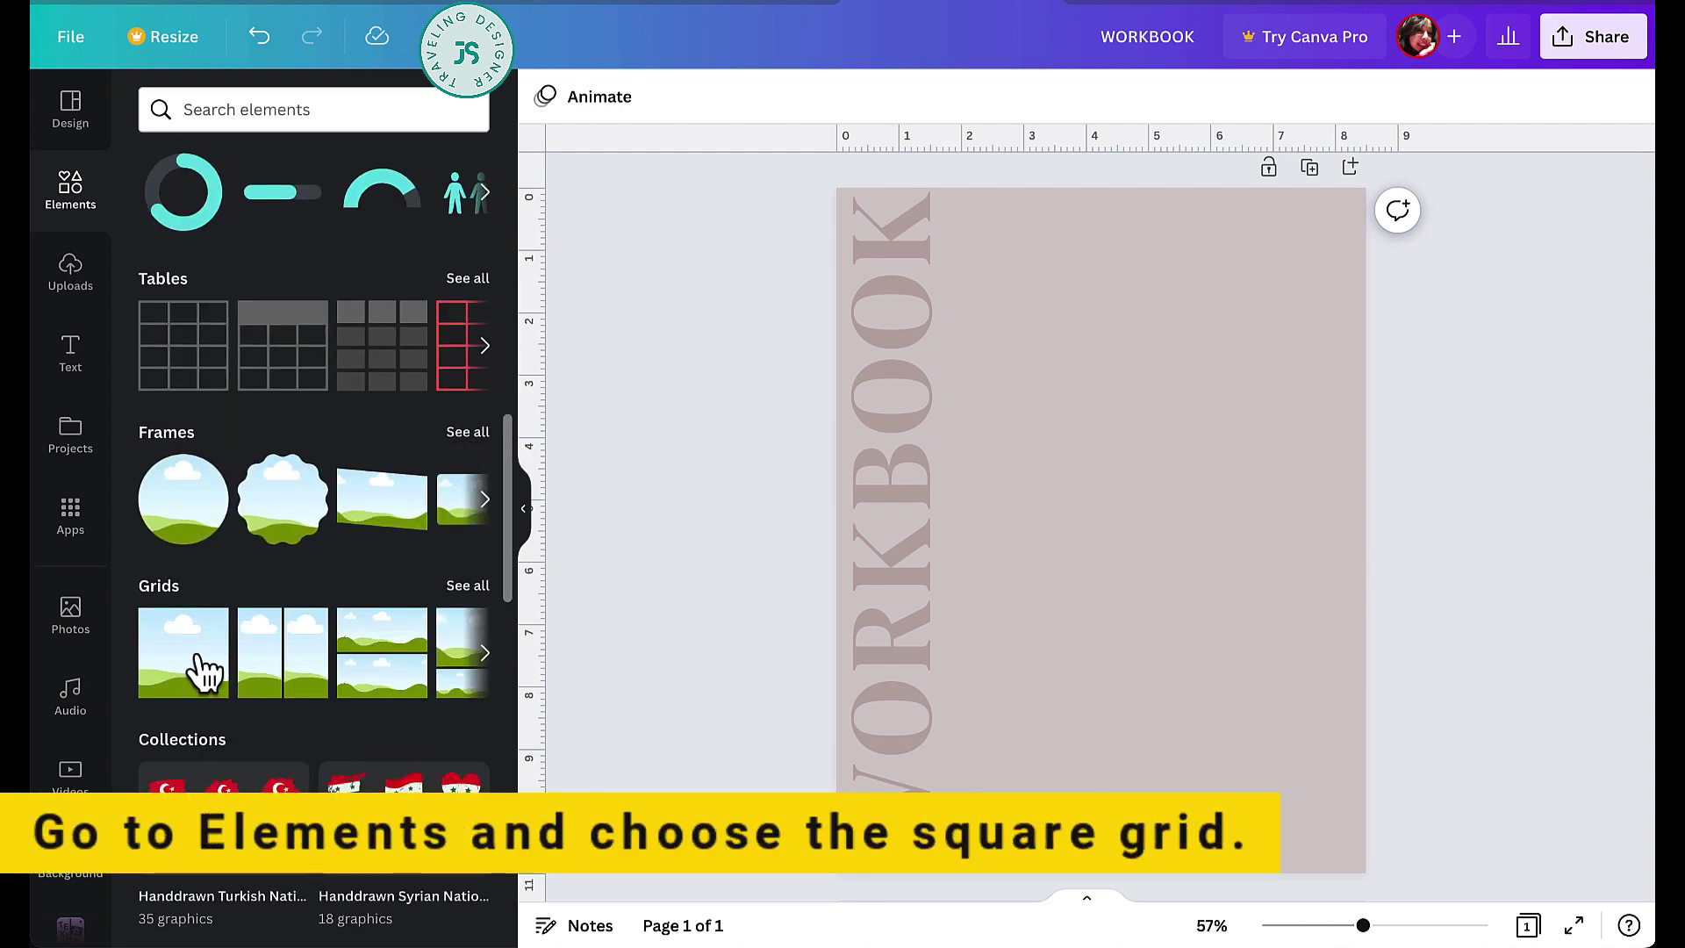
pyautogui.click(183, 653)
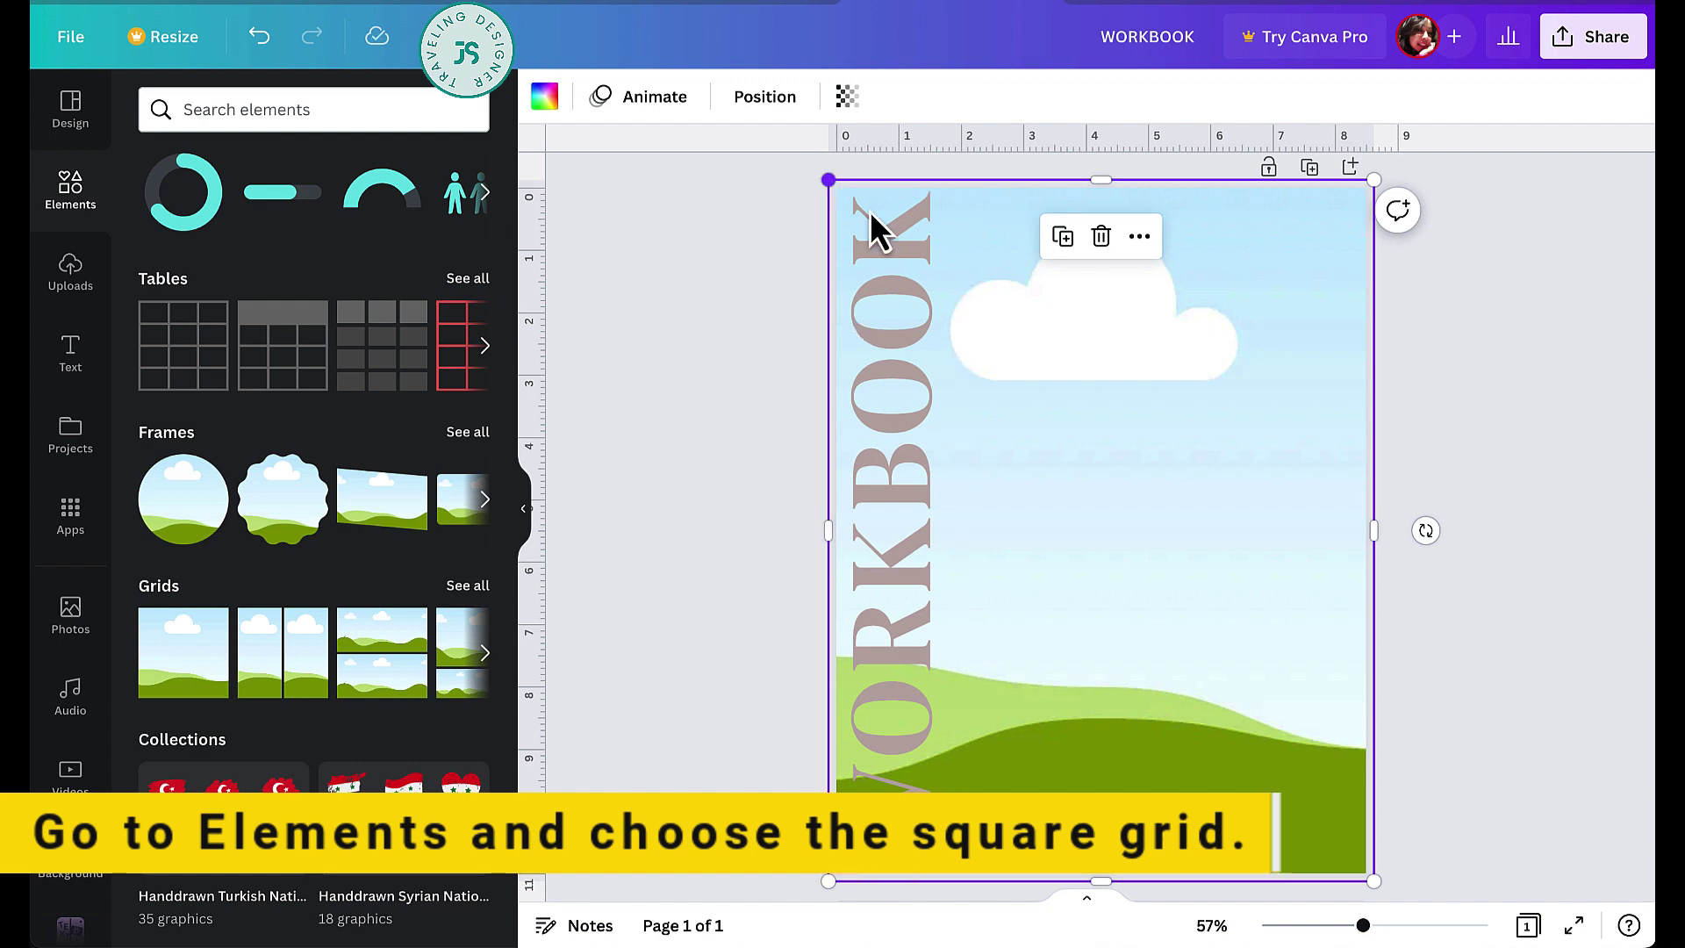
# - Resize the frame to about 6.5 in wide and position it in the upper right
pyautogui.moveTo(828, 180); pyautogui.dragTo(1066, 442)
pyautogui.moveTo(1217, 878); pyautogui.dragTo(1219, 784)
pyautogui.moveTo(1230, 639); pyautogui.dragTo(1125, 410)
pyautogui.moveTo(1268, 364); pyautogui.dragTo(1367, 365)
pyautogui.moveTo(1164, 531); pyautogui.dragTo(1163, 621)
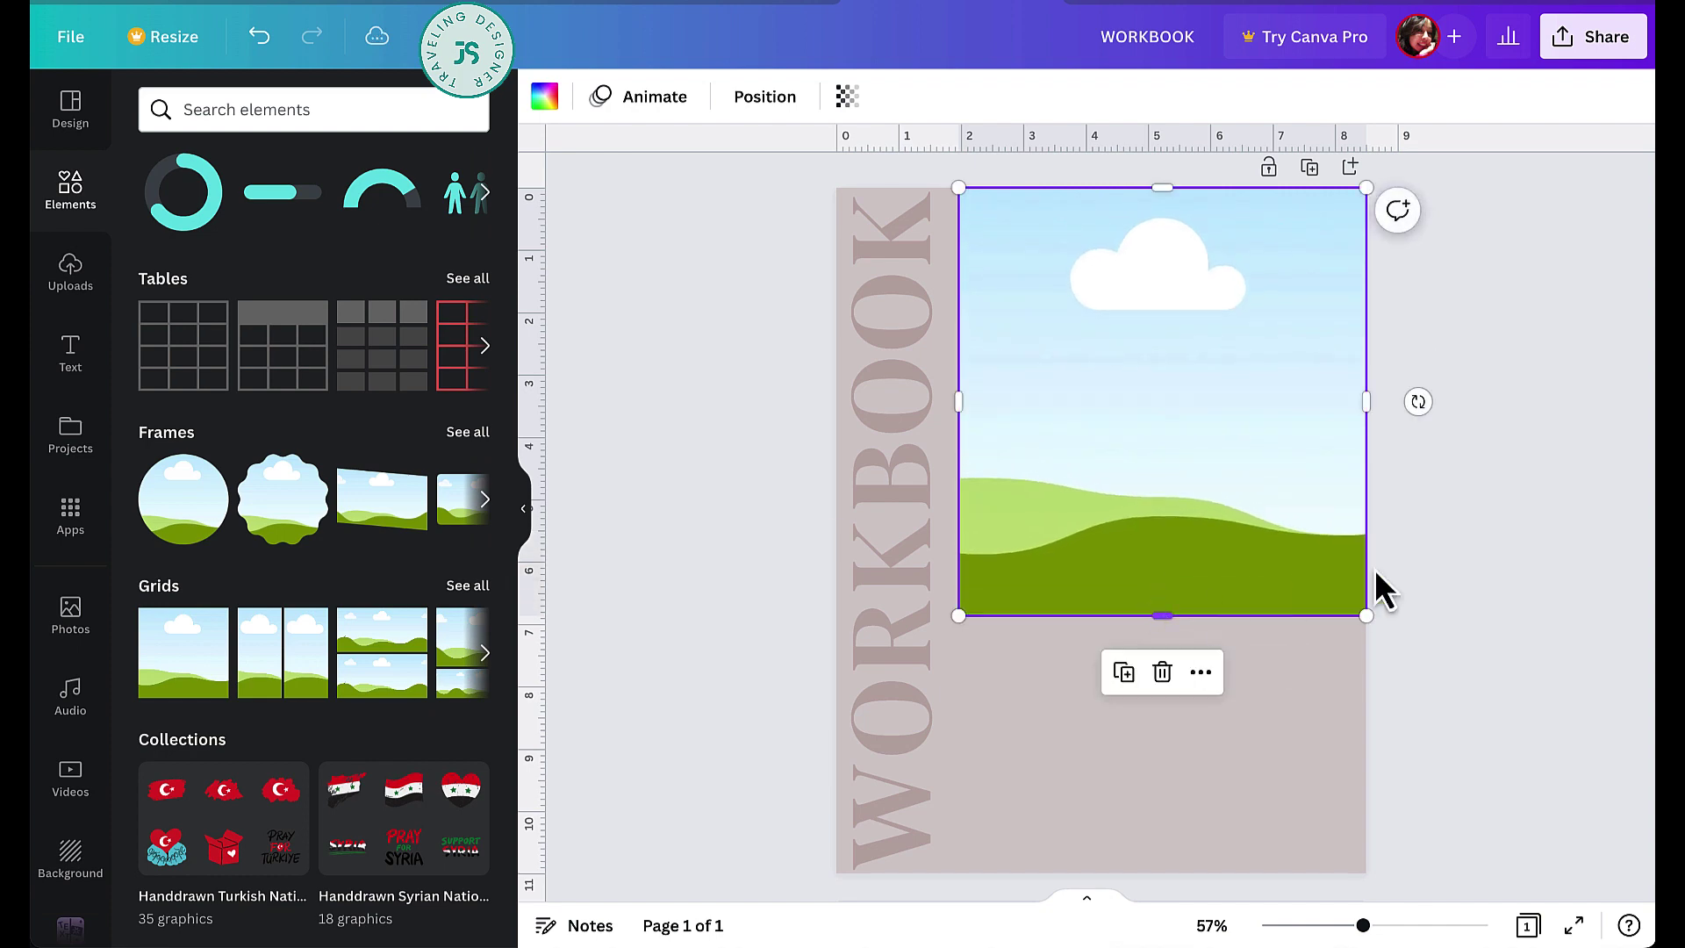
pyautogui.click(1451, 583)
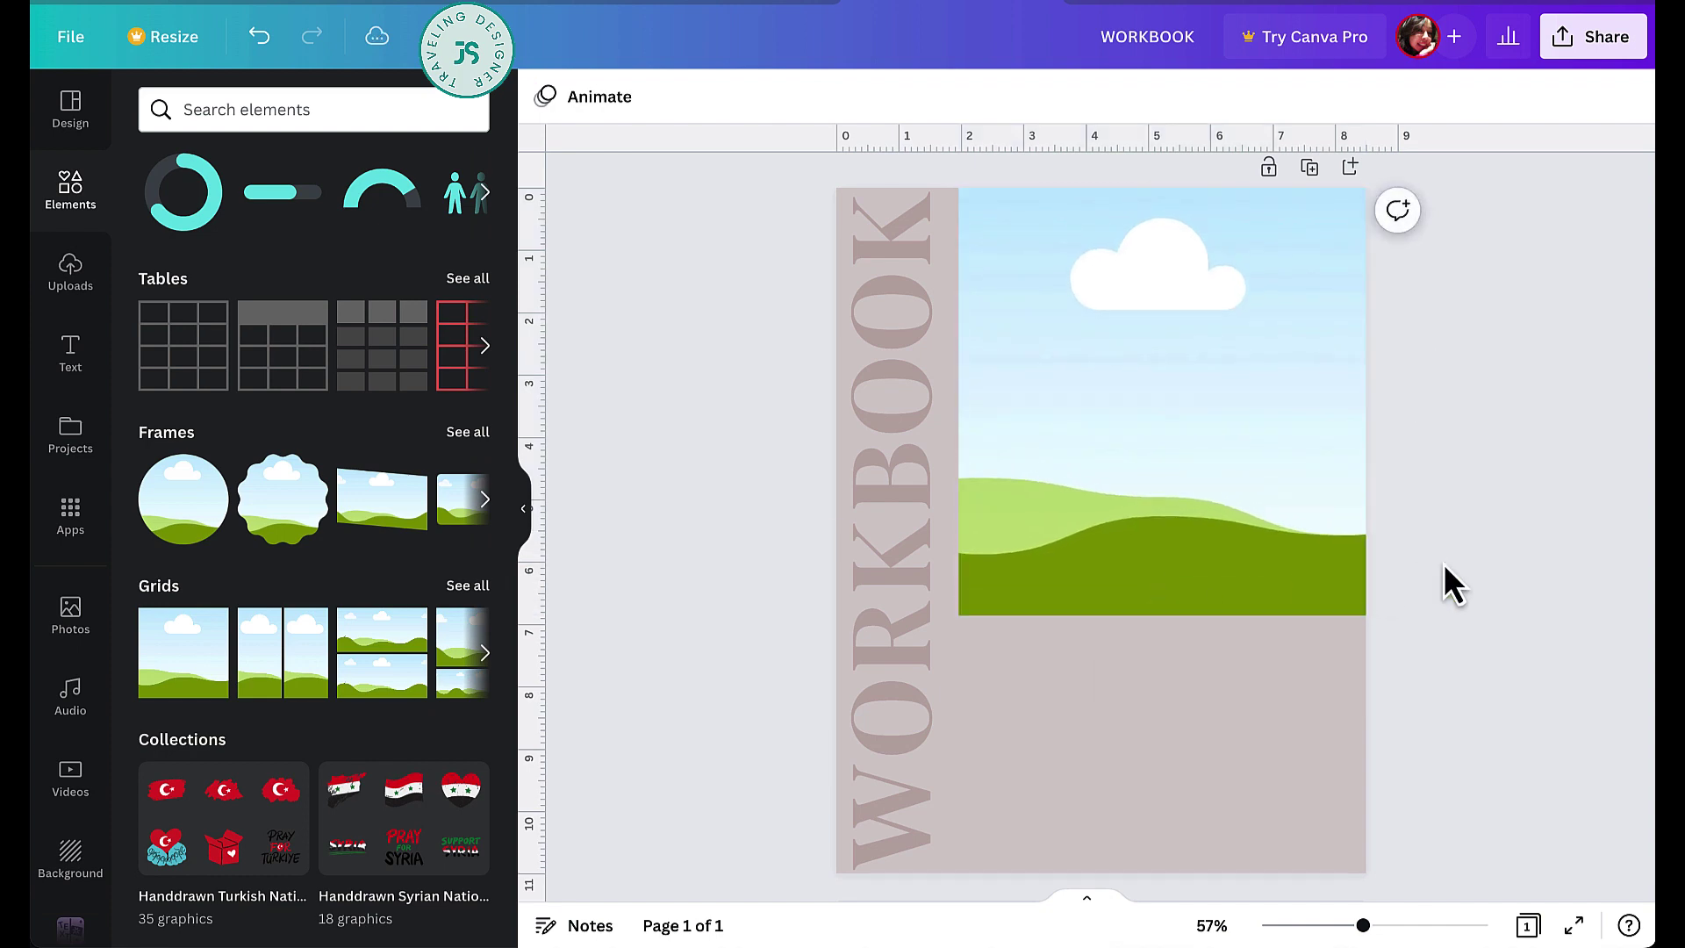
# - Search stock photos and drop the beige white-vase-and-brown-candle photo into the upper-right frame
pyautogui.click(72, 614)
pyautogui.click(324, 110)
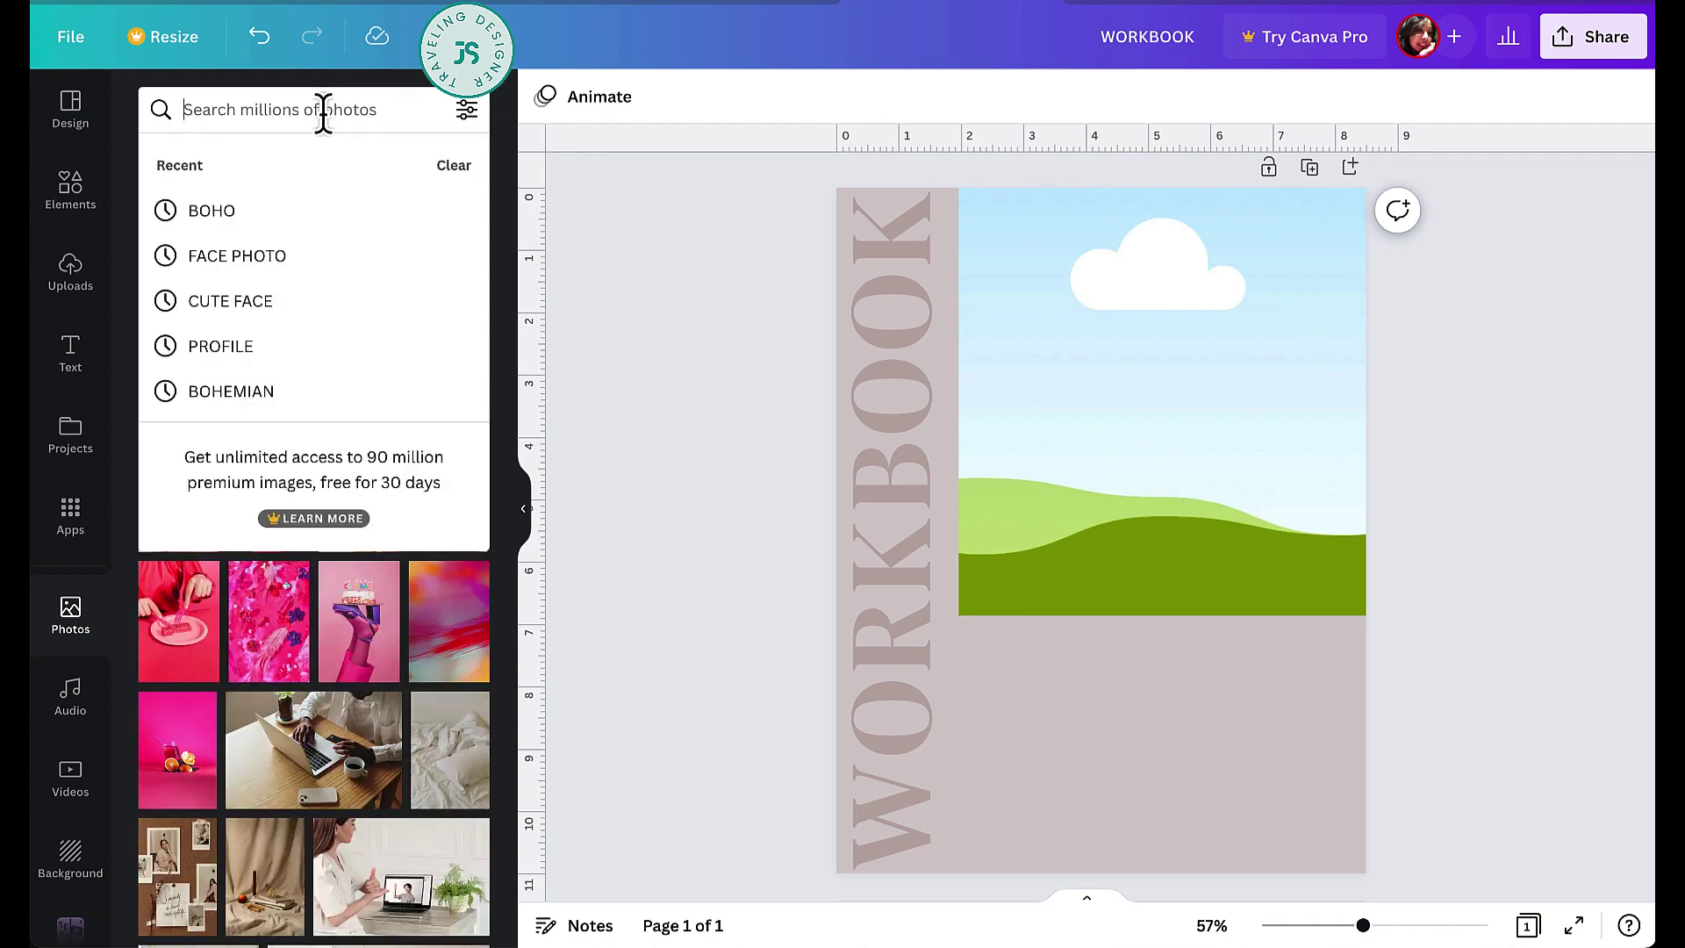
pyautogui.write('BOO')
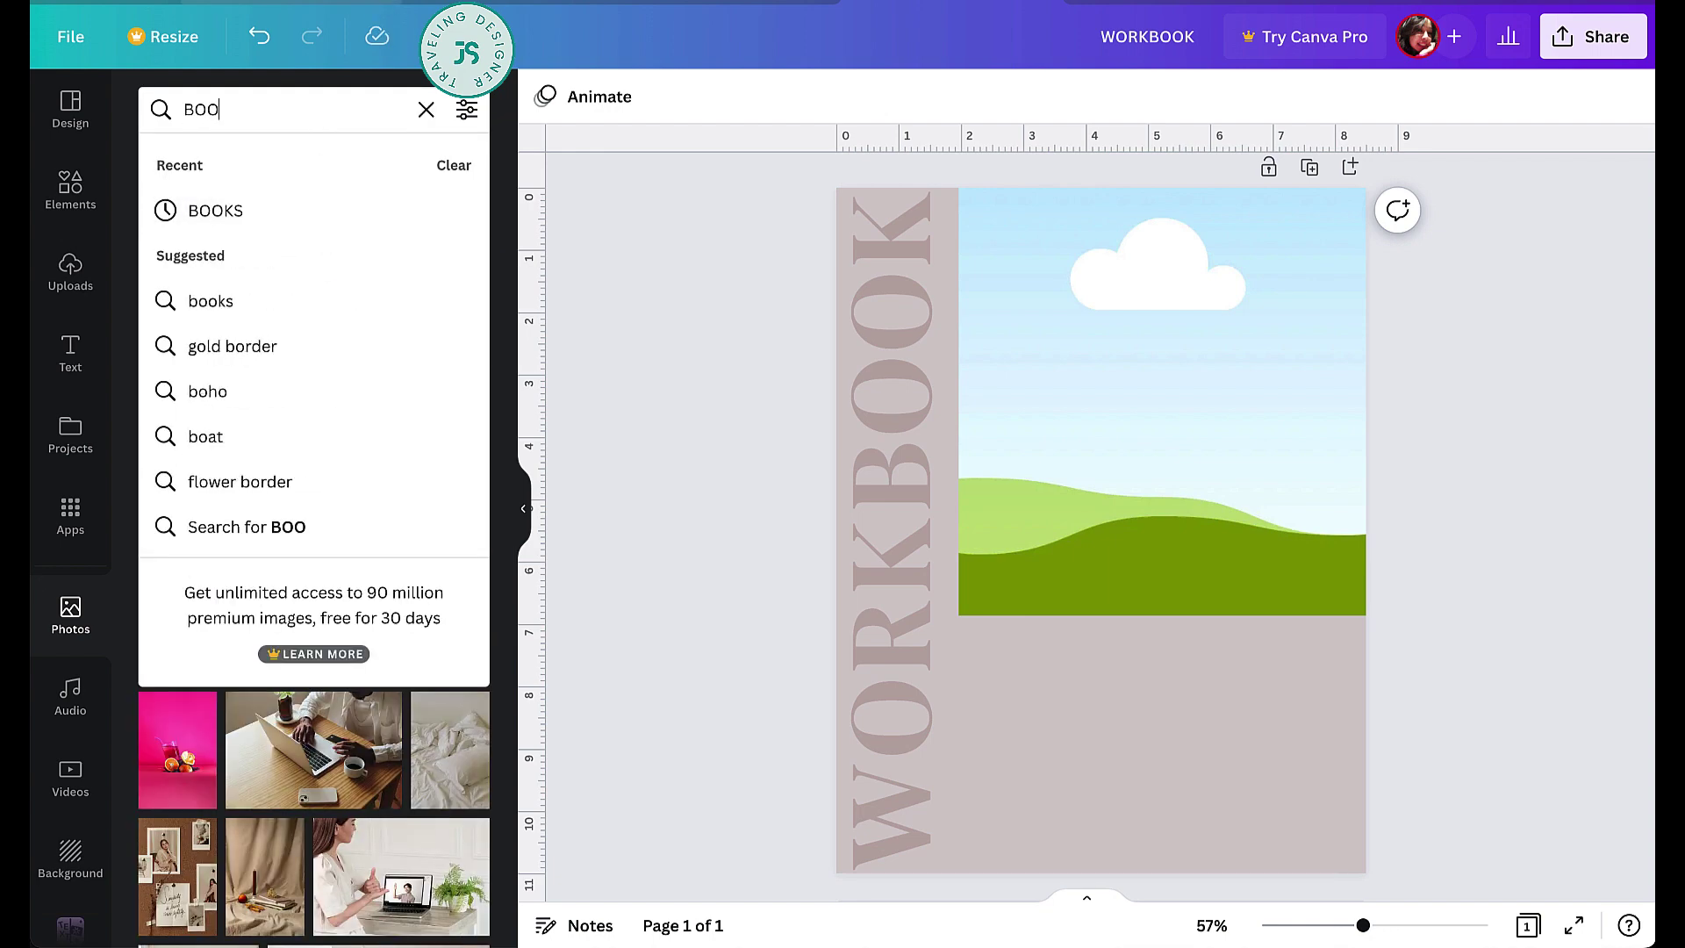
pyautogui.press('BackSpace')
pyautogui.write('HEMIAN')
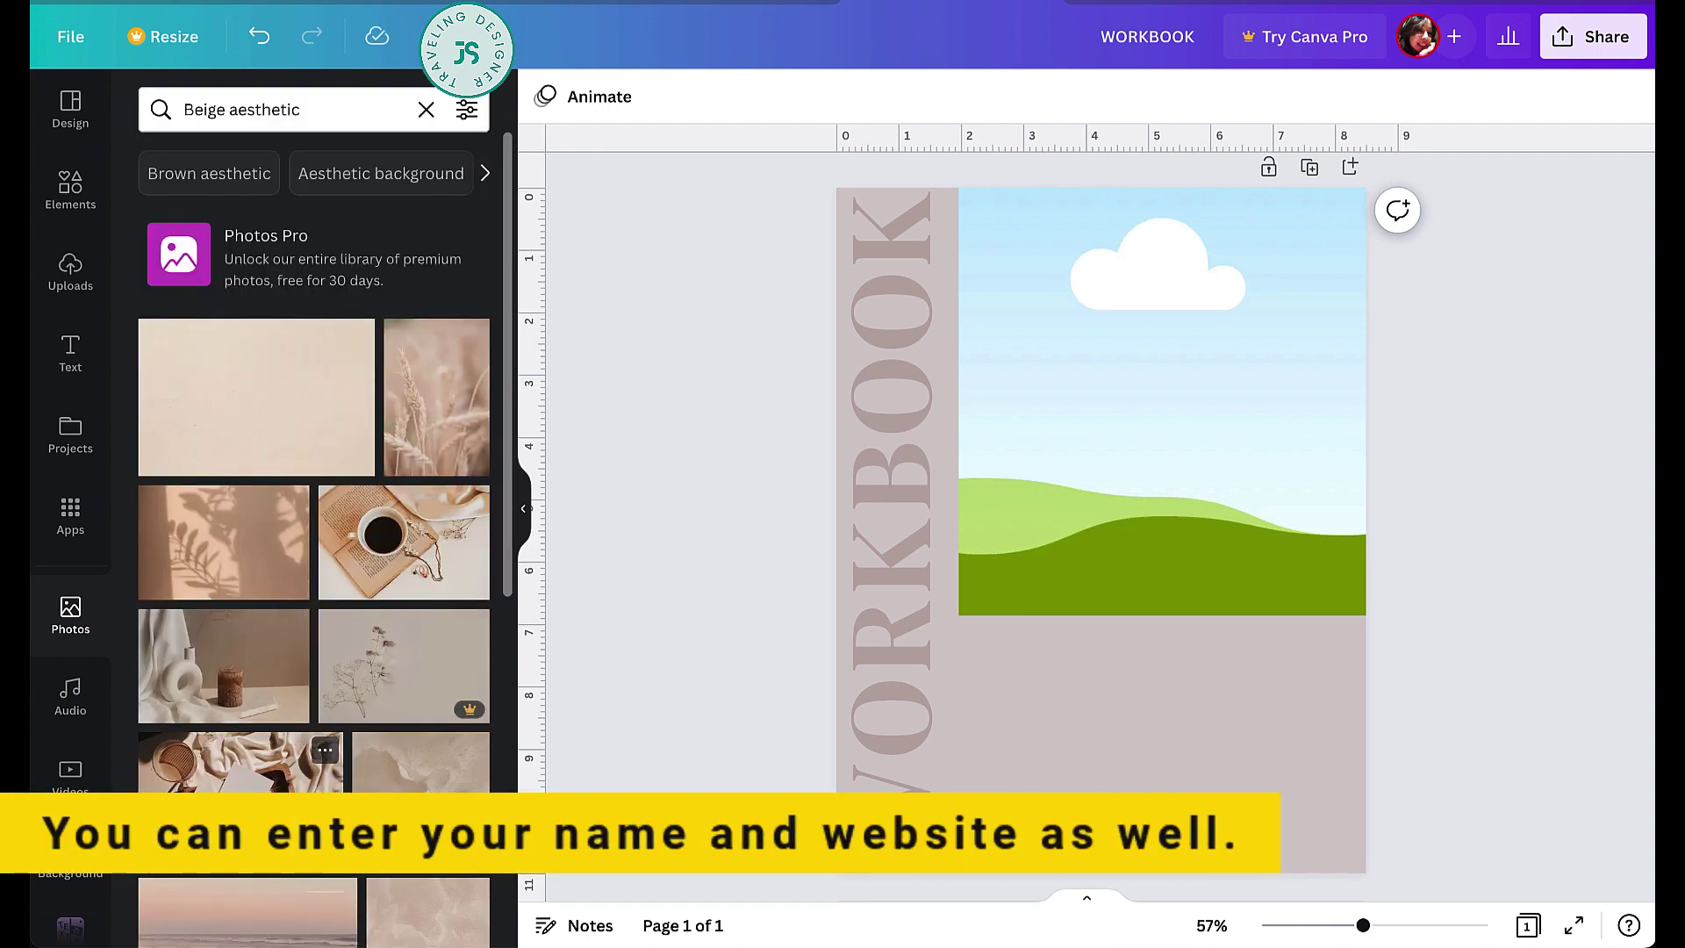
pyautogui.moveTo(224, 715); pyautogui.dragTo(1117, 448)
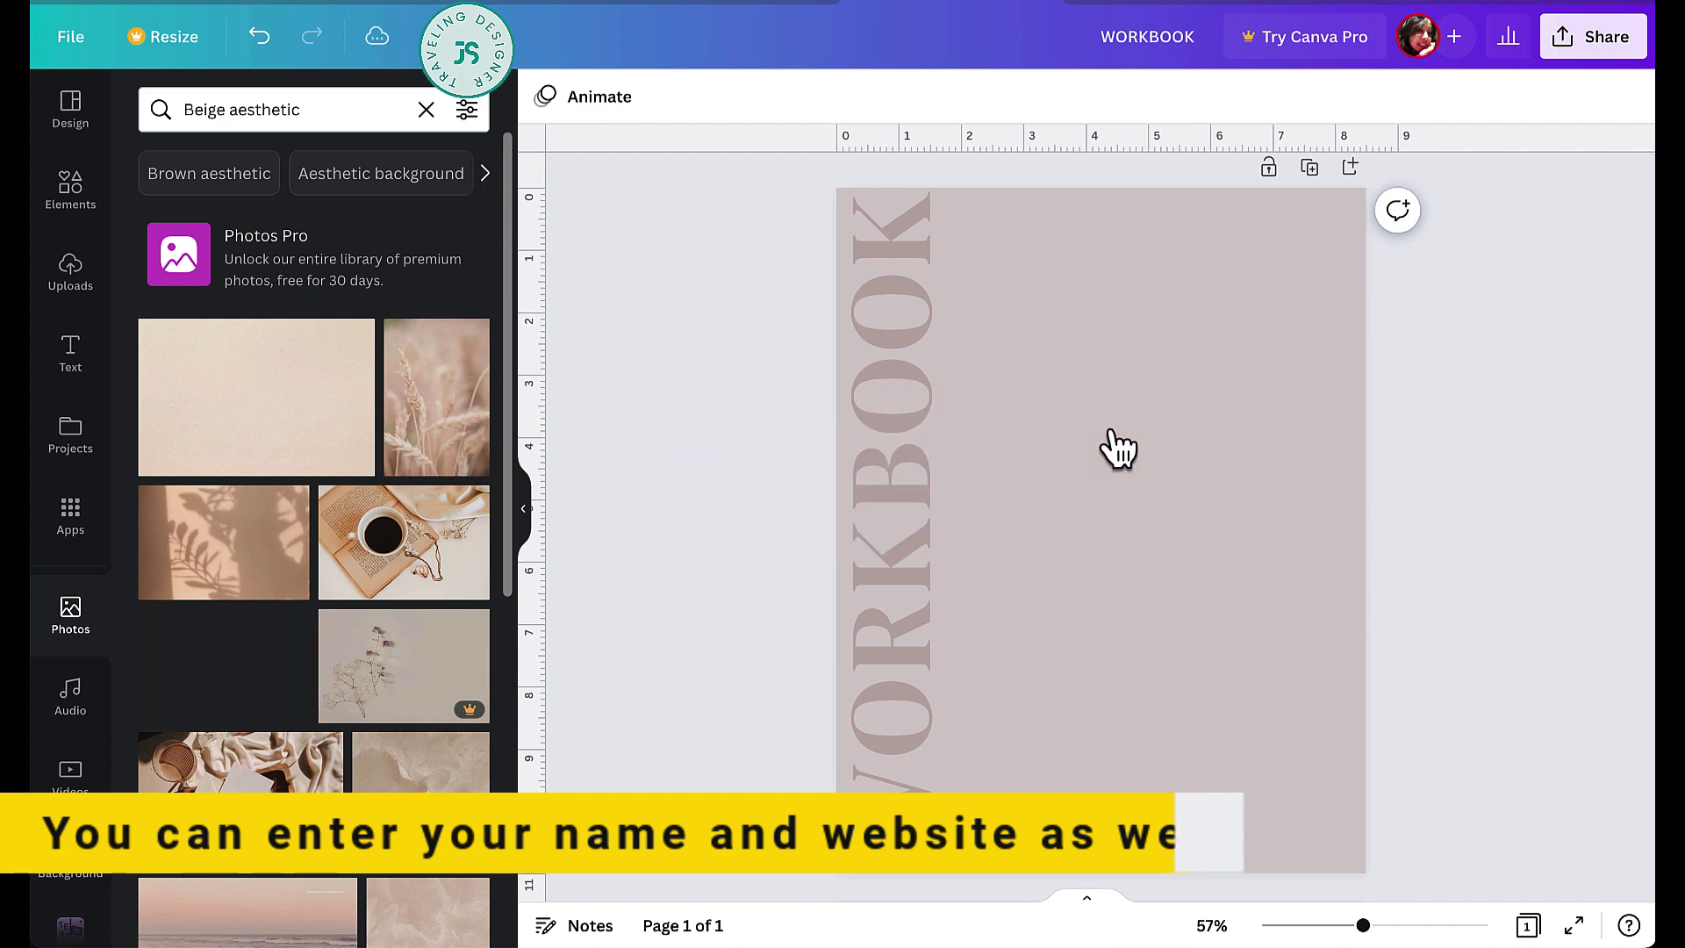
pyautogui.click(1438, 472)
pyautogui.scroll(-1, 1438, 472)
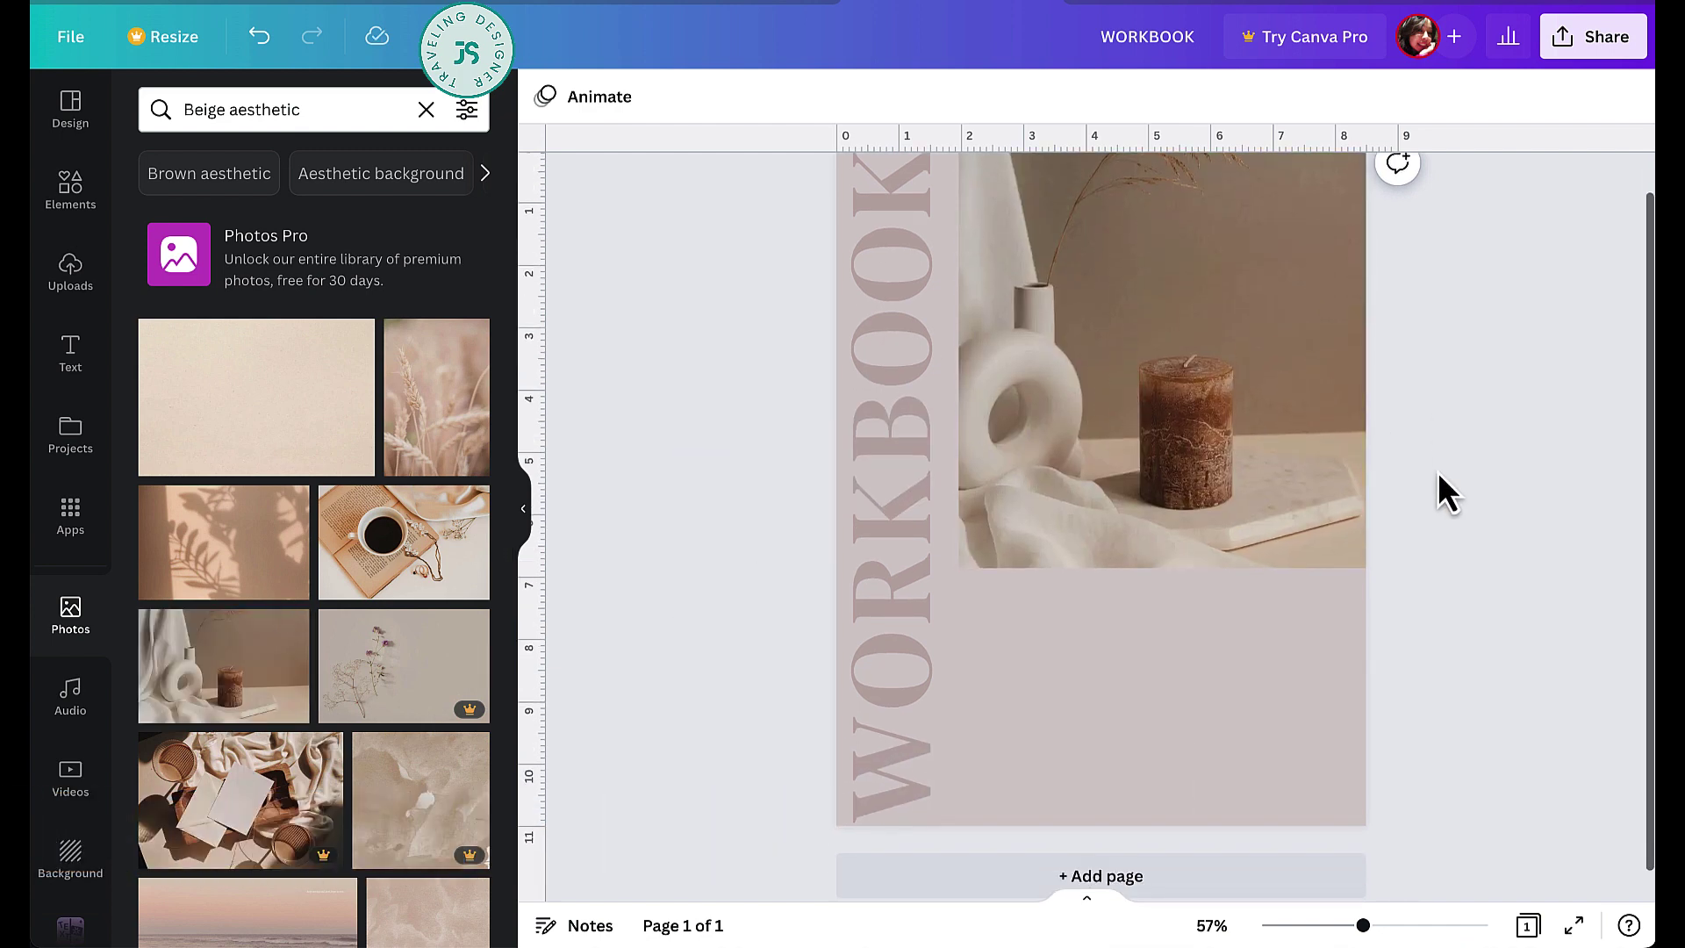
pyautogui.scroll(1, 1438, 472)
pyautogui.scroll(-1, 1438, 475)
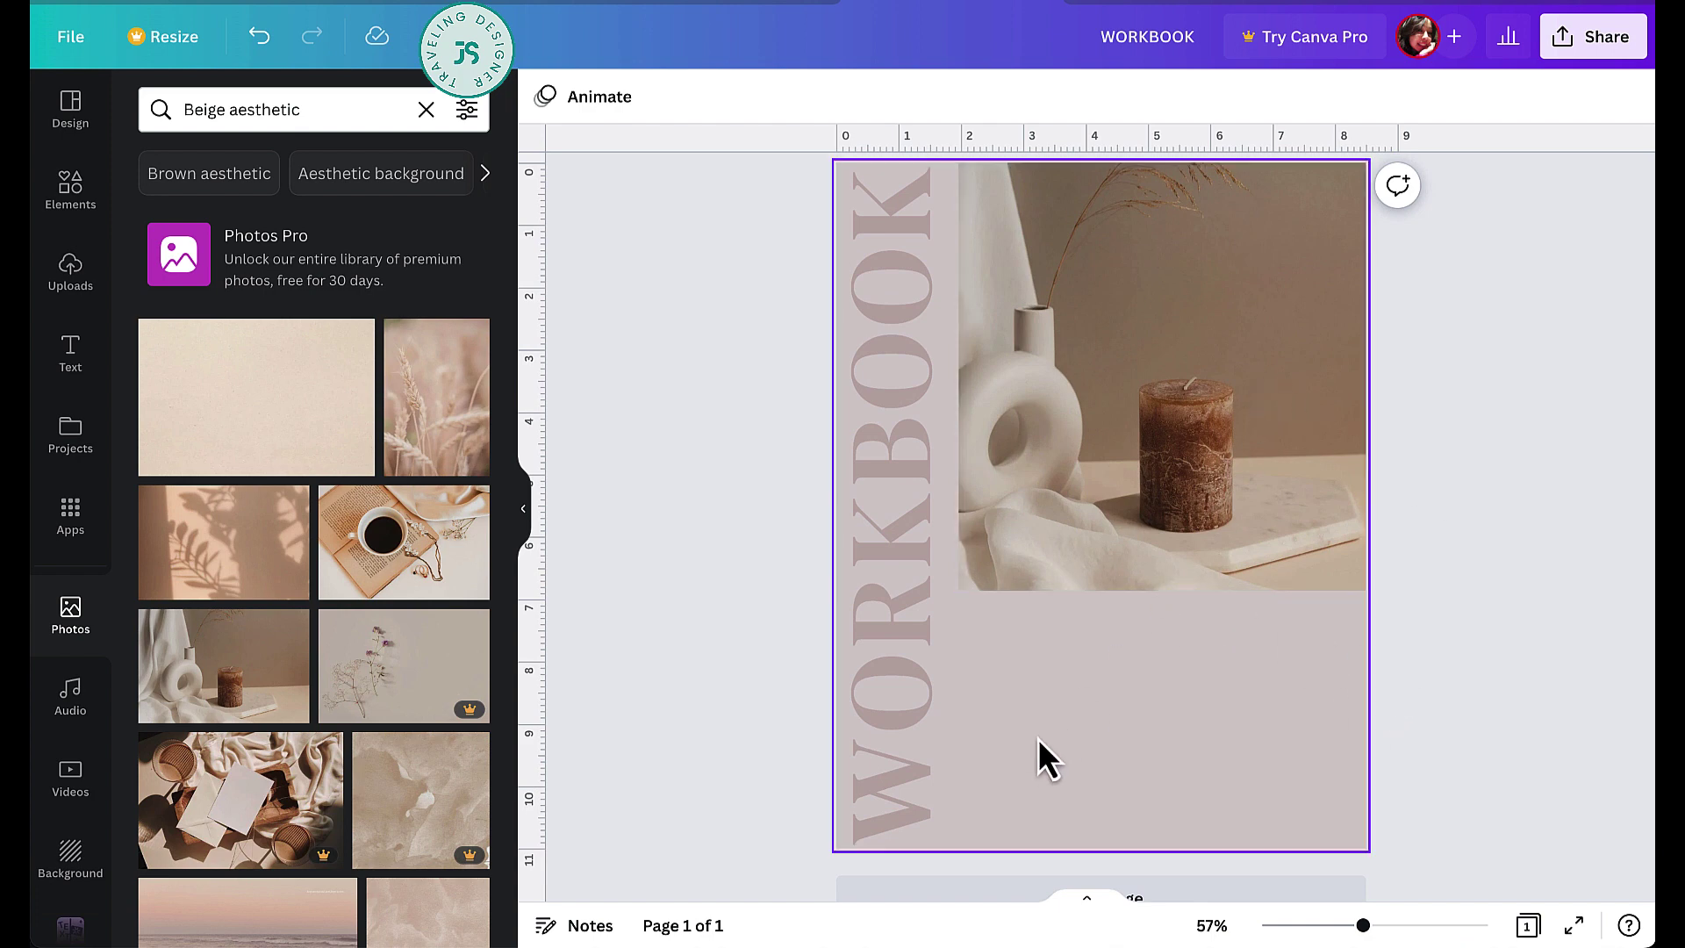
# - Add a text box with a pasted lorem ipsum paragraph, sized and placed under the photo
pyautogui.press('t')
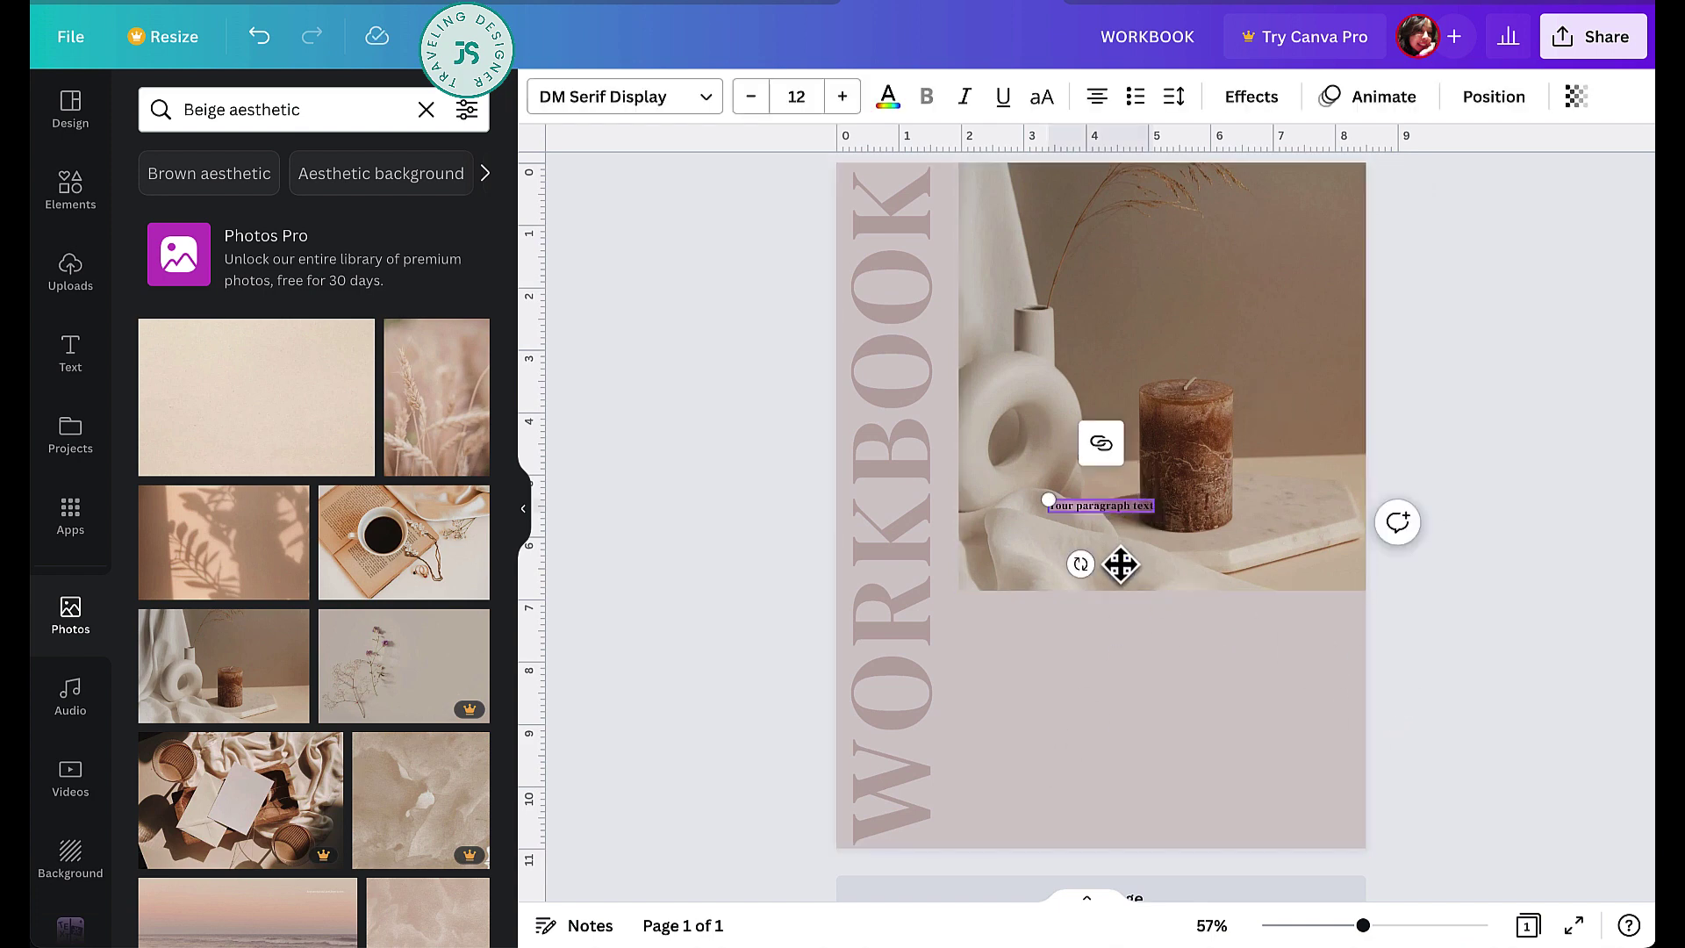
pyautogui.moveTo(1121, 560); pyautogui.dragTo(1029, 700)
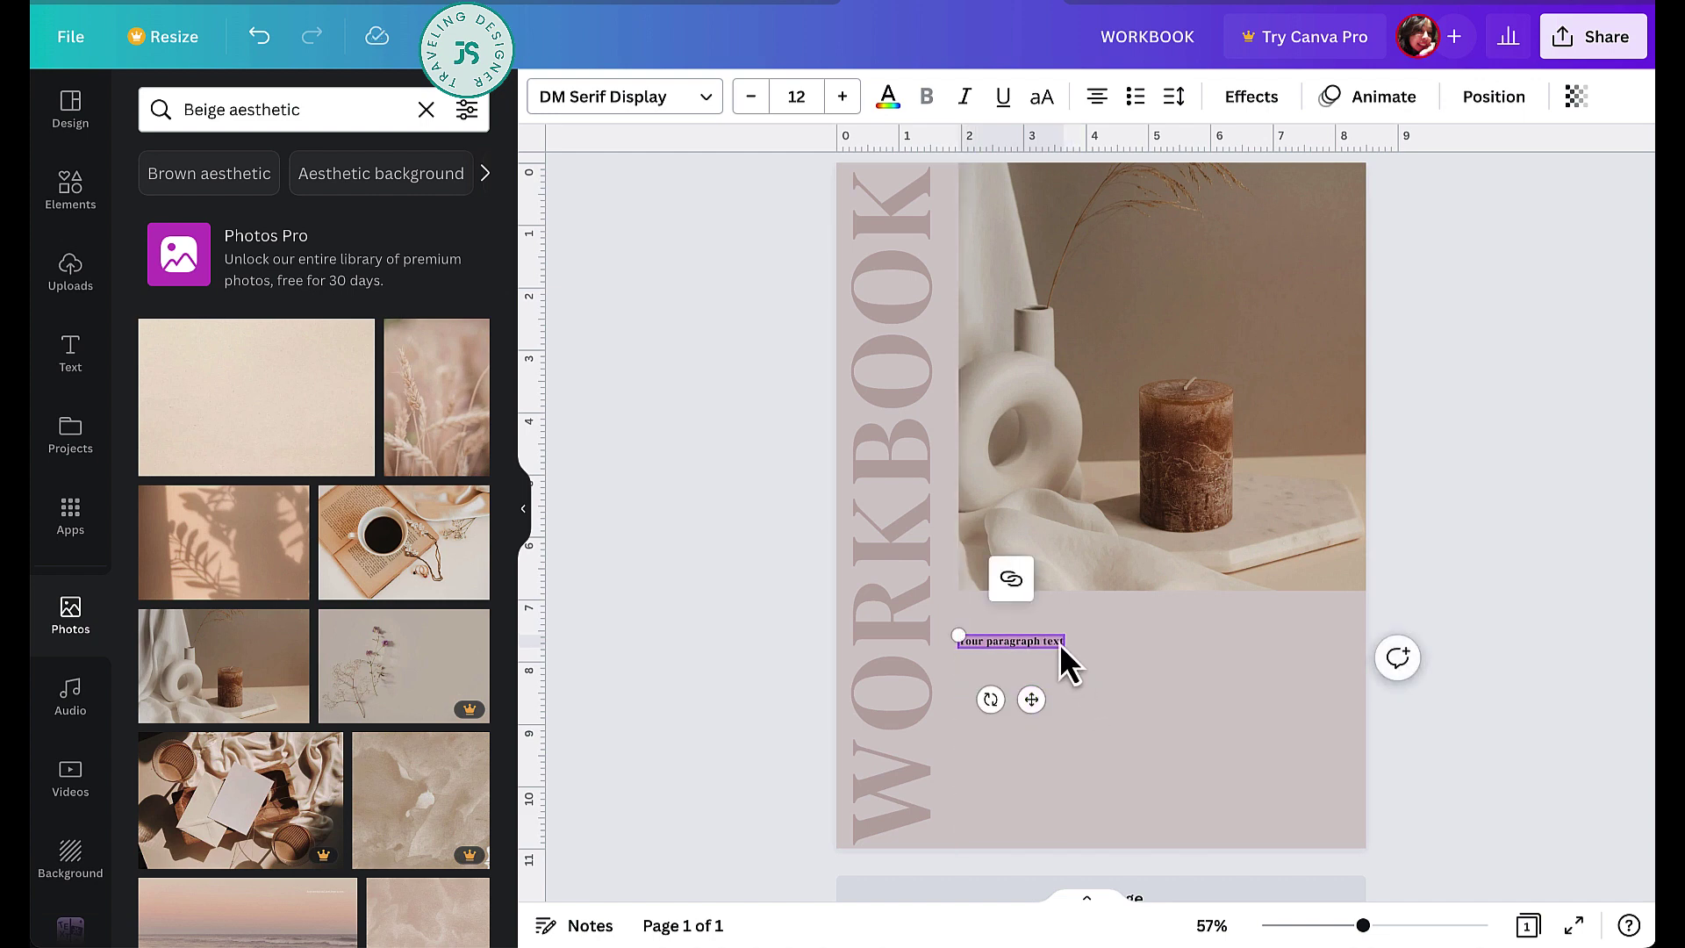
pyautogui.write('Lorem ipsum dolor sit amet, consectetur adipiscing elit. Cras at velit convallis, condimentum mi nec, mattis erat. Etiam dapibus tristique porta. Suspendisse ac dignissim felis, vitae rhoncus metus.')
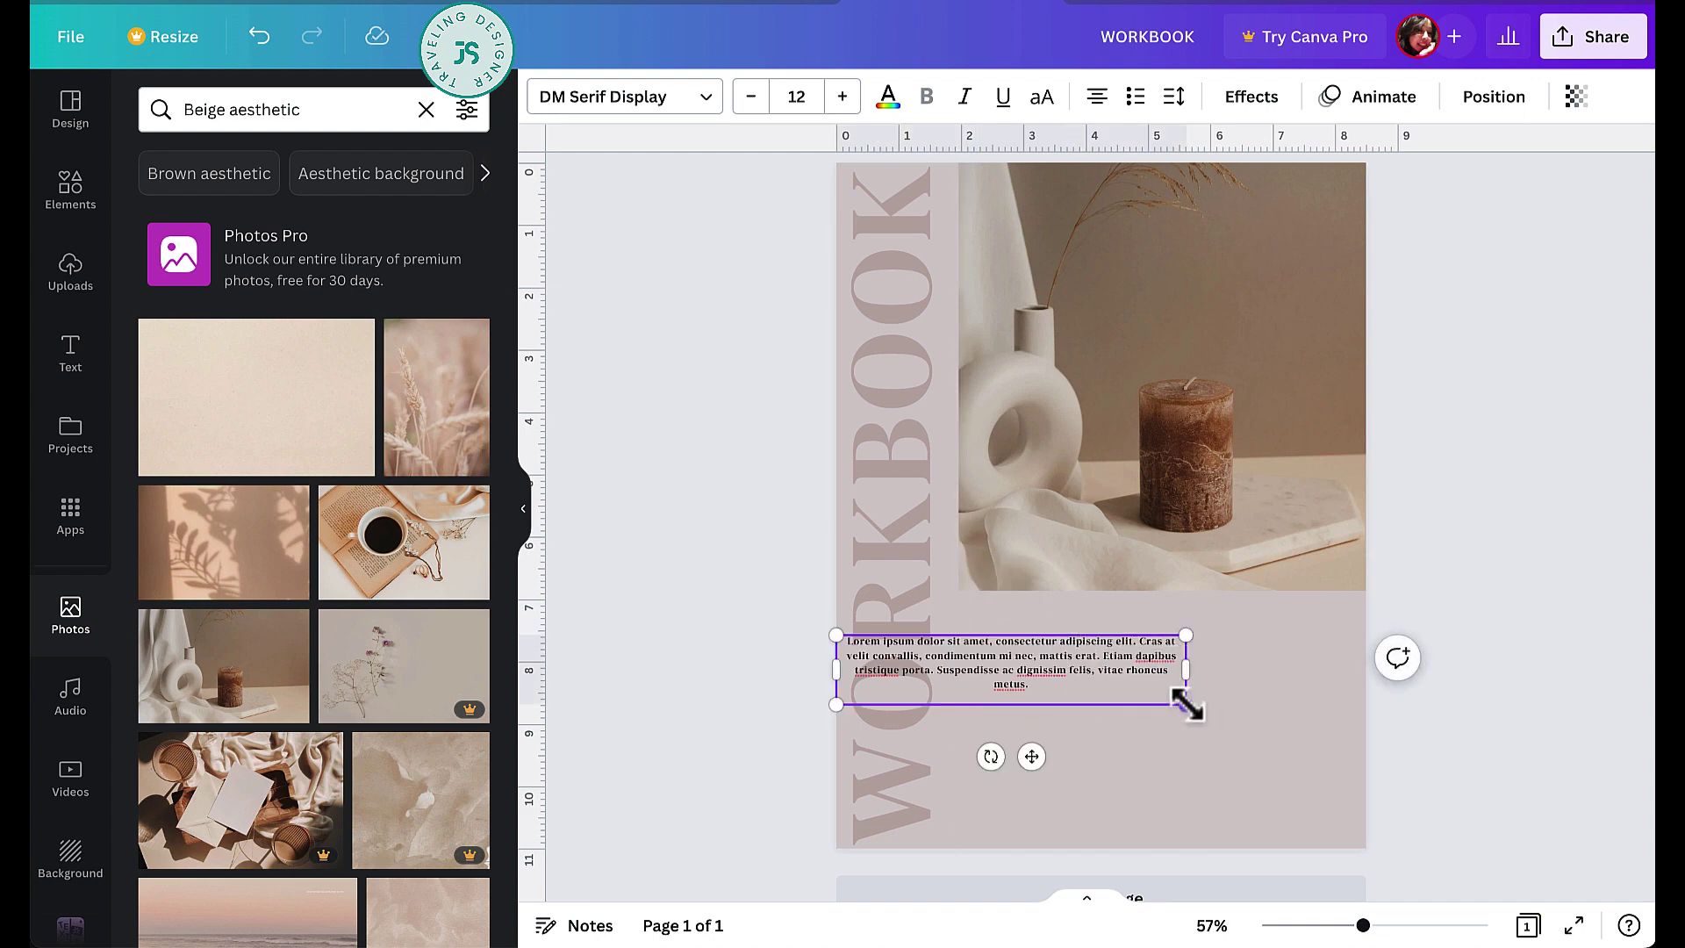
pyautogui.moveTo(1186, 702); pyautogui.dragTo(1224, 713)
pyautogui.click(1214, 792)
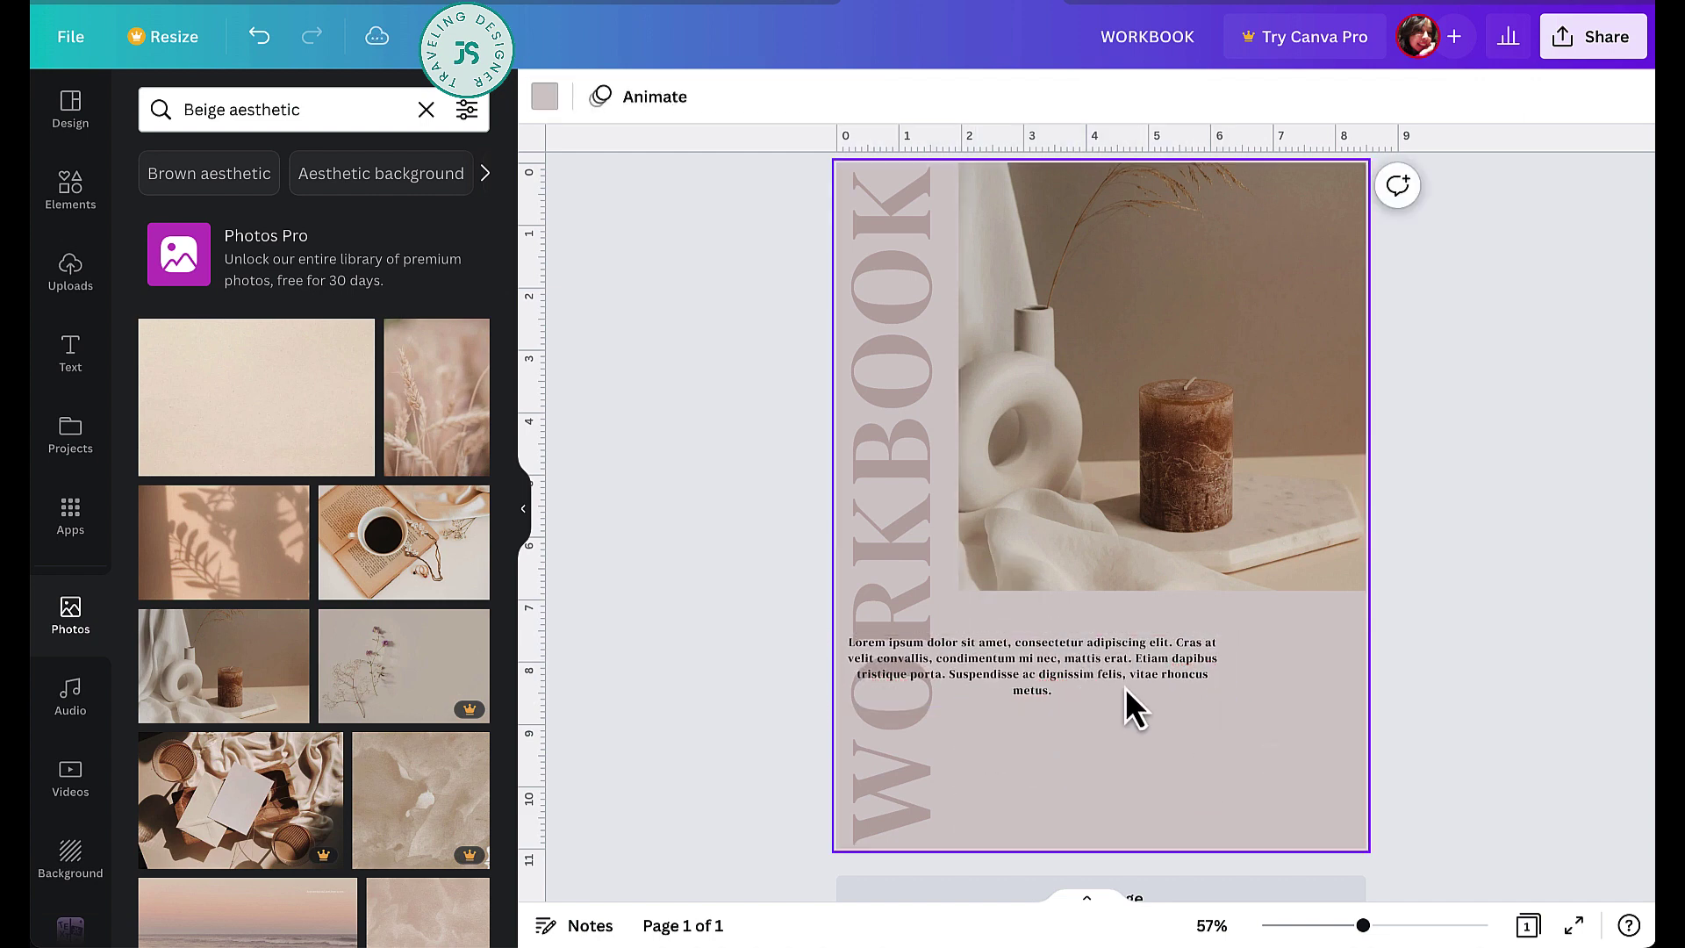
pyautogui.click(1129, 651)
pyautogui.moveTo(1129, 651); pyautogui.dragTo(1212, 646)
# - Set the paragraph in Open Sauce and add a new text box near the page bottom
pyautogui.doubleClick(1209, 646)
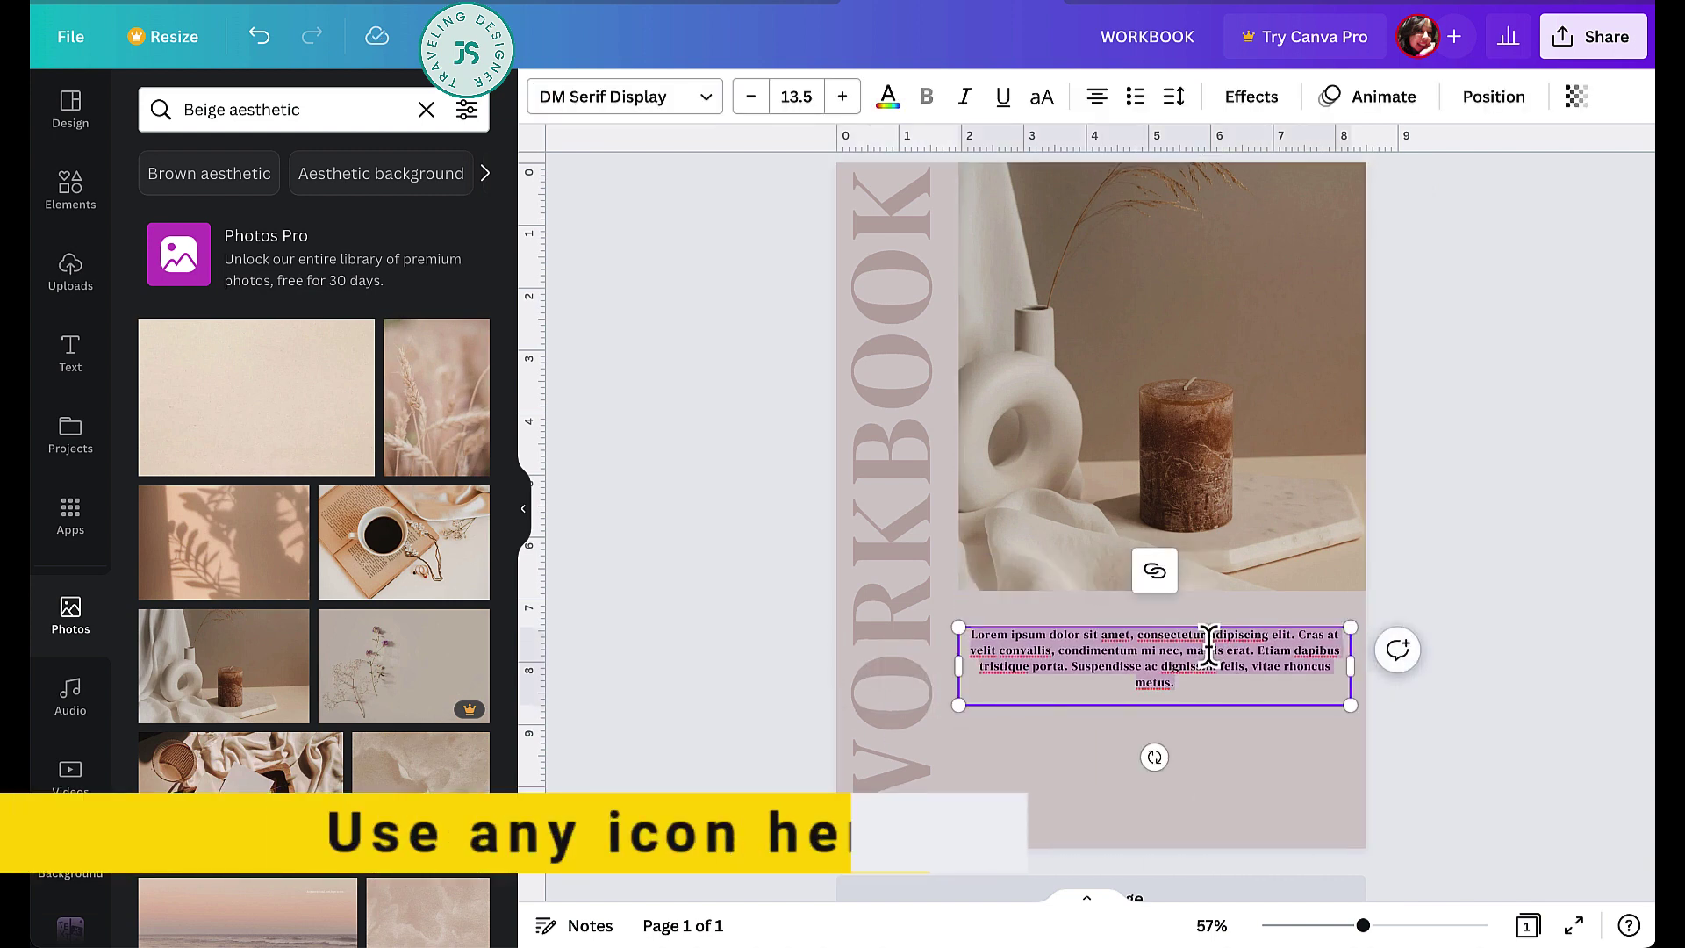
pyautogui.click(626, 104)
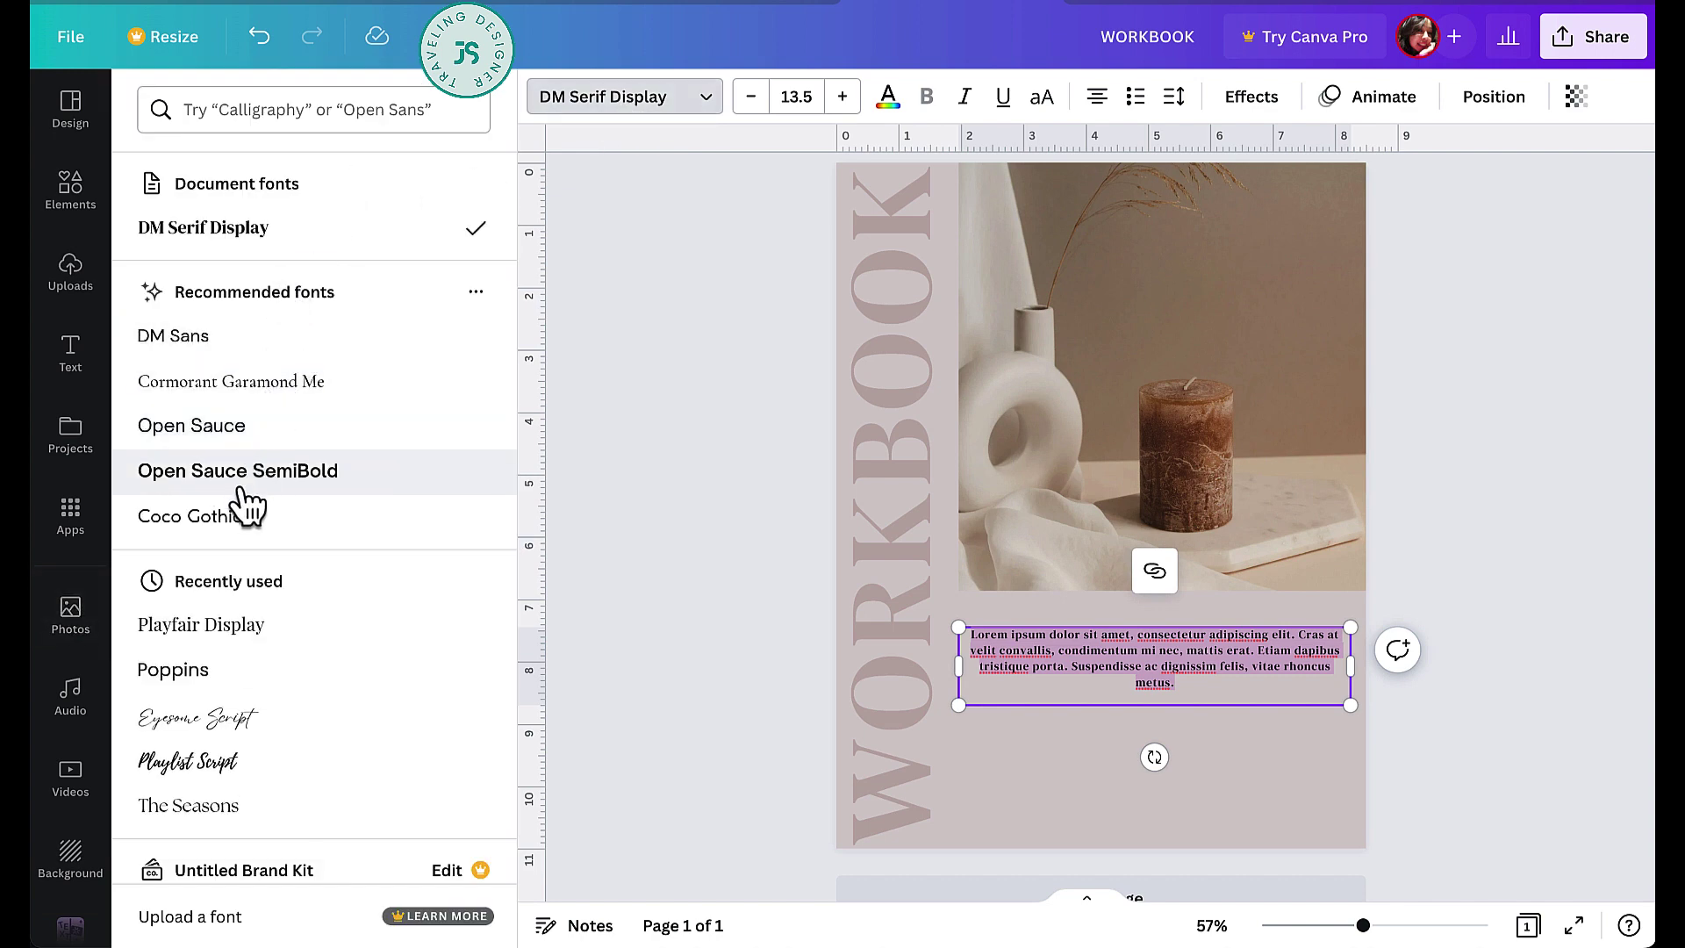
pyautogui.click(254, 427)
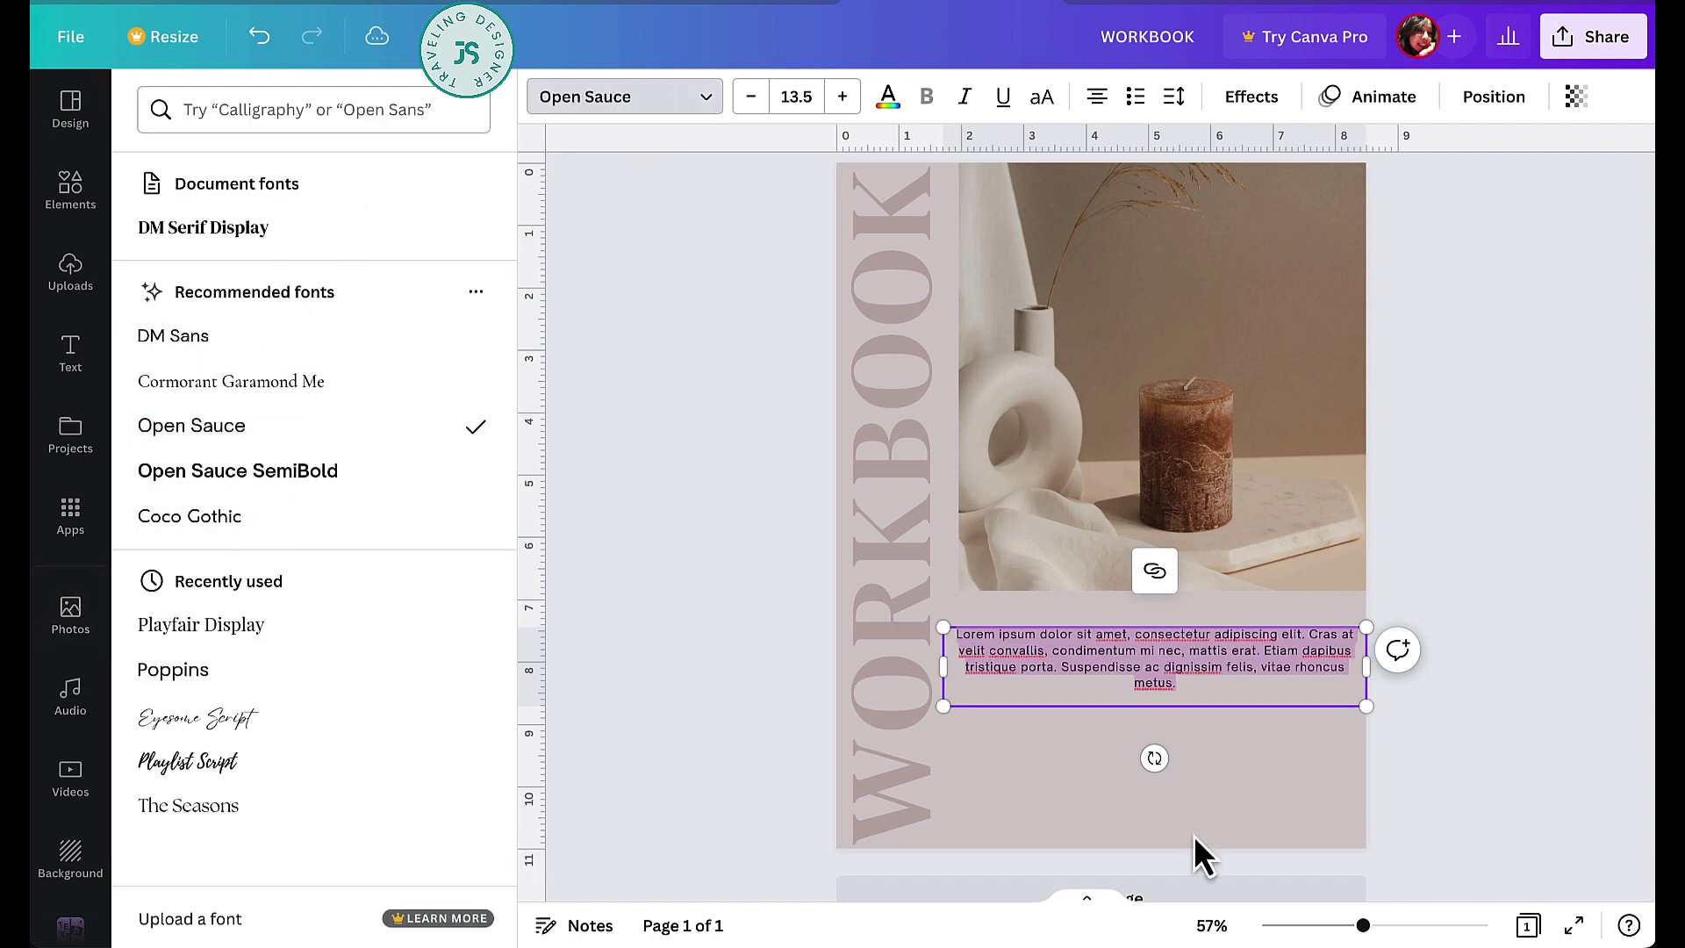
pyautogui.click(1414, 727)
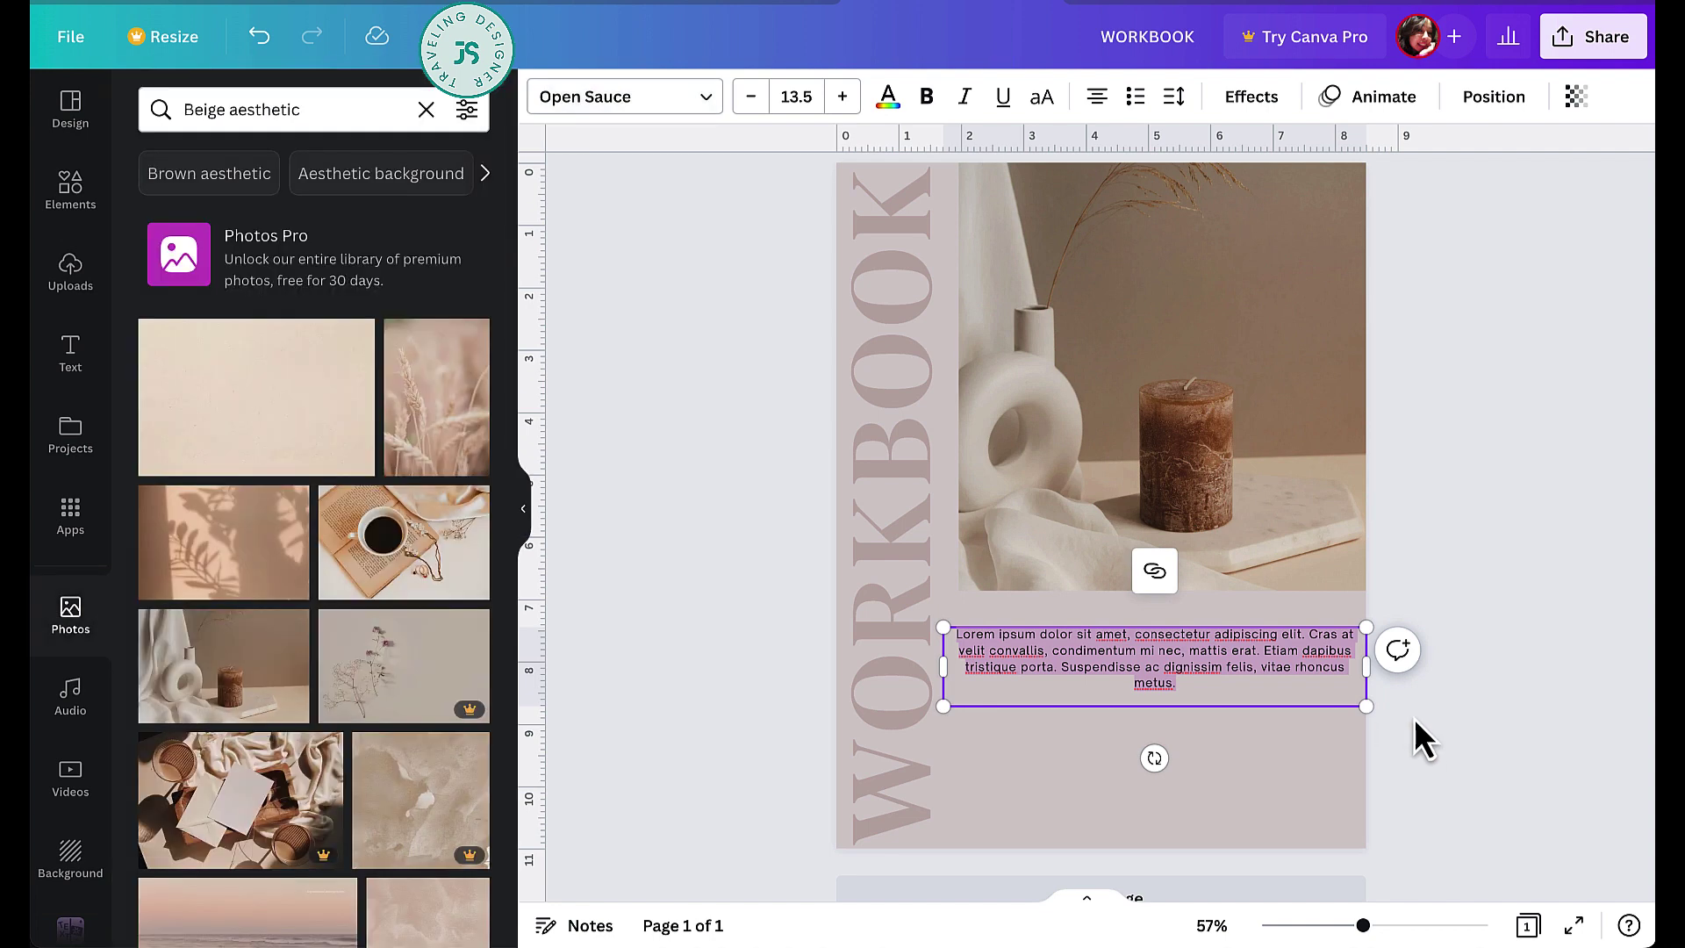
pyautogui.press('t')
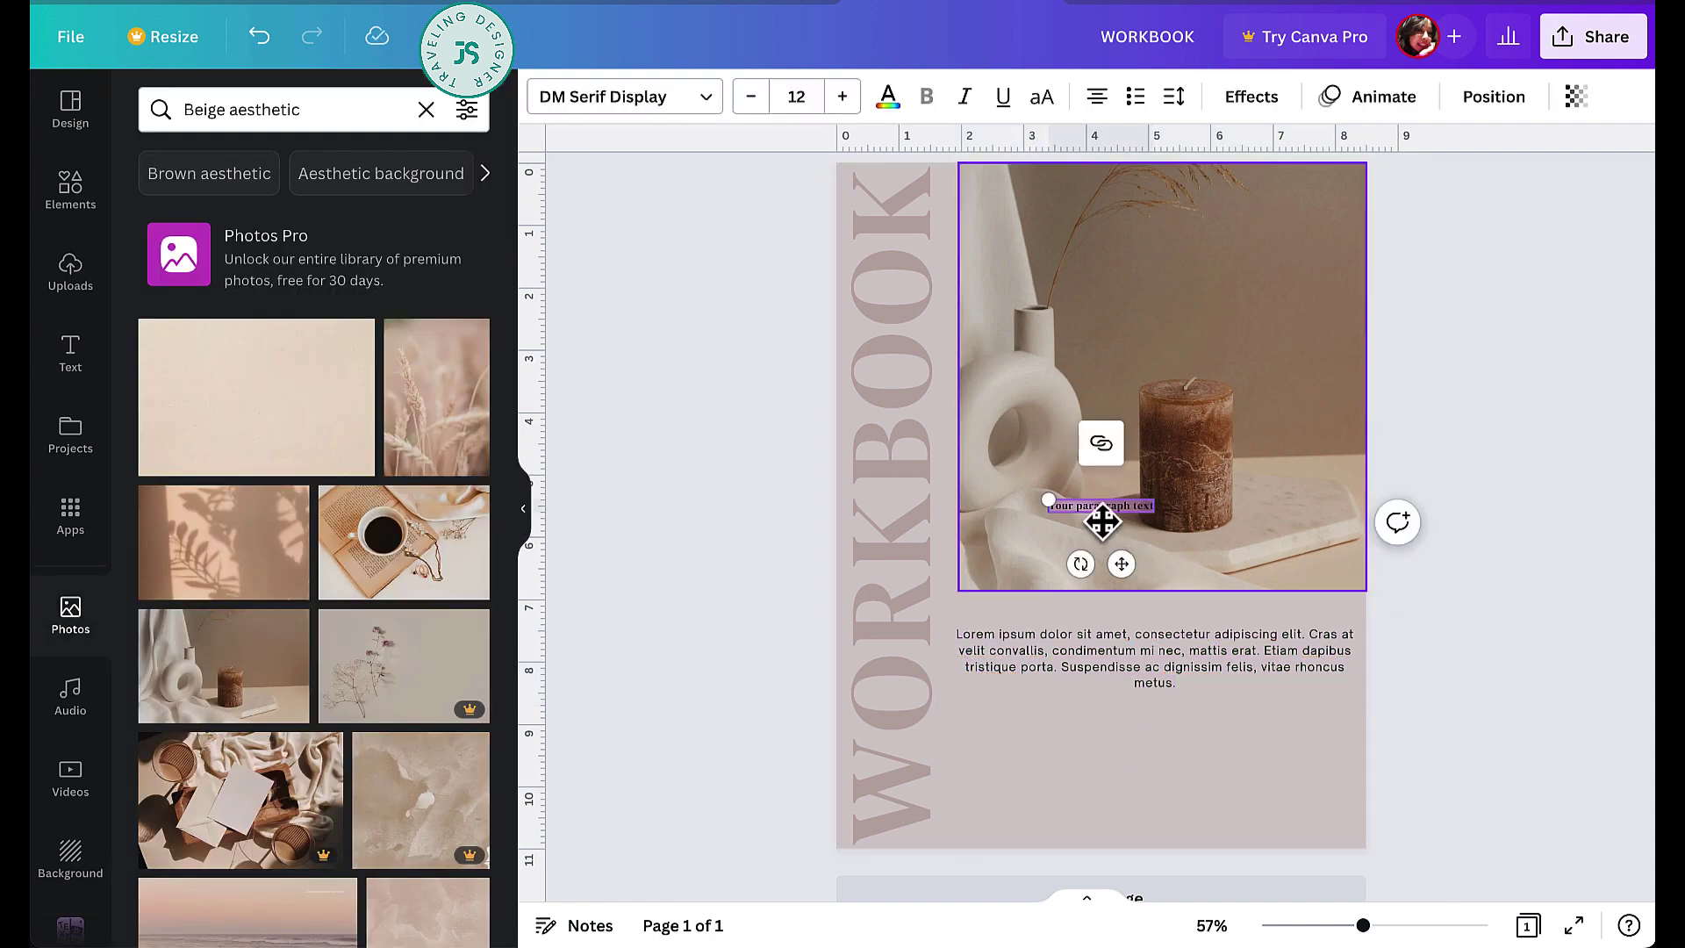
pyautogui.moveTo(1122, 564); pyautogui.dragTo(1180, 832)
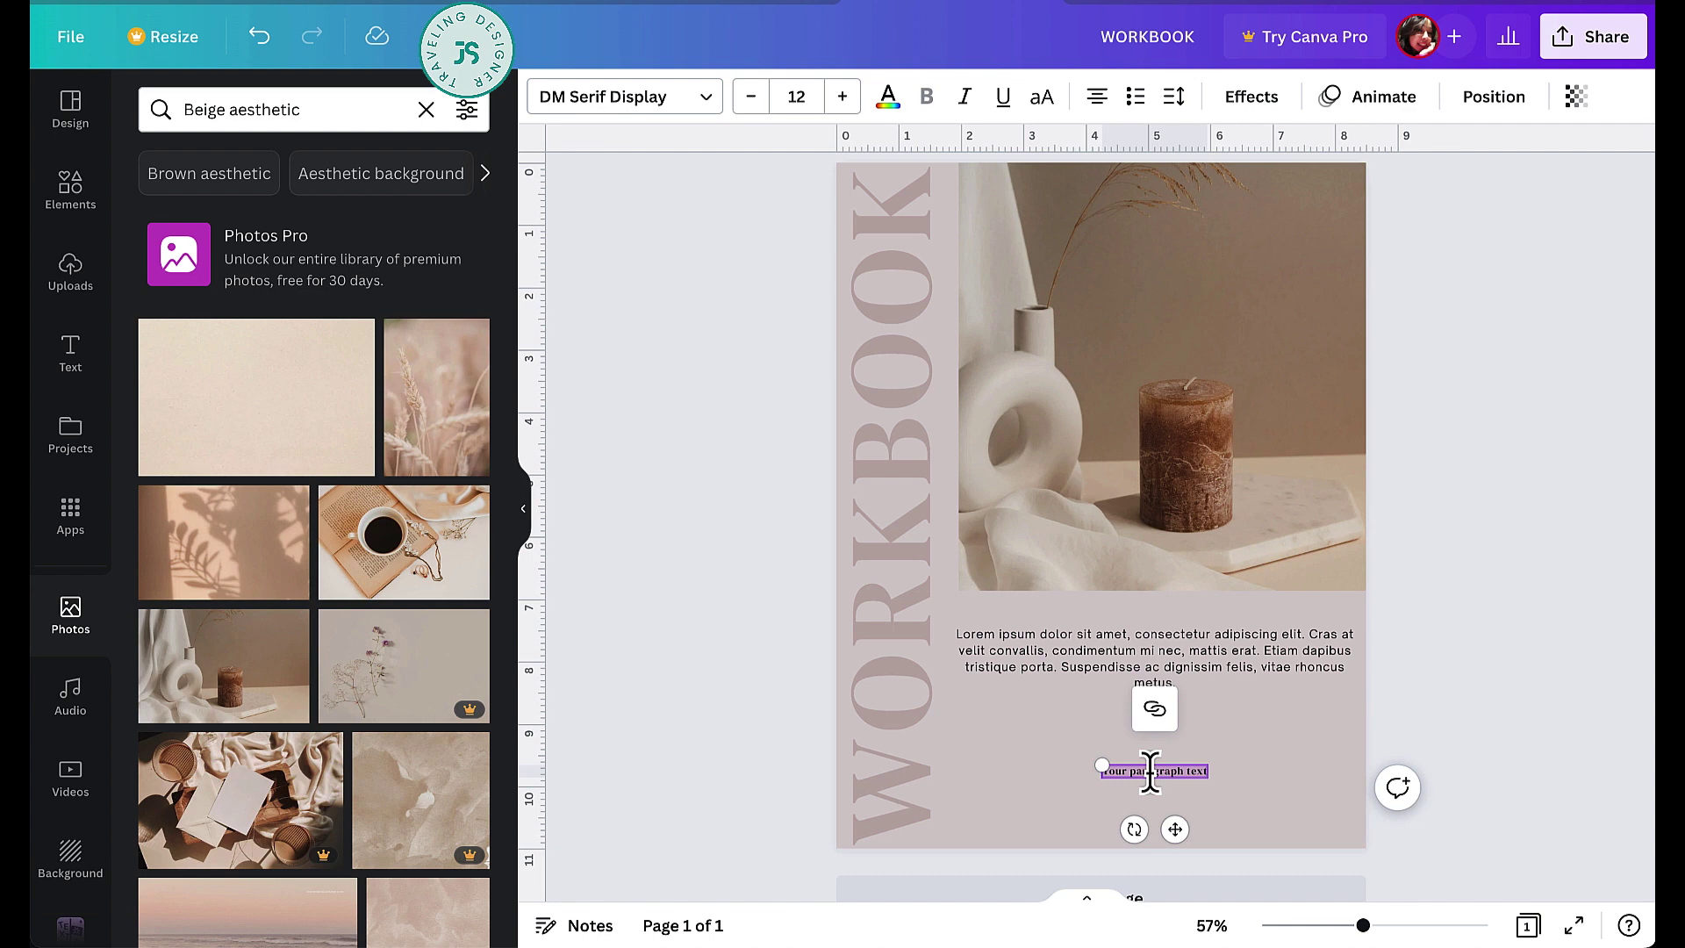
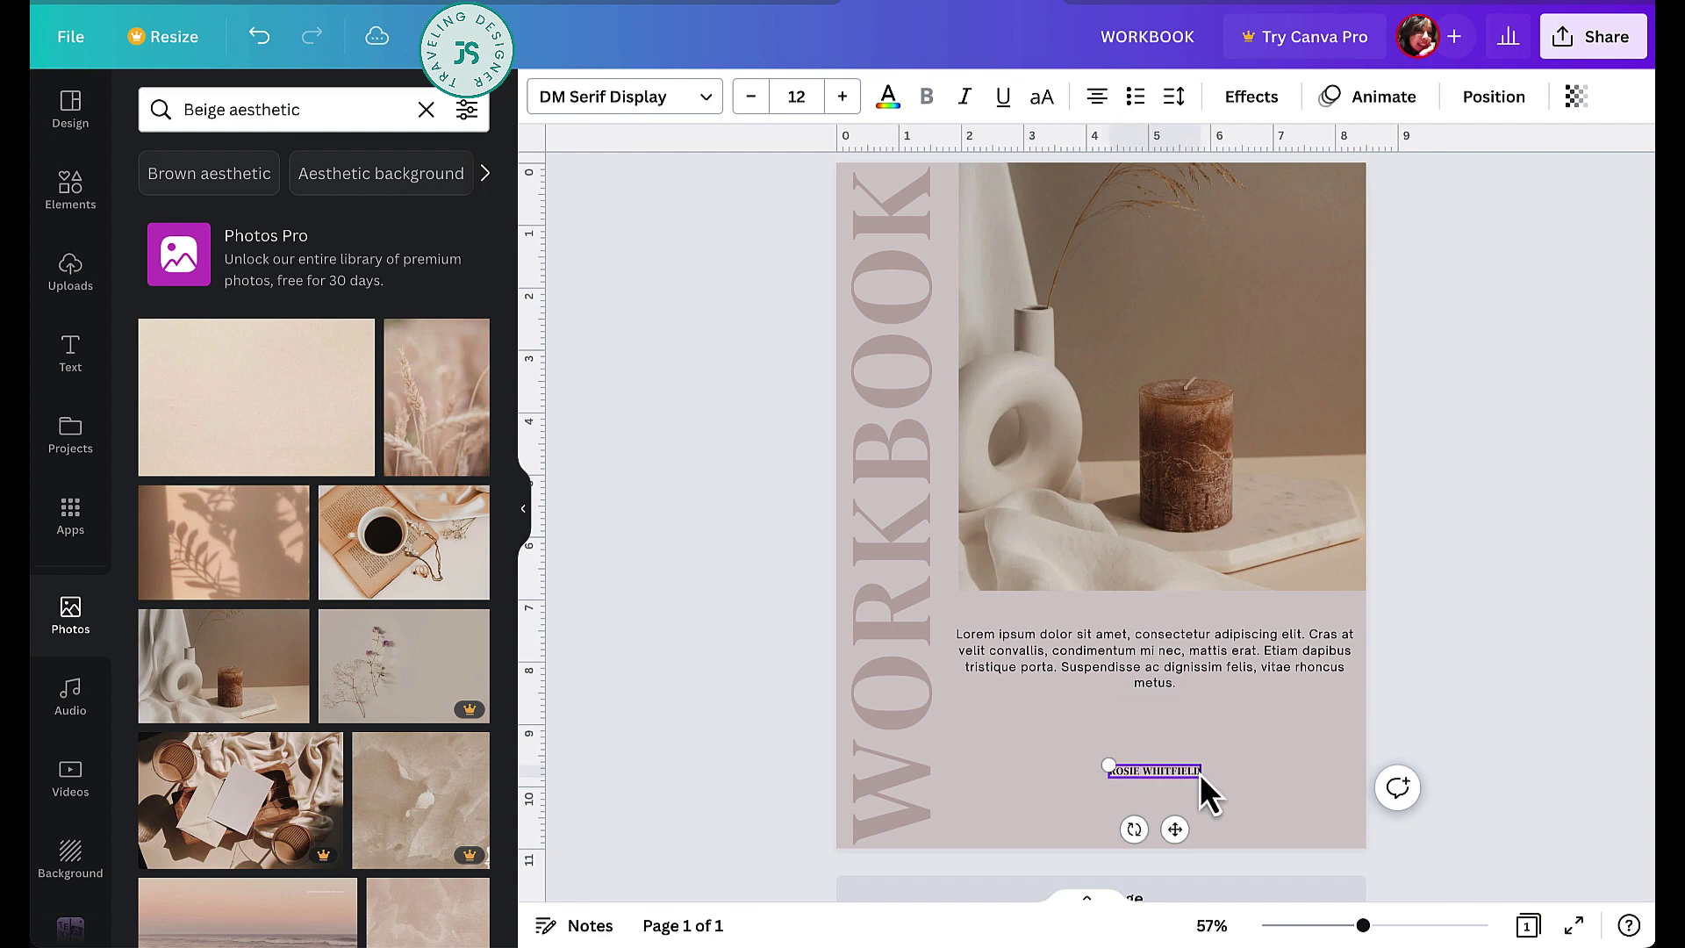
# - Enter the author's name in bold Open Sauce 16, letter spacing 304, and duplicate it below
pyautogui.click(637, 99)
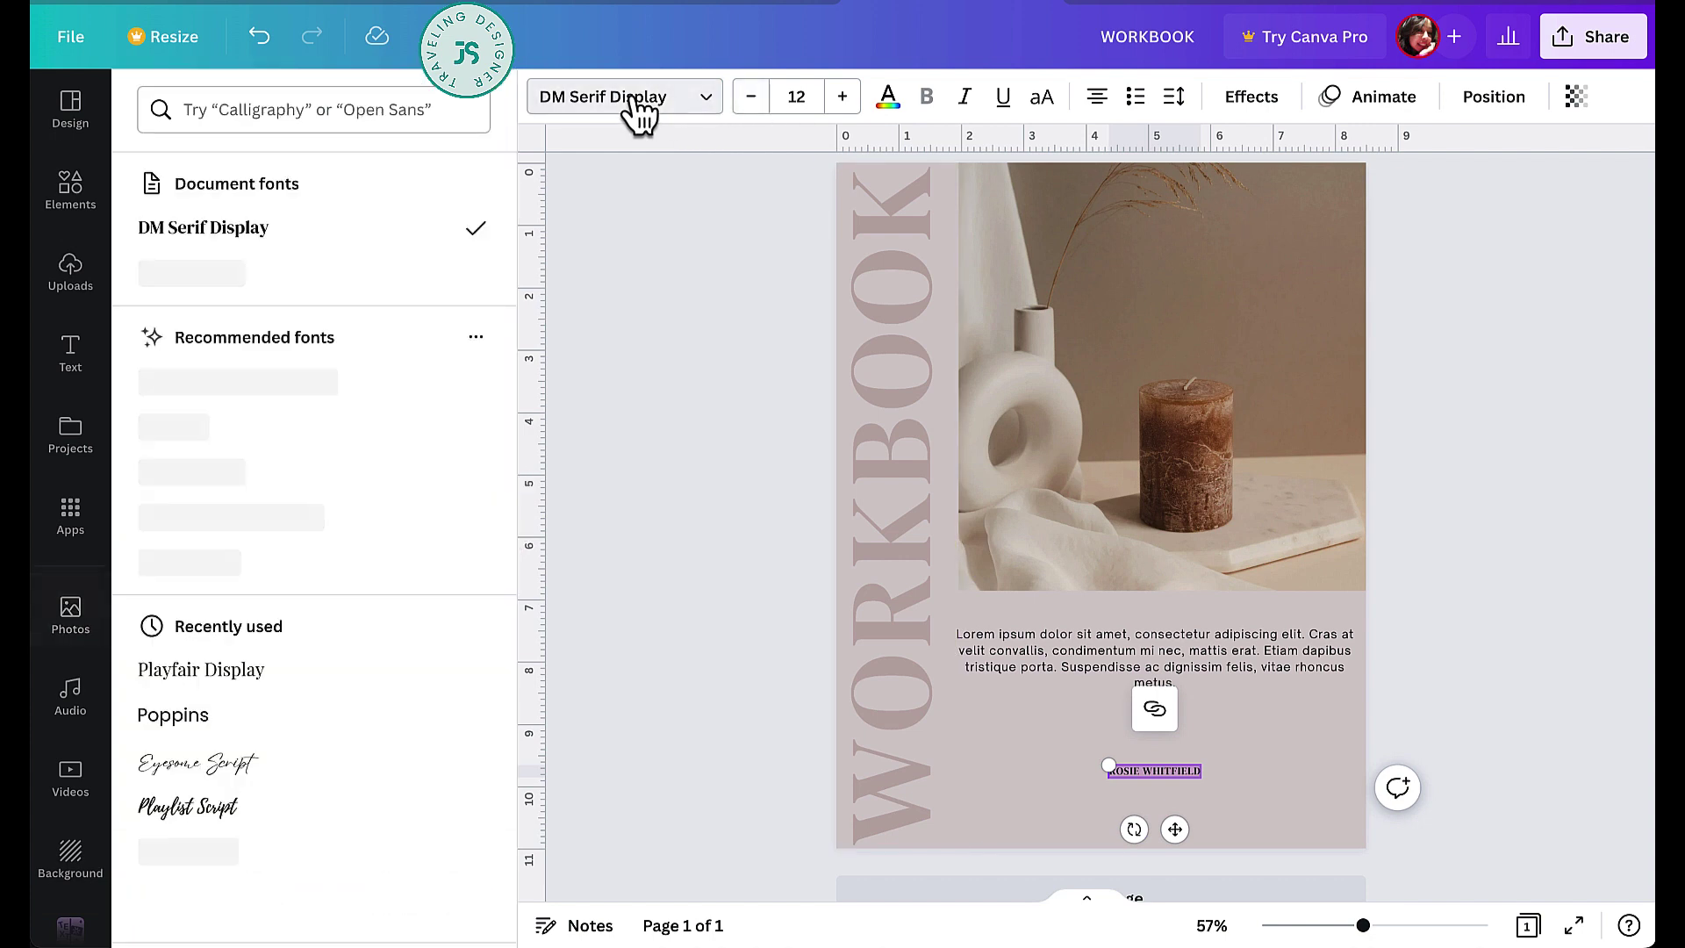
pyautogui.click(289, 272)
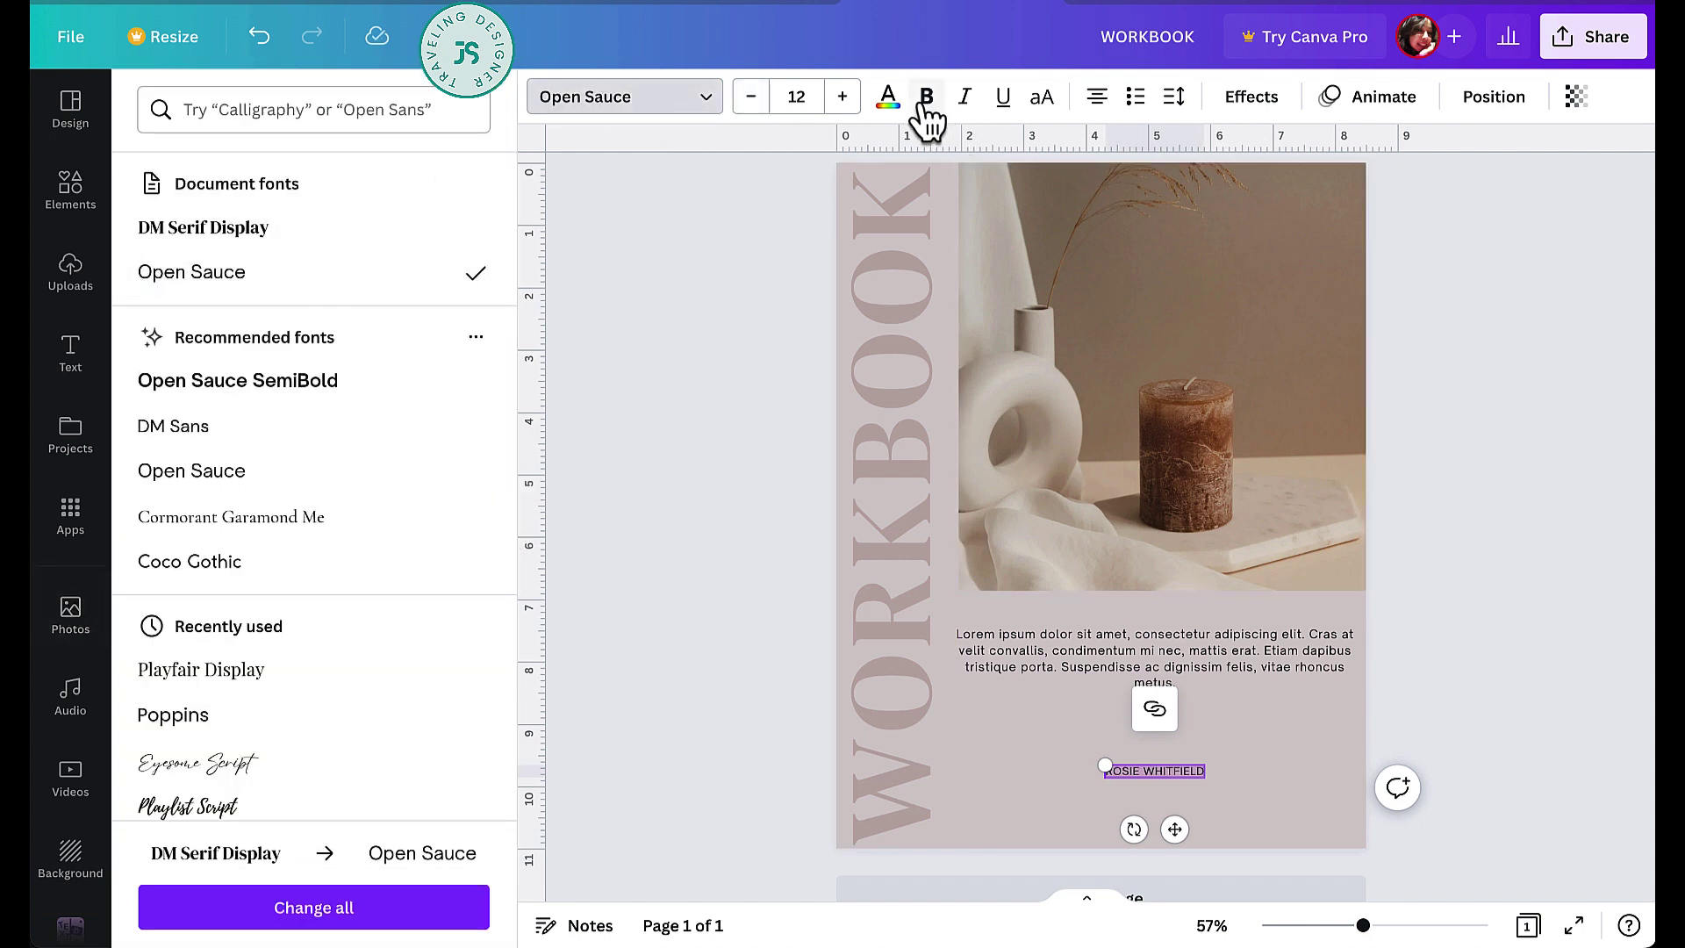
pyautogui.click(837, 109)
pyautogui.click(836, 109)
pyautogui.click(837, 109)
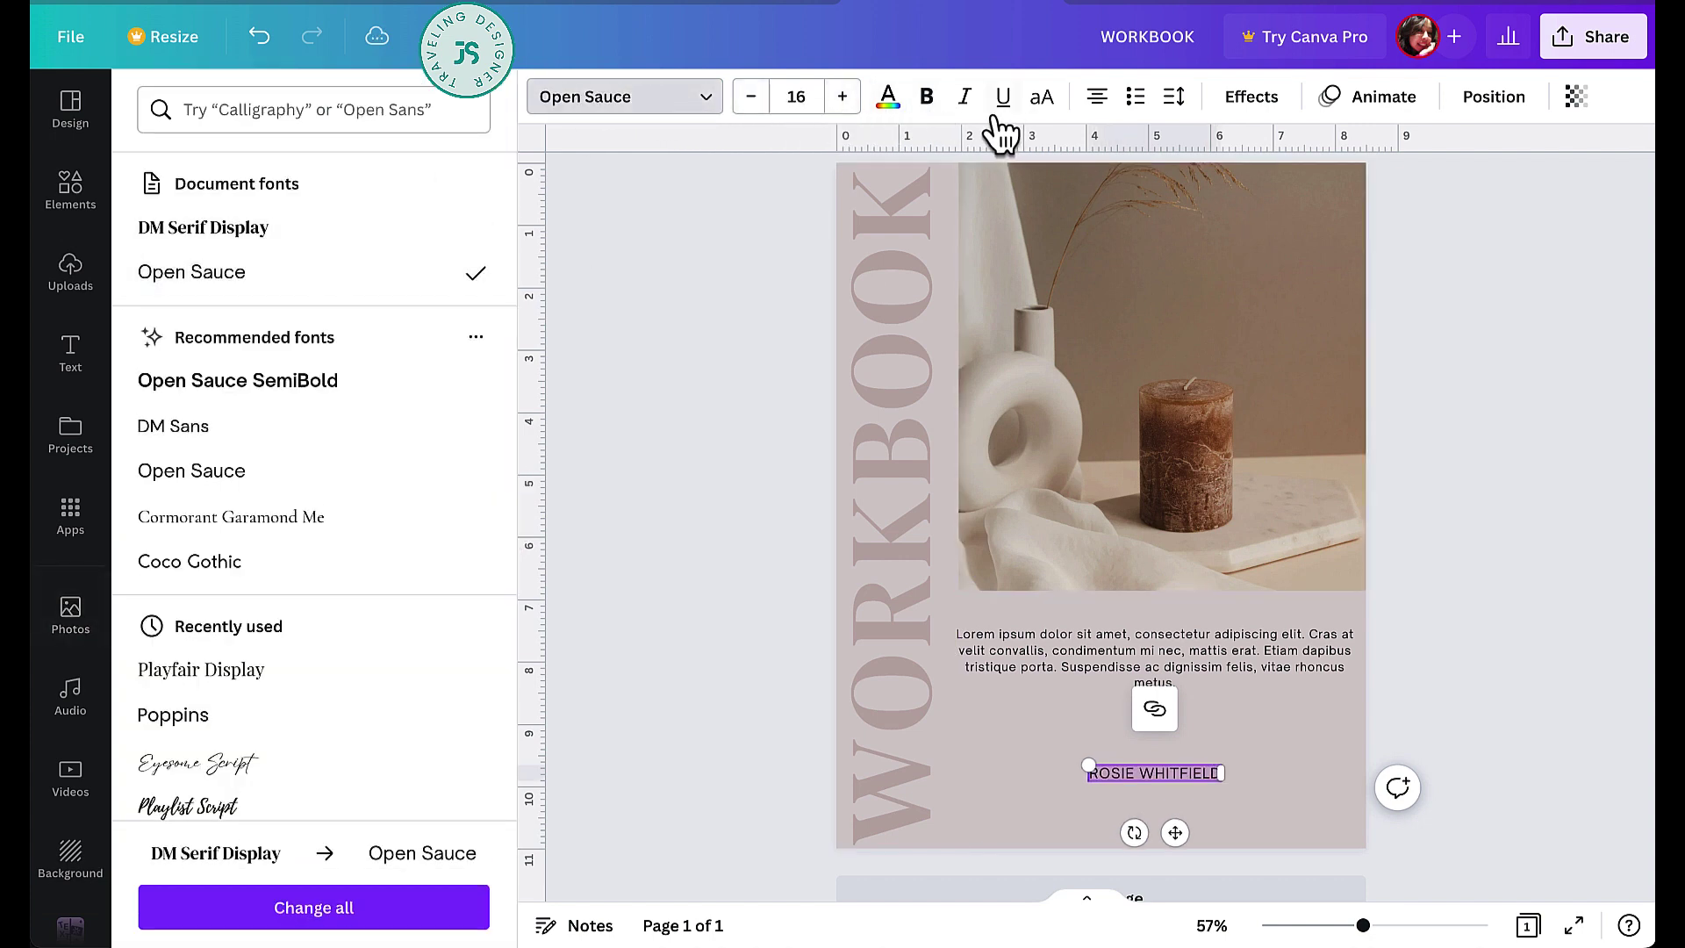
pyautogui.click(1175, 98)
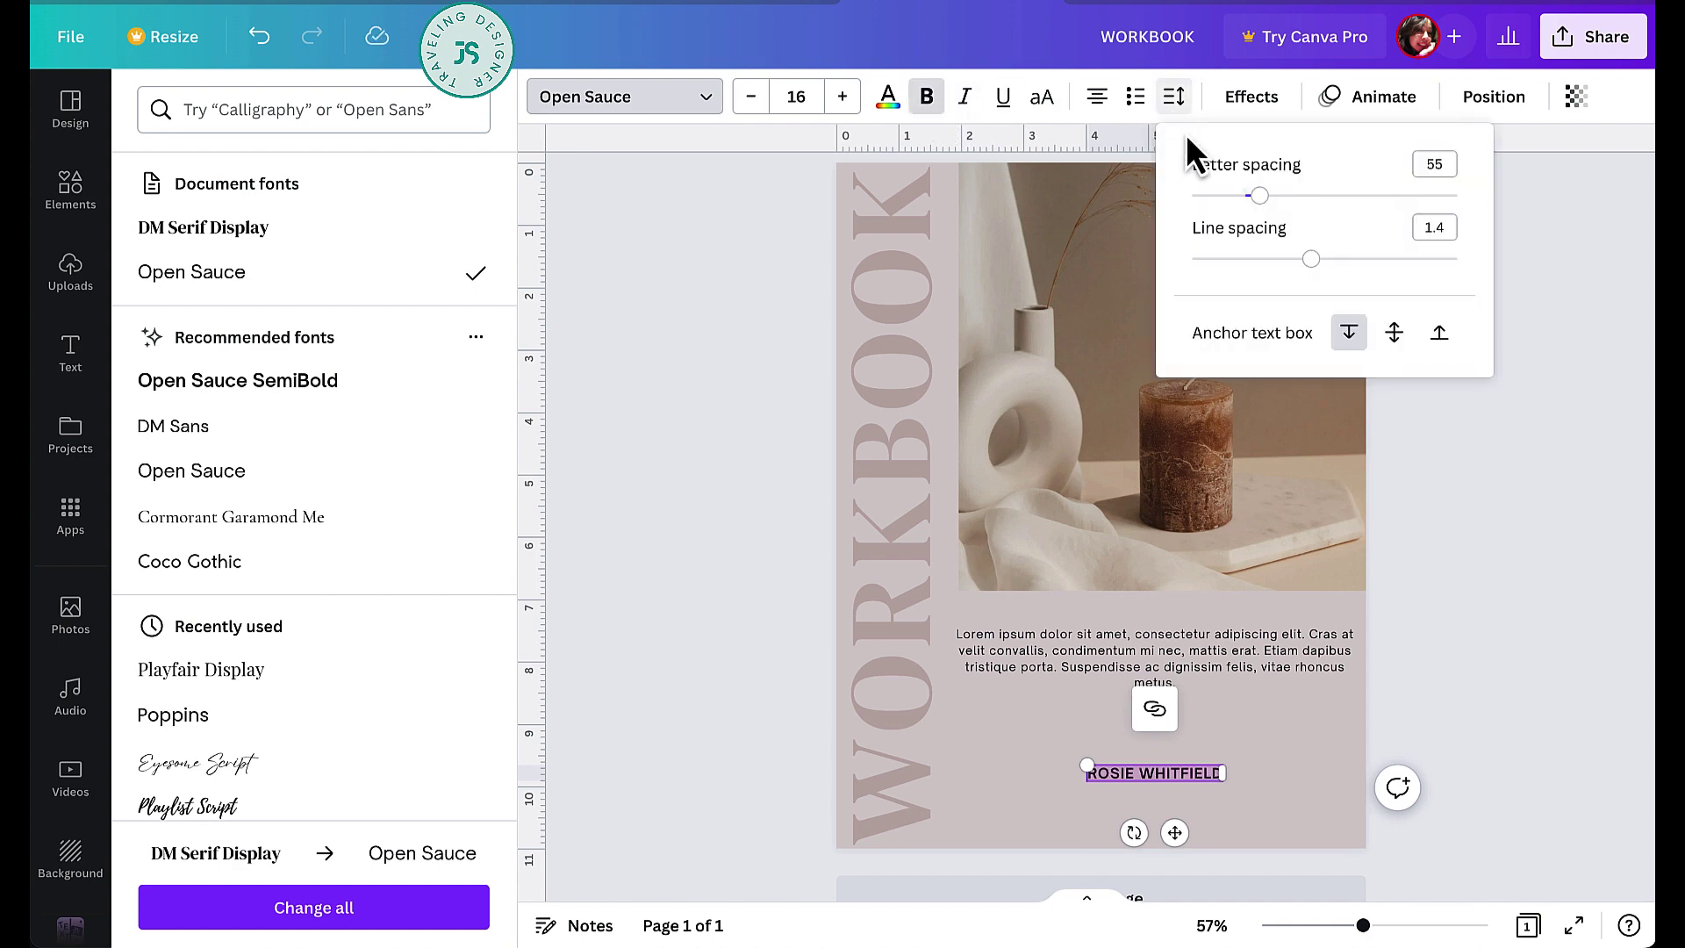
pyautogui.moveTo(1259, 195); pyautogui.dragTo(1327, 196)
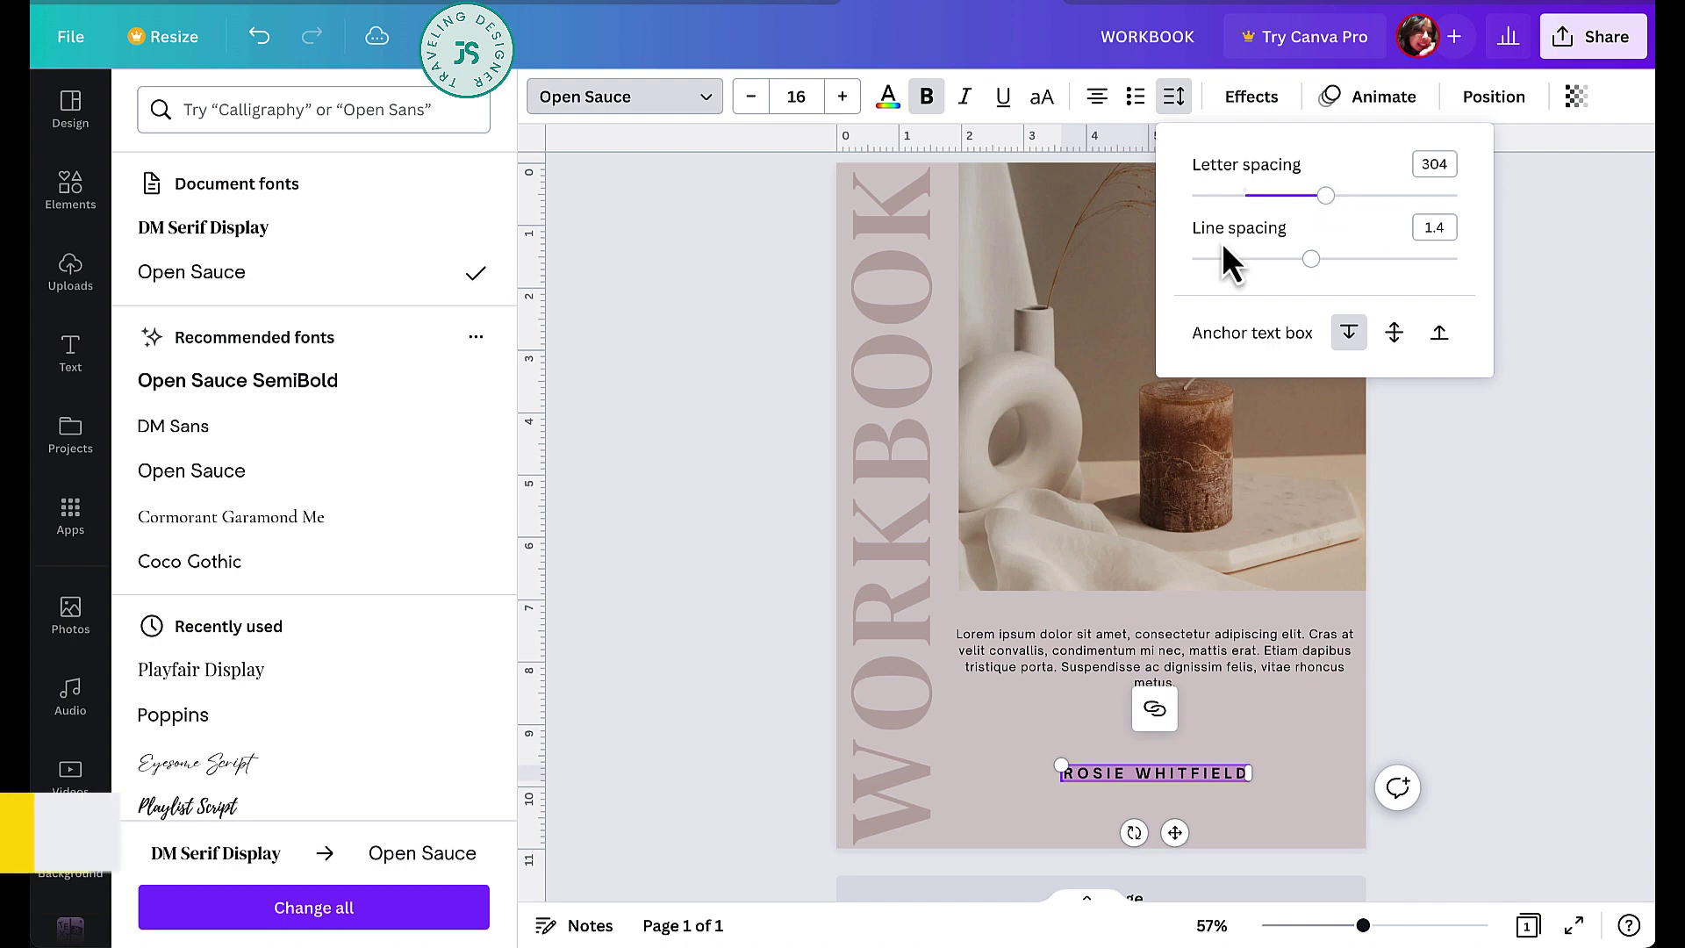
pyautogui.click(1260, 745)
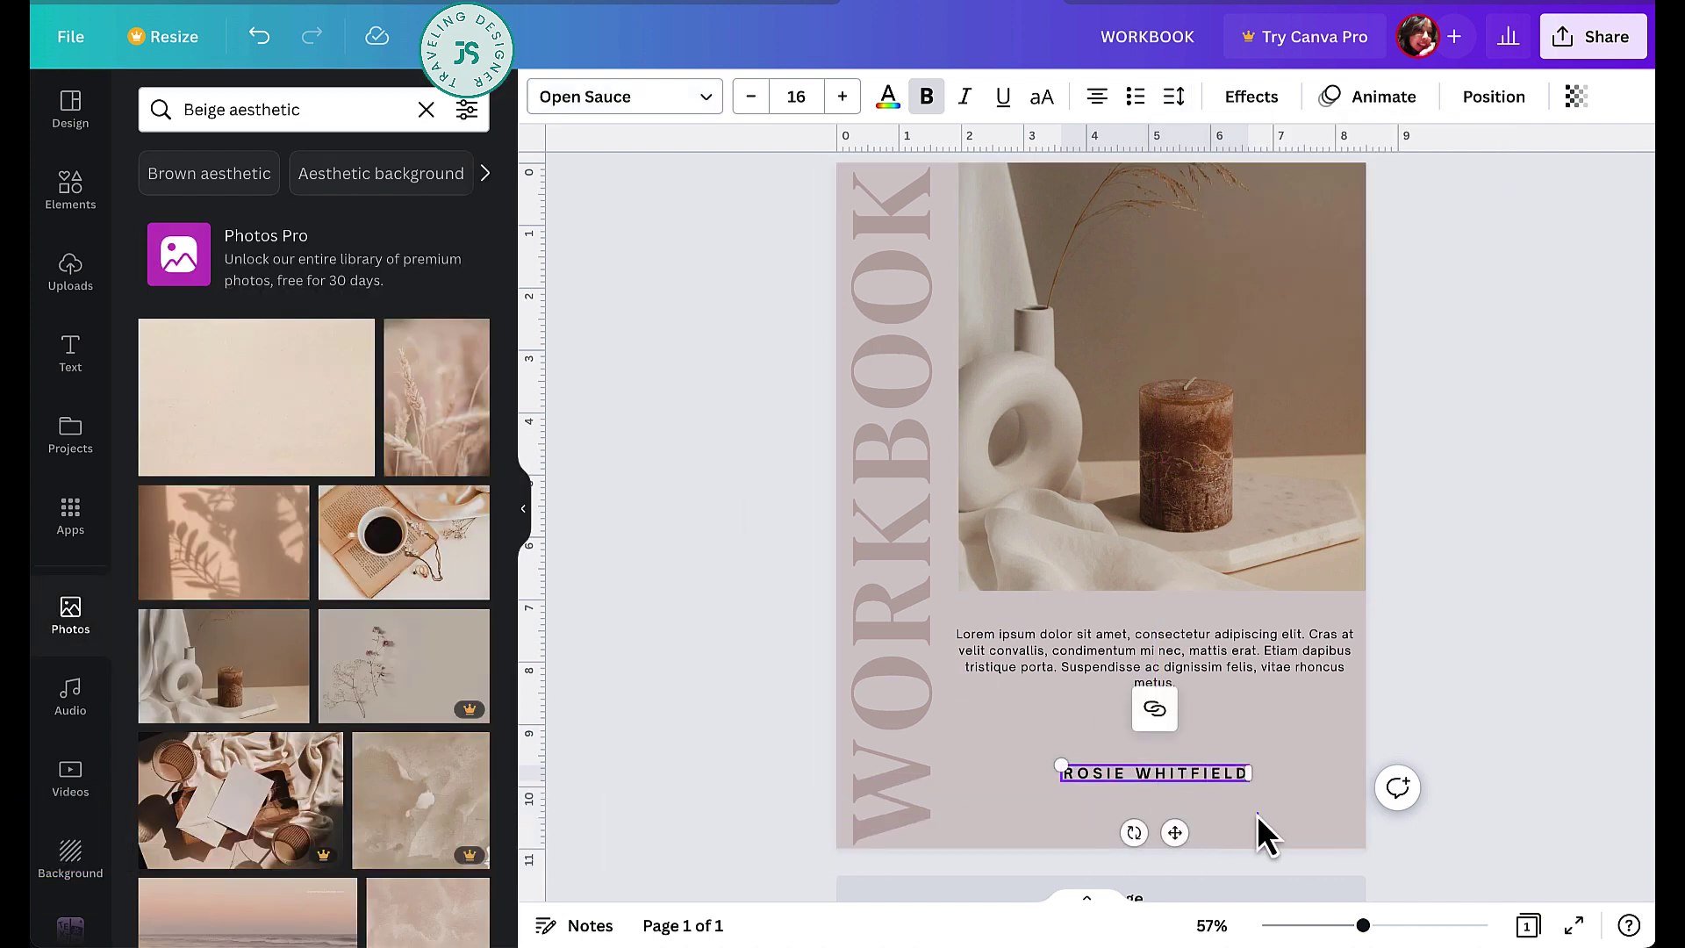
pyautogui.click(1260, 832)
pyautogui.moveTo(1224, 776); pyautogui.dragTo(1173, 829)
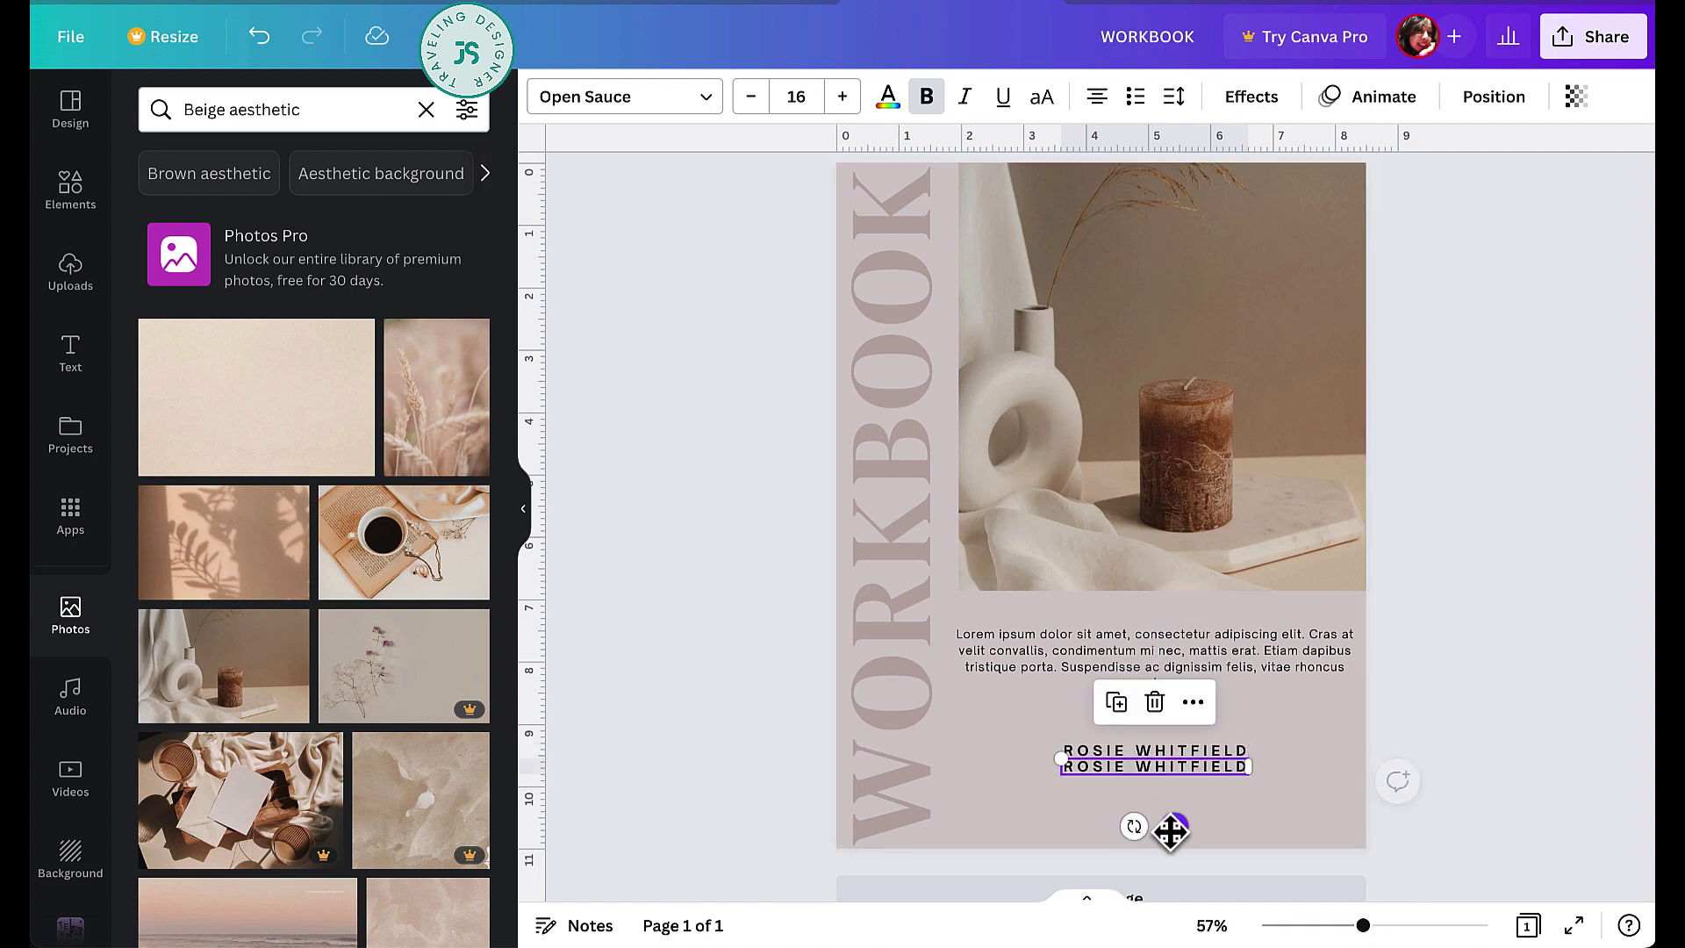
pyautogui.doubleClick(1194, 765)
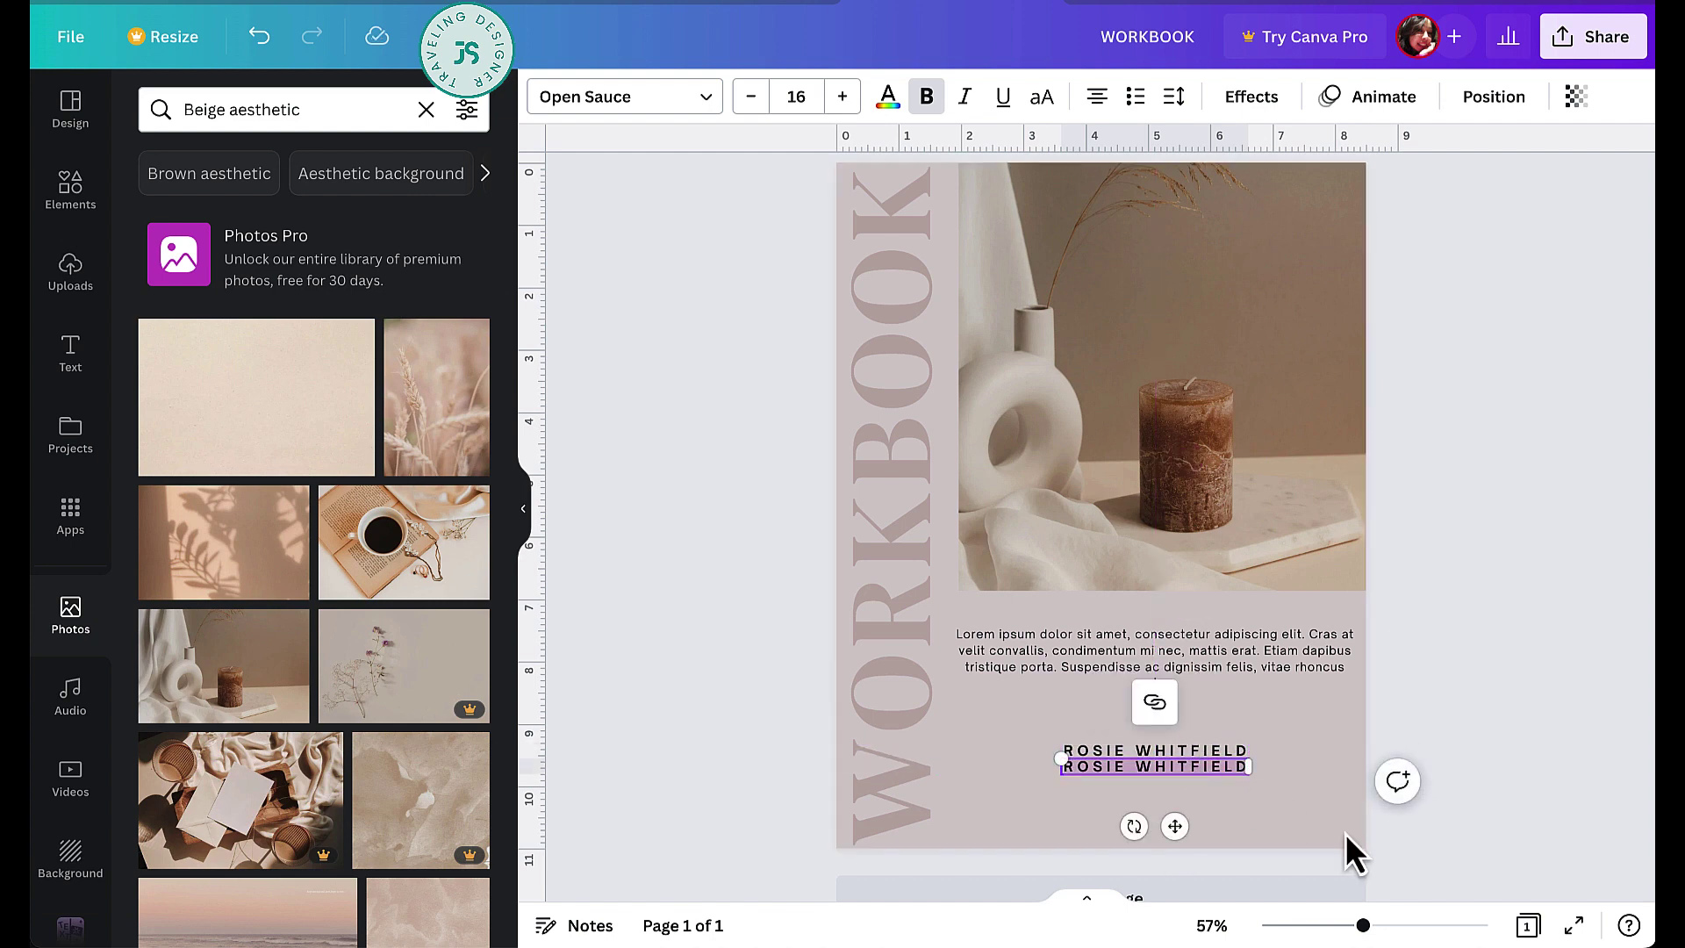
pyautogui.write('W')
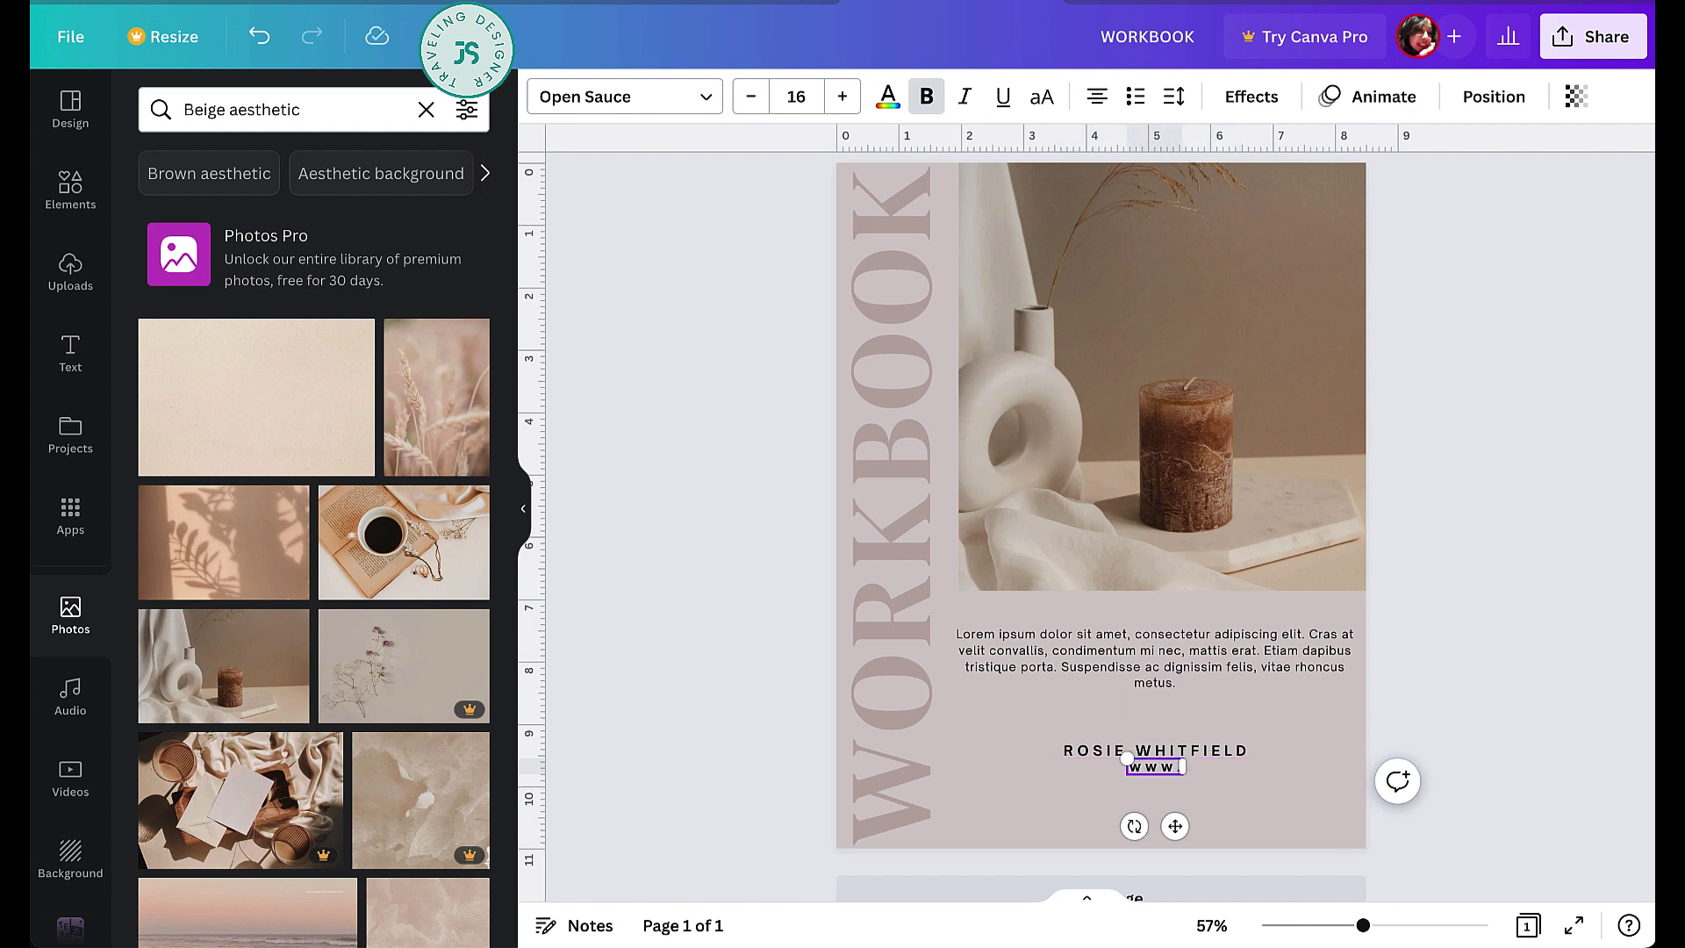
pyautogui.write('ww.yoursite.c')
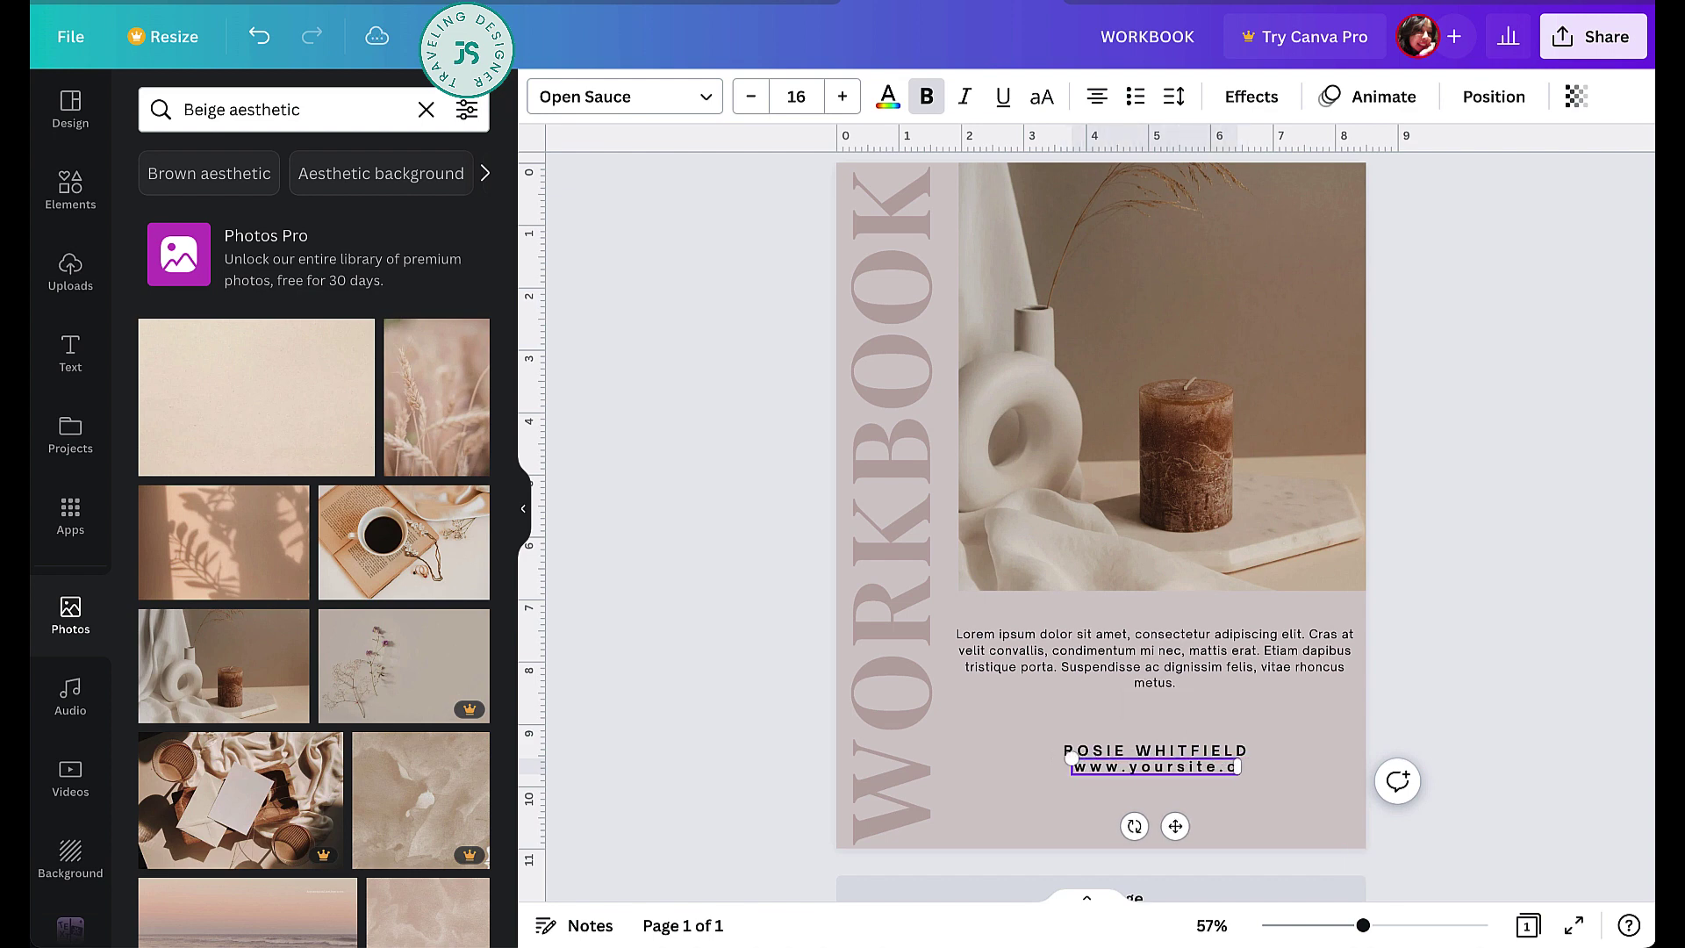
pyautogui.write('om')
pyautogui.click(1175, 95)
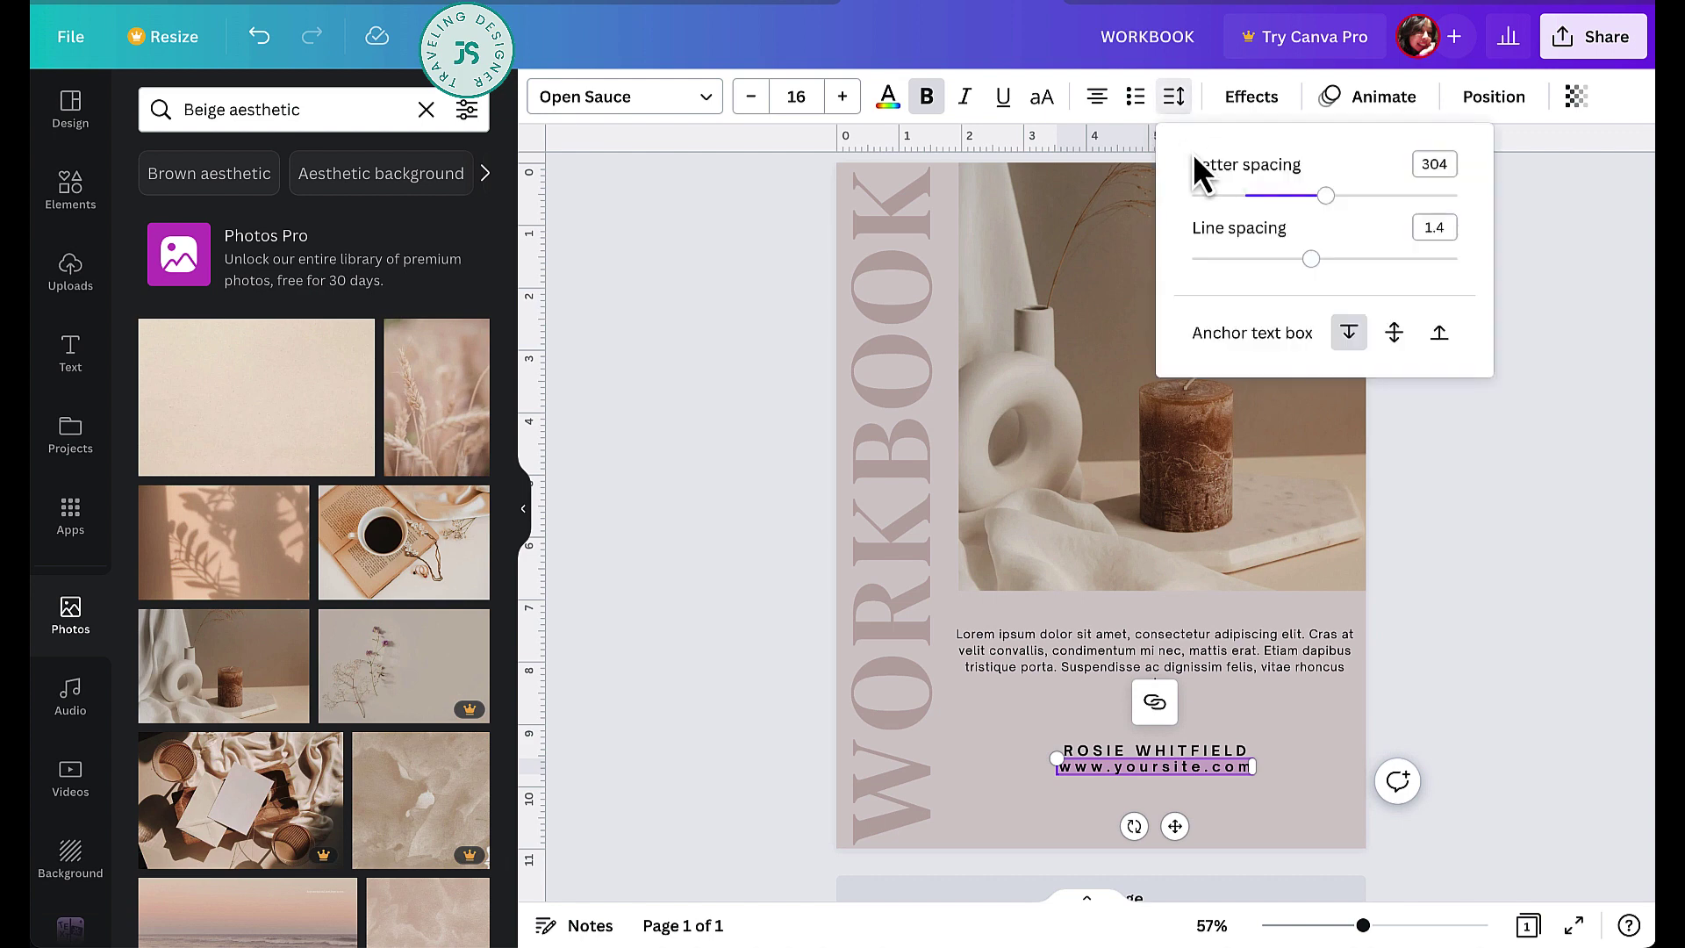
pyautogui.moveTo(1326, 196); pyautogui.dragTo(1247, 197)
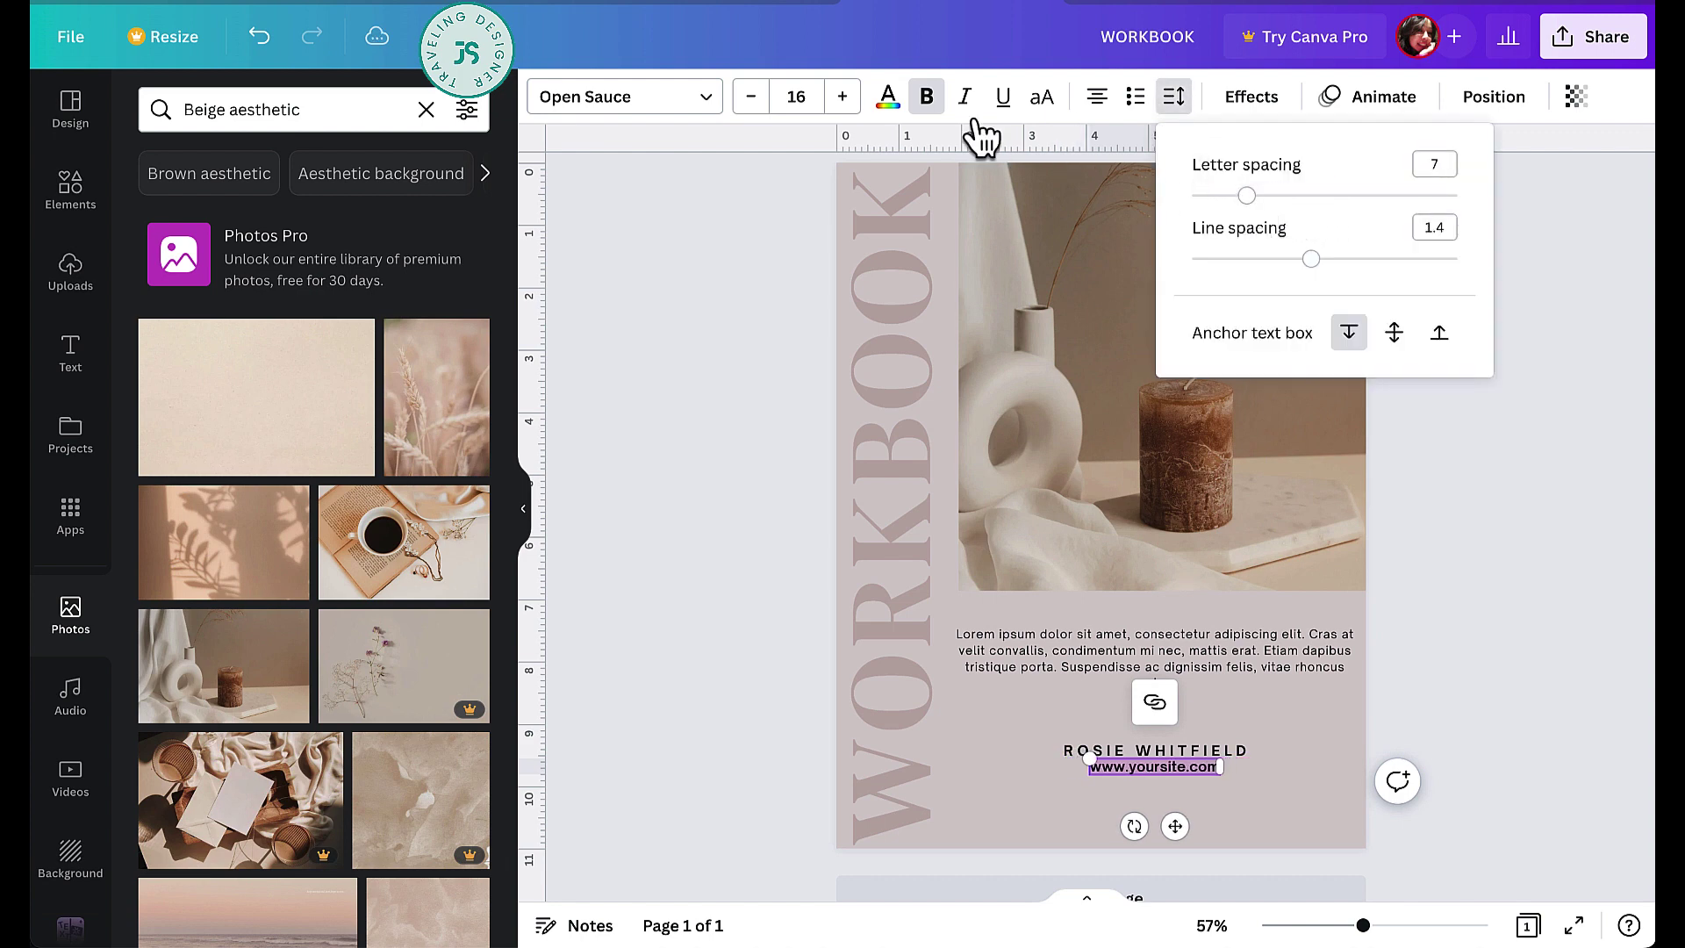
pyautogui.click(928, 99)
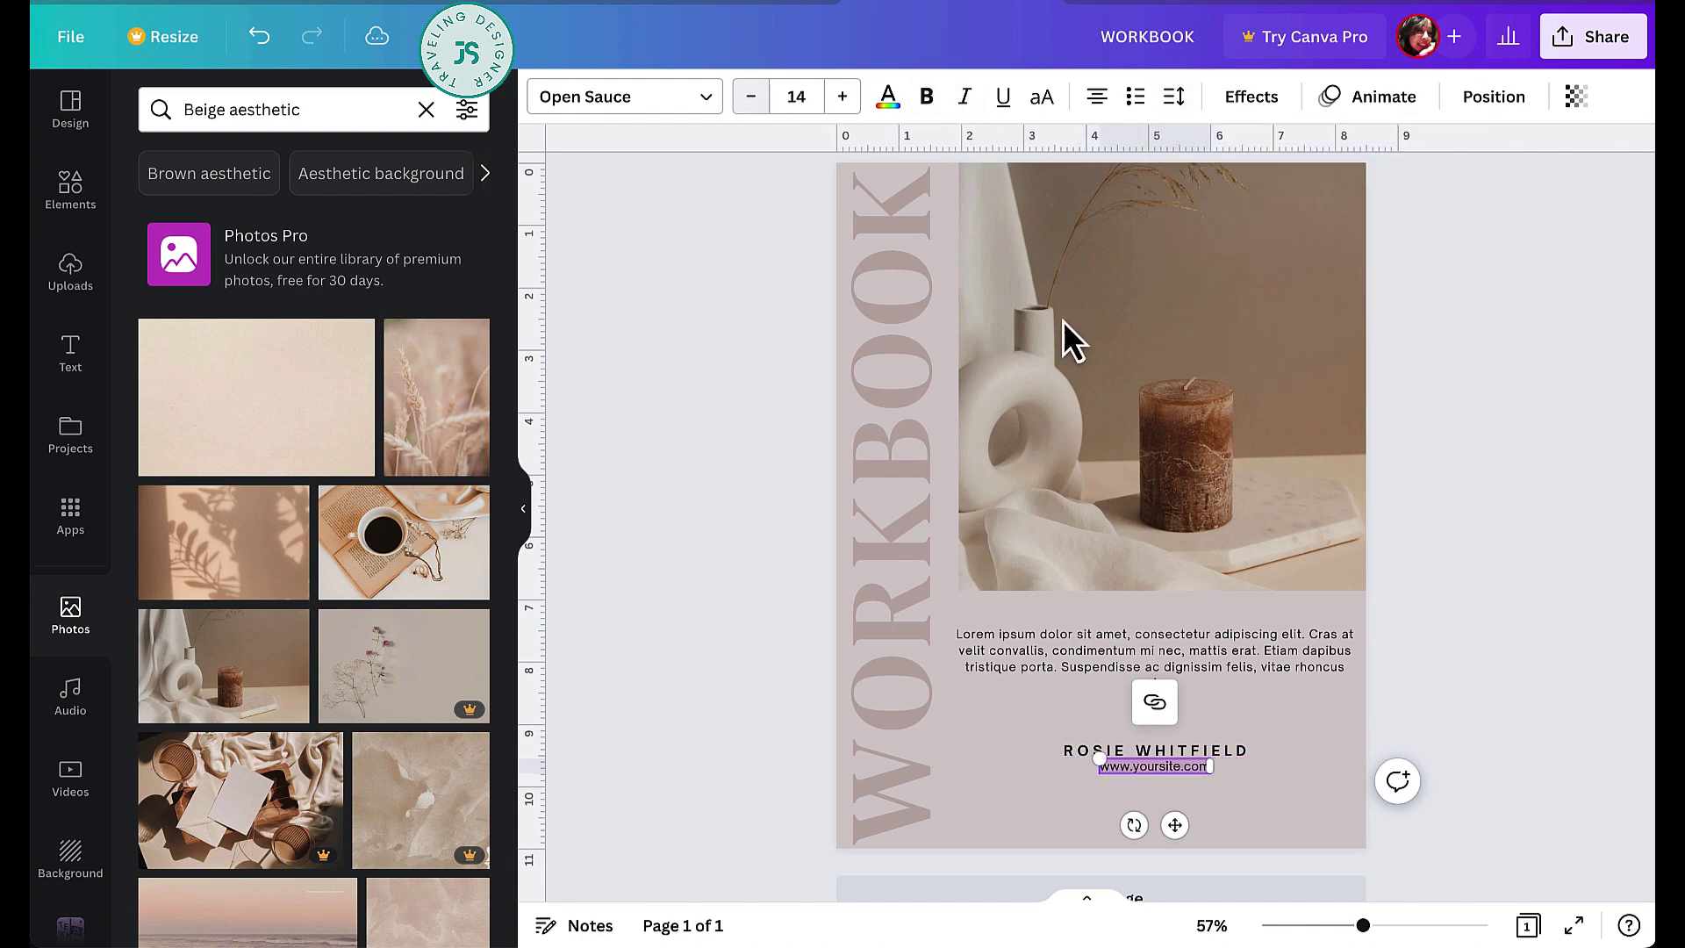
pyautogui.moveTo(1168, 834); pyautogui.dragTo(1174, 841)
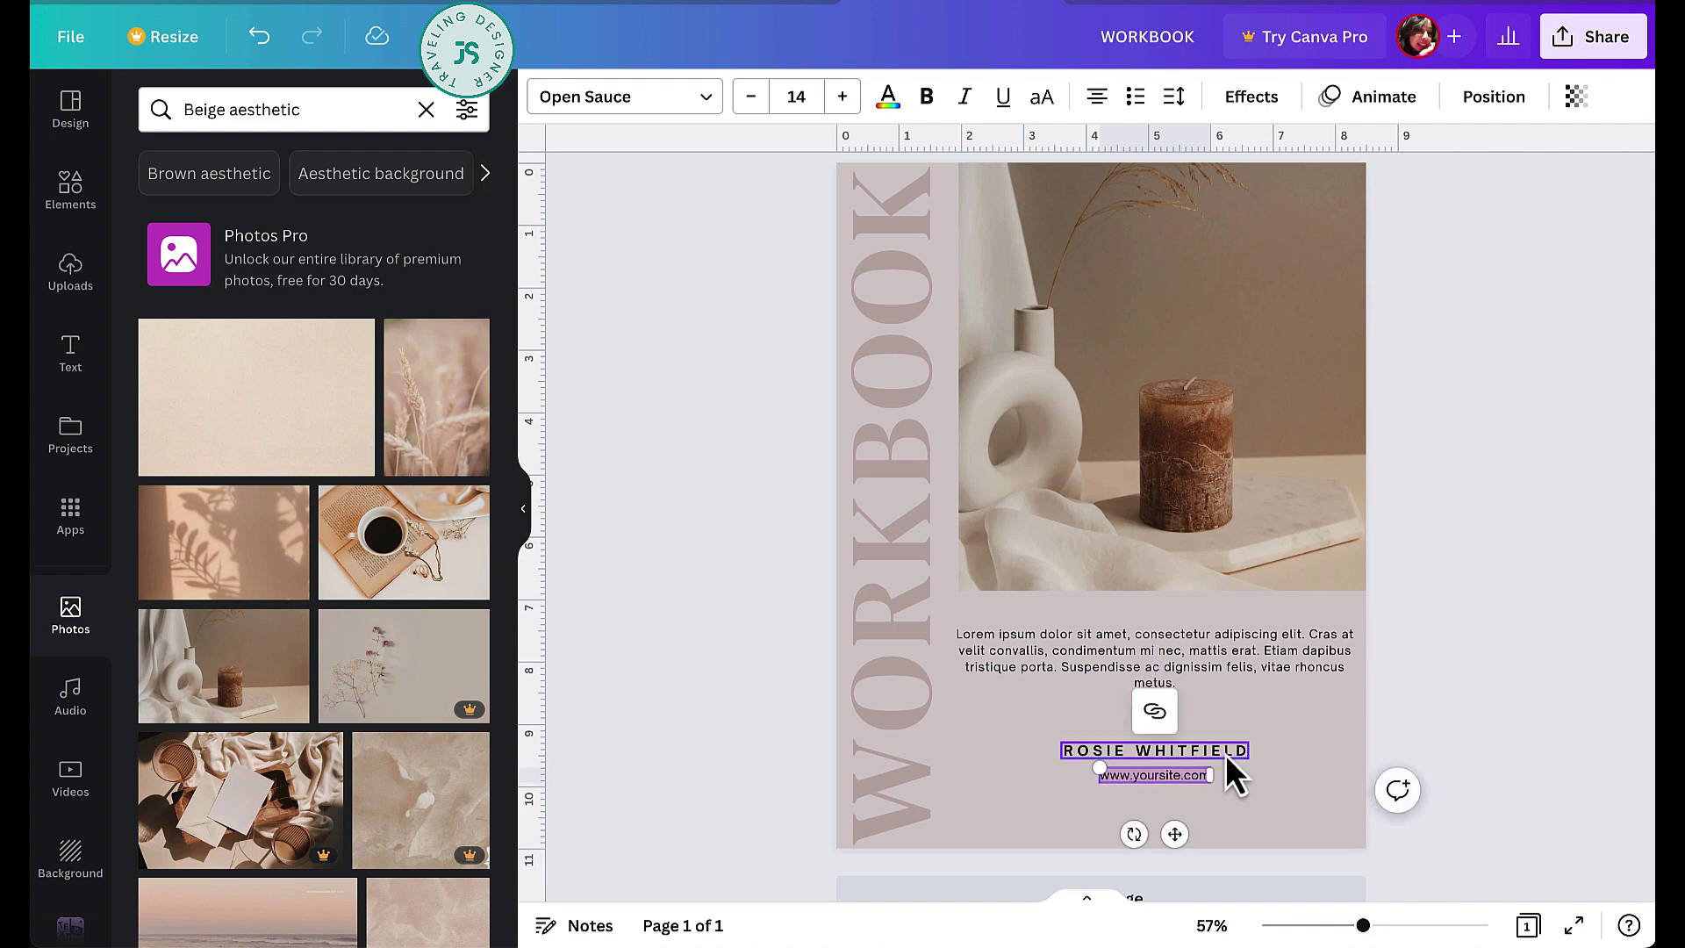
pyautogui.keyDown('shift'); pyautogui.click(1229, 757); pyautogui.keyUp('shift')
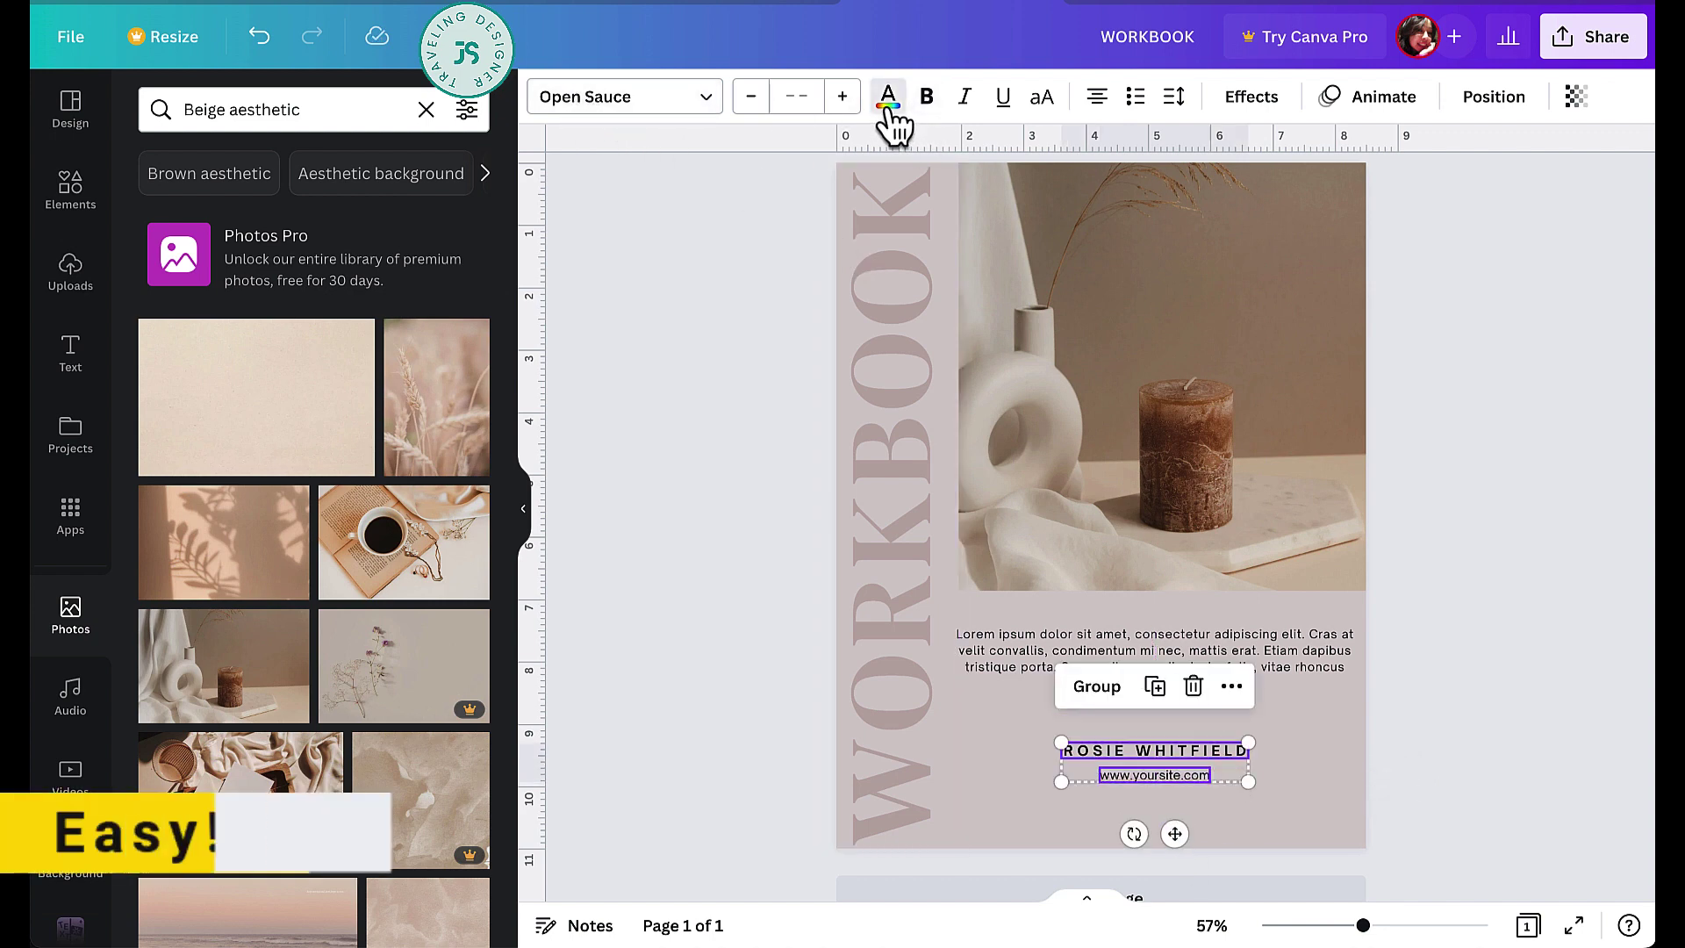
# - Recolour the name and web address with the mauve swatch and tuck the address under the name
pyautogui.click(889, 96)
pyautogui.click(303, 239)
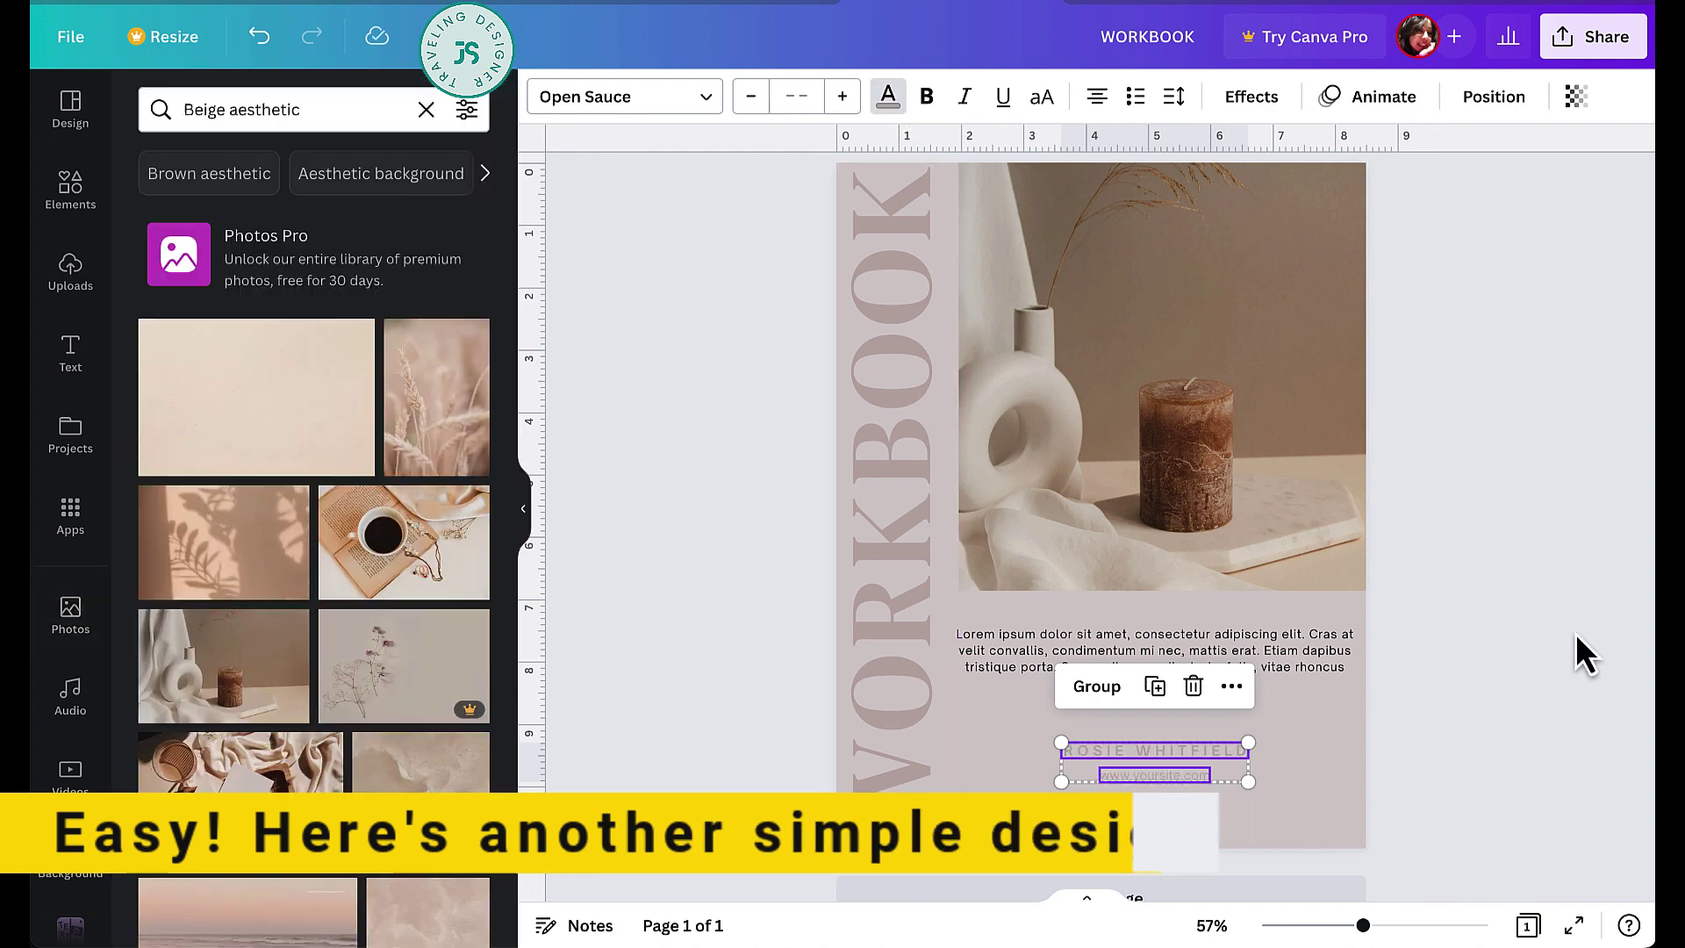
pyautogui.click(1338, 733)
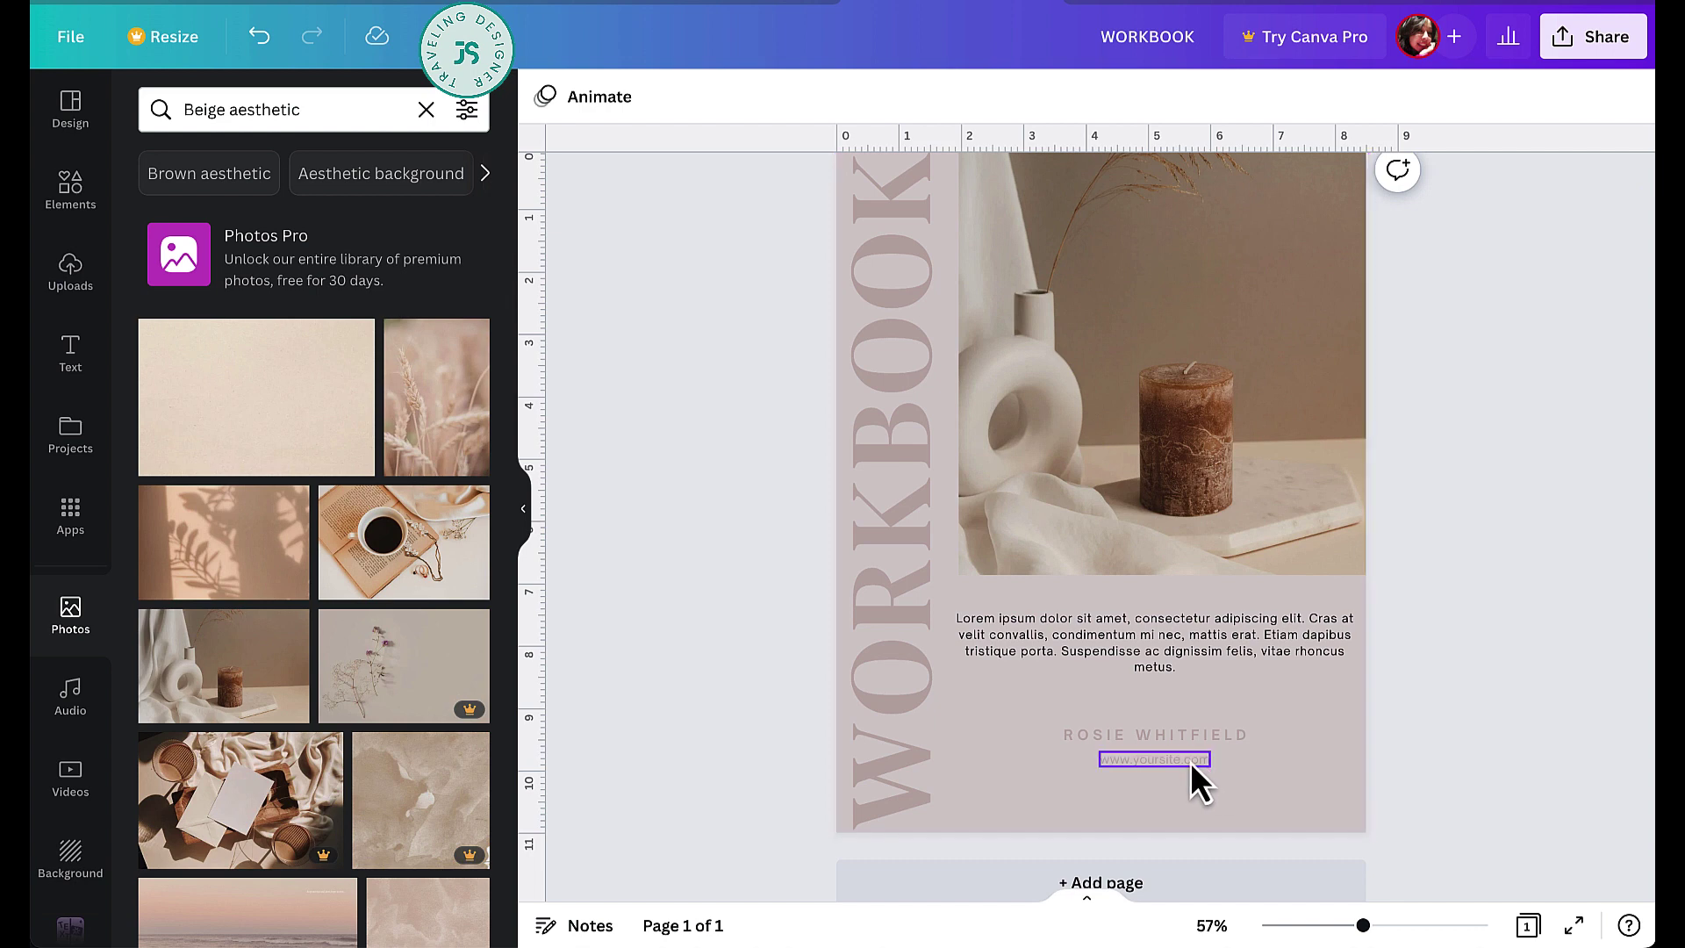
pyautogui.moveTo(1191, 762); pyautogui.dragTo(1192, 756)
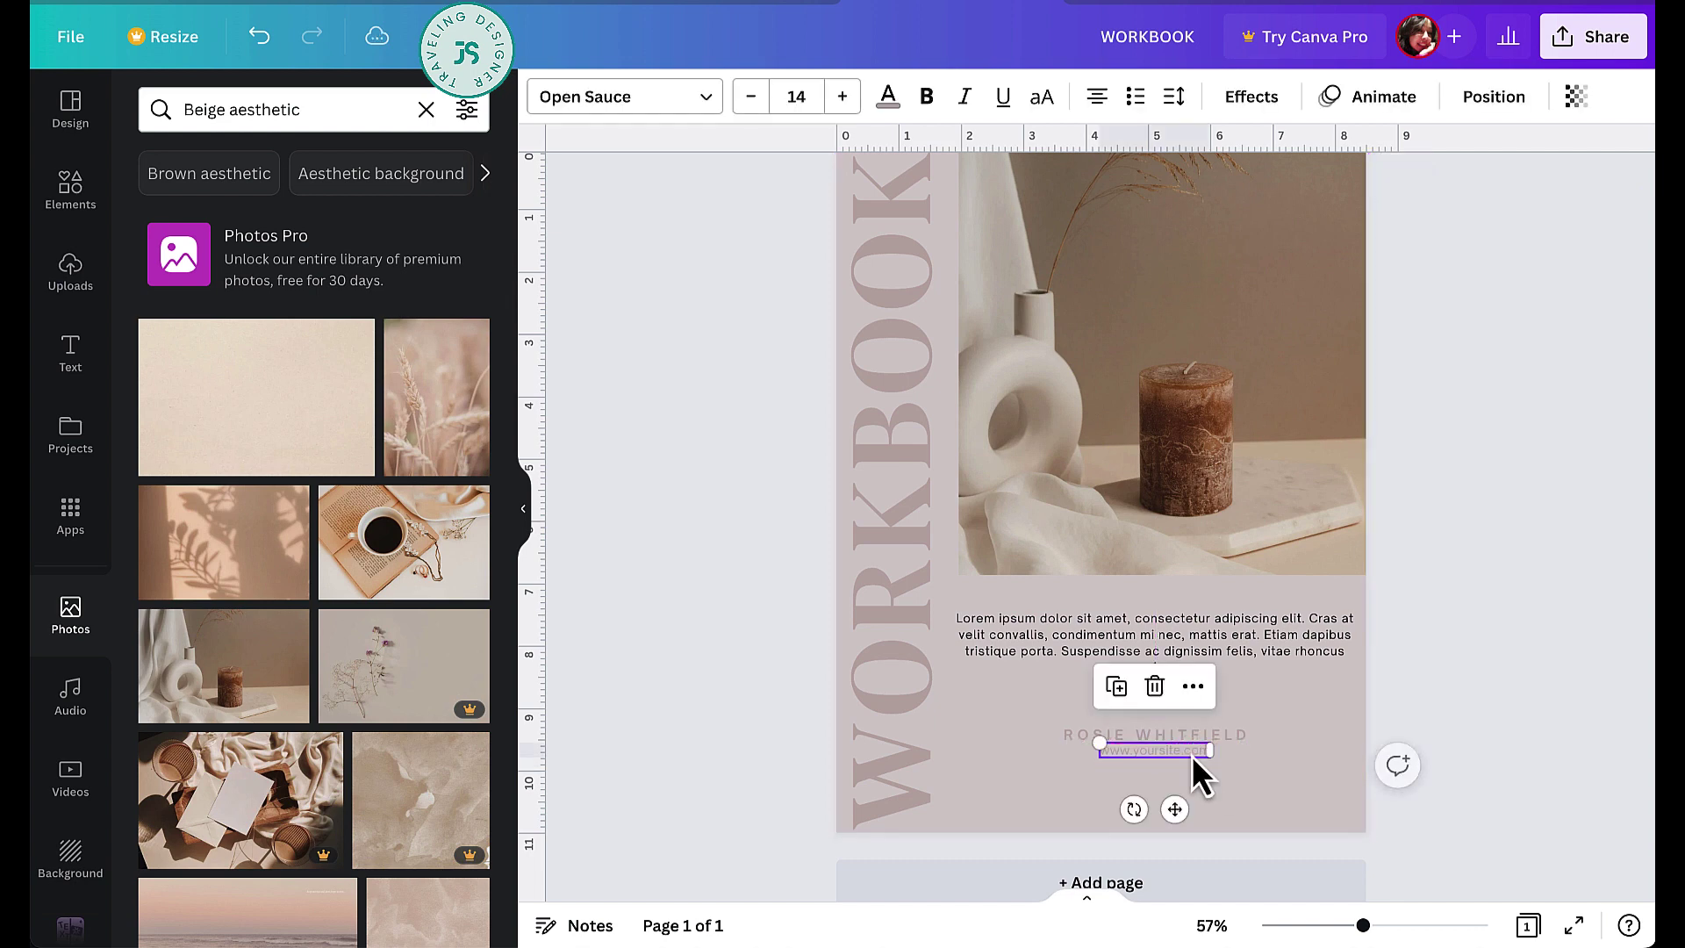
pyautogui.click(1492, 747)
# - Add a blank second page below the finished cover
pyautogui.scroll(-1, 1485, 629)
pyautogui.scroll(2, 1486, 629)
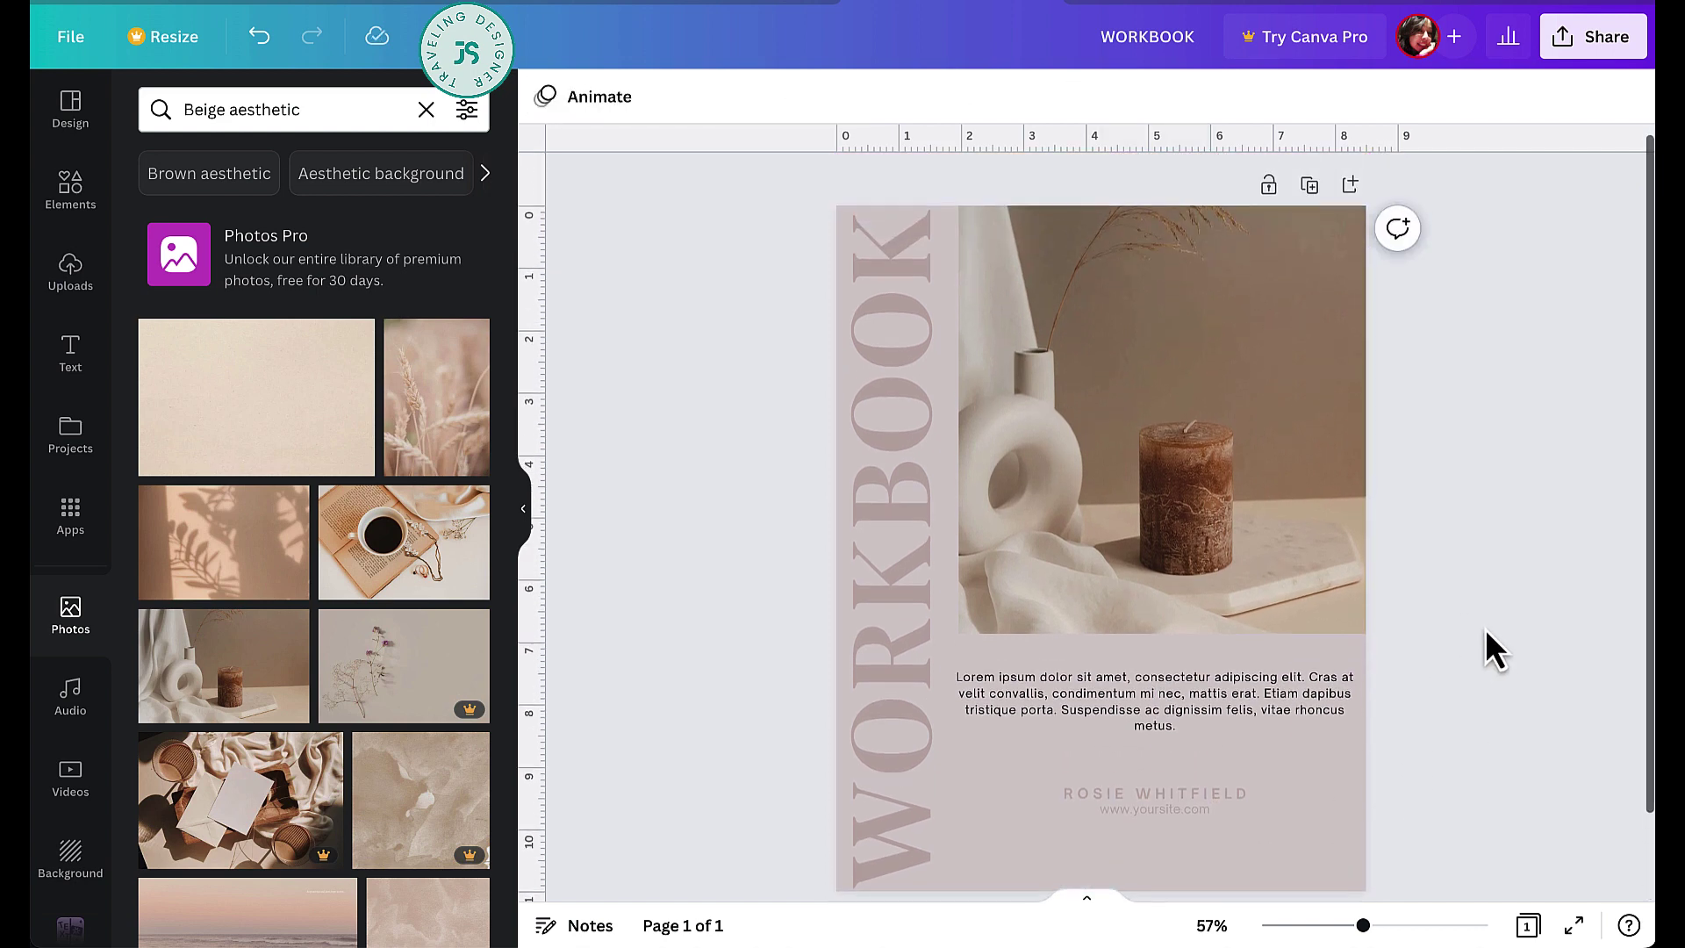
pyautogui.scroll(-1, 1485, 628)
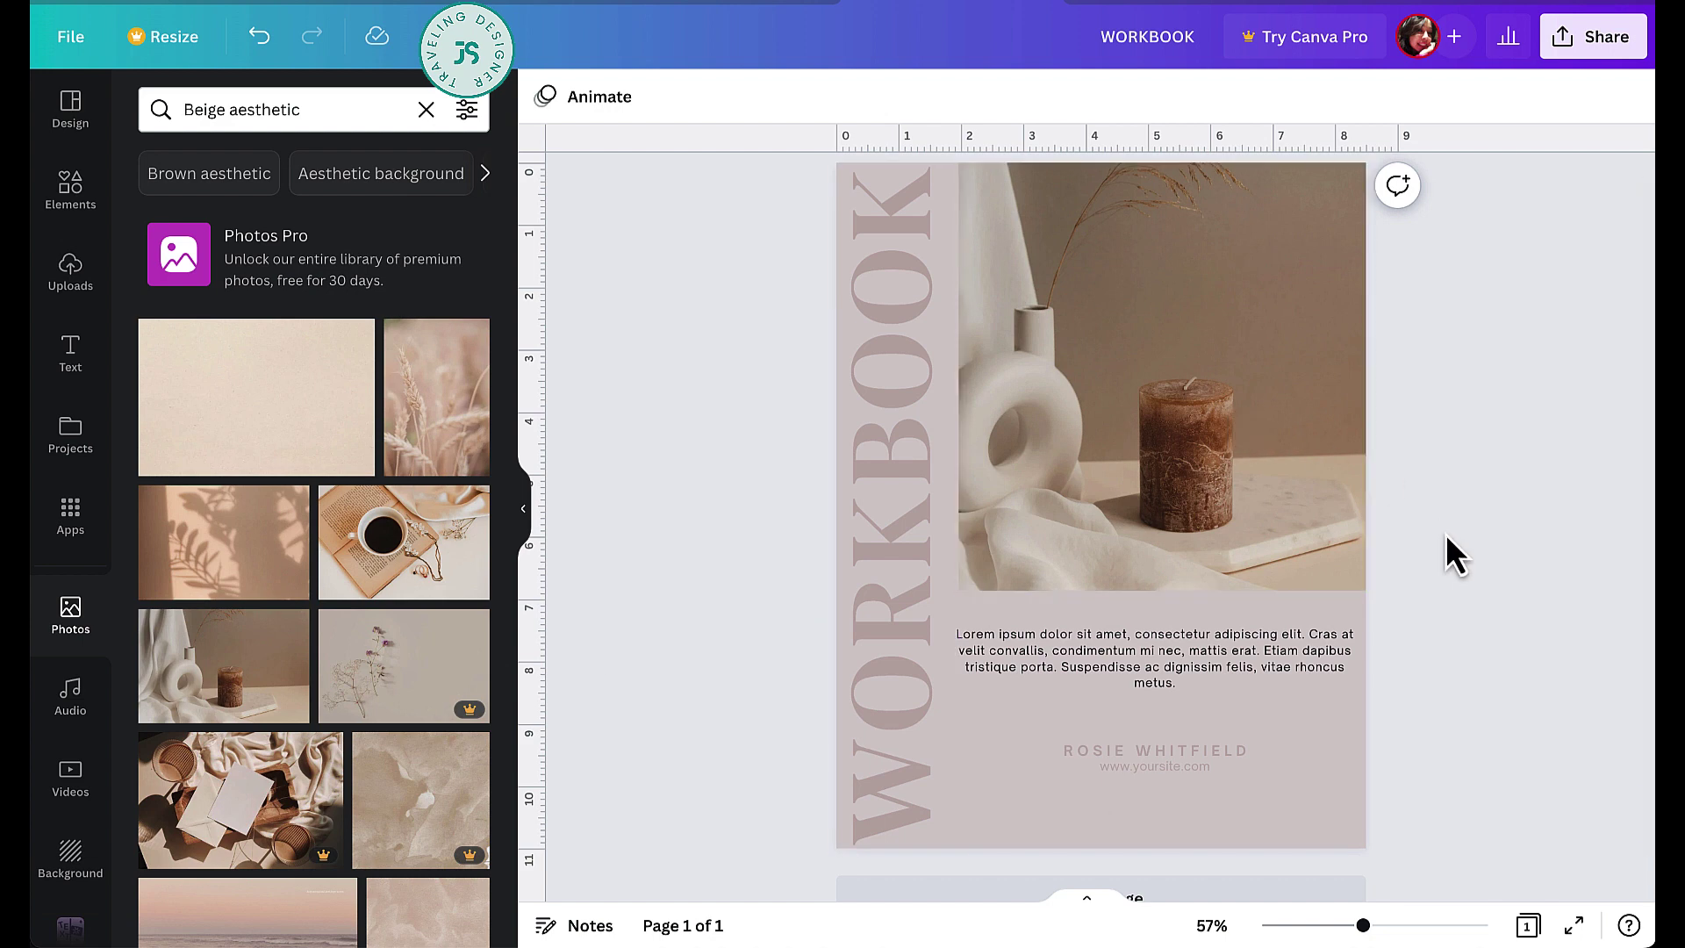
pyautogui.scroll(-1, 1446, 534)
pyautogui.click(1216, 856)
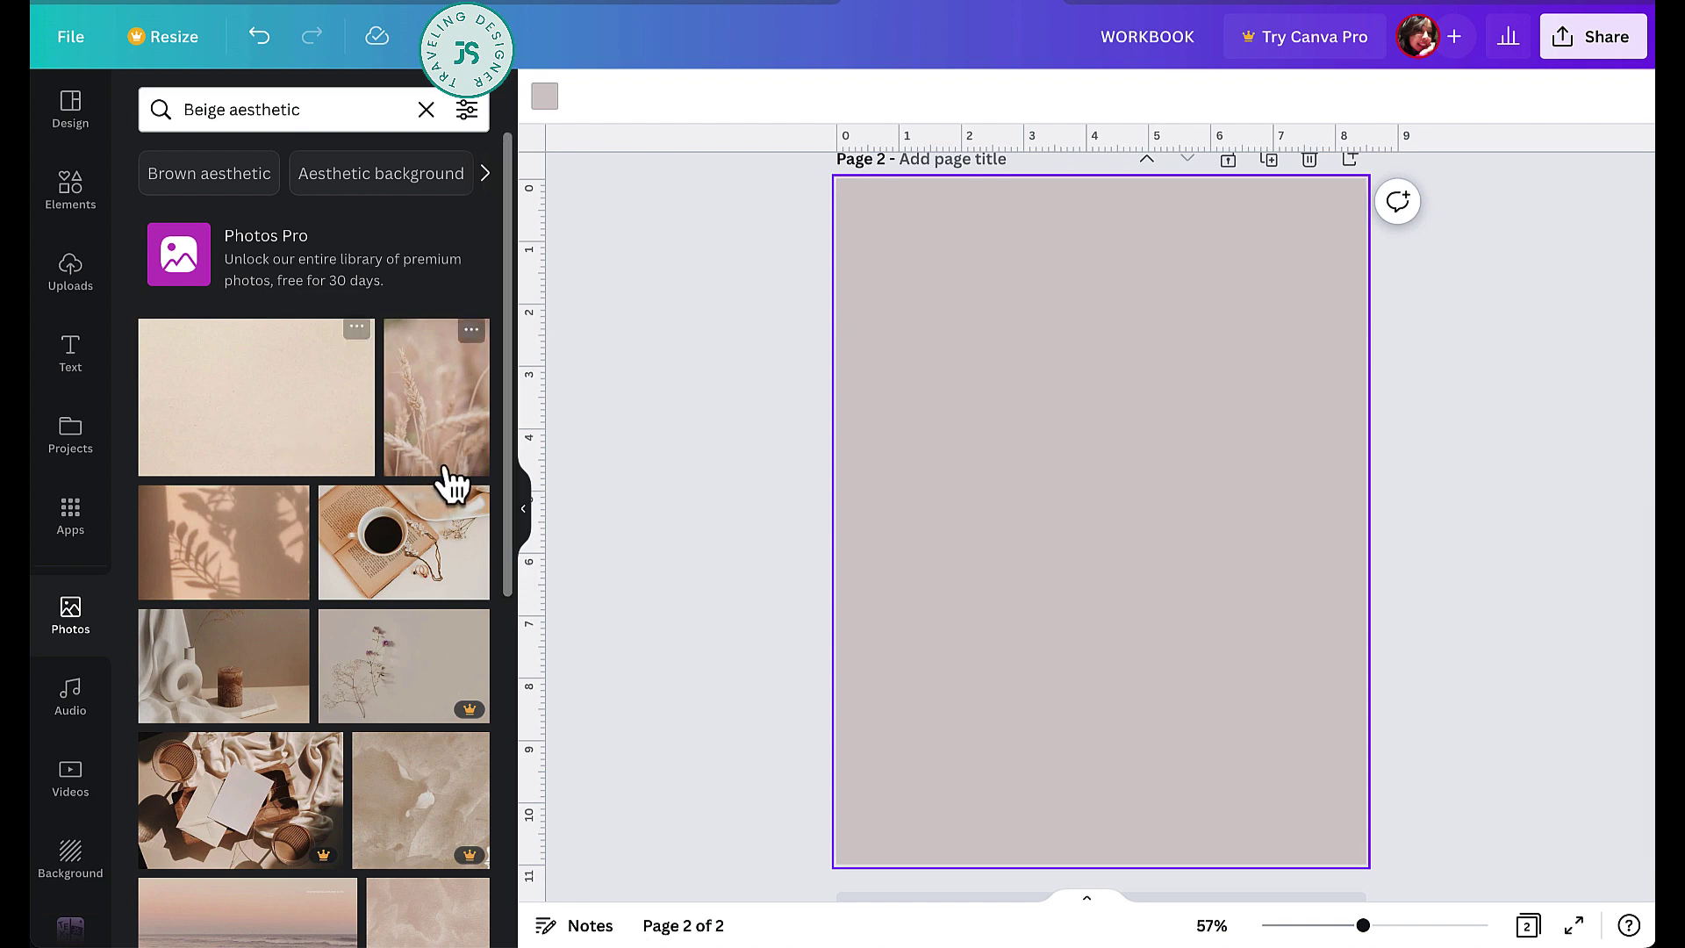
# - Fill page 2 with the wheat photo and fade it to transparency 69
pyautogui.moveTo(422, 472); pyautogui.dragTo(872, 409)
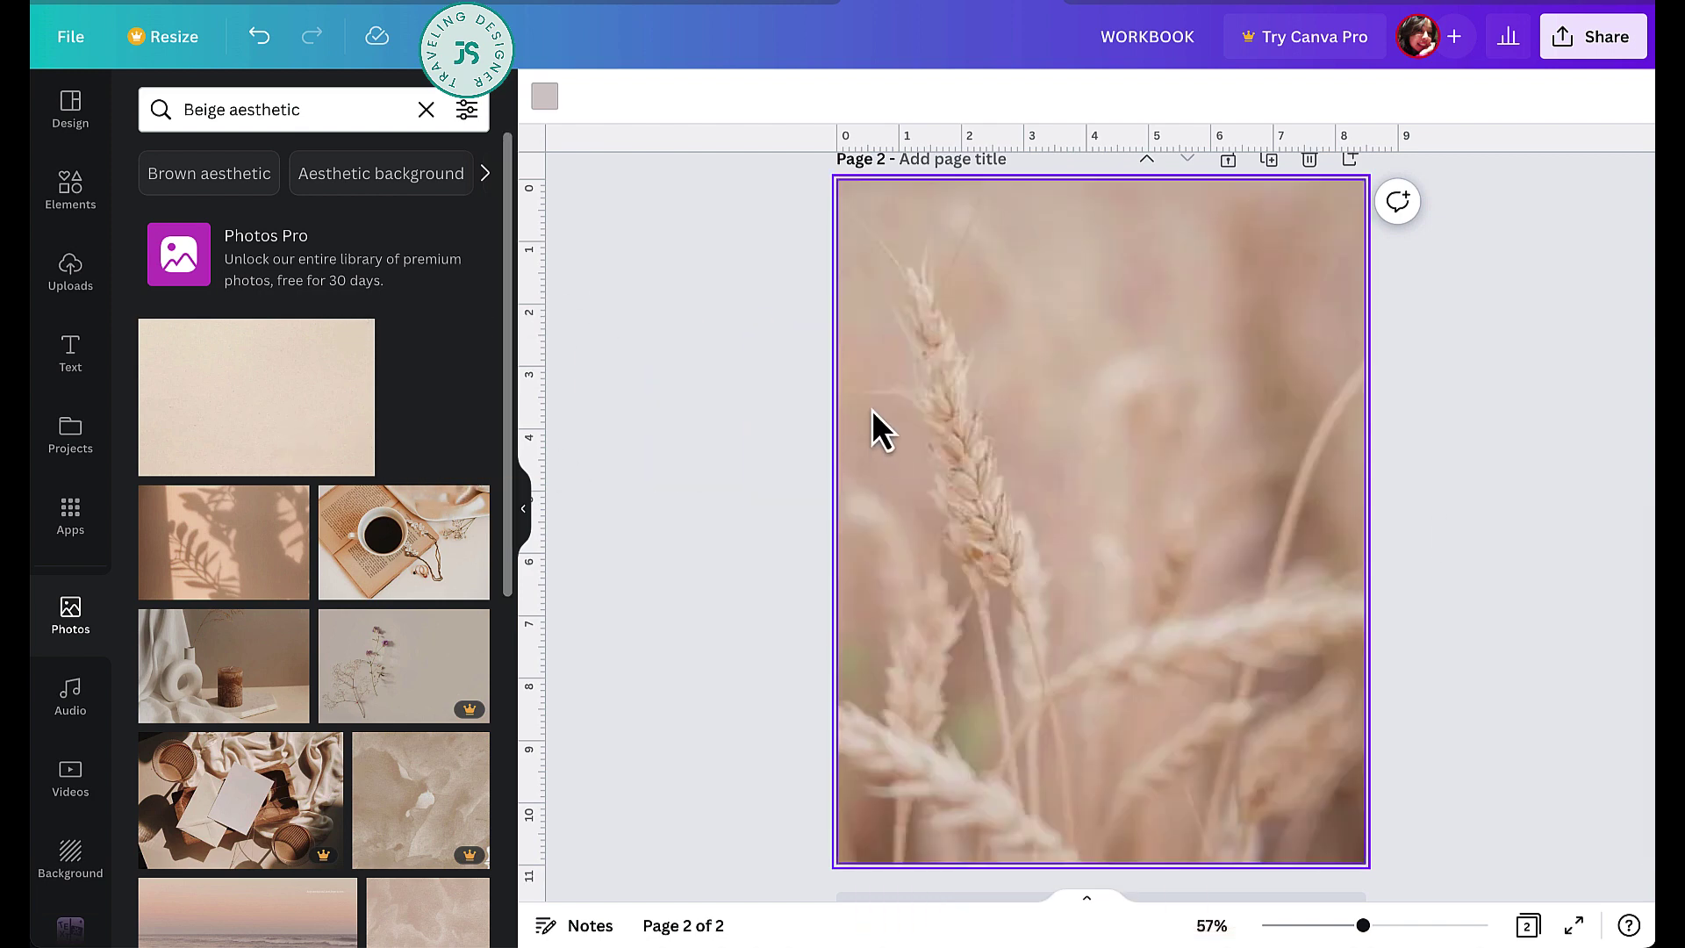
pyautogui.click(1515, 562)
pyautogui.click(1064, 435)
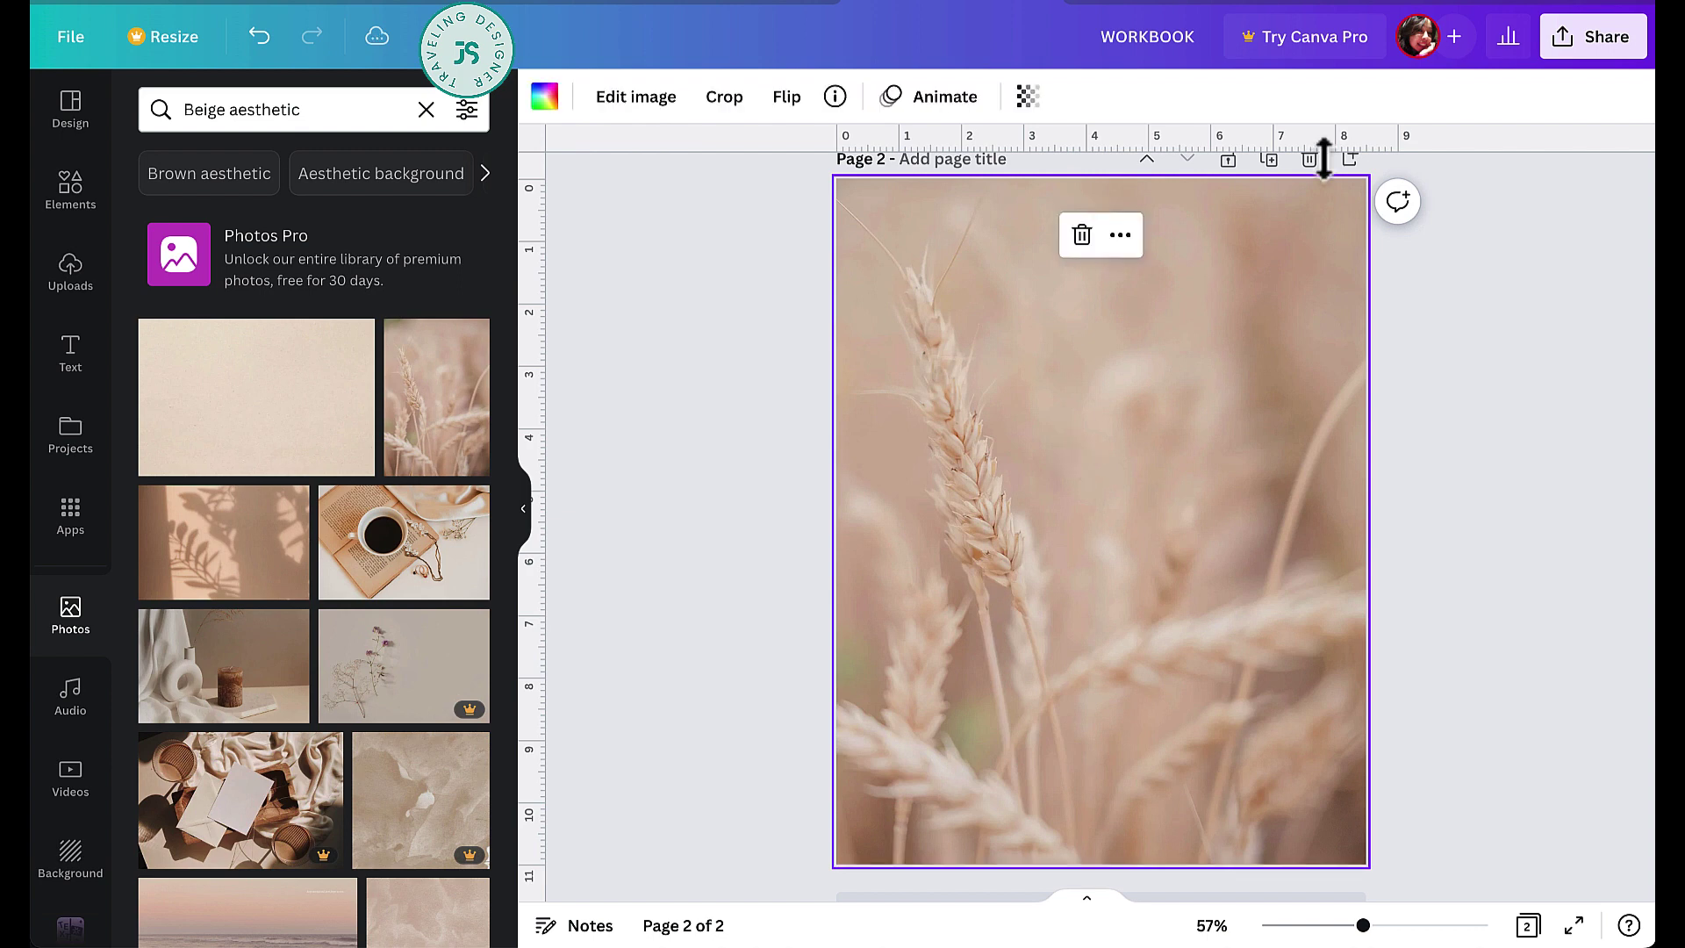
pyautogui.click(1025, 99)
pyautogui.moveTo(1024, 187); pyautogui.dragTo(961, 187)
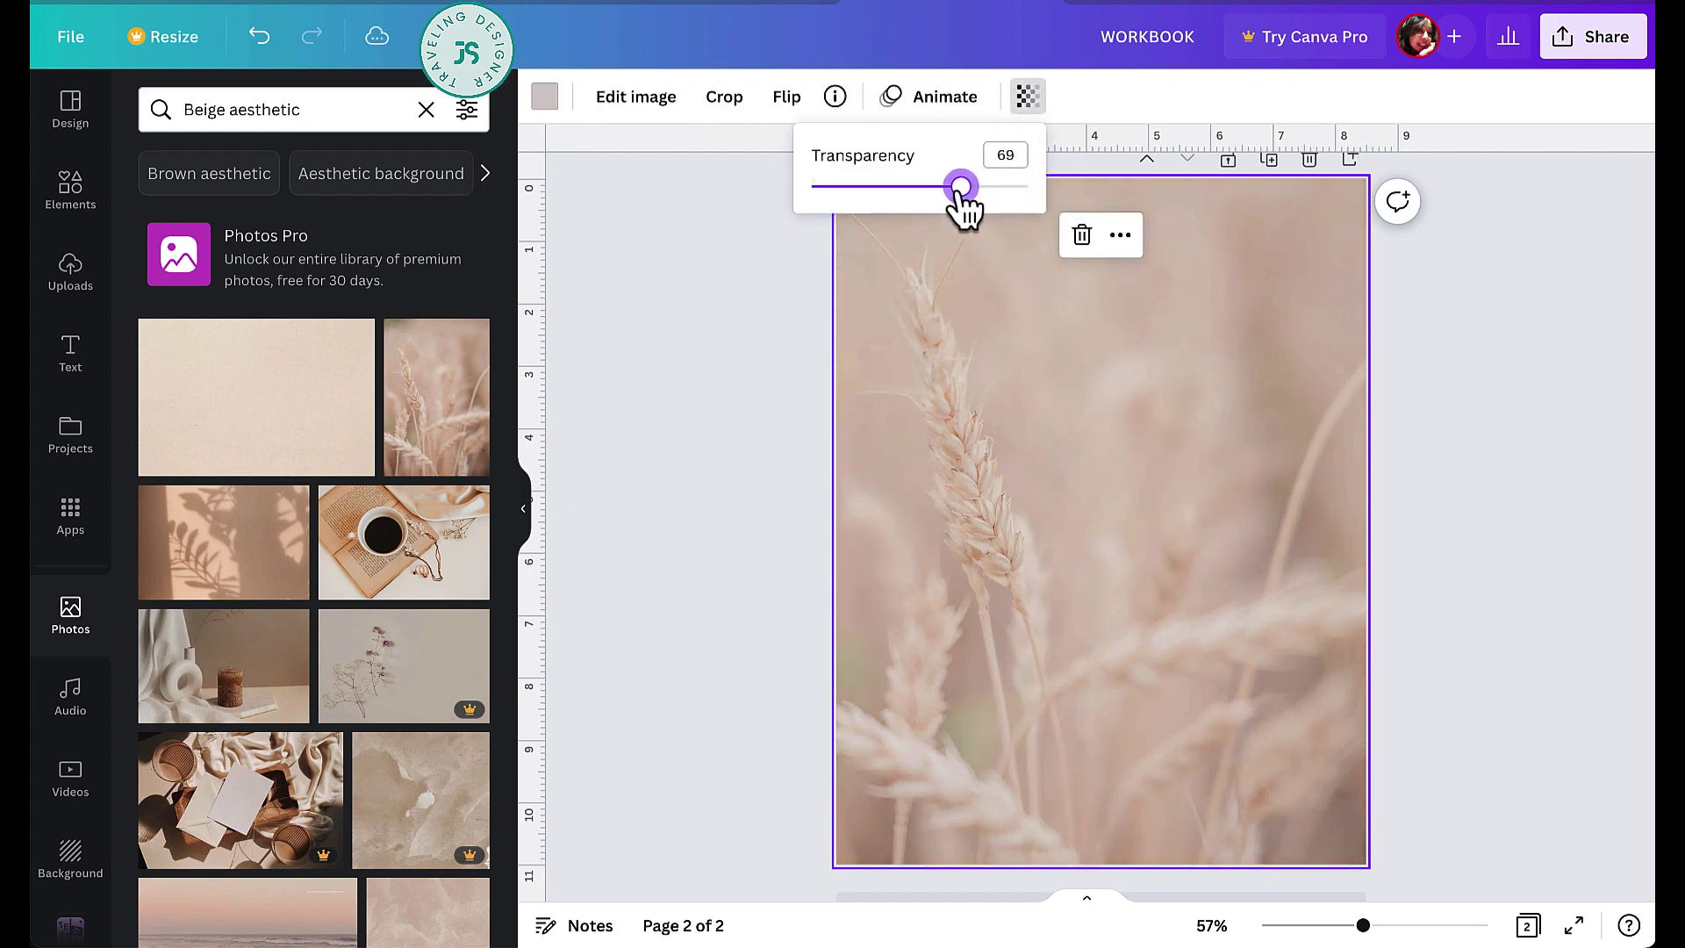
pyautogui.press('Escape')
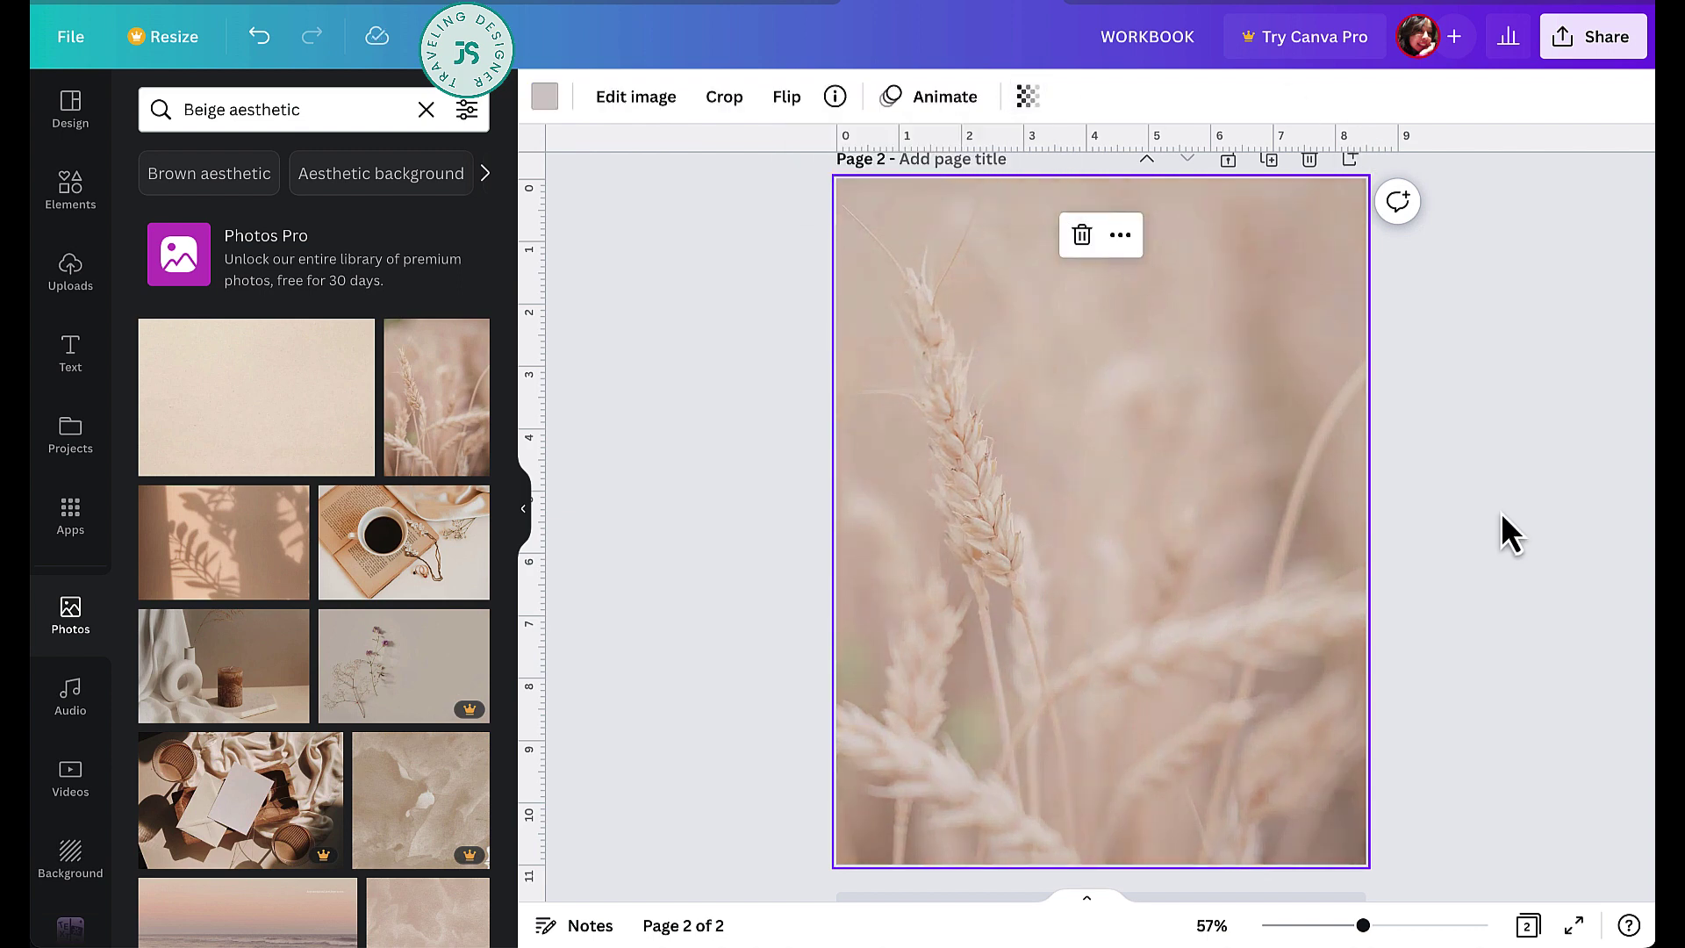
# - Select the vase-and-candle photo on page 1
pyautogui.scroll(5, 751, 471)
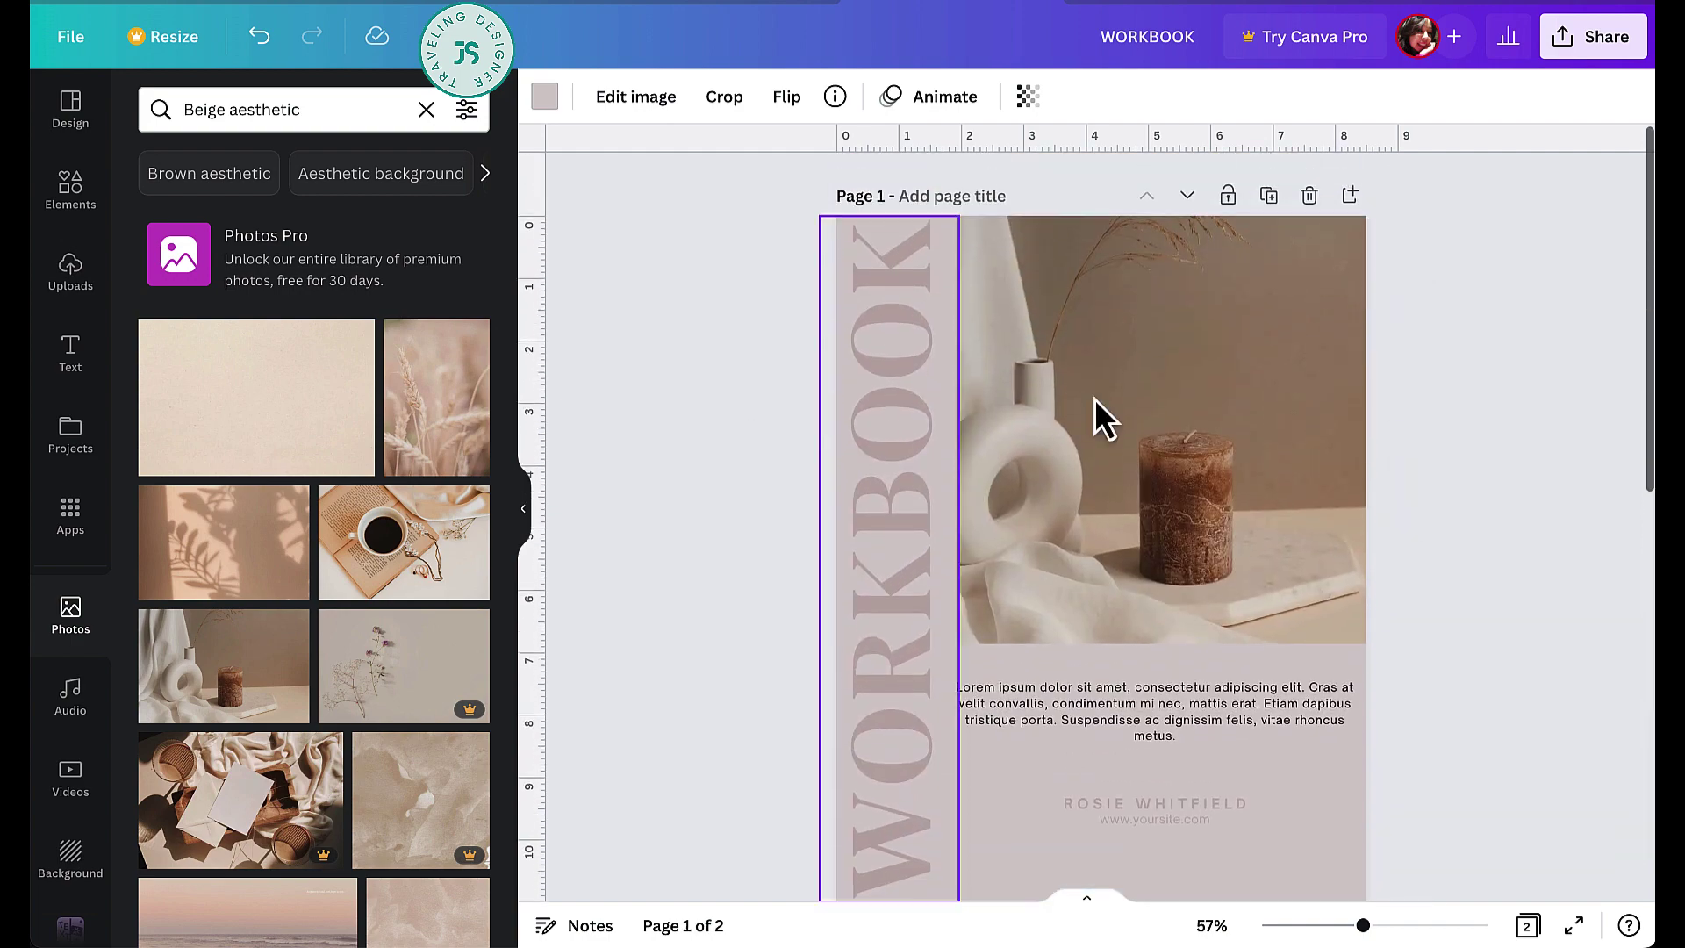
pyautogui.click(1173, 398)
pyautogui.scroll(-5, 1173, 397)
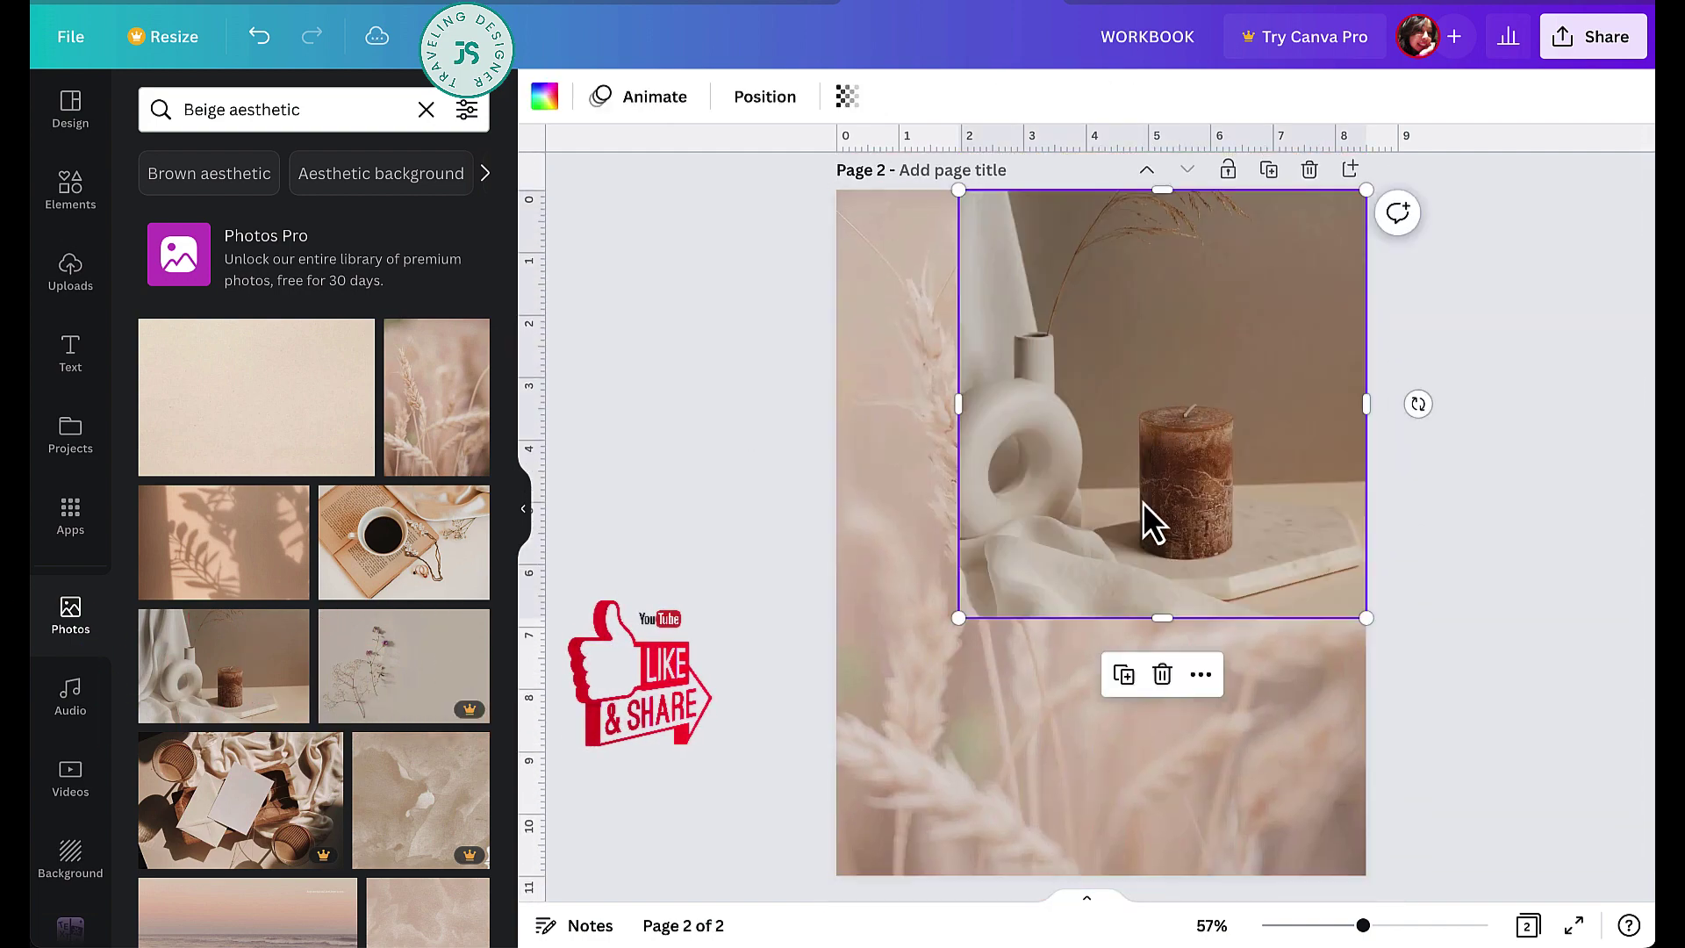
# - Stretch the candle photo frame across the top of page 2 and drop the meditation photo into it
pyautogui.moveTo(1143, 502); pyautogui.dragTo(1076, 505)
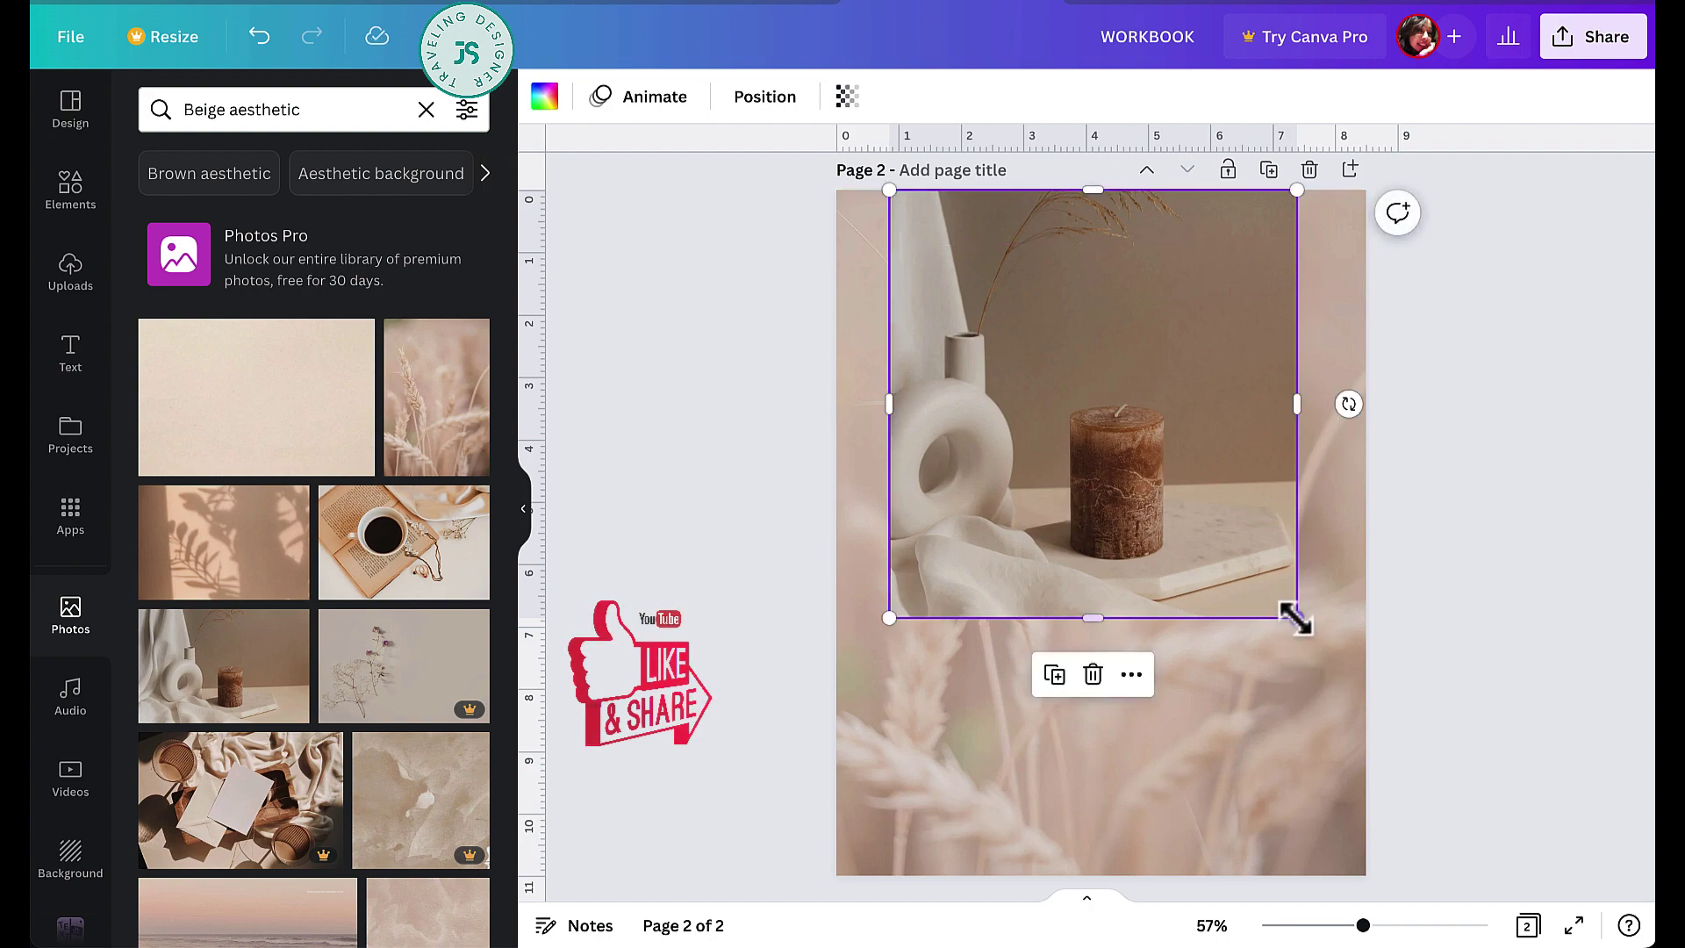
pyautogui.moveTo(1294, 615); pyautogui.dragTo(1315, 635)
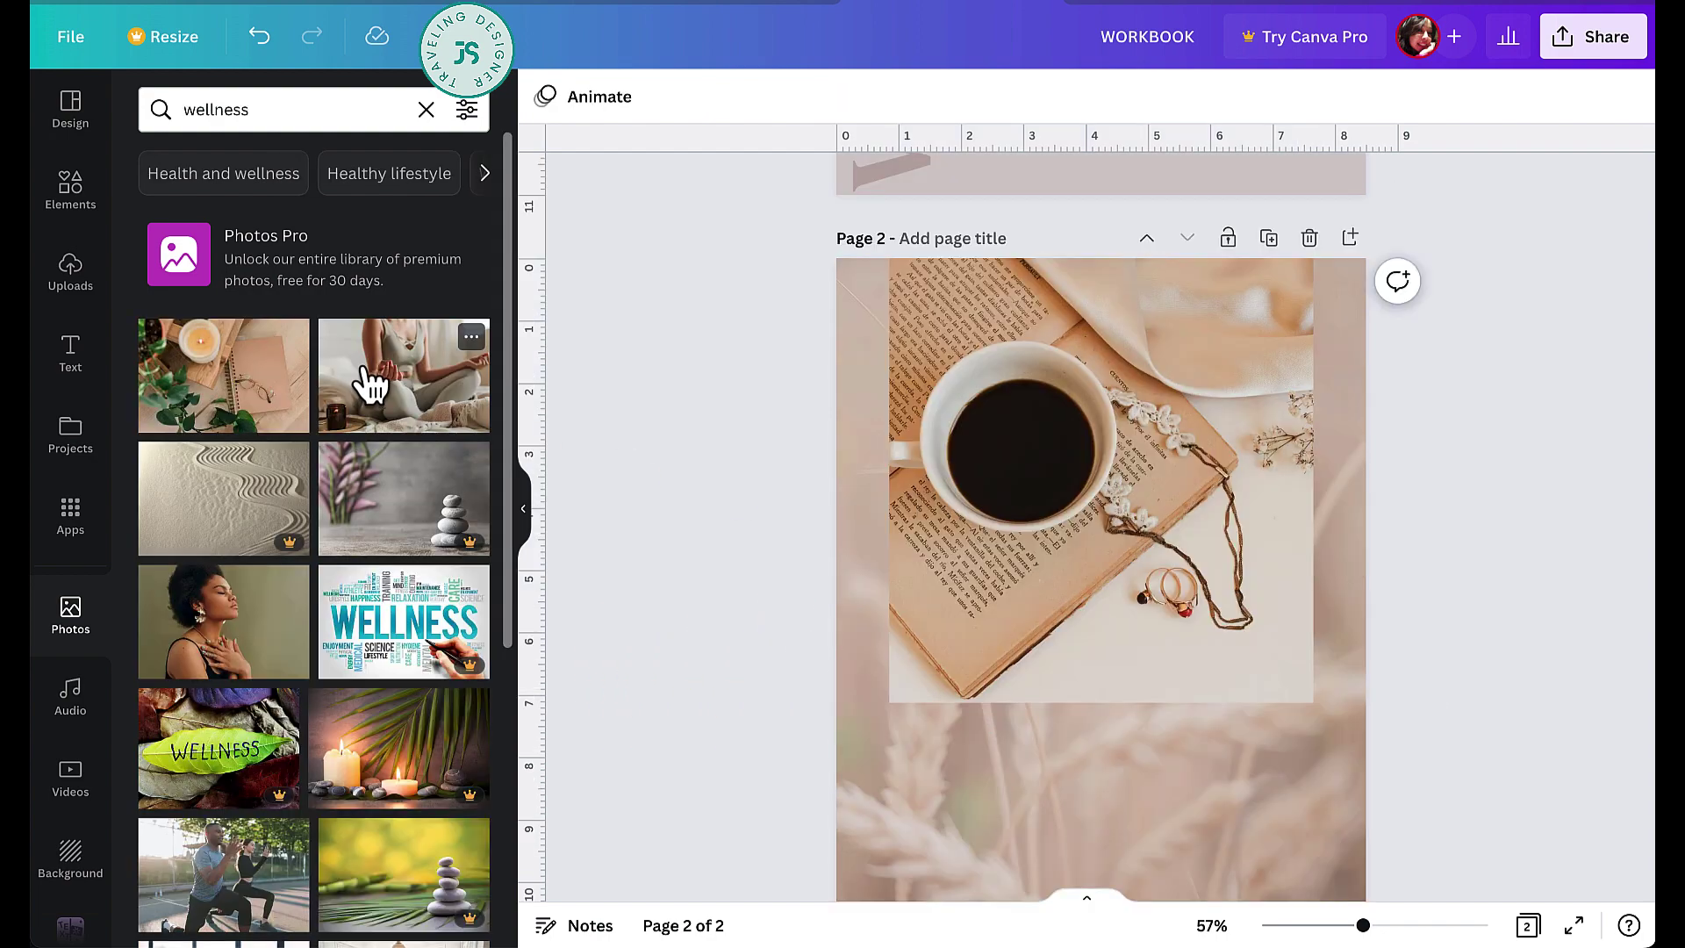
pyautogui.moveTo(365, 377); pyautogui.dragTo(1027, 420)
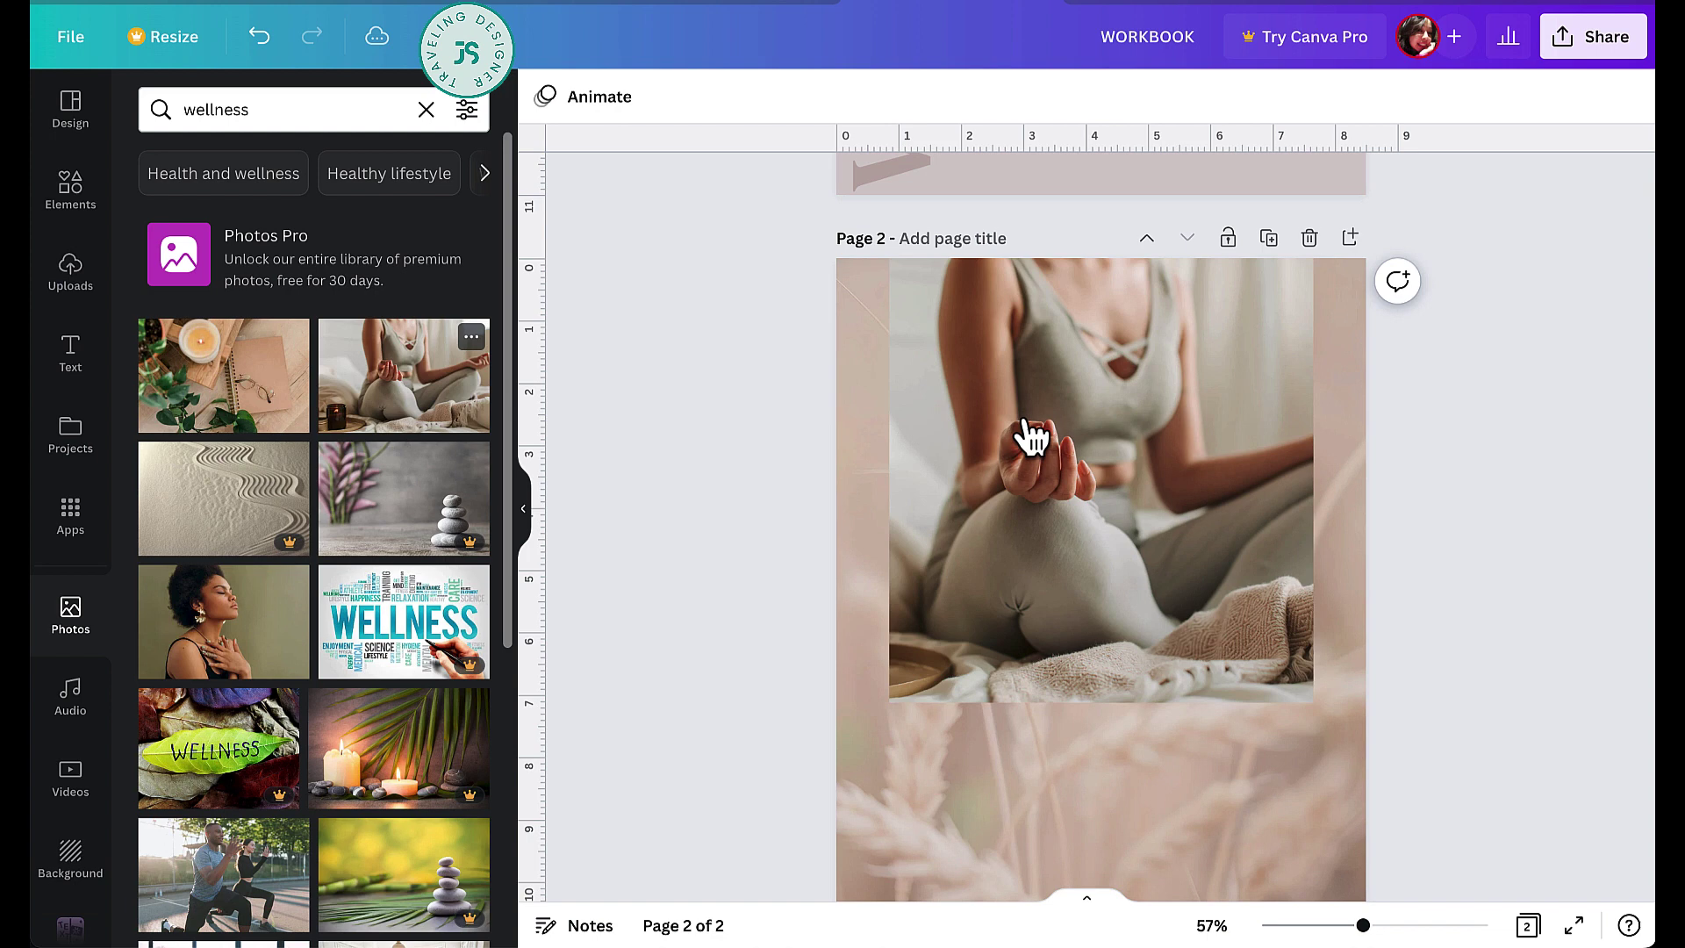
# - Fade the wheat background to 28 transparency and add a text box below the photo
pyautogui.click(1364, 819)
pyautogui.click(1031, 101)
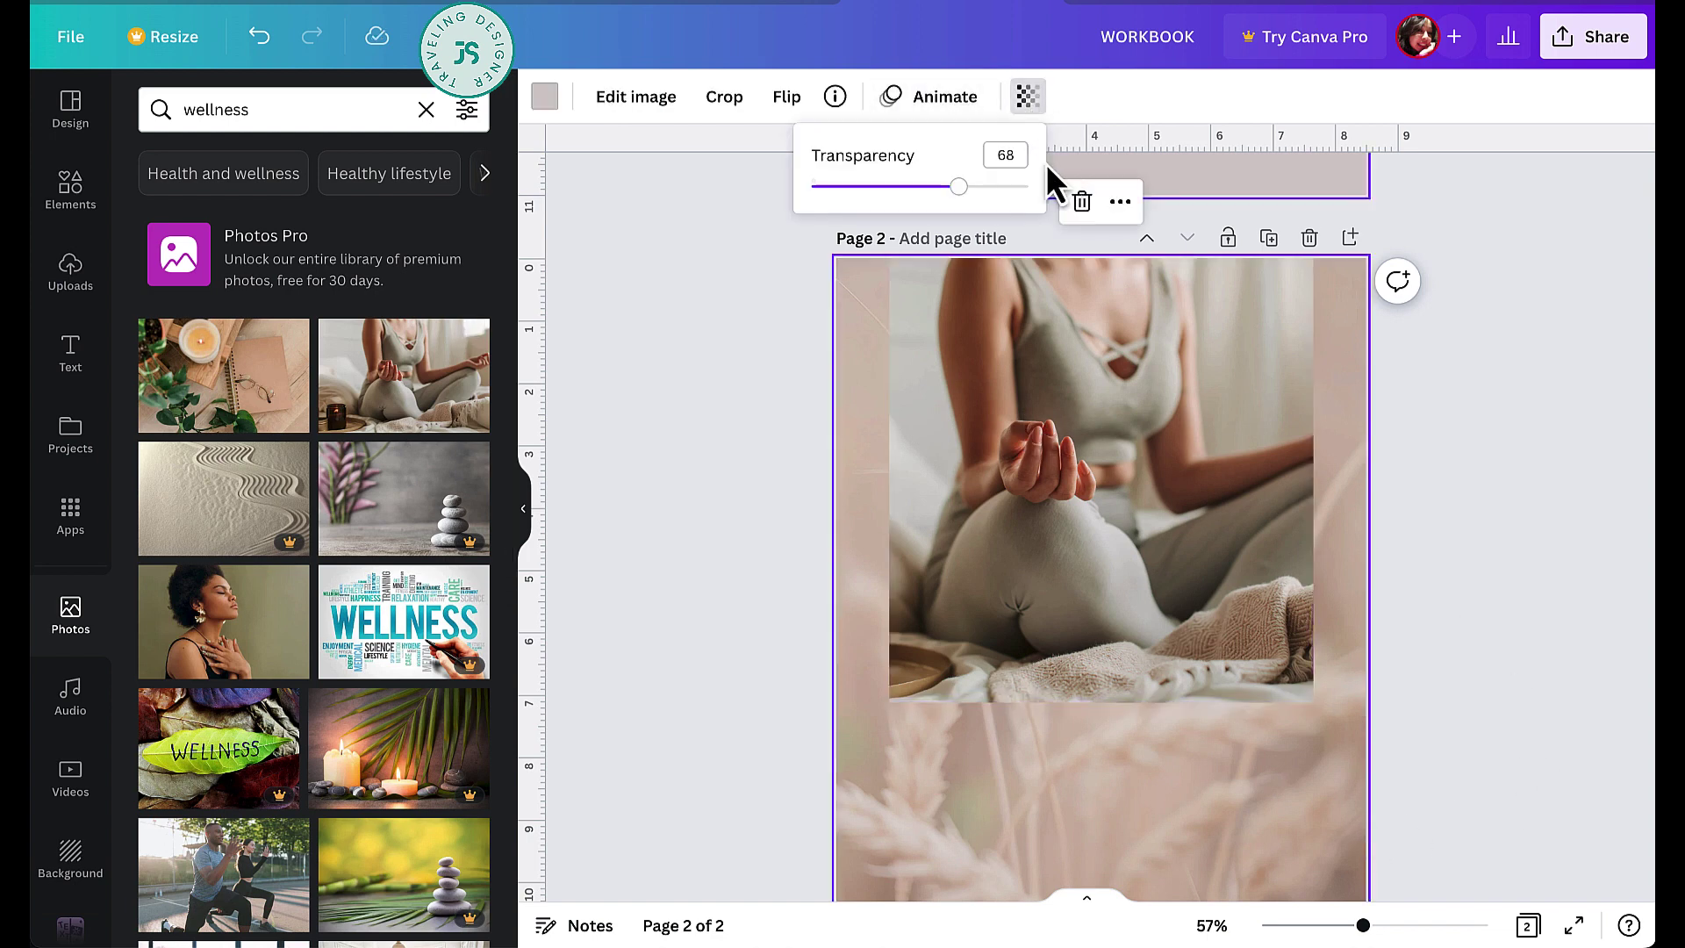
pyautogui.moveTo(957, 189); pyautogui.dragTo(882, 189)
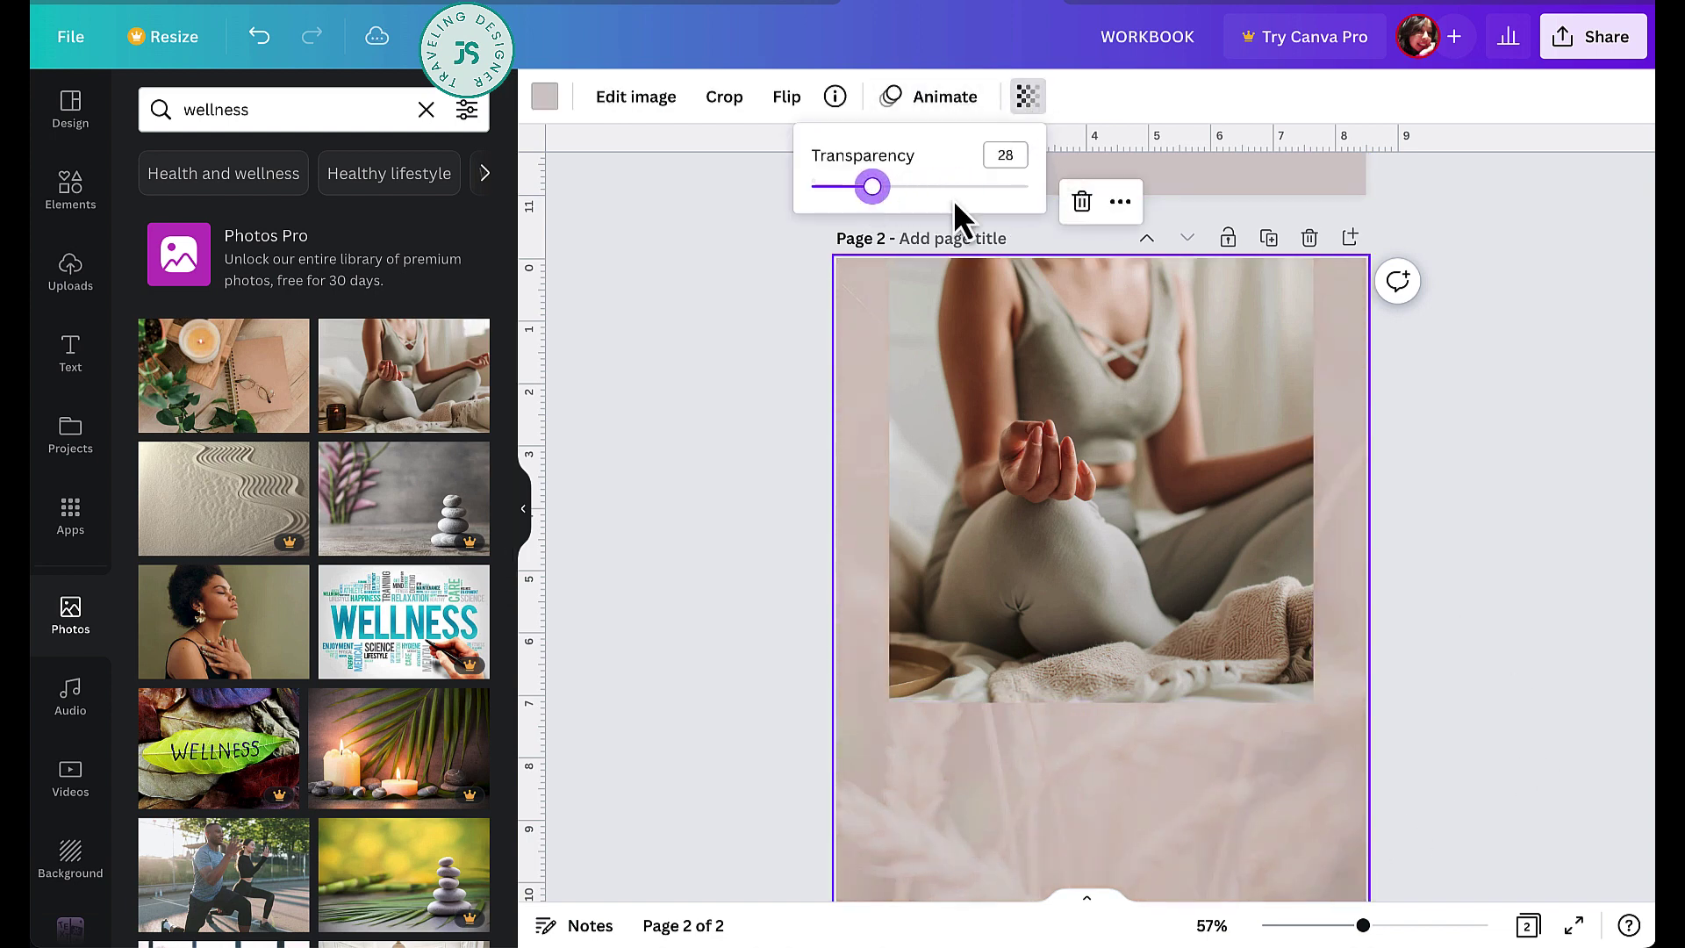
pyautogui.scroll(-2, 1541, 545)
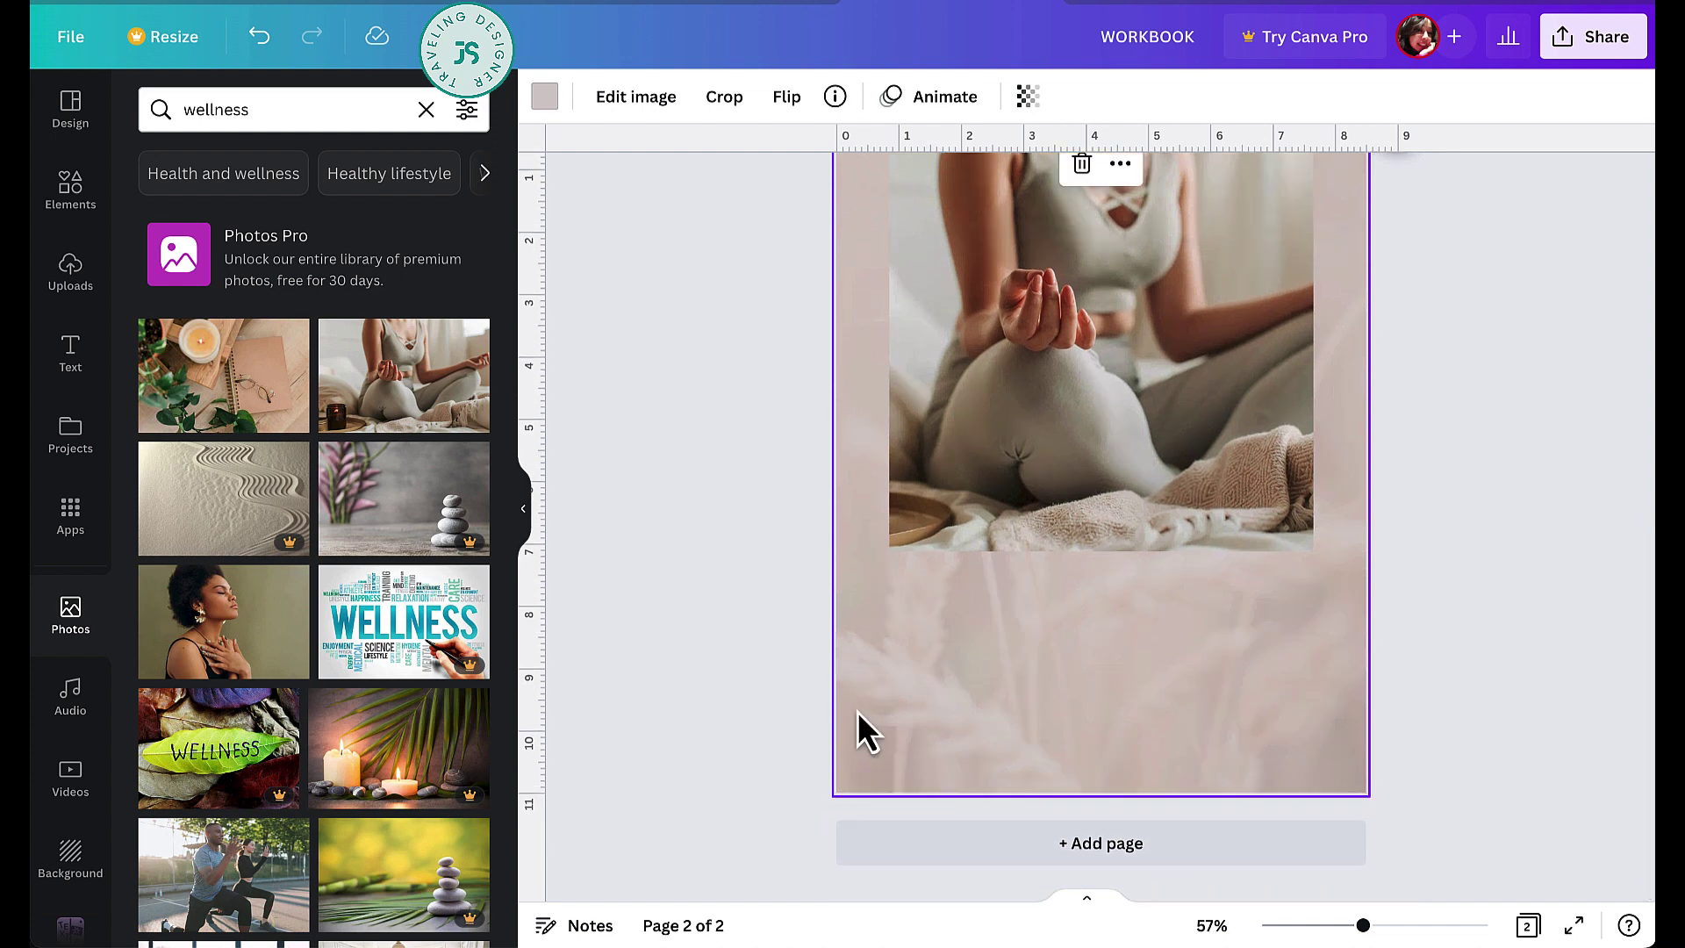
pyautogui.press('t')
pyautogui.moveTo(1125, 521); pyautogui.dragTo(1121, 641)
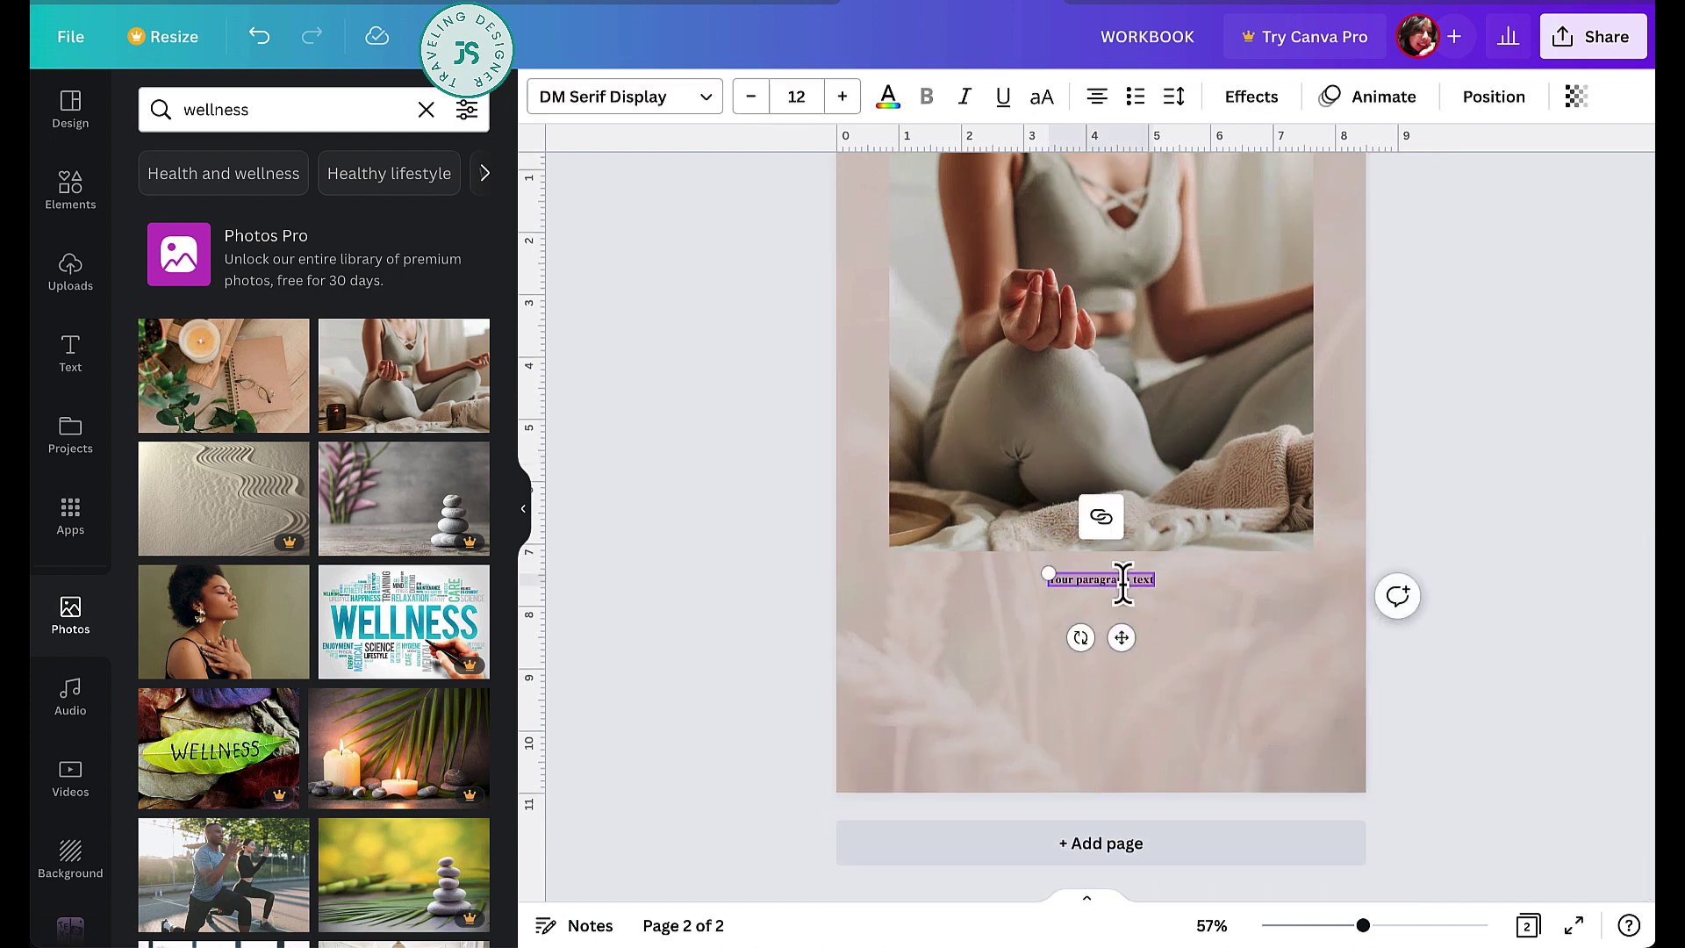
# - Replace the placeholder with a WELLNESS heading at size 60.1, centred beneath the meditation photo
pyautogui.press('BackSpace')
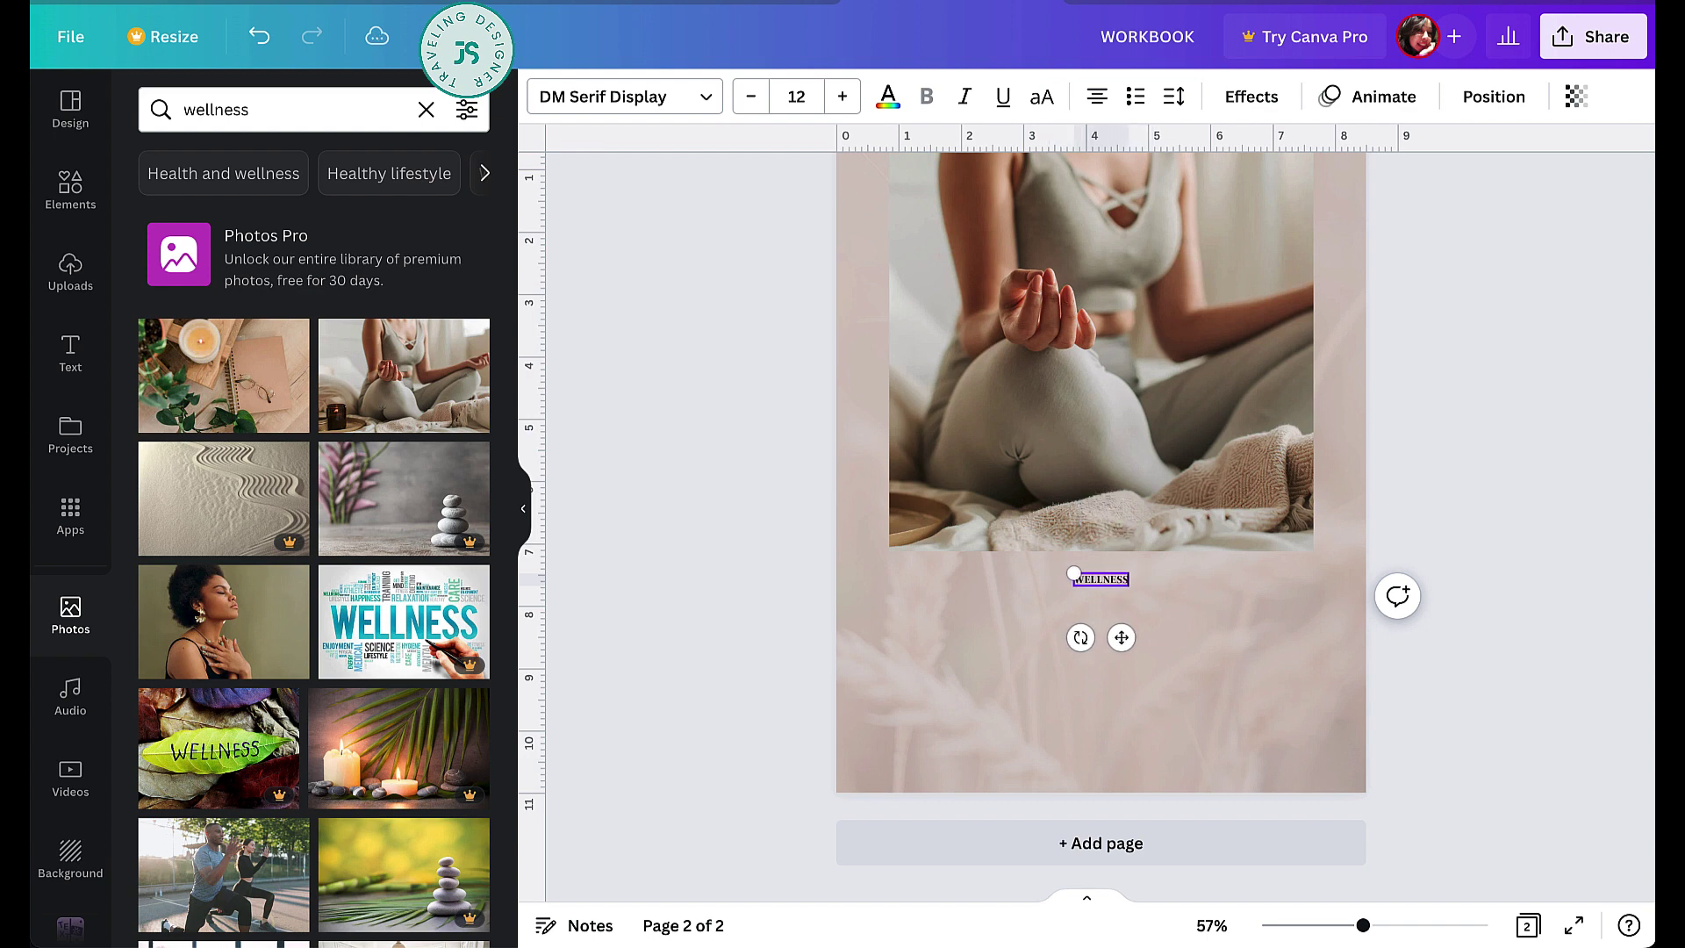
pyautogui.moveTo(1074, 576); pyautogui.dragTo(857, 522)
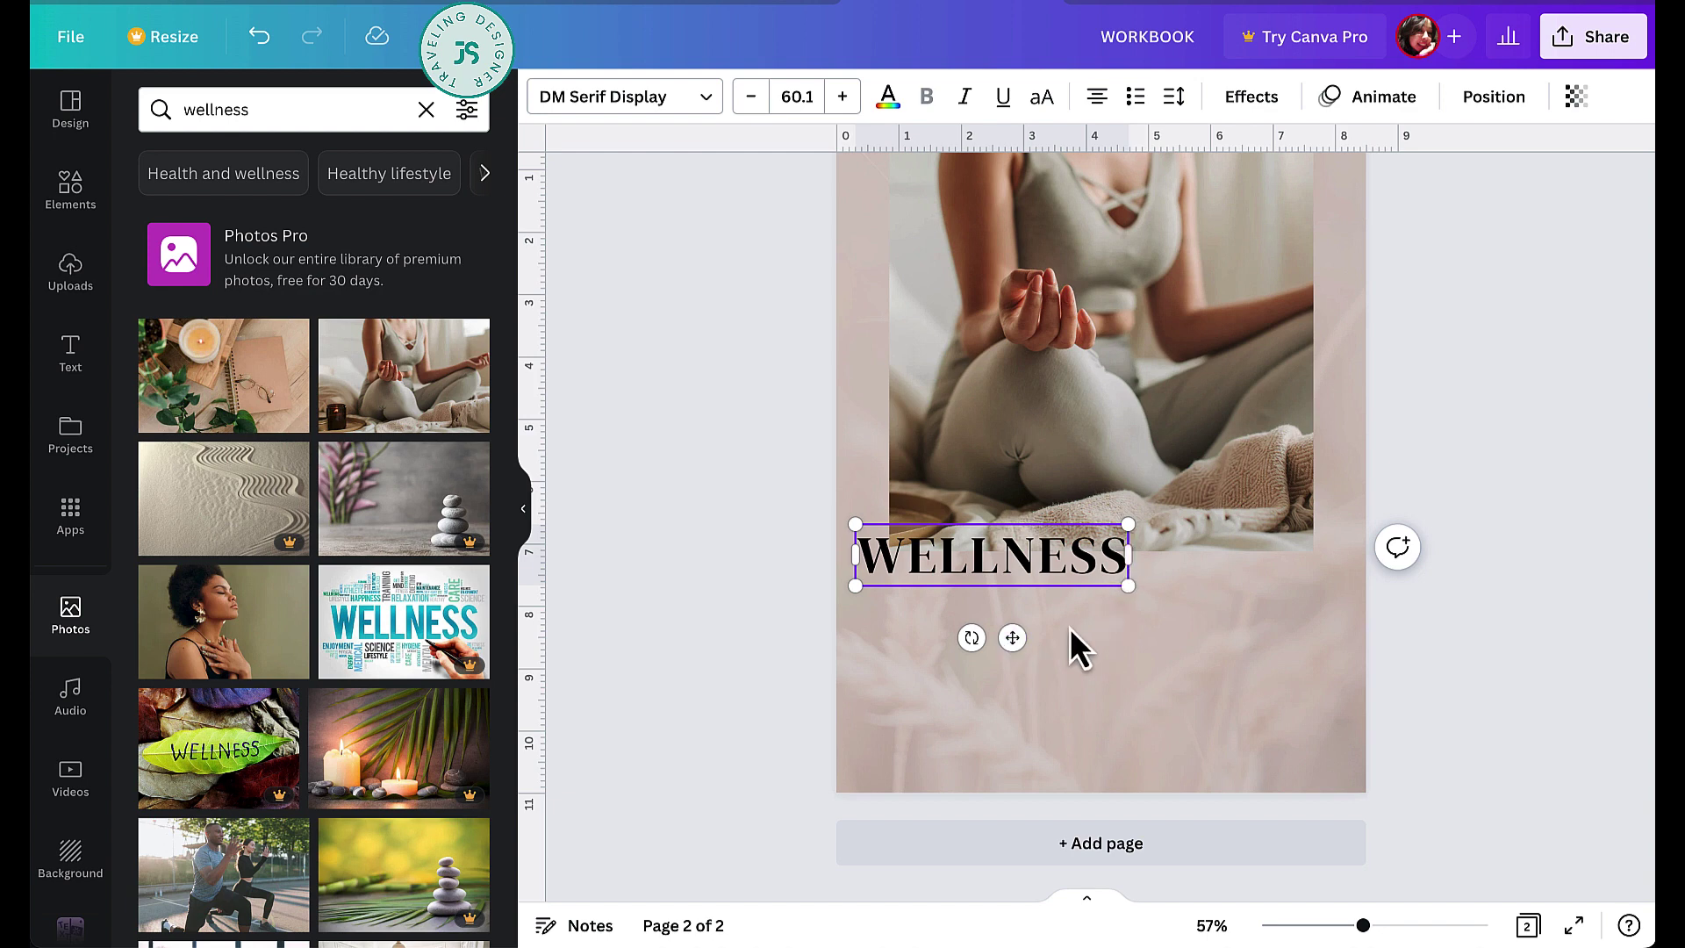
pyautogui.moveTo(1014, 639); pyautogui.dragTo(1124, 675)
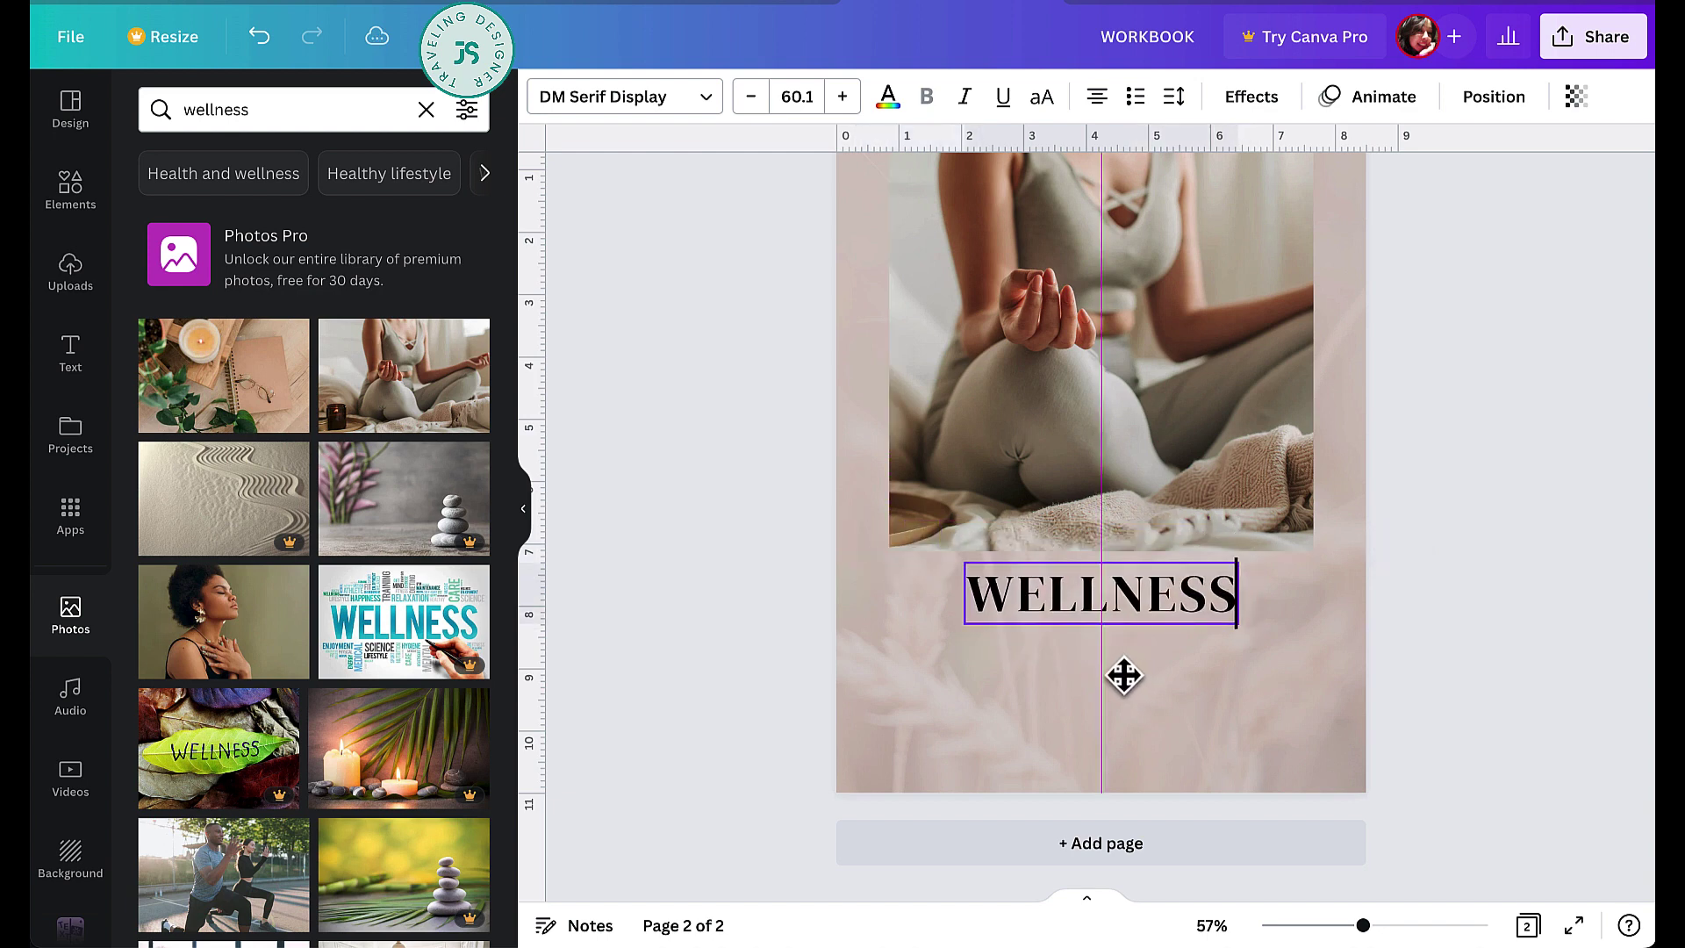
pyautogui.doubleClick(1143, 594)
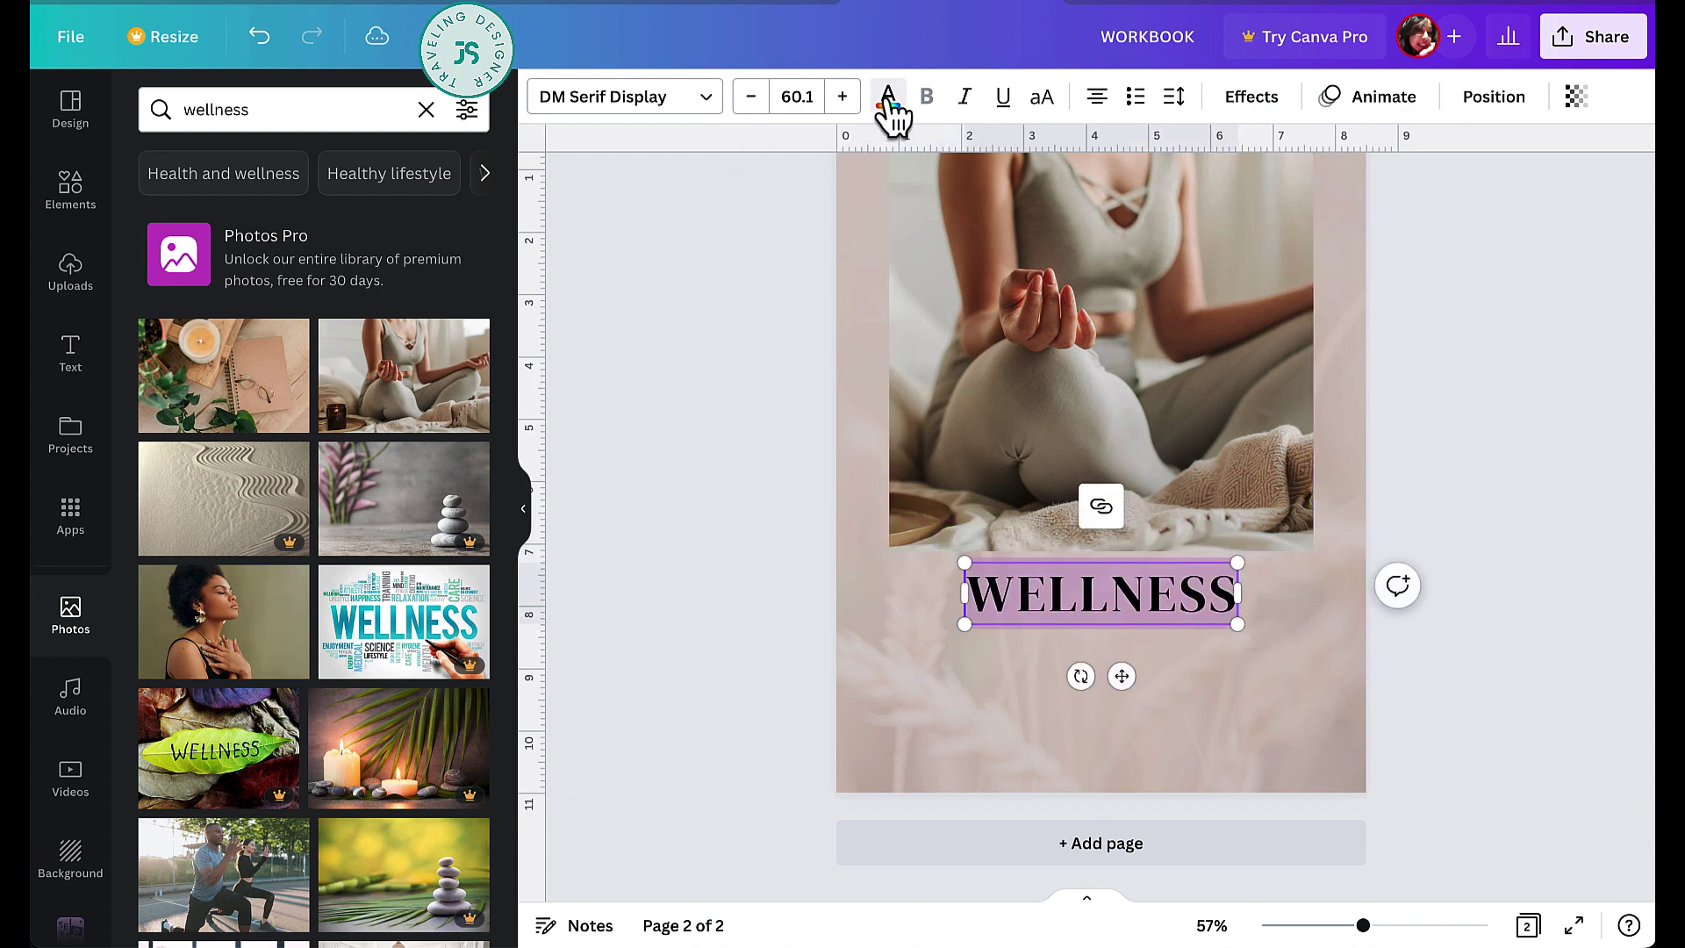
pyautogui.click(888, 97)
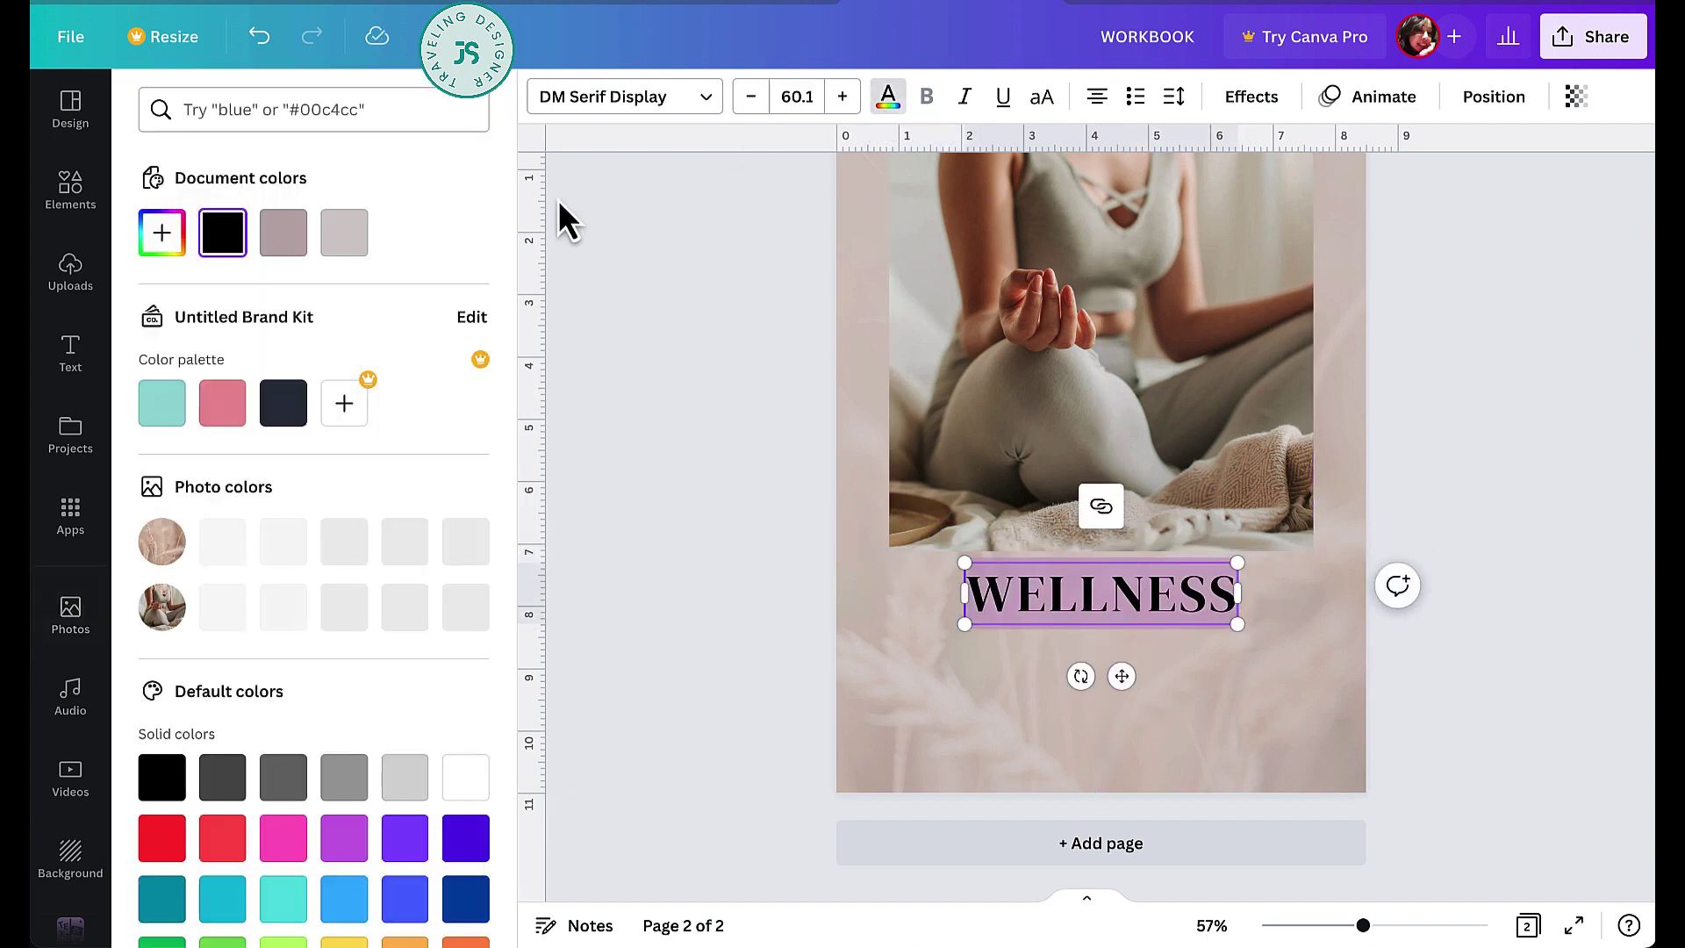
# - Colour the WELLNESS title dark brown from the photo colours, then reselect it for a font change
pyautogui.click(156, 235)
pyautogui.moveTo(197, 339); pyautogui.dragTo(208, 350)
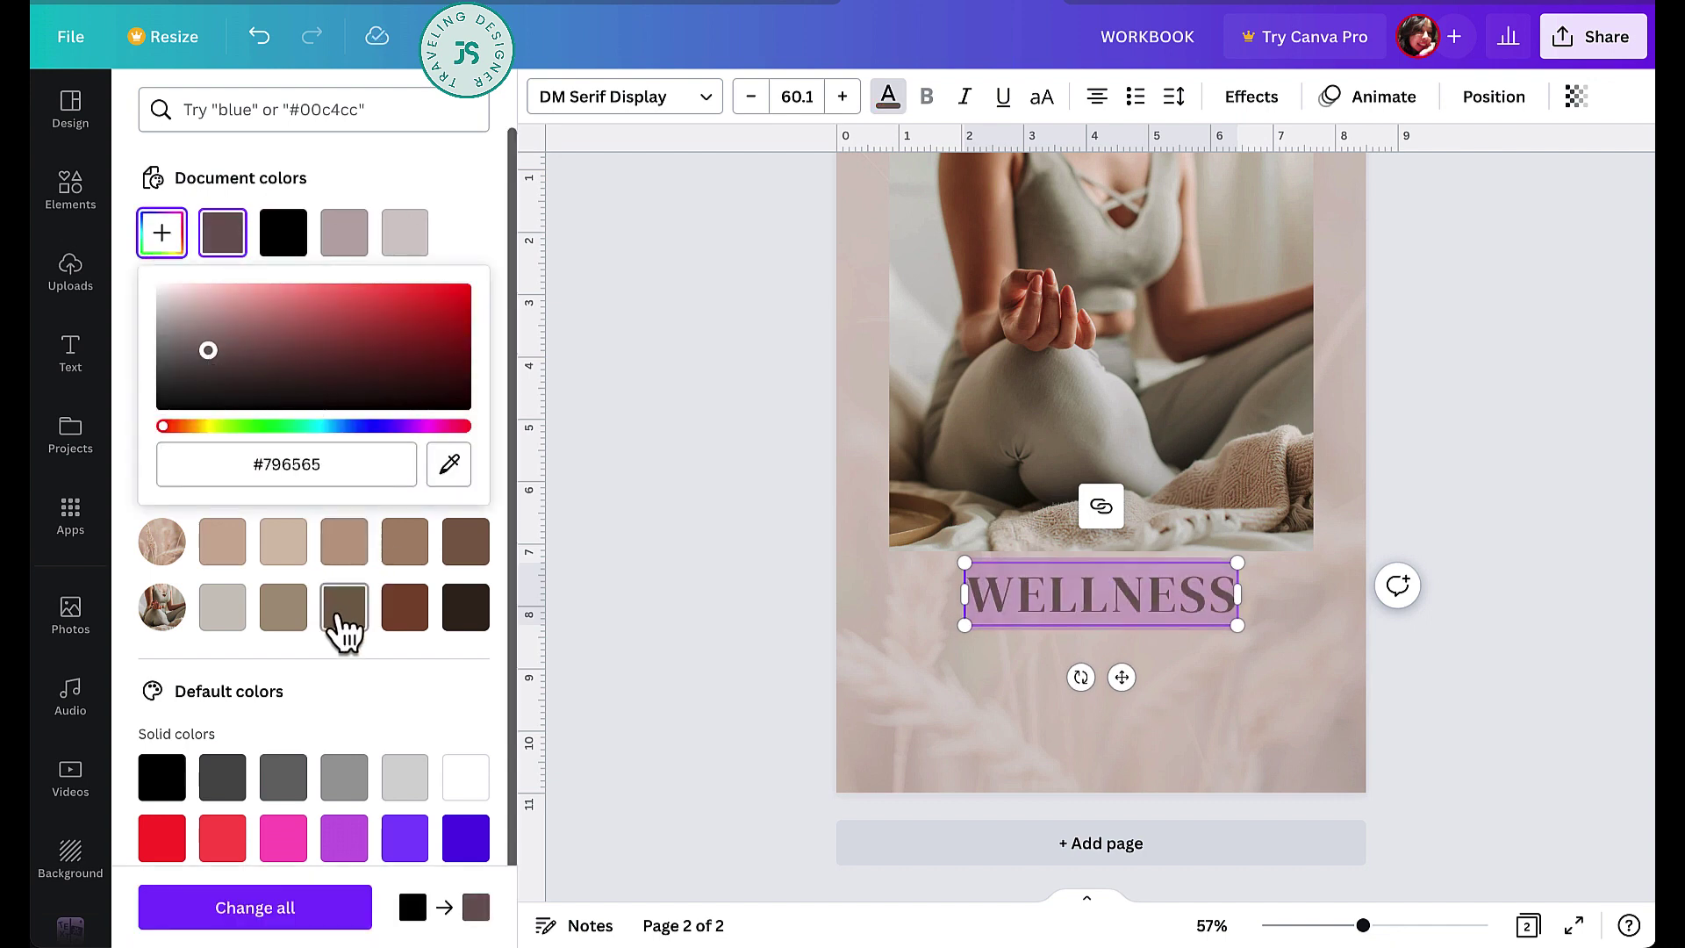
pyautogui.click(345, 613)
pyautogui.click(1177, 629)
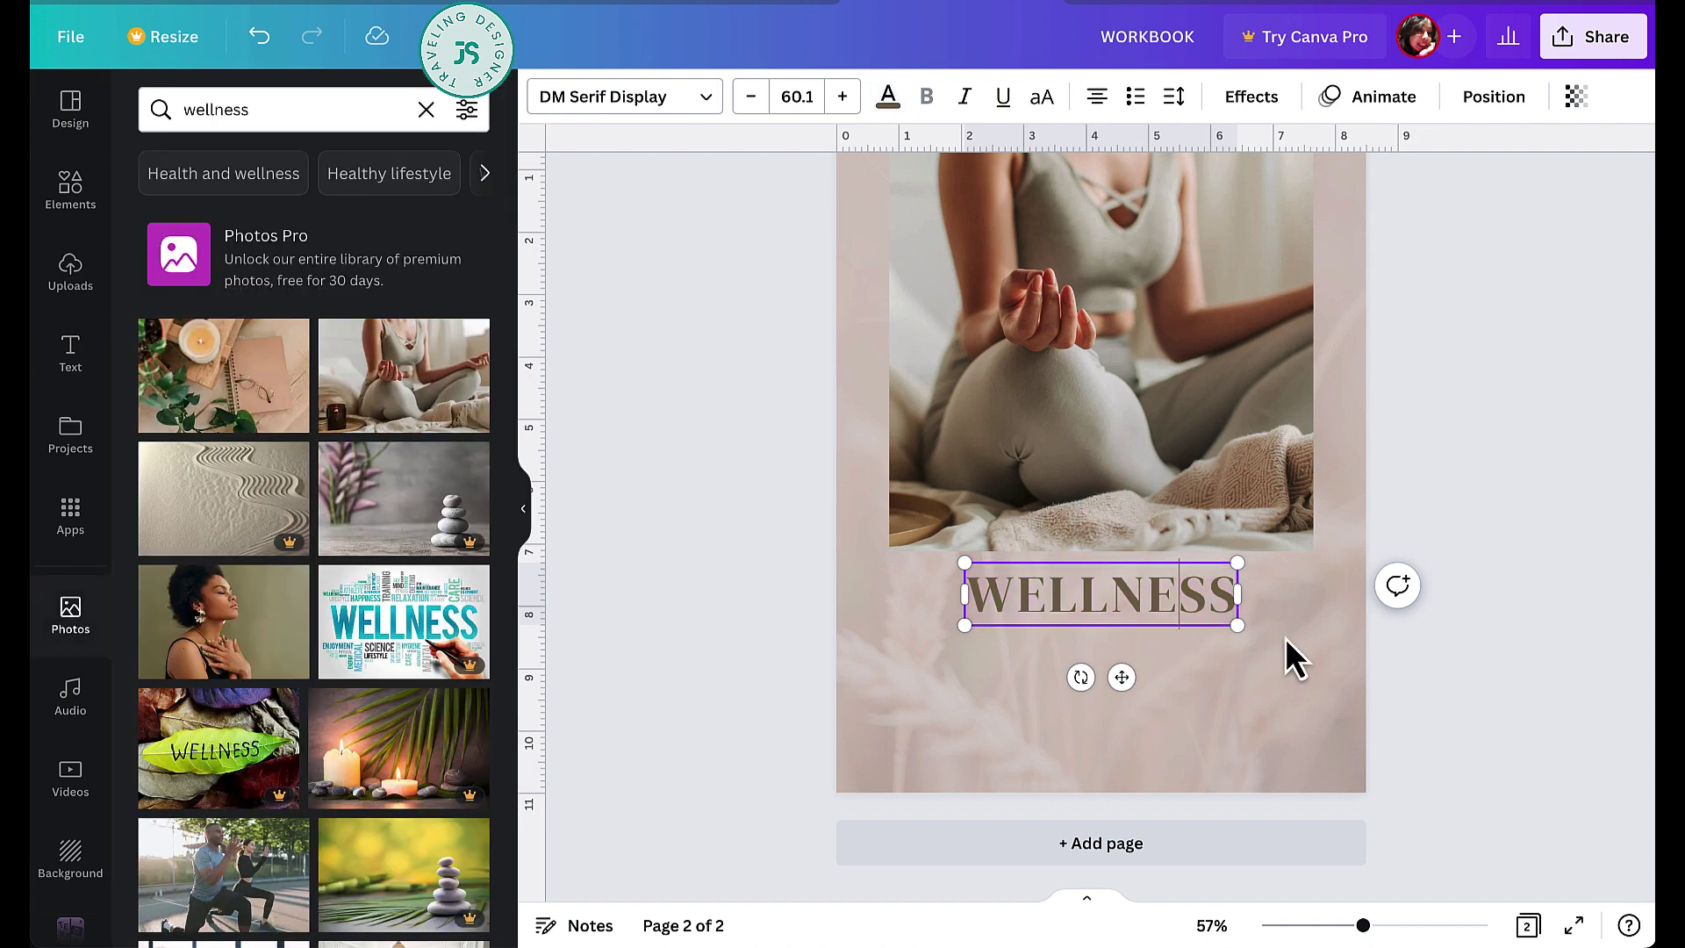
pyautogui.click(1309, 685)
pyautogui.click(1175, 612)
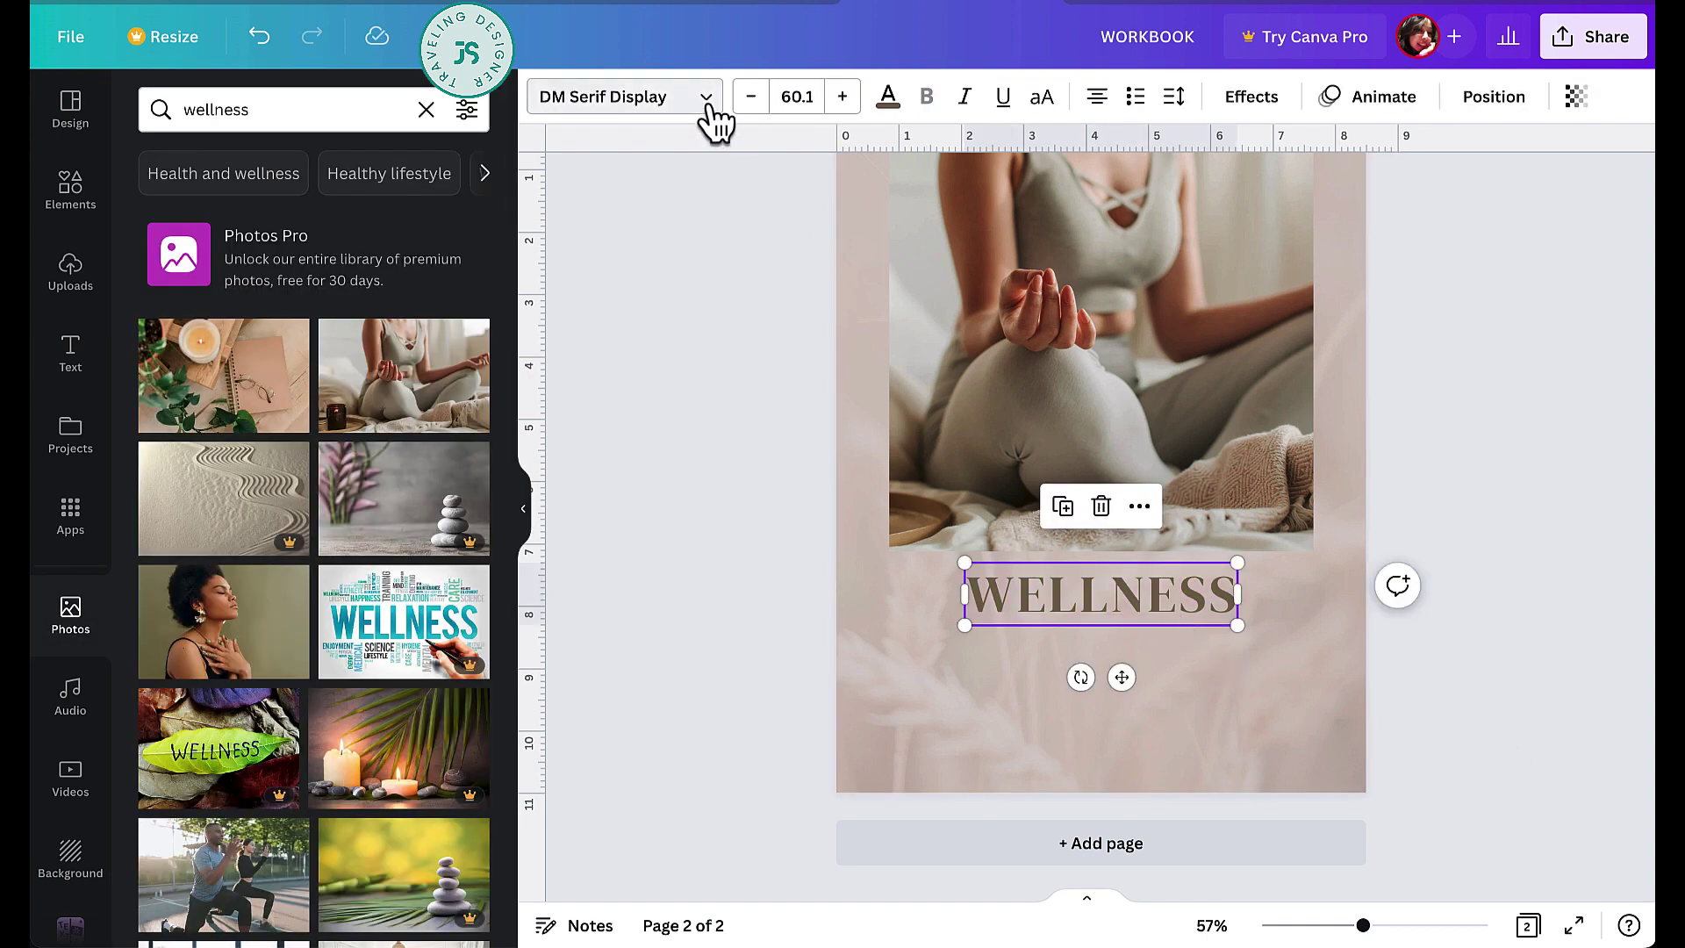
pyautogui.click(708, 100)
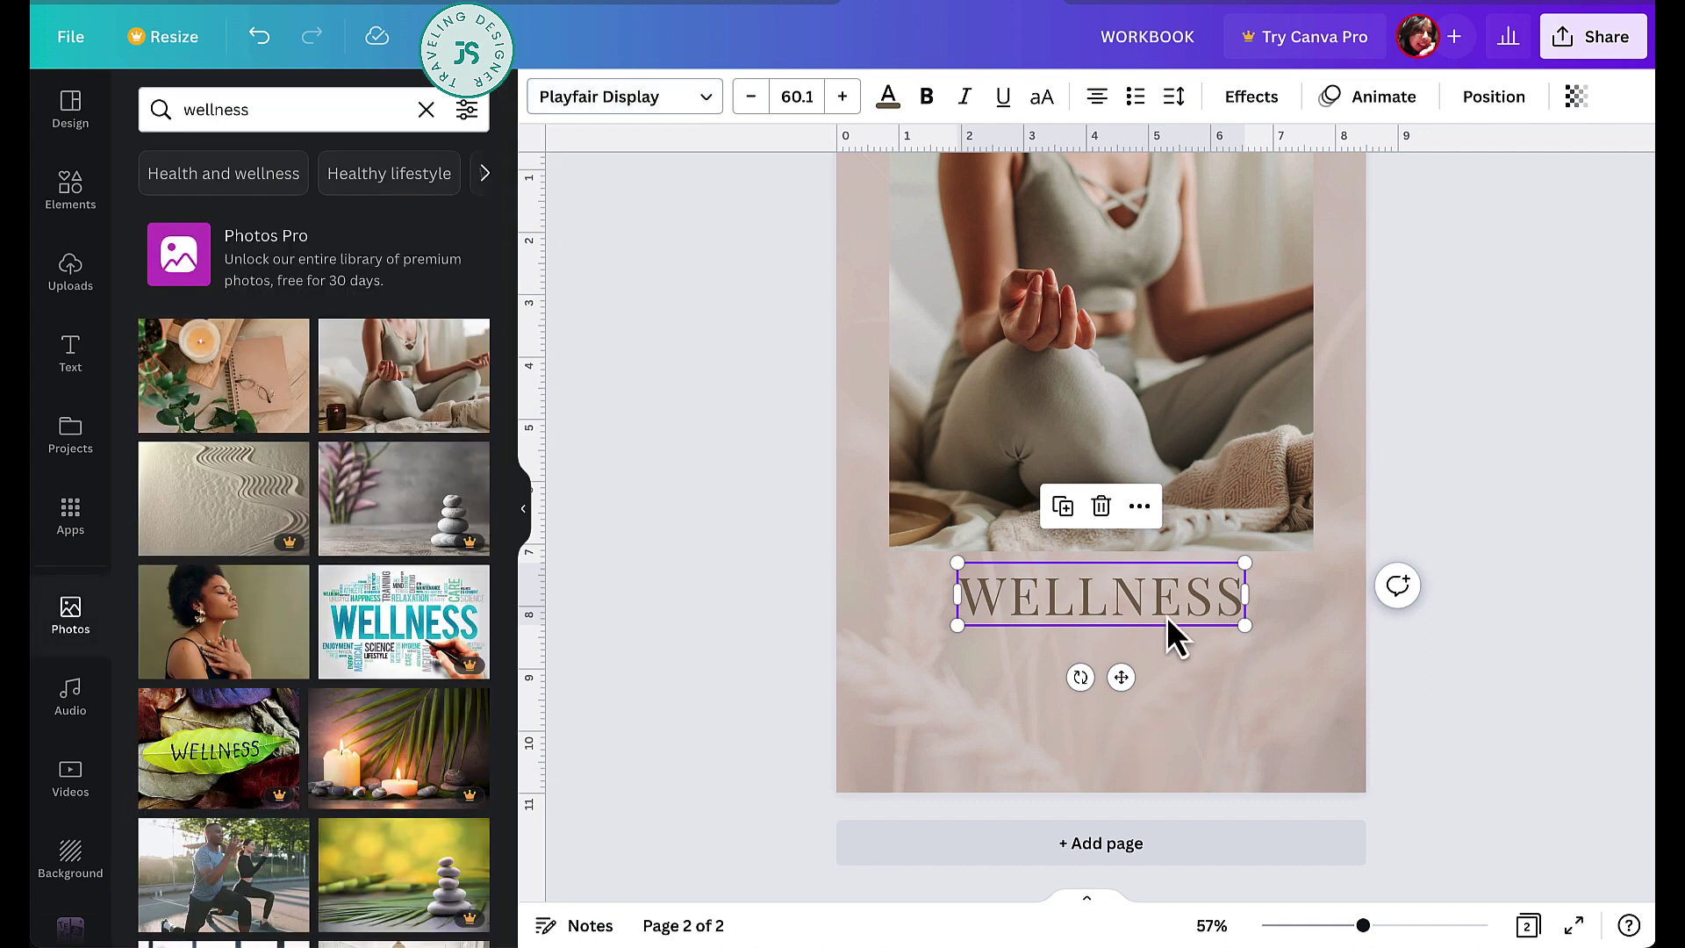
# - Turn a copy of WELLNESS into a 'Workbook' subtitle in Playlist Script at 46.8, centred beneath it
pyautogui.moveTo(1121, 679); pyautogui.dragTo(1128, 731)
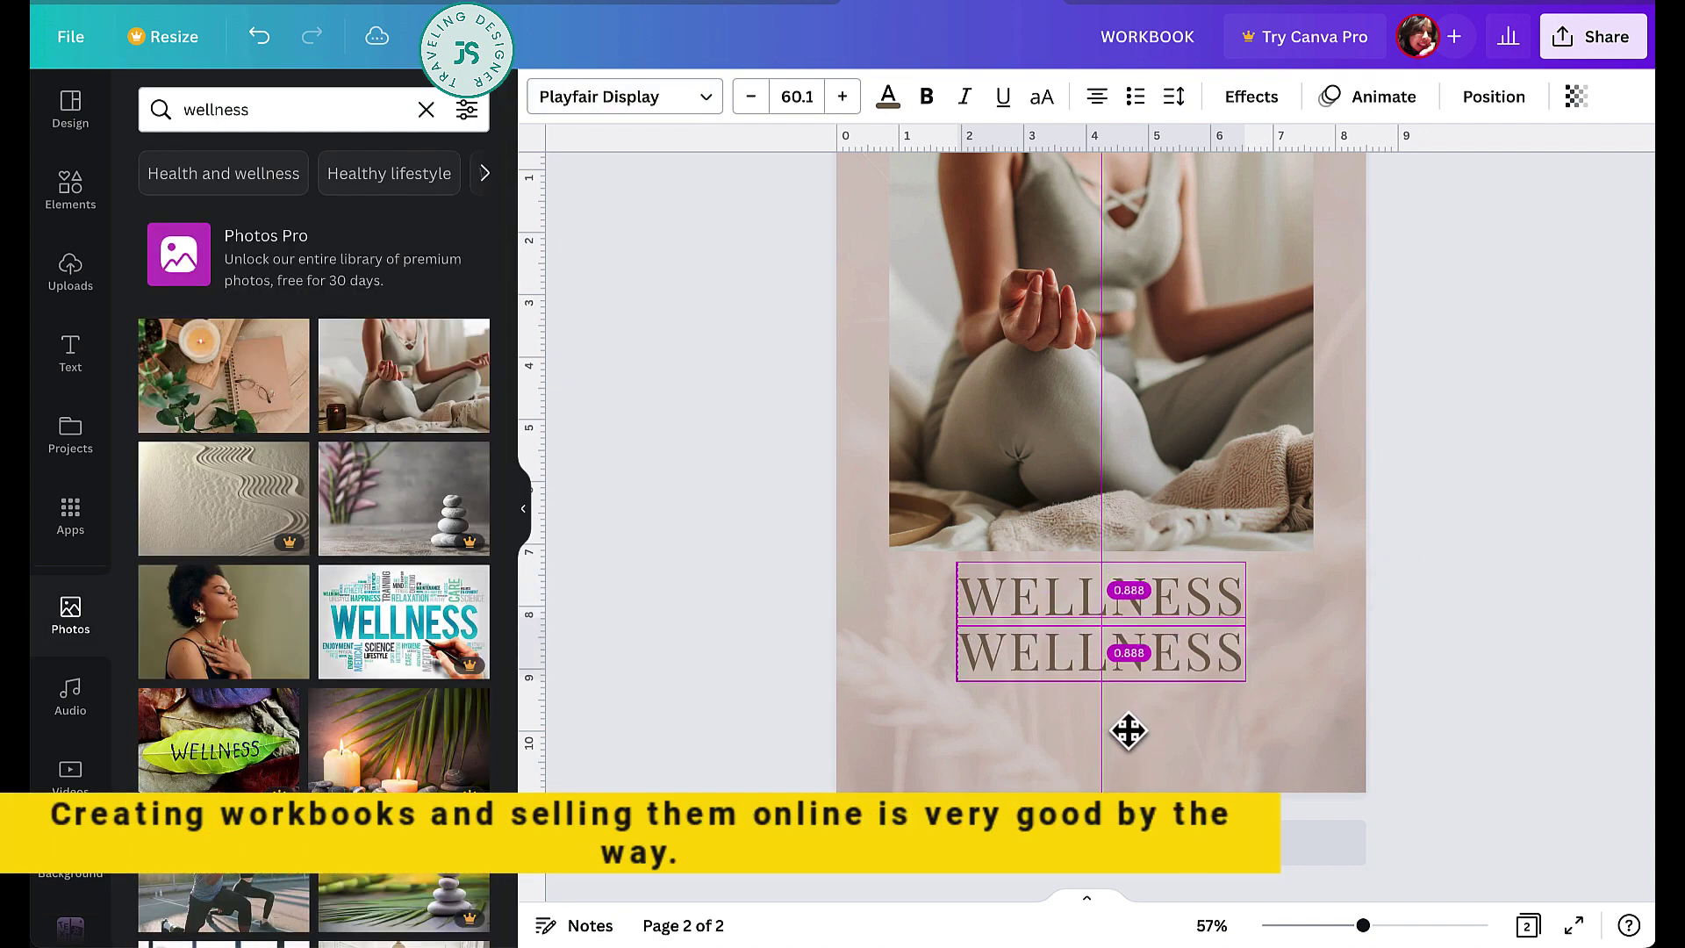
pyautogui.doubleClick(1143, 662)
pyautogui.write('Workbook')
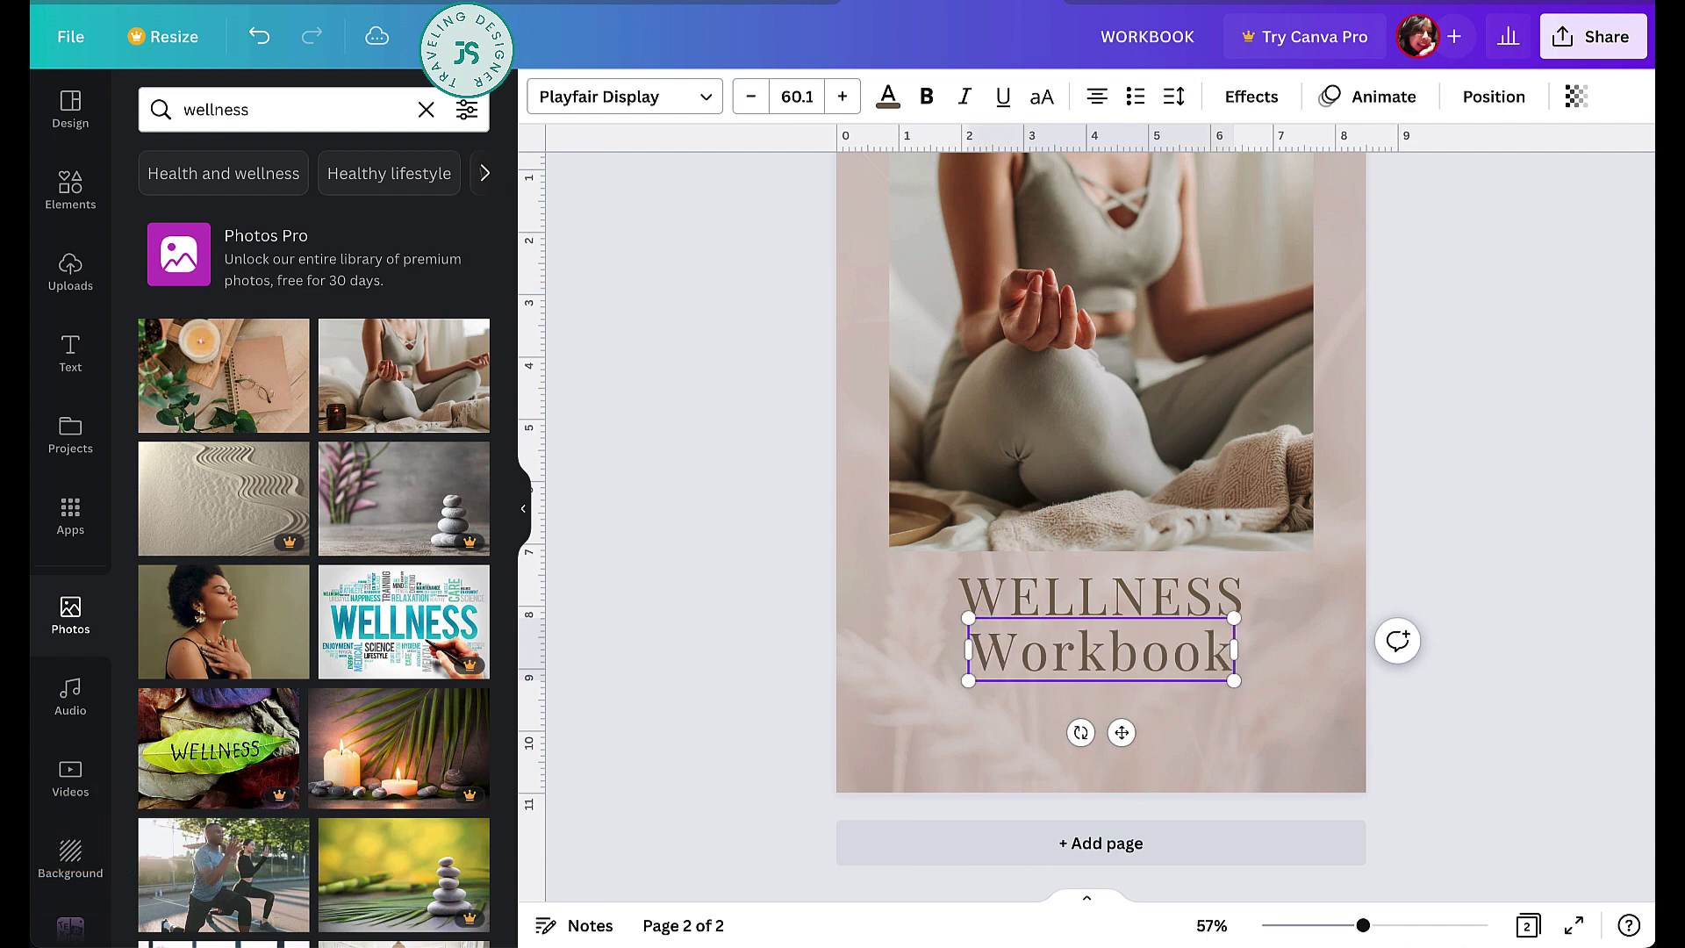
pyautogui.doubleClick(1141, 658)
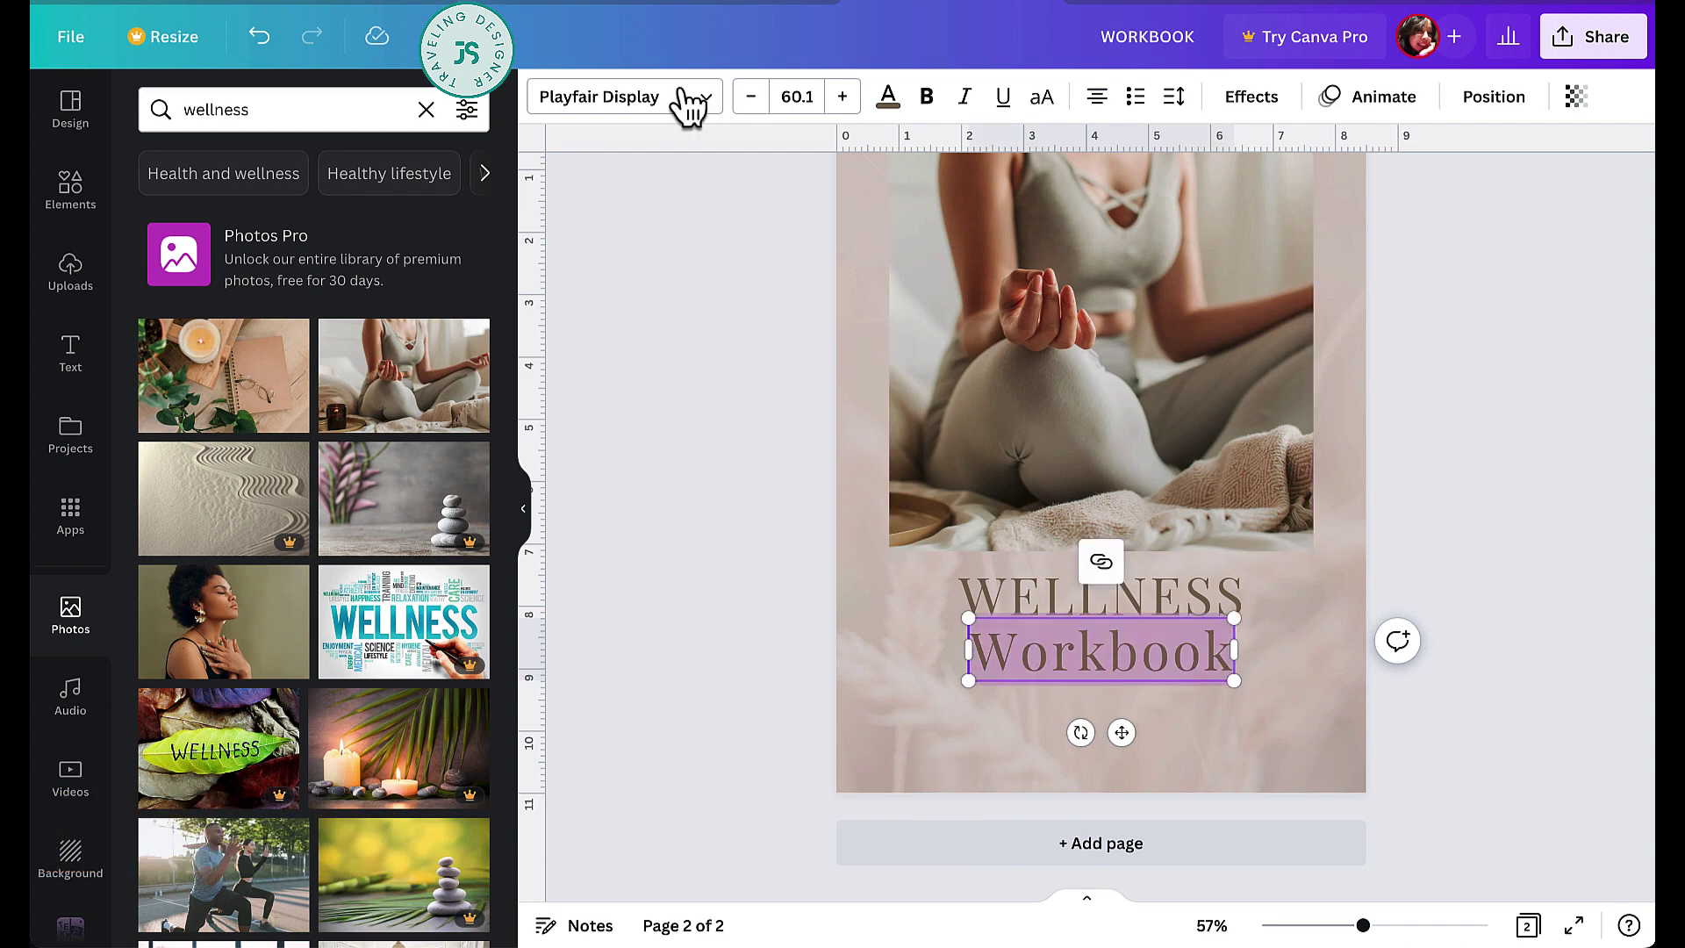
pyautogui.click(700, 104)
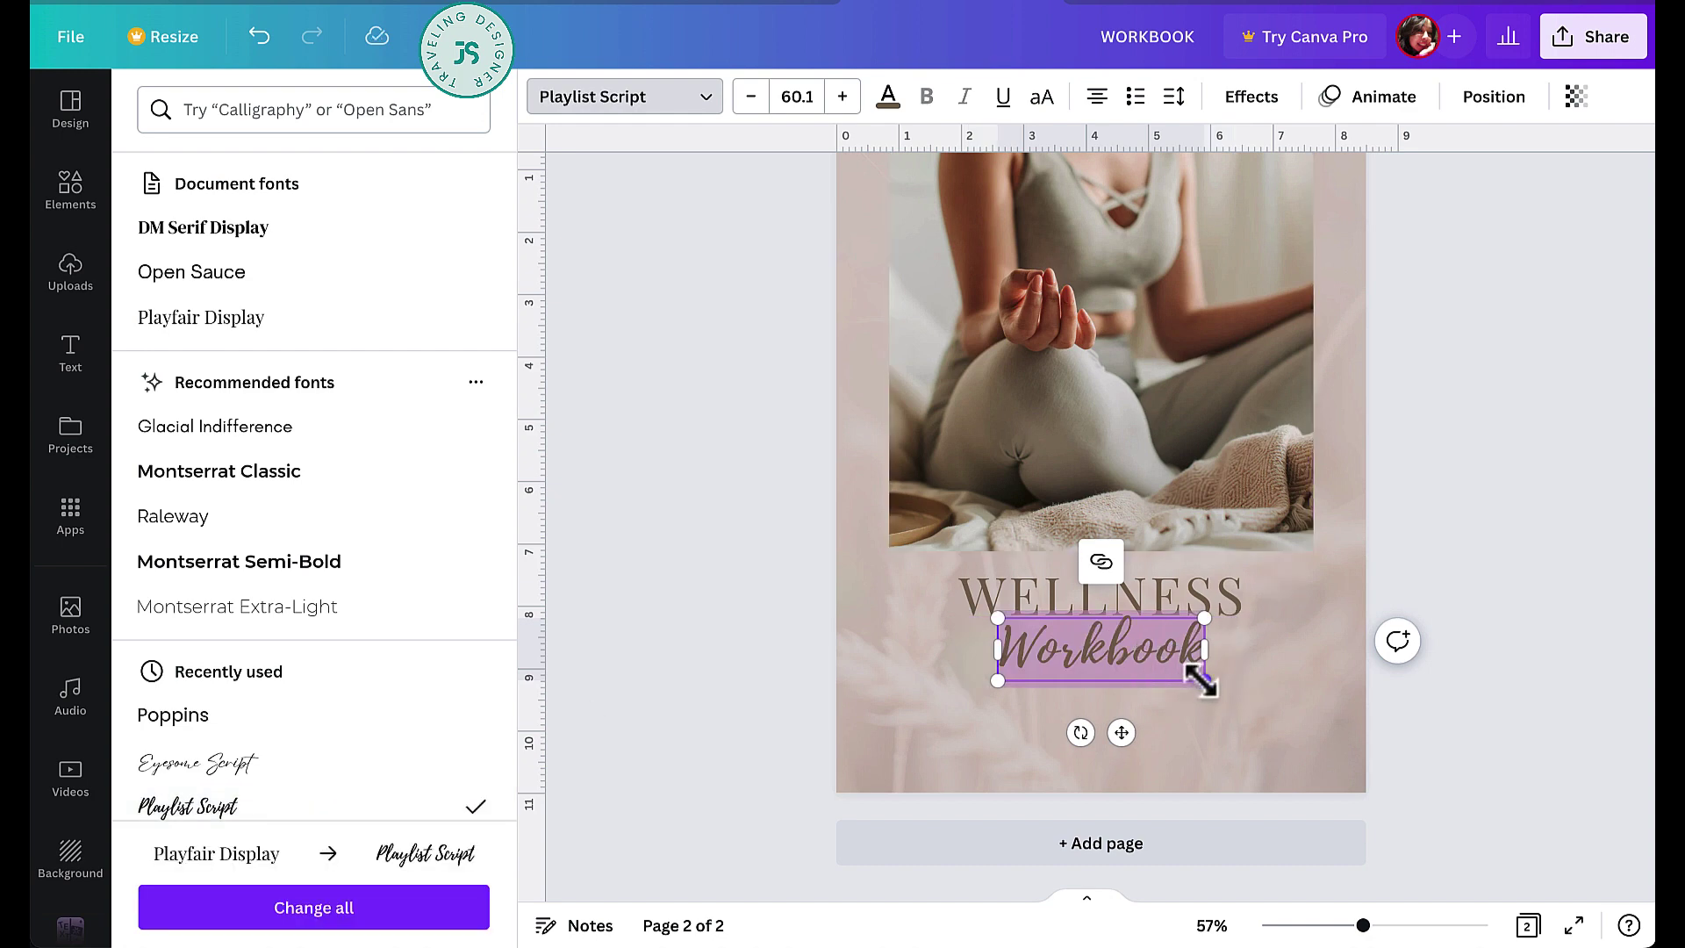
pyautogui.moveTo(1203, 681); pyautogui.dragTo(1159, 667)
pyautogui.moveTo(1094, 719)
pyautogui.mouseDown()
pyautogui.moveTo(1136, 719)
pyautogui.moveTo(1115, 719)
pyautogui.mouseUp()
pyautogui.click(1460, 655)
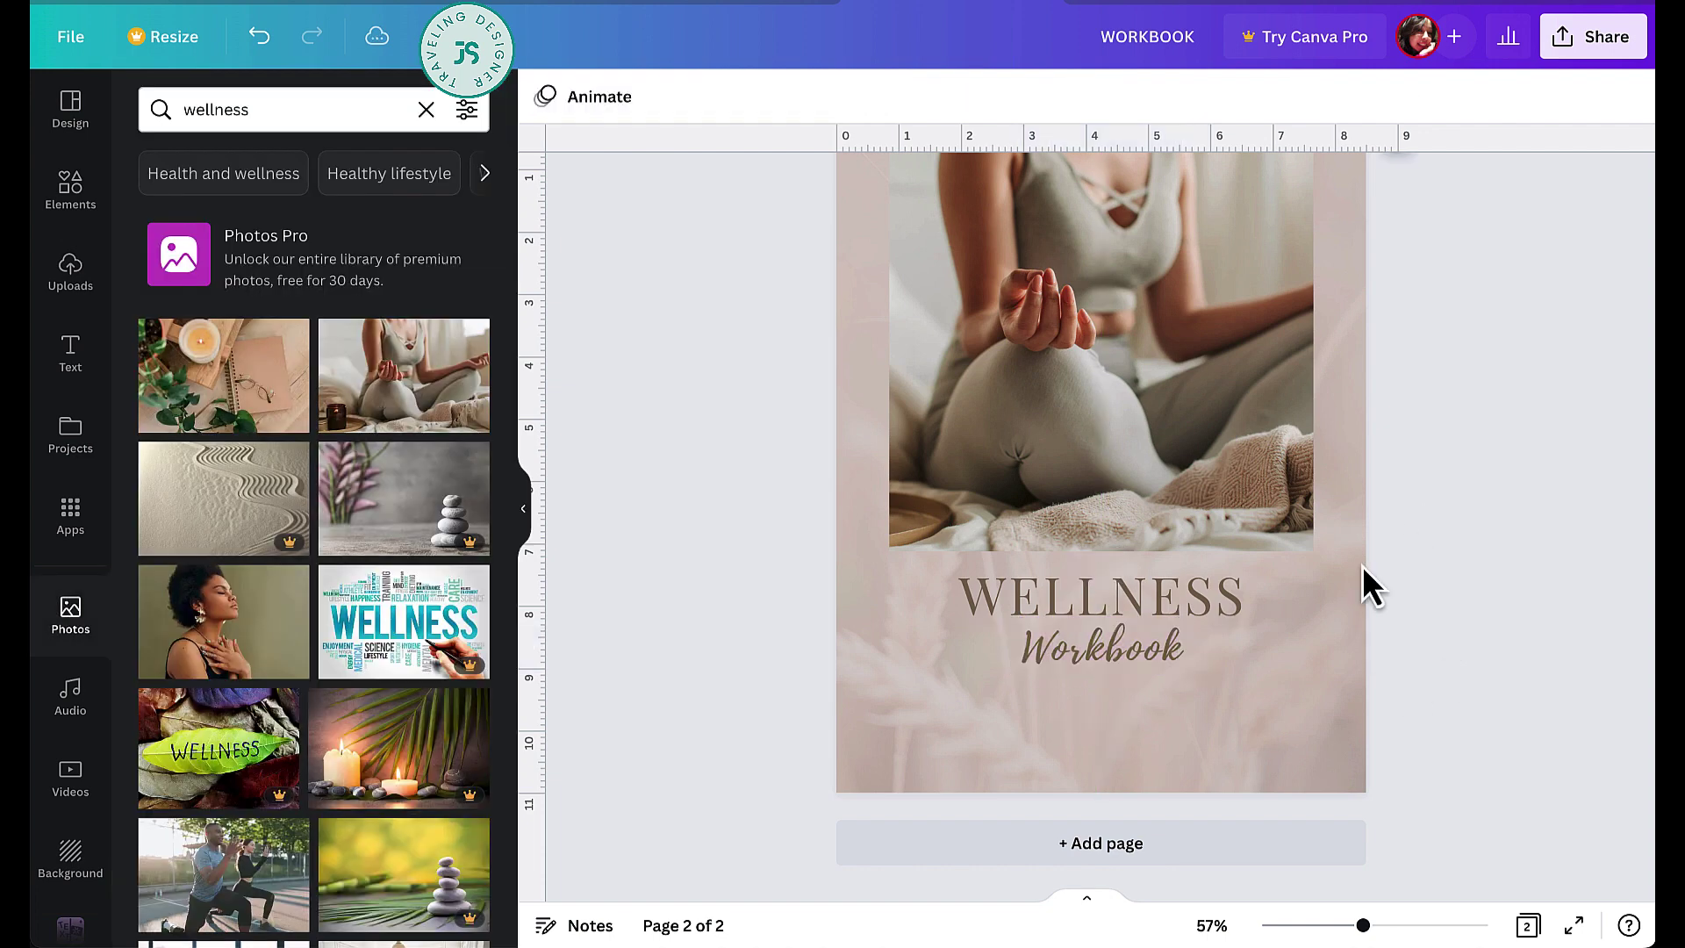
# - Add a text box below Workbook and type the author's name into it
pyautogui.press('t')
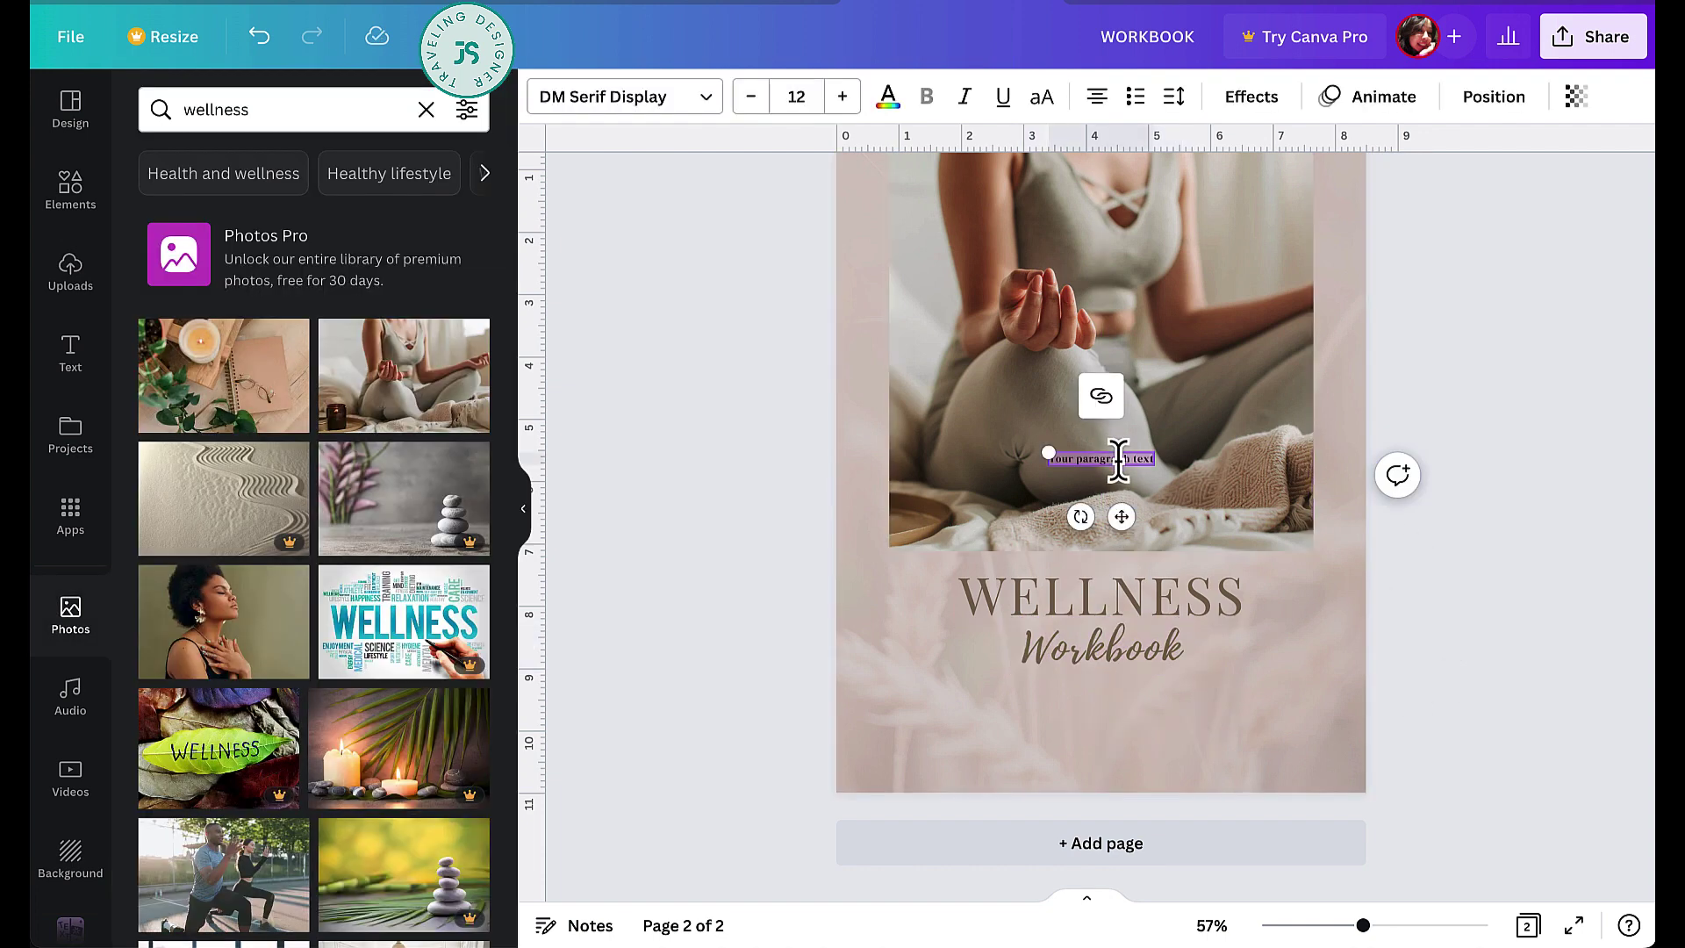
pyautogui.moveTo(1124, 525); pyautogui.dragTo(1121, 777)
pyautogui.tripleClick(1125, 721)
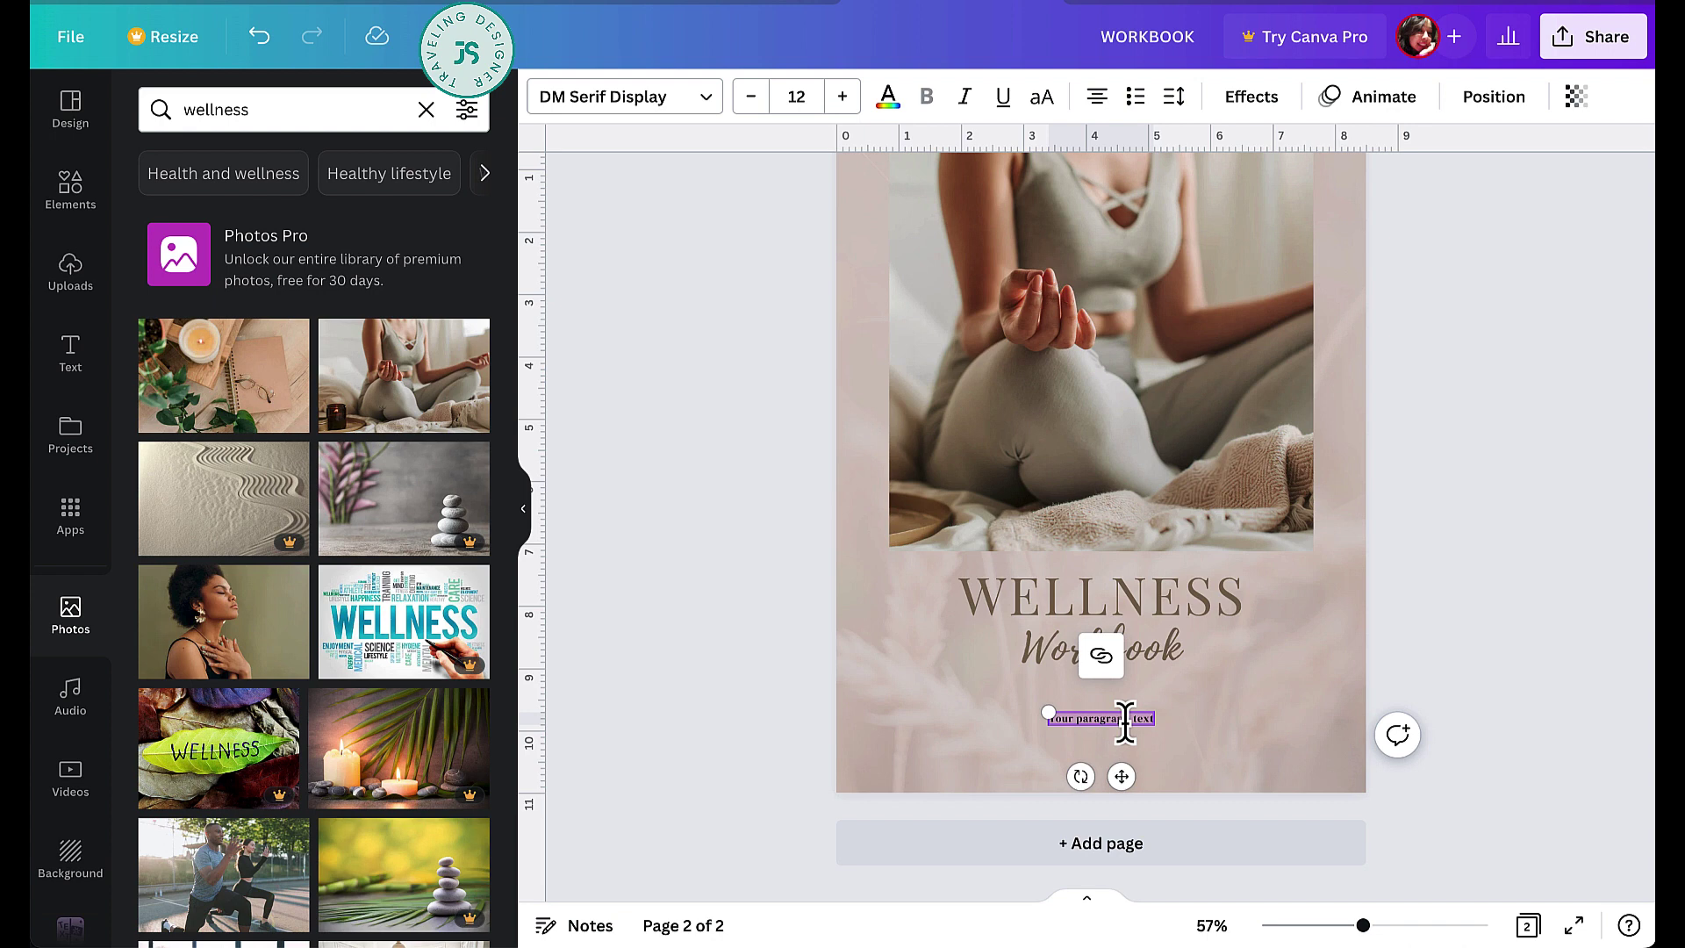
pyautogui.write('kim')
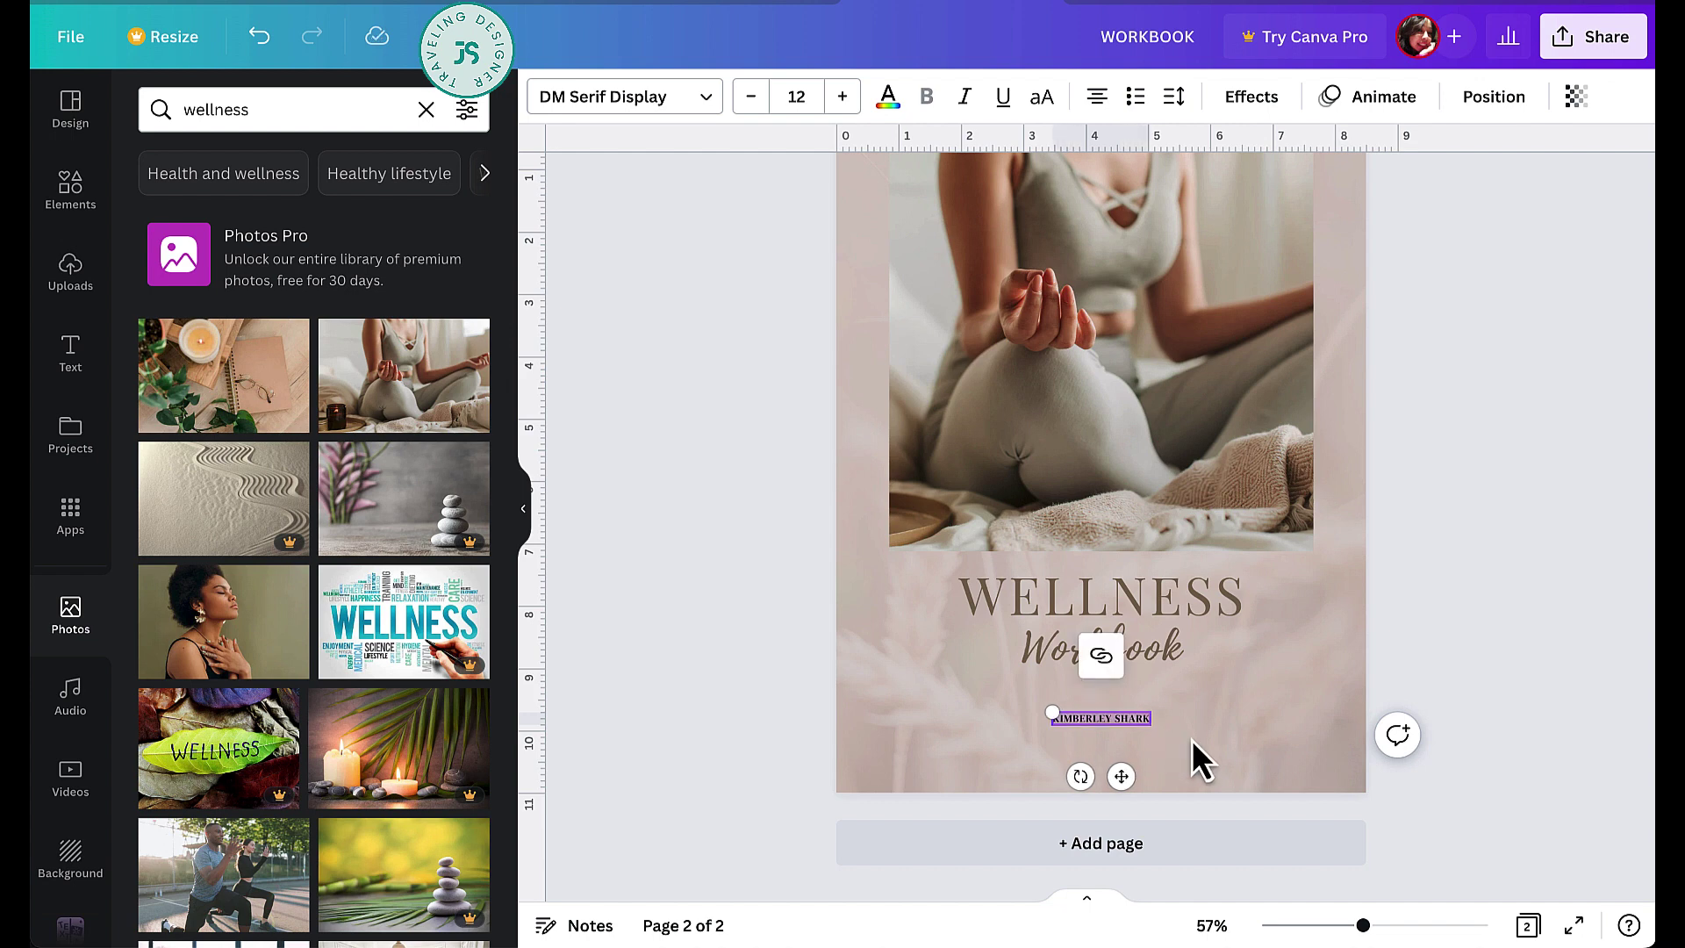
# - Style the author name brown in Open Sauce at about 16.1, centred on the page
pyautogui.click(889, 96)
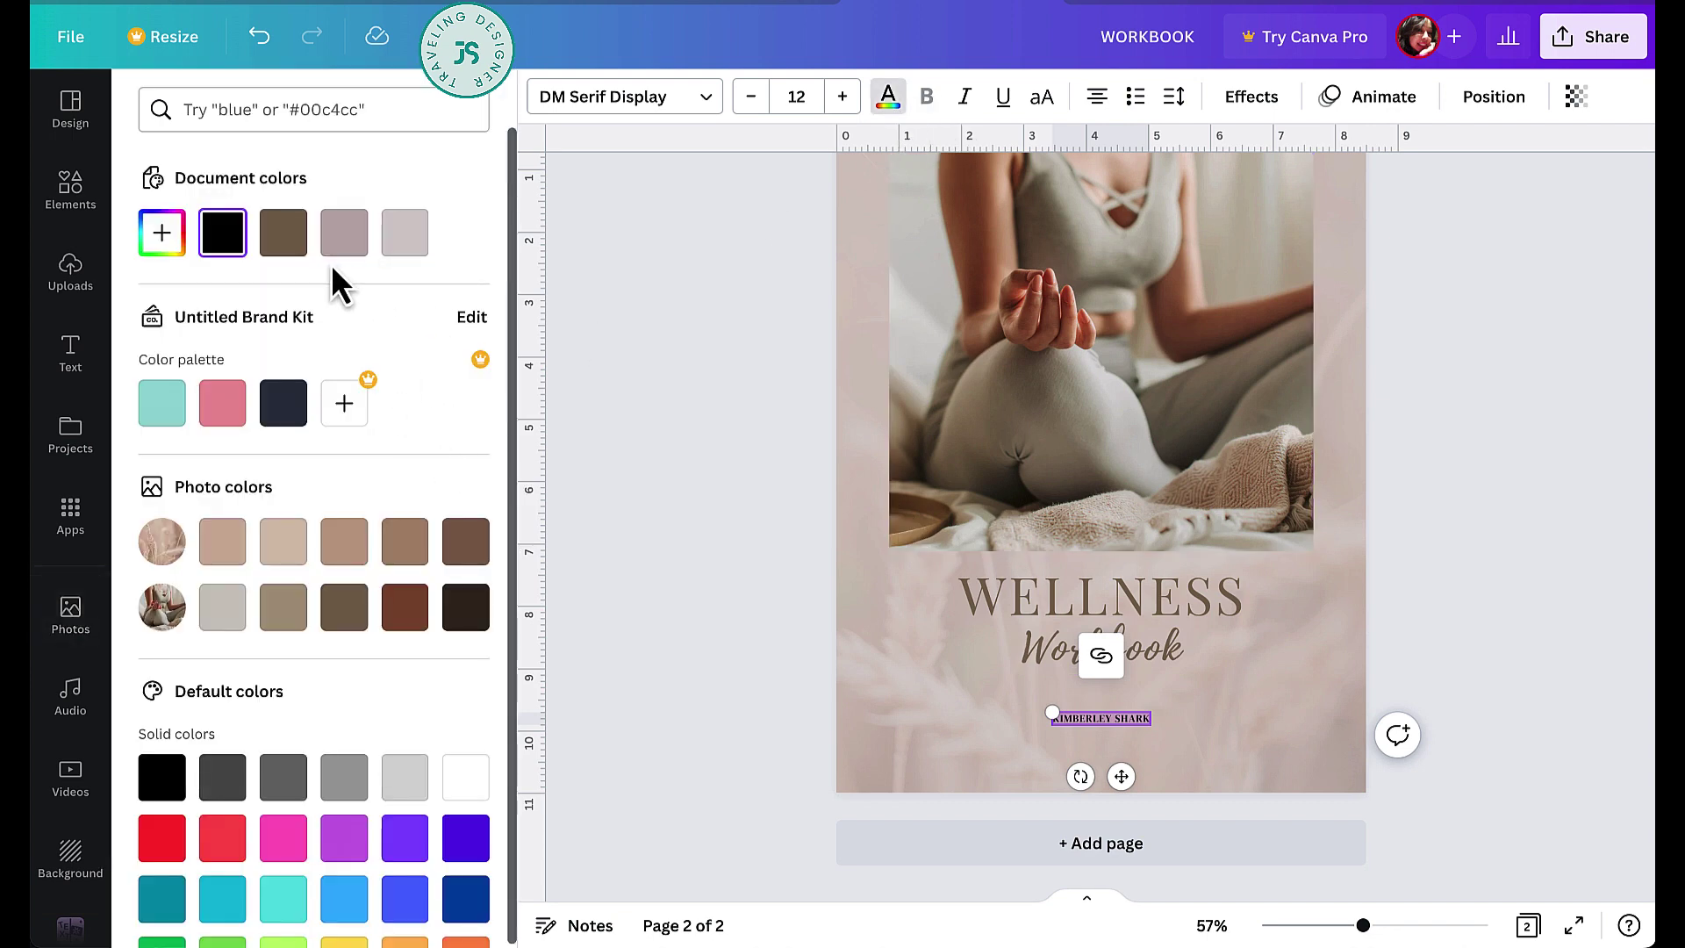
pyautogui.click(283, 237)
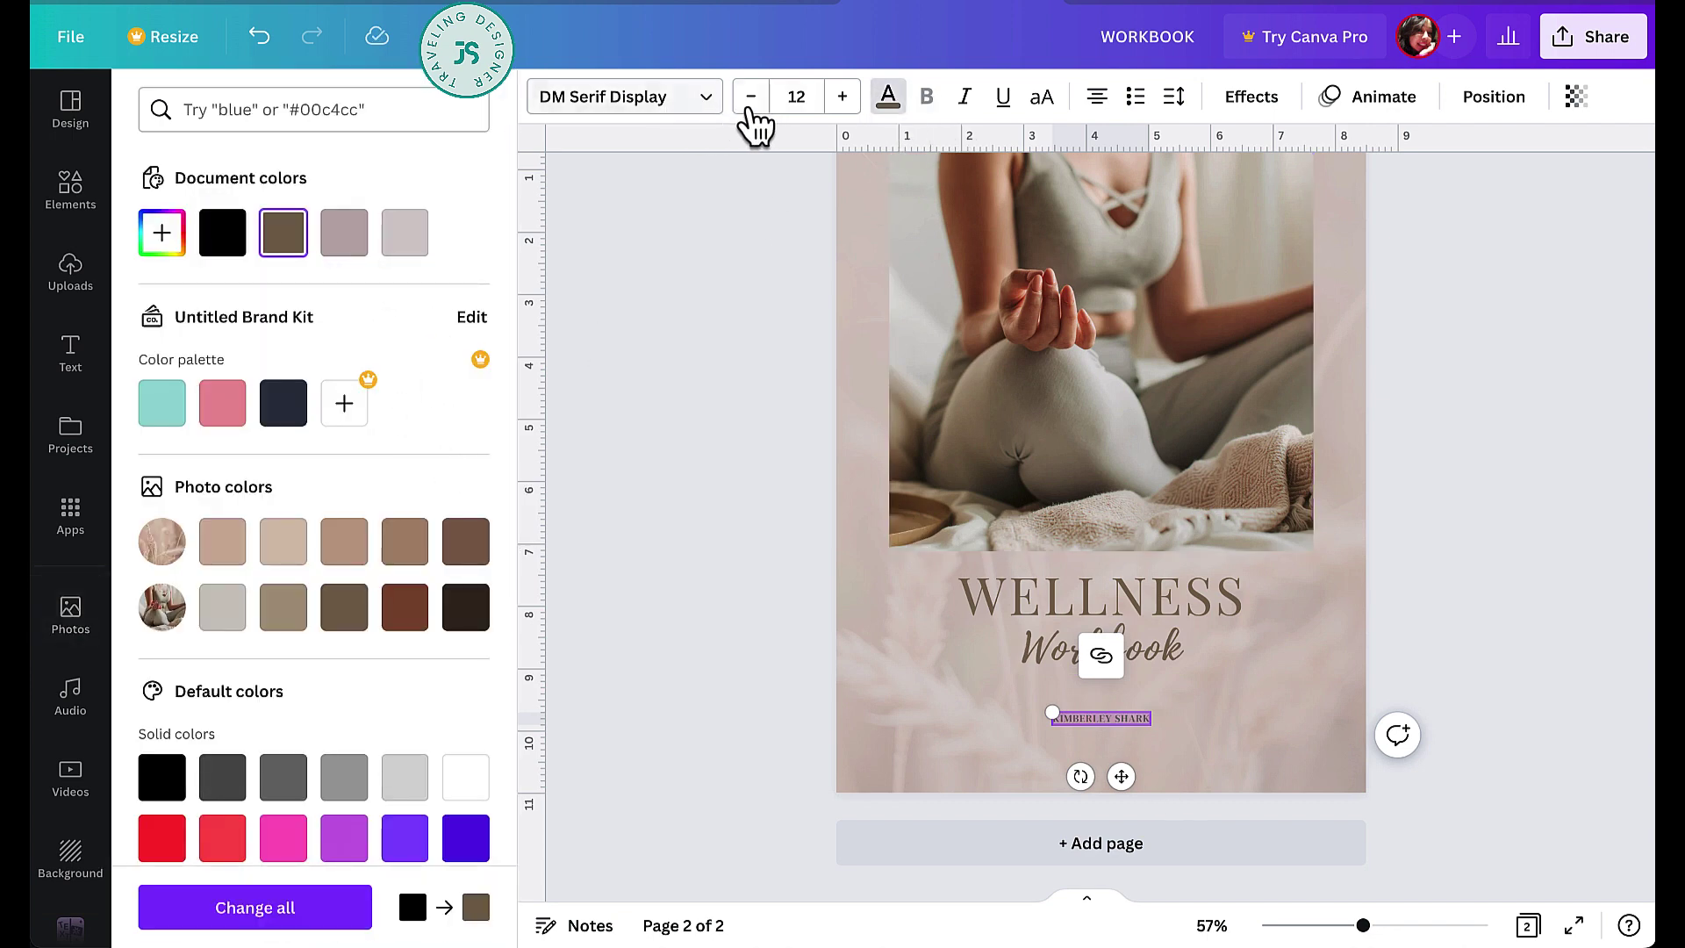
pyautogui.click(750, 99)
pyautogui.click(573, 104)
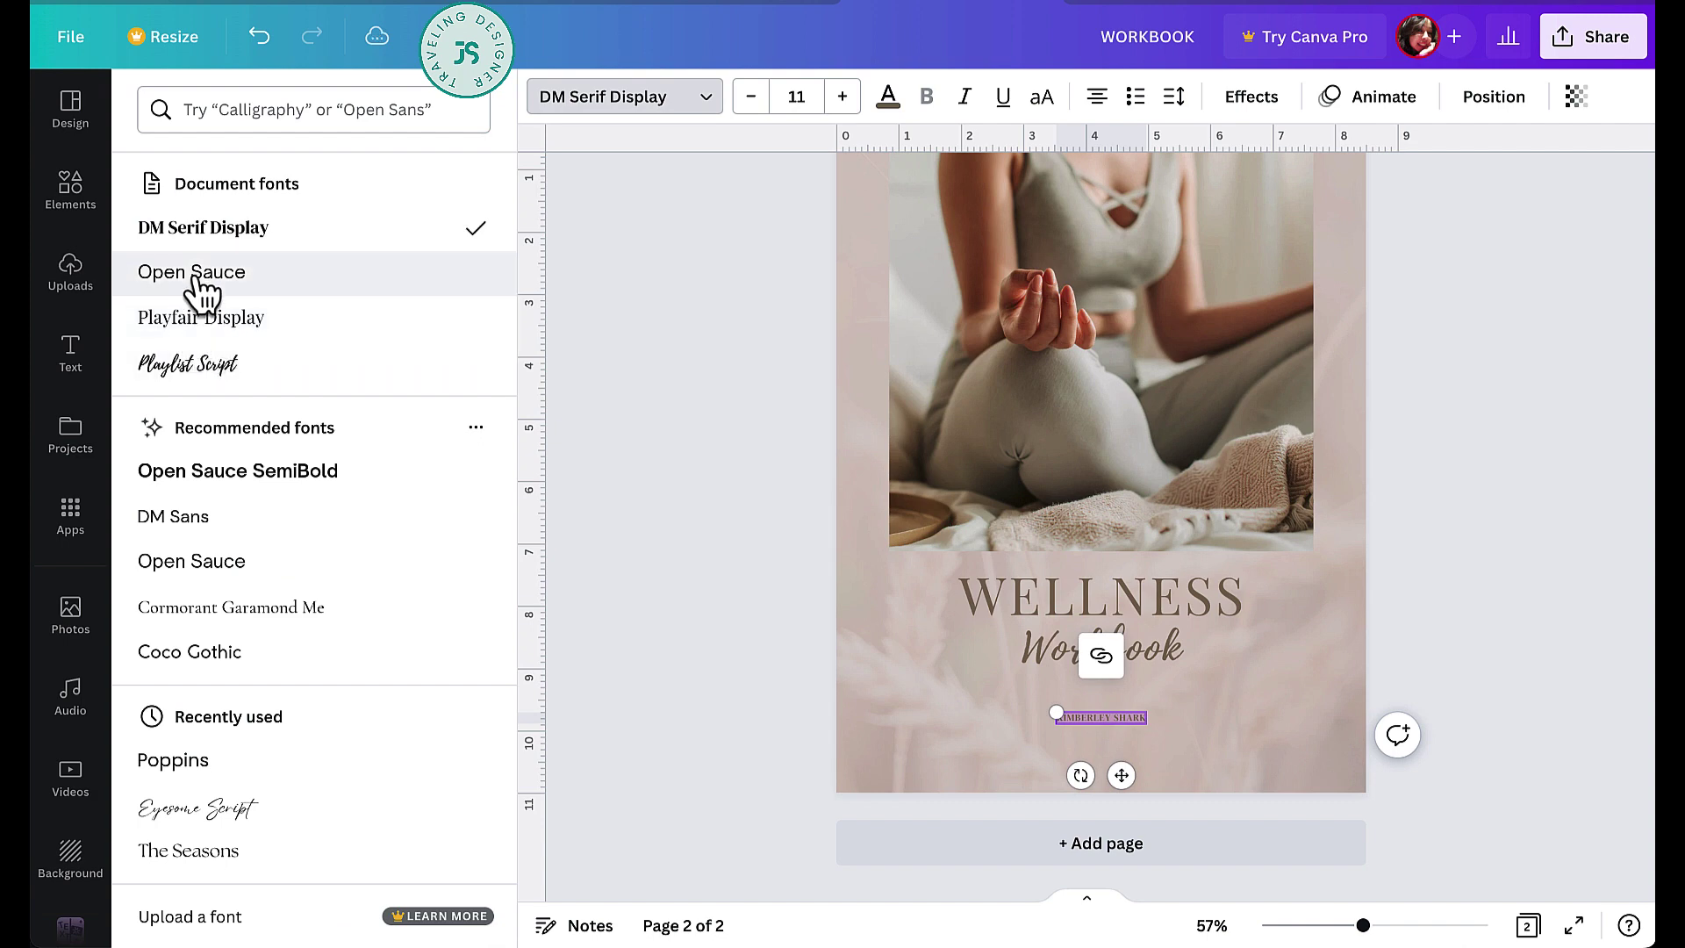
pyautogui.click(243, 562)
pyautogui.moveTo(1053, 716); pyautogui.dragTo(1009, 707)
pyautogui.moveTo(1102, 774); pyautogui.dragTo(1124, 774)
pyautogui.click(70, 615)
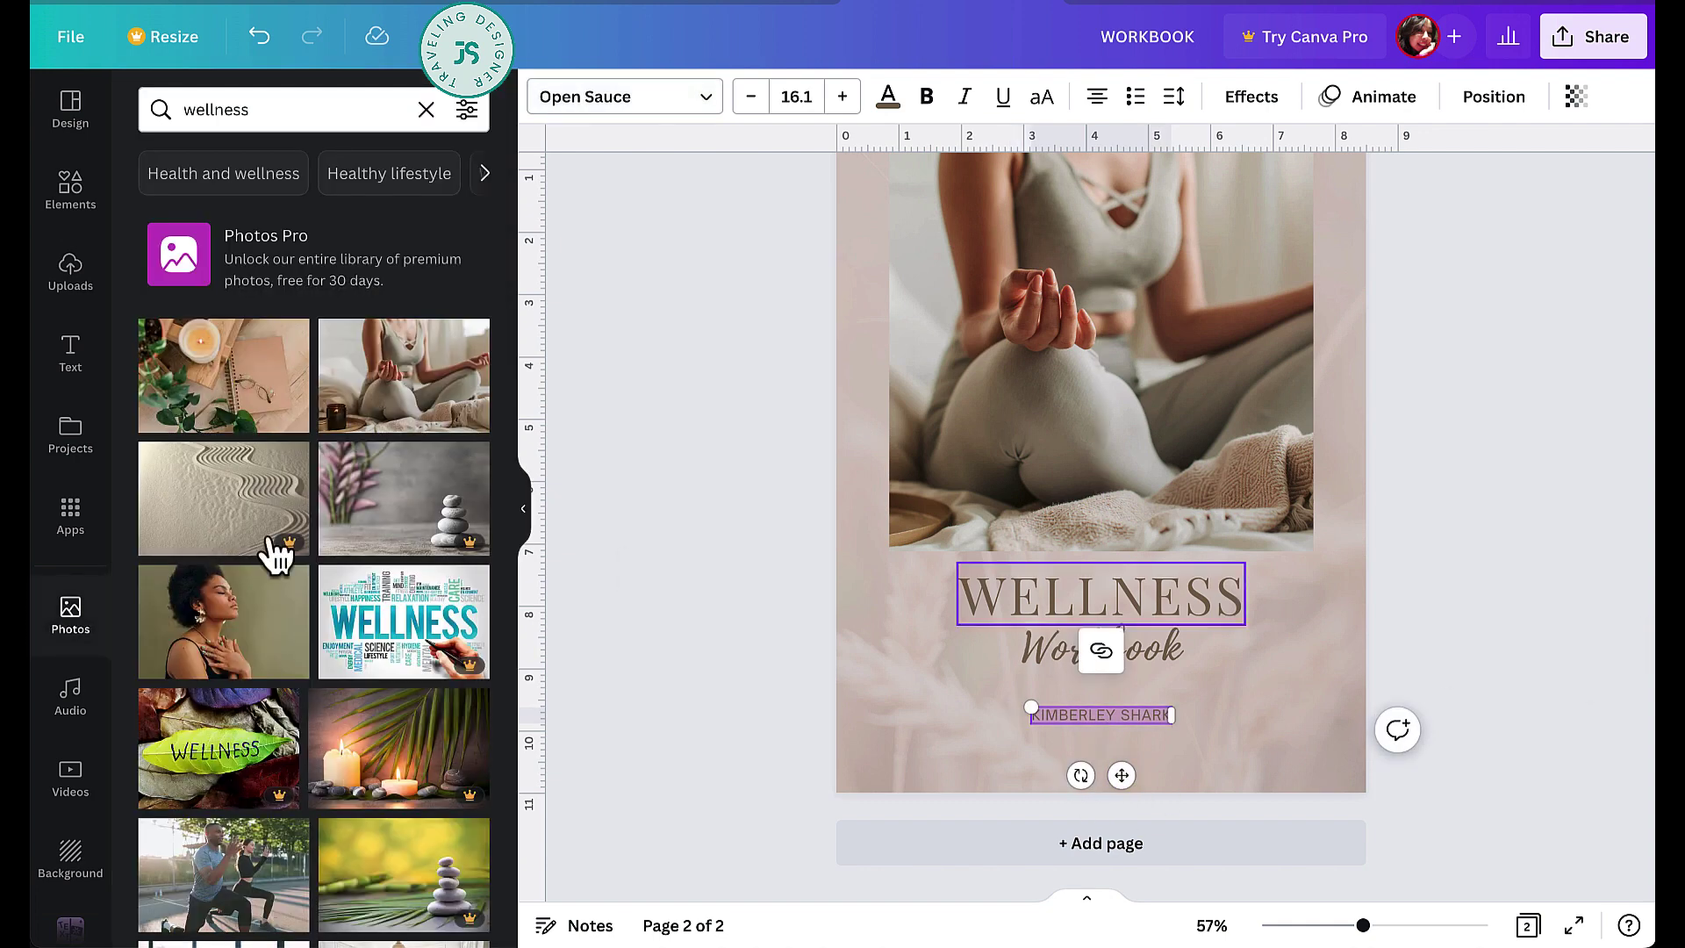
# - Add a square from the shapes library and flatten it into a thin brown bar at page 2's bottom-left
pyautogui.click(81, 279)
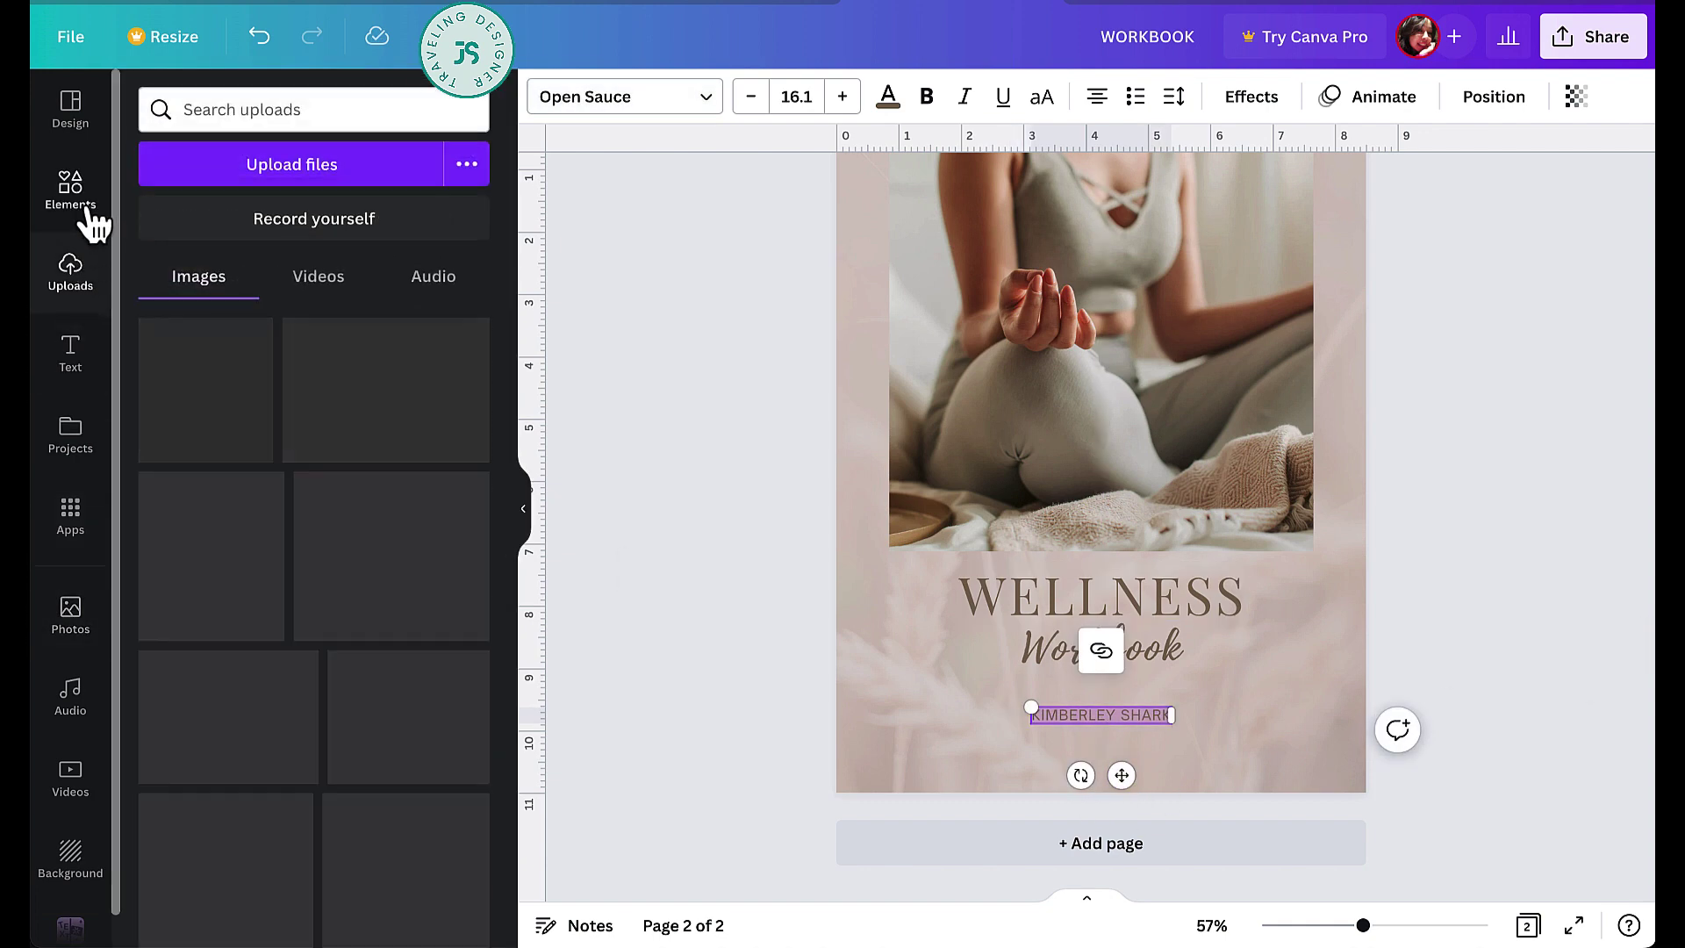
pyautogui.click(70, 186)
pyautogui.scroll(6, 290, 496)
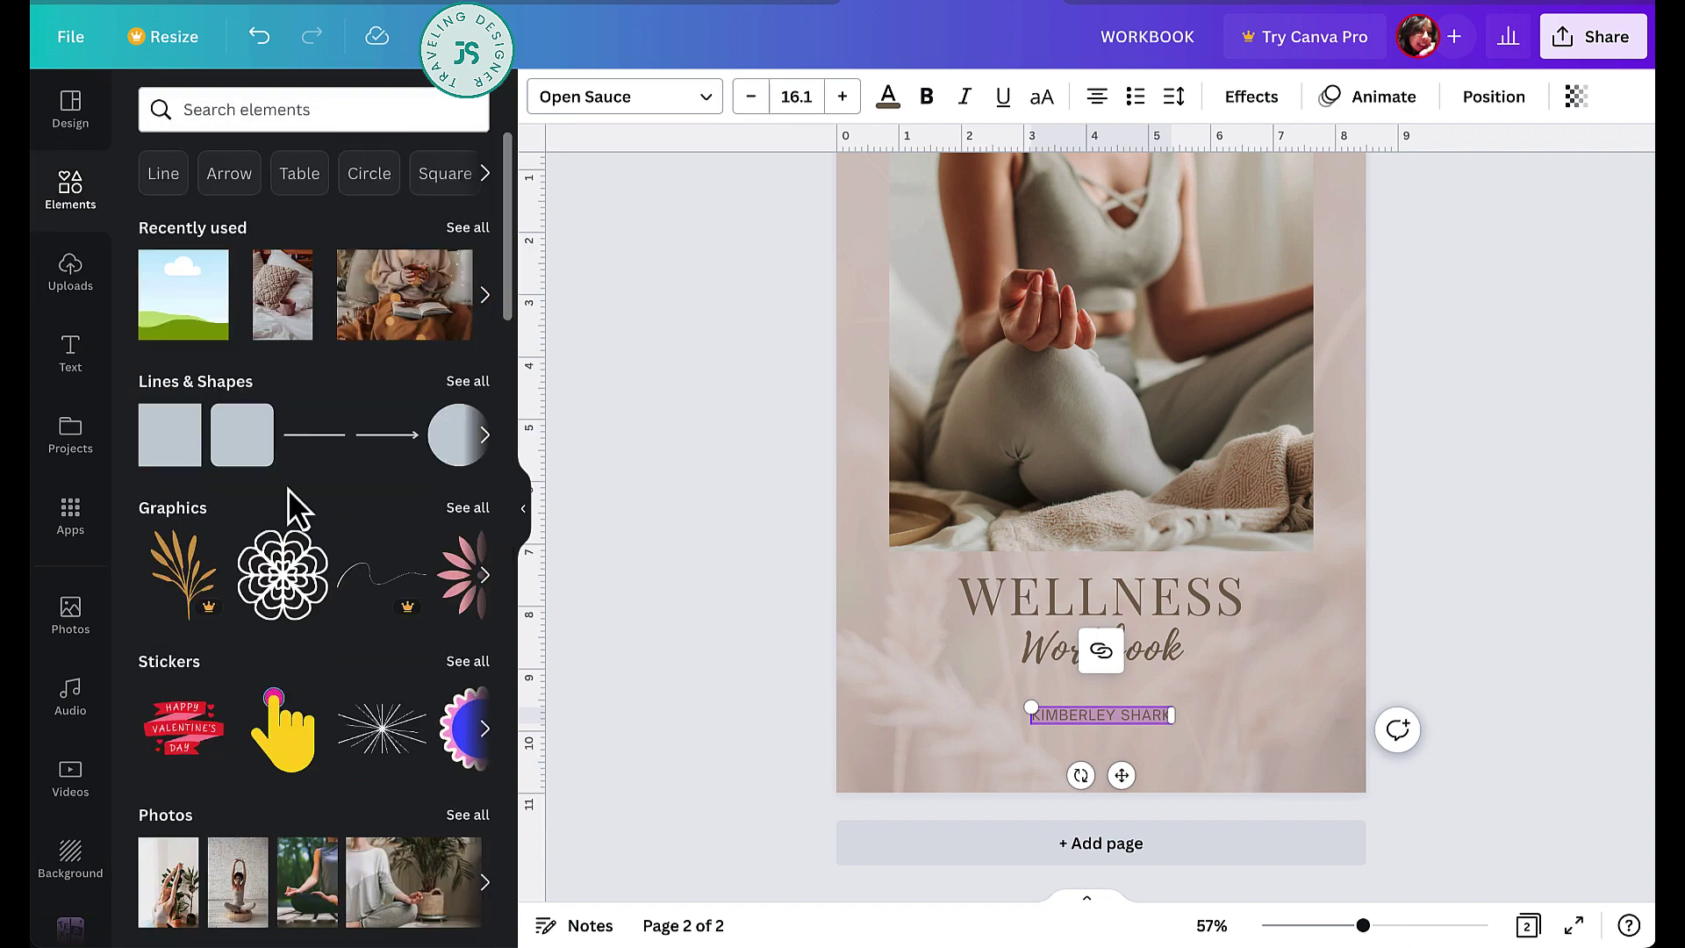
pyautogui.click(163, 457)
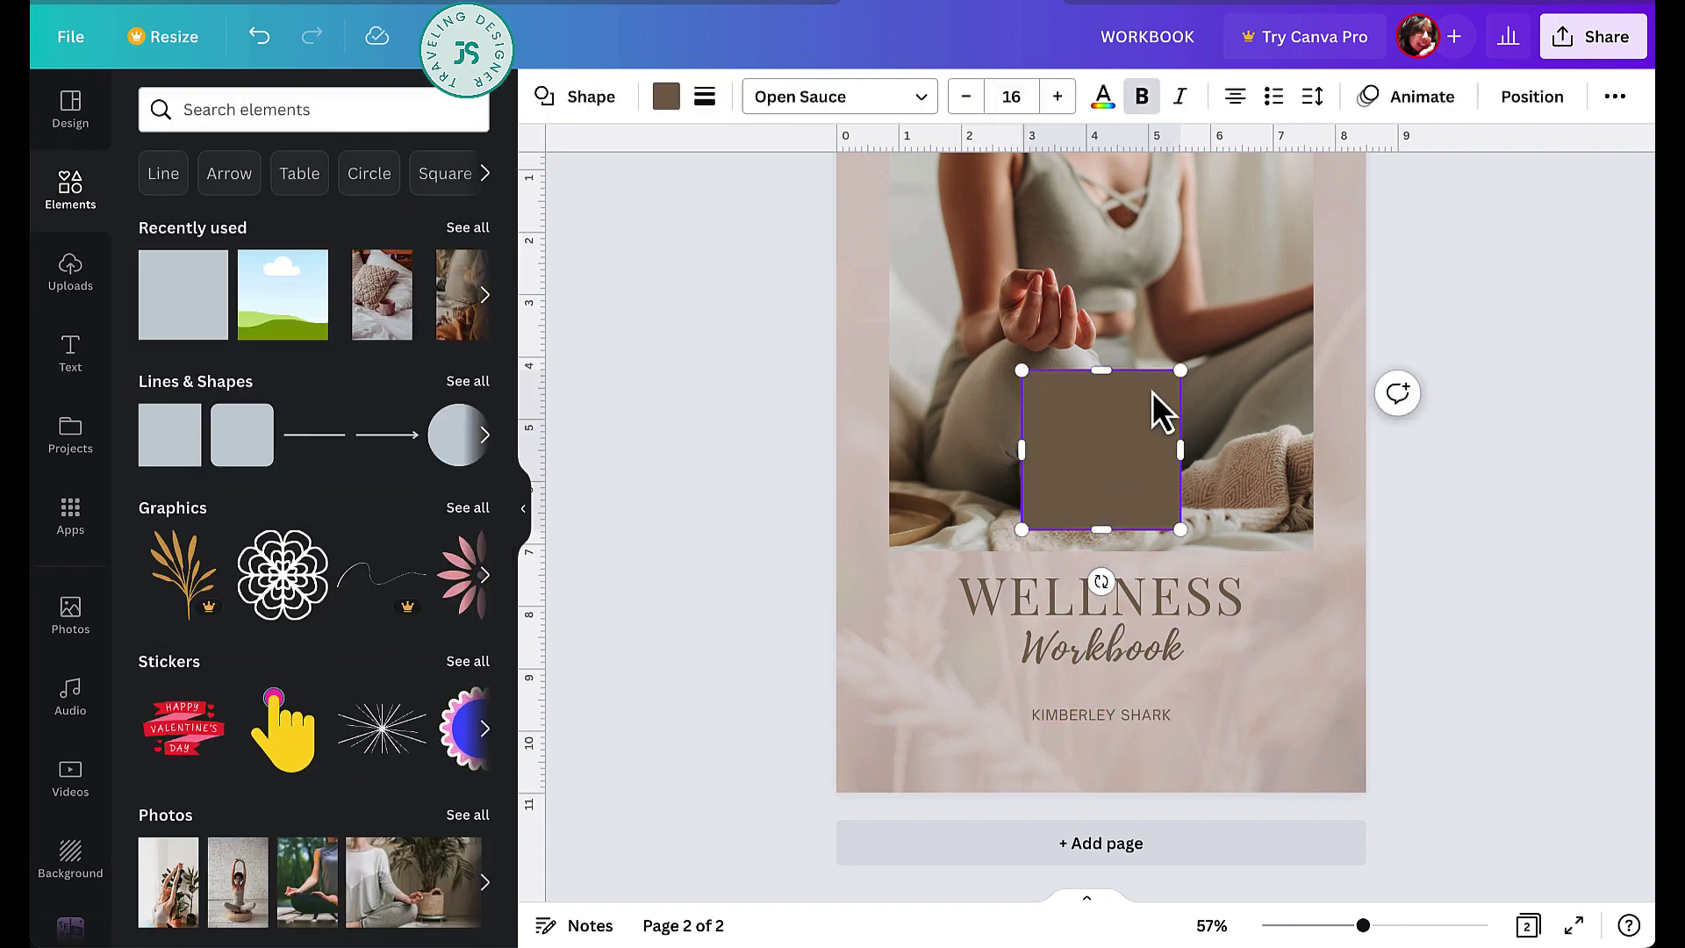
pyautogui.moveTo(1104, 373); pyautogui.dragTo(936, 847)
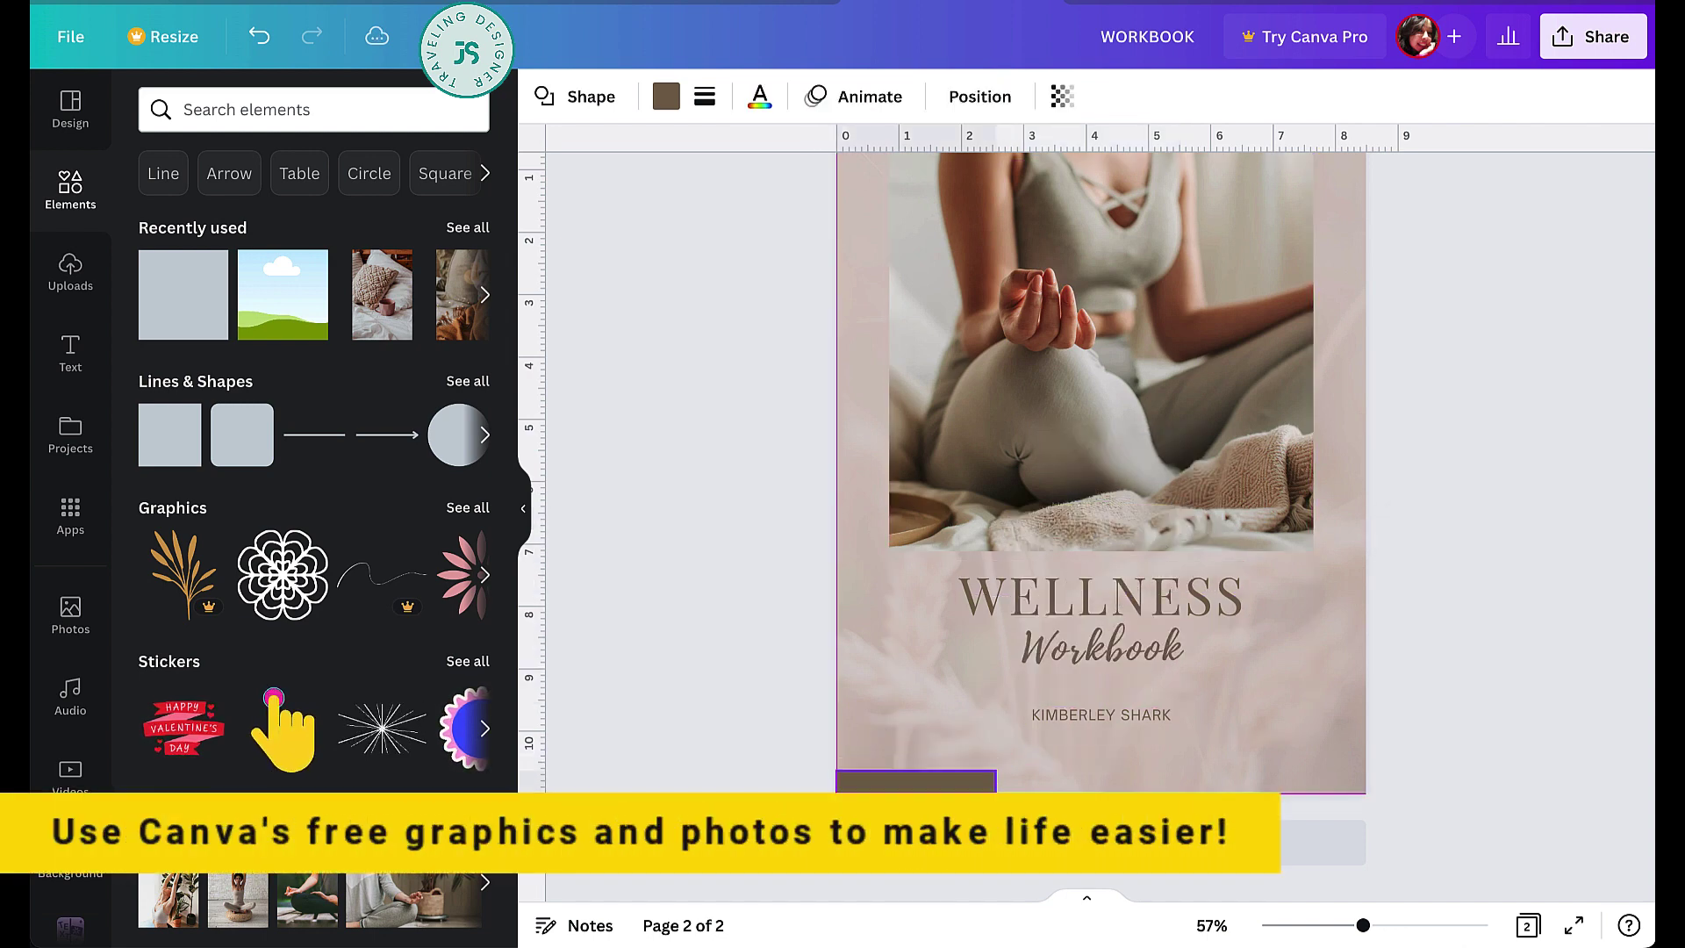
pyautogui.click(741, 739)
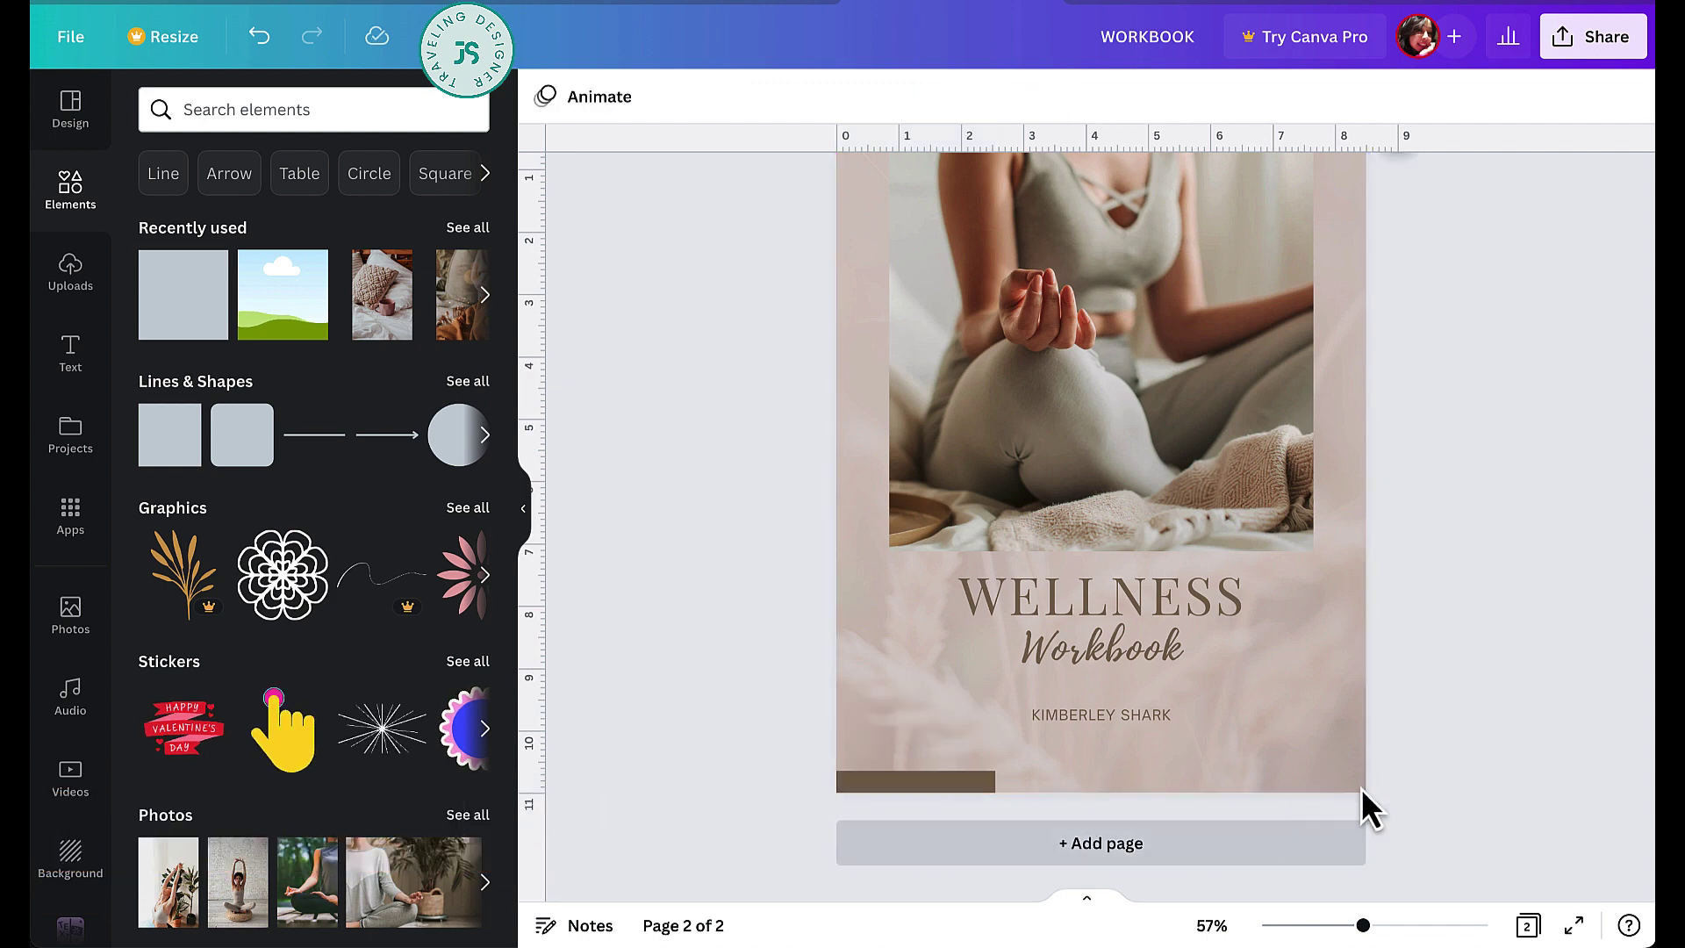
# - Scroll through the pages and add a blank third page
pyautogui.scroll(2, 1441, 715)
pyautogui.scroll(-1, 1440, 715)
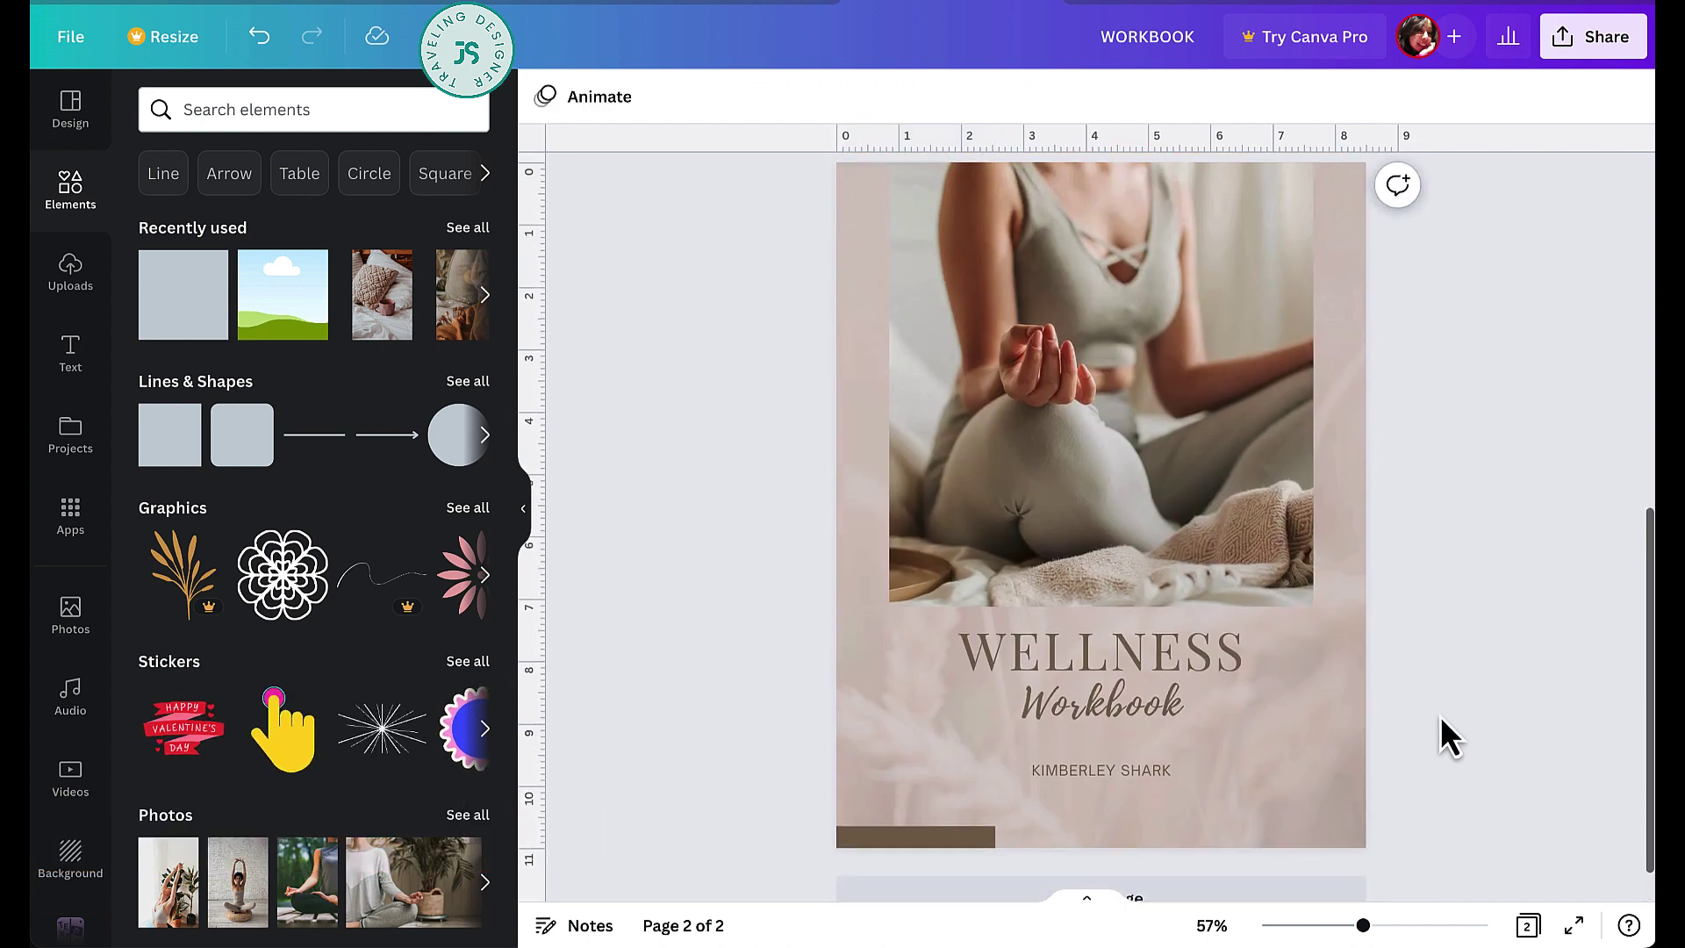
pyautogui.scroll(1, 1529, 662)
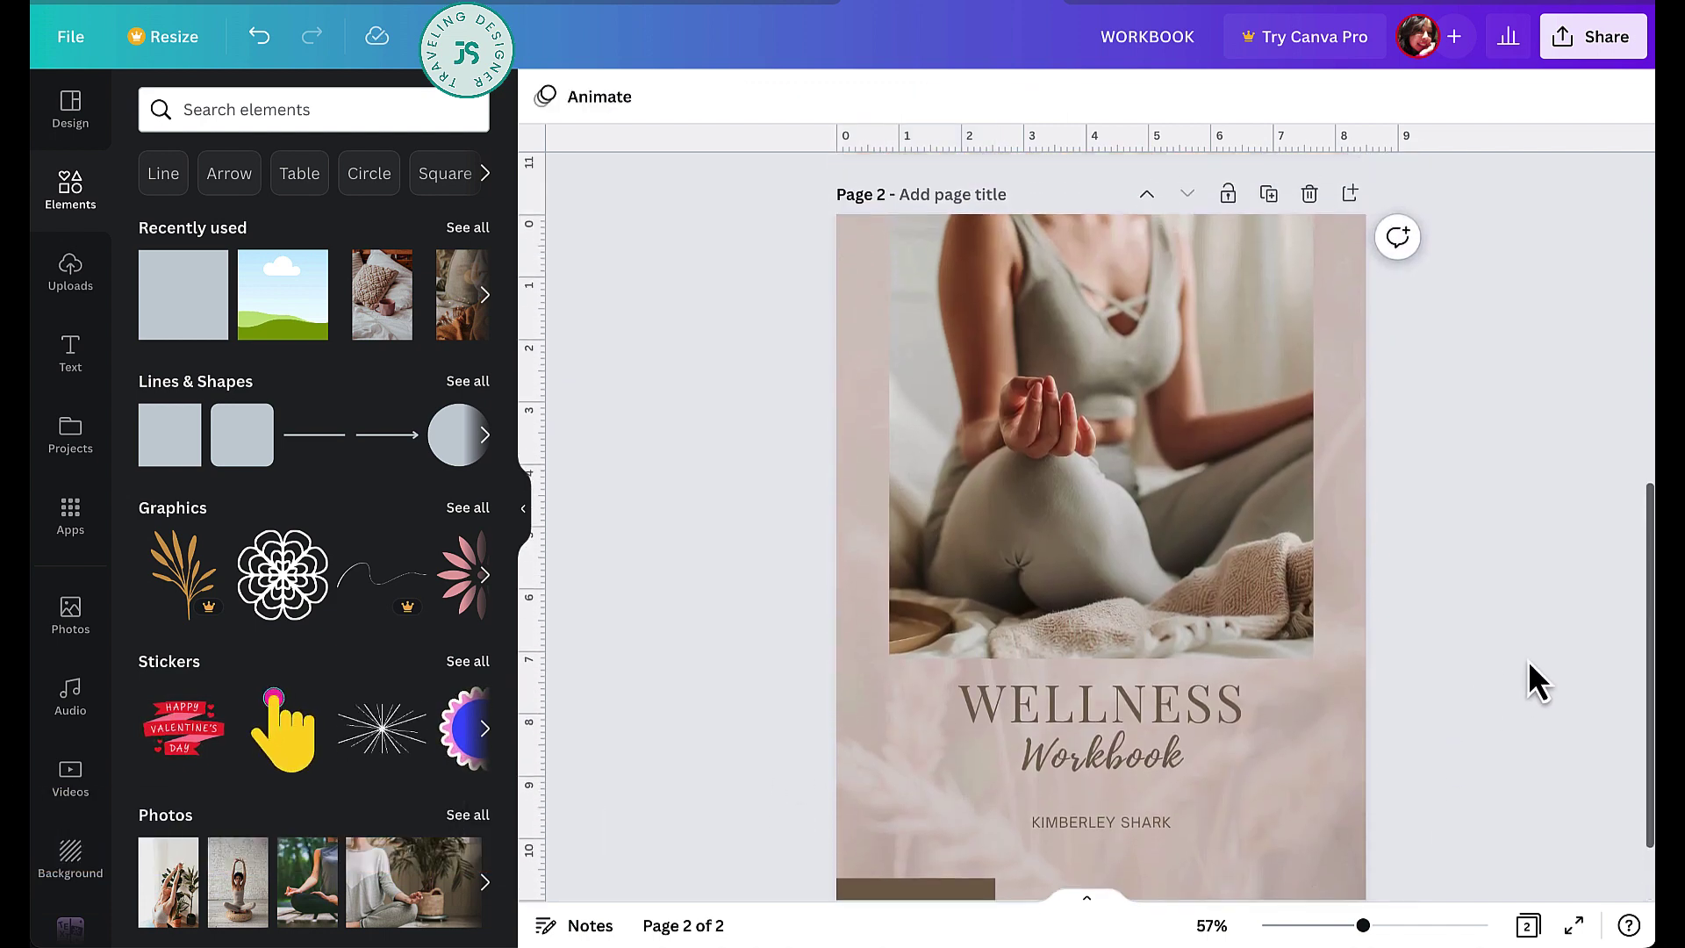
pyautogui.scroll(-2, 1529, 660)
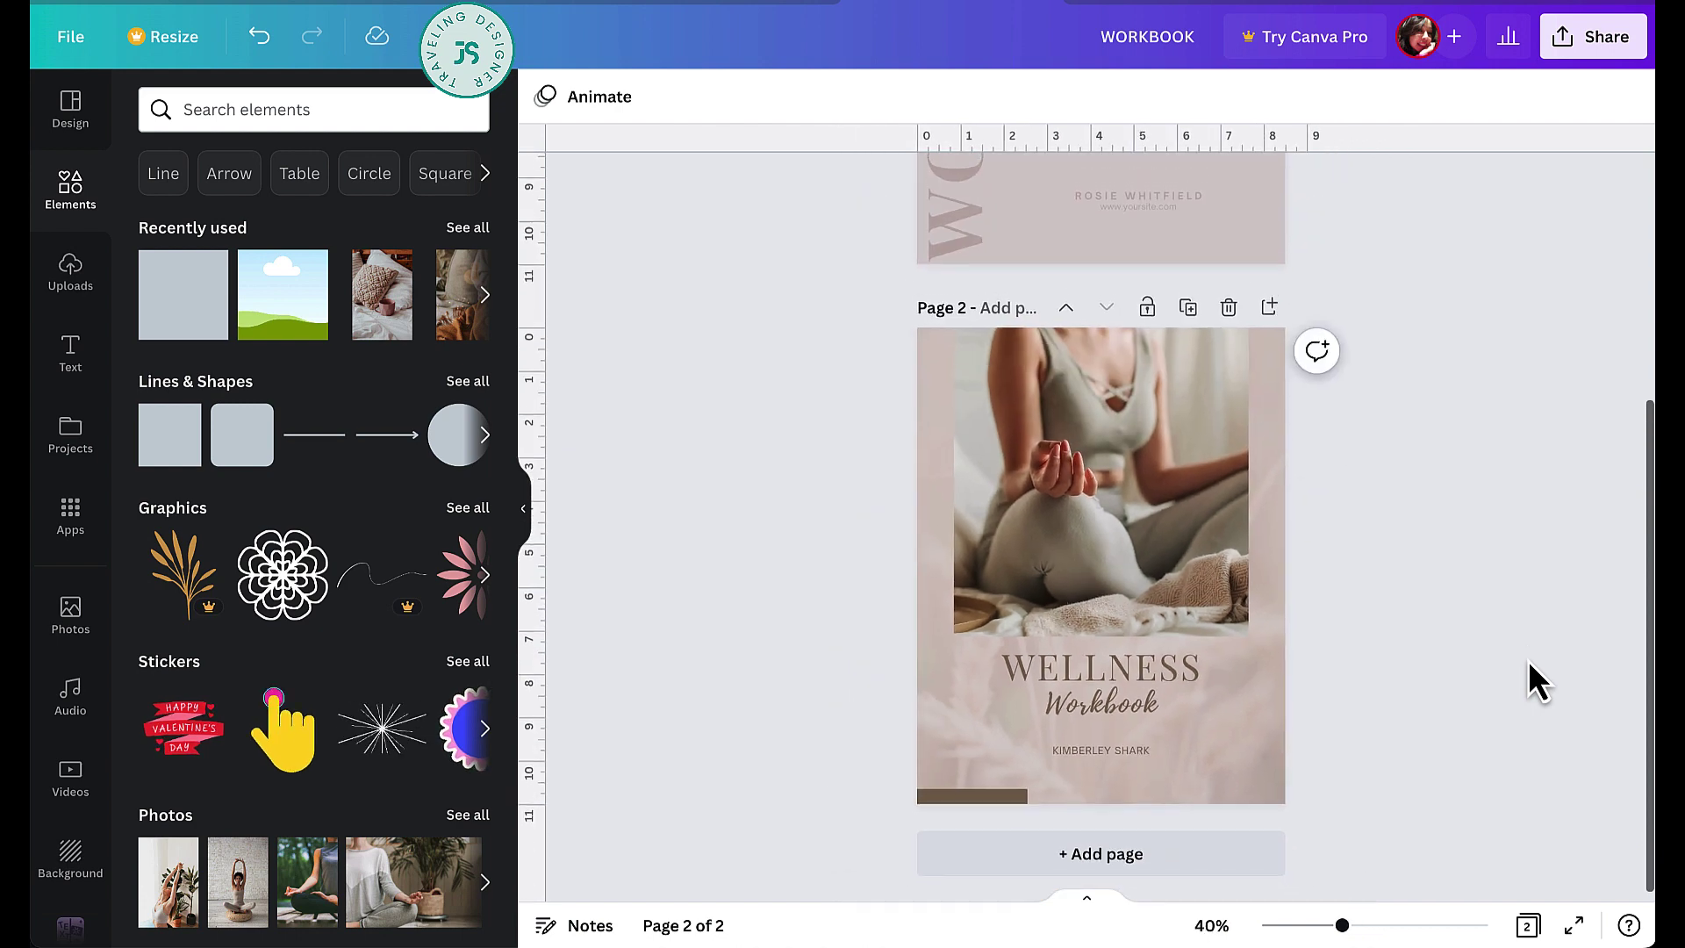
pyautogui.scroll(4, 1529, 660)
pyautogui.scroll(-5, 1530, 663)
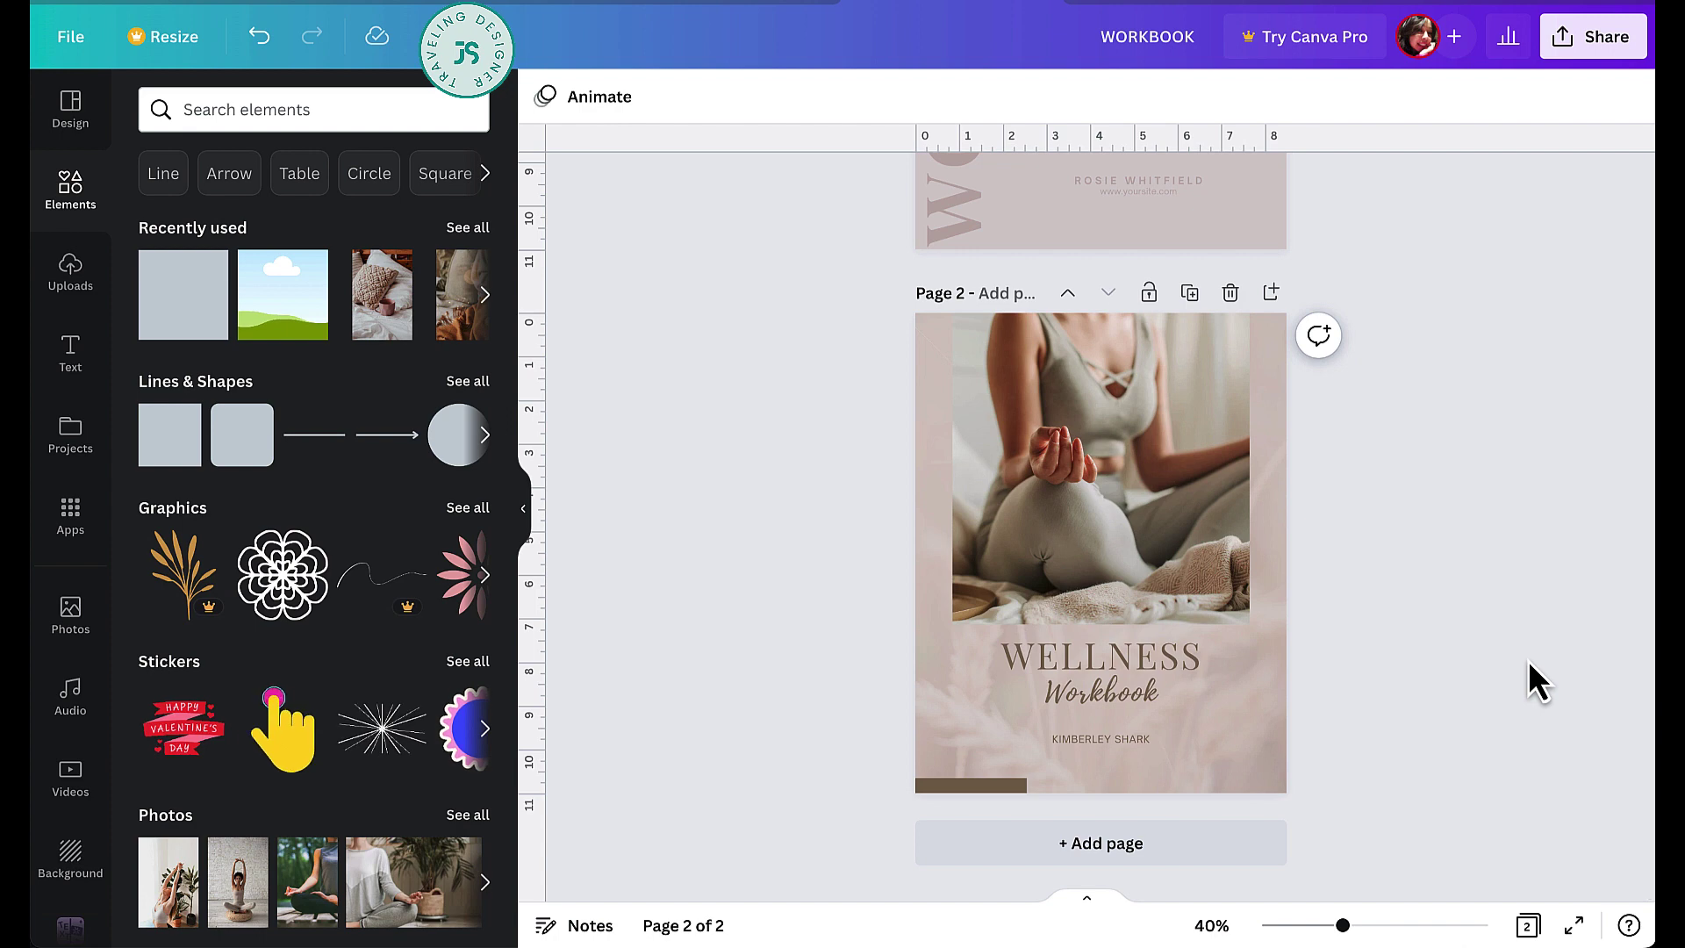
pyautogui.click(1201, 867)
# - Make page 3's background white and copy the photo from page 2
pyautogui.click(544, 96)
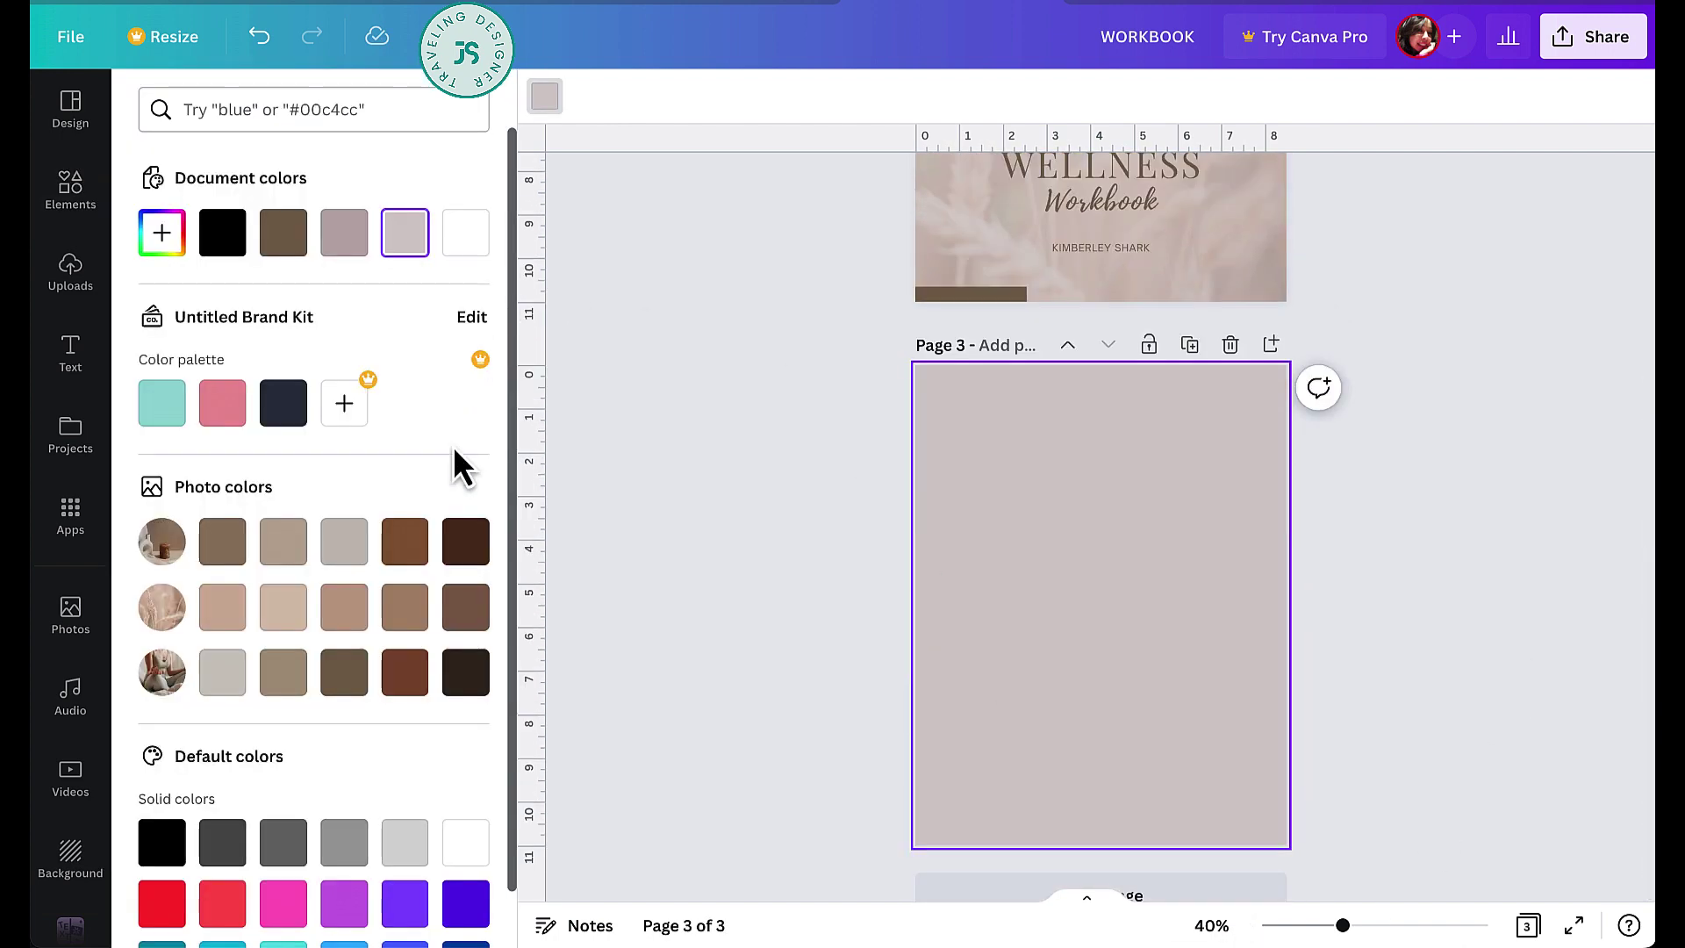
pyautogui.click(465, 847)
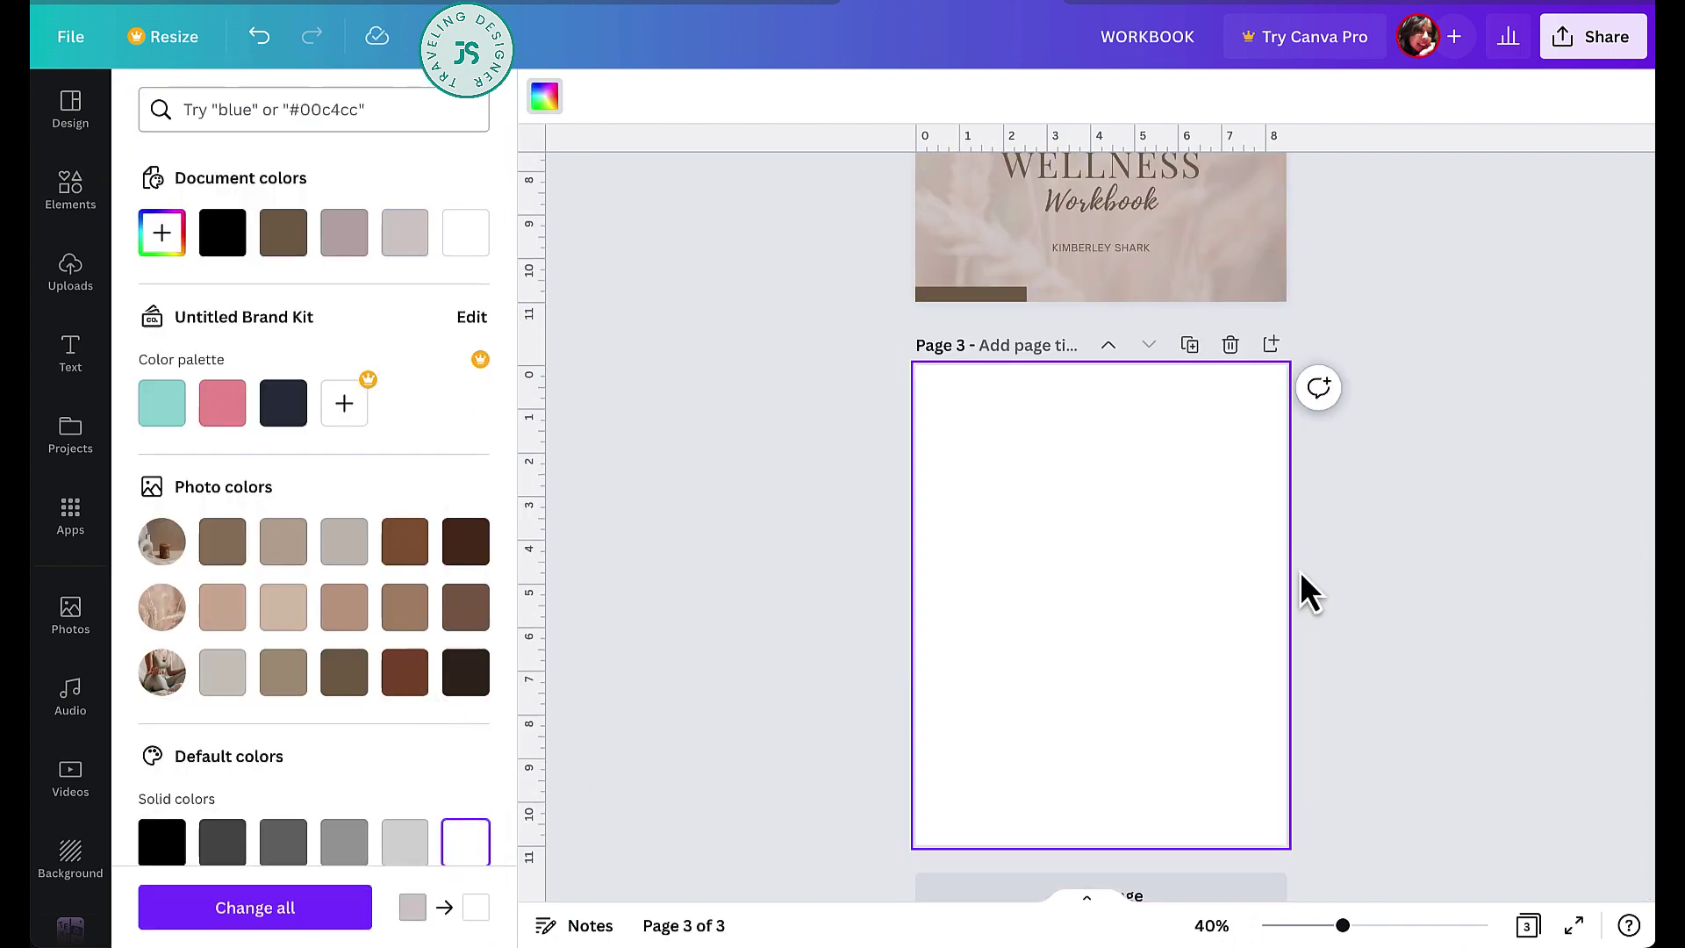
pyautogui.click(1334, 597)
pyautogui.scroll(3, 1334, 597)
pyautogui.click(1189, 254)
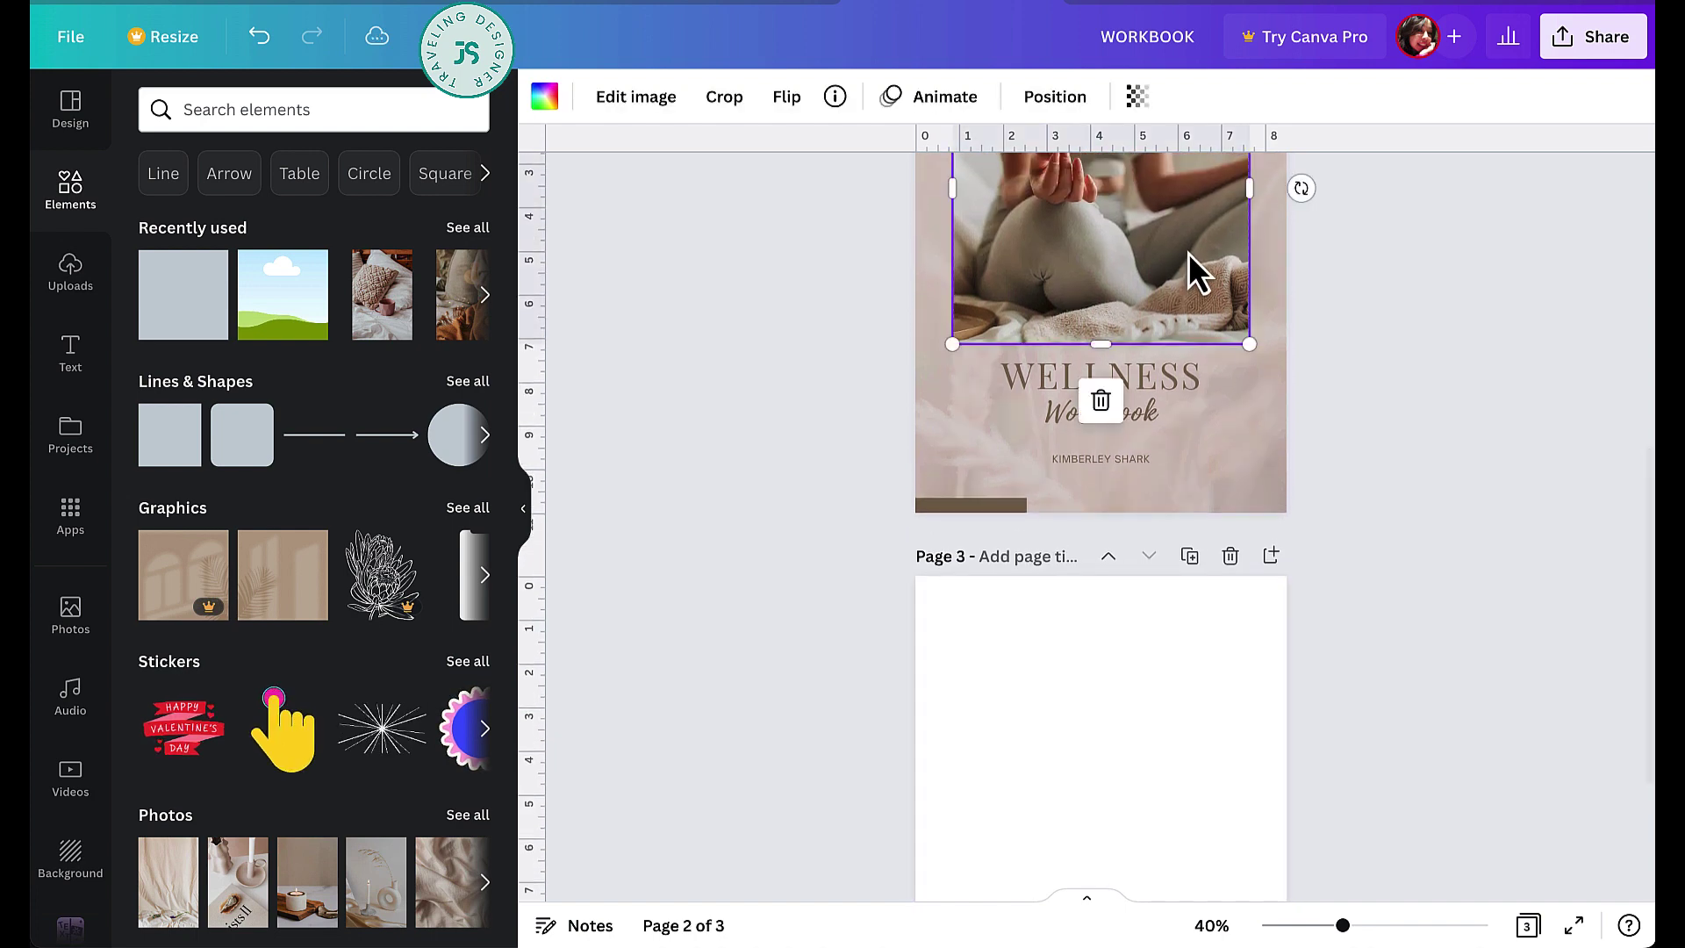
pyautogui.scroll(-3, 1188, 253)
# - Fit the copied photo full-width across page 3's top, trimming its bottom edge upward
pyautogui.click(1162, 418)
pyautogui.moveTo(1151, 452); pyautogui.dragTo(1135, 432)
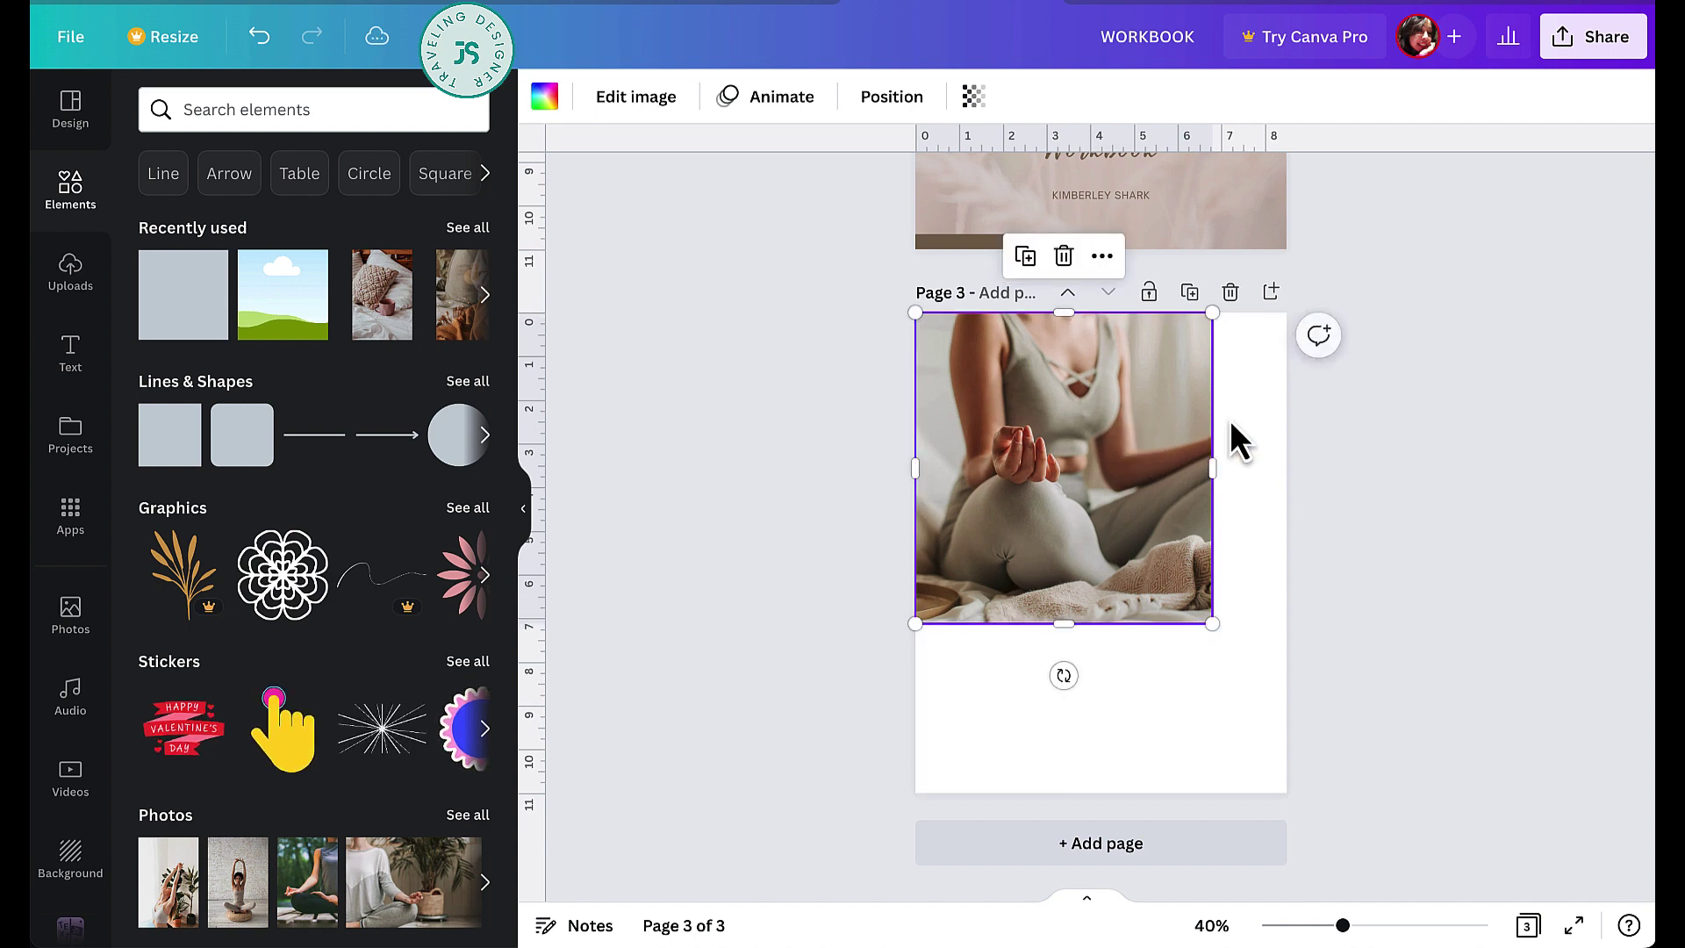
pyautogui.moveTo(1214, 467); pyautogui.dragTo(1287, 466)
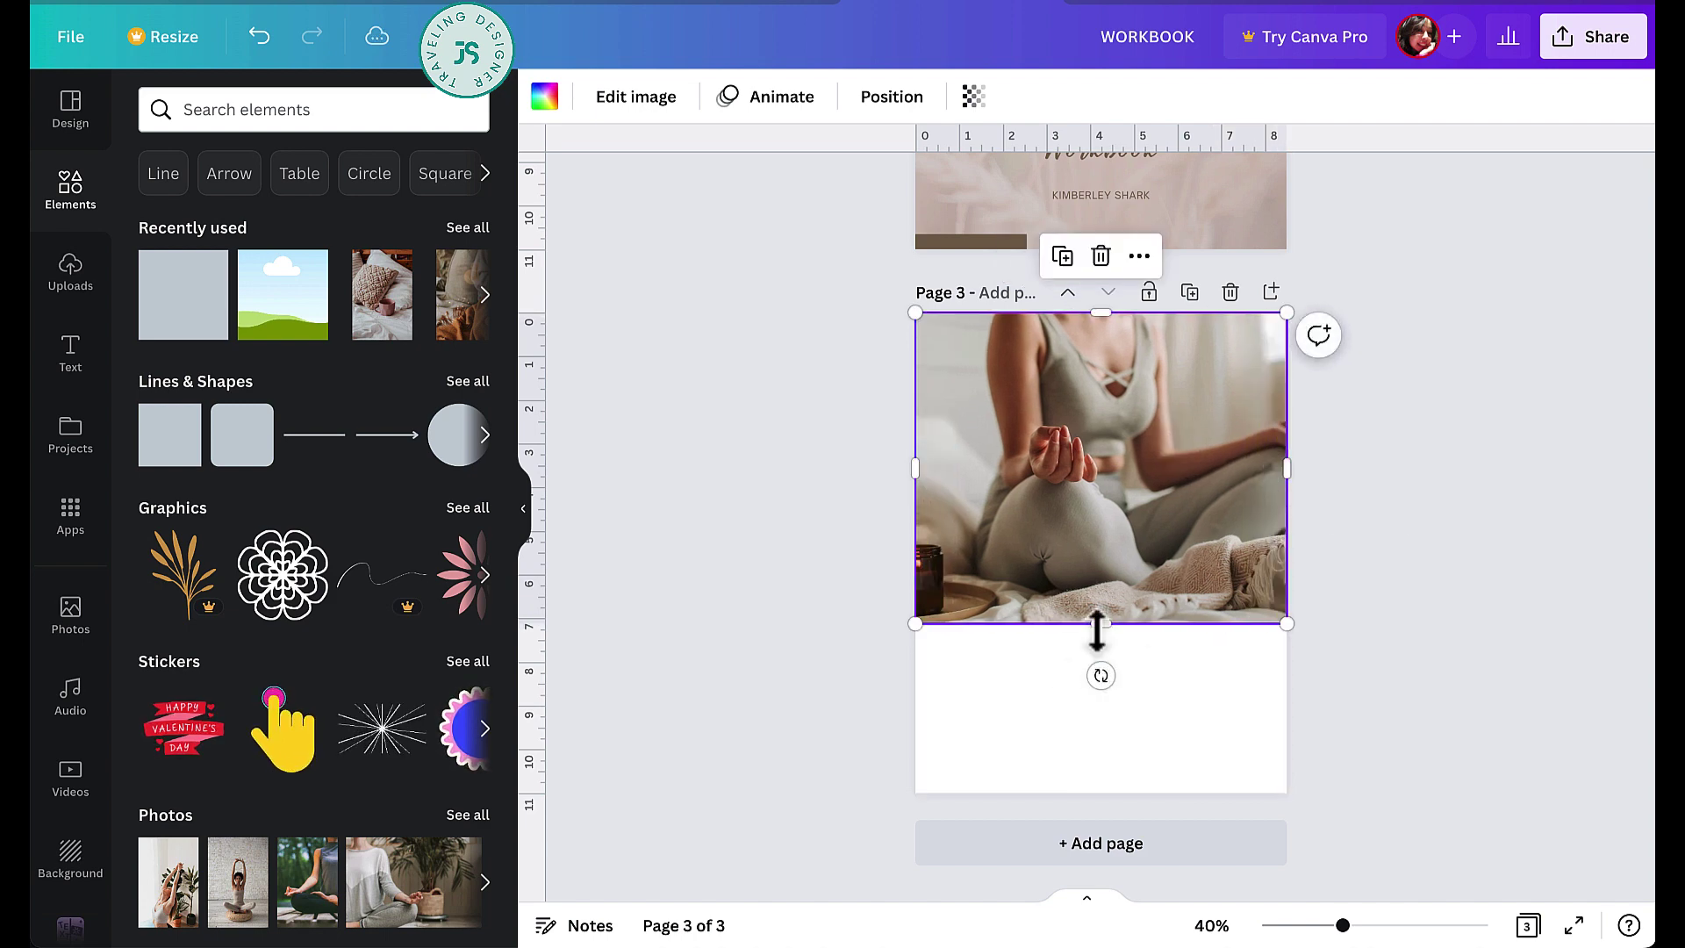
pyautogui.moveTo(1098, 625); pyautogui.dragTo(1095, 571)
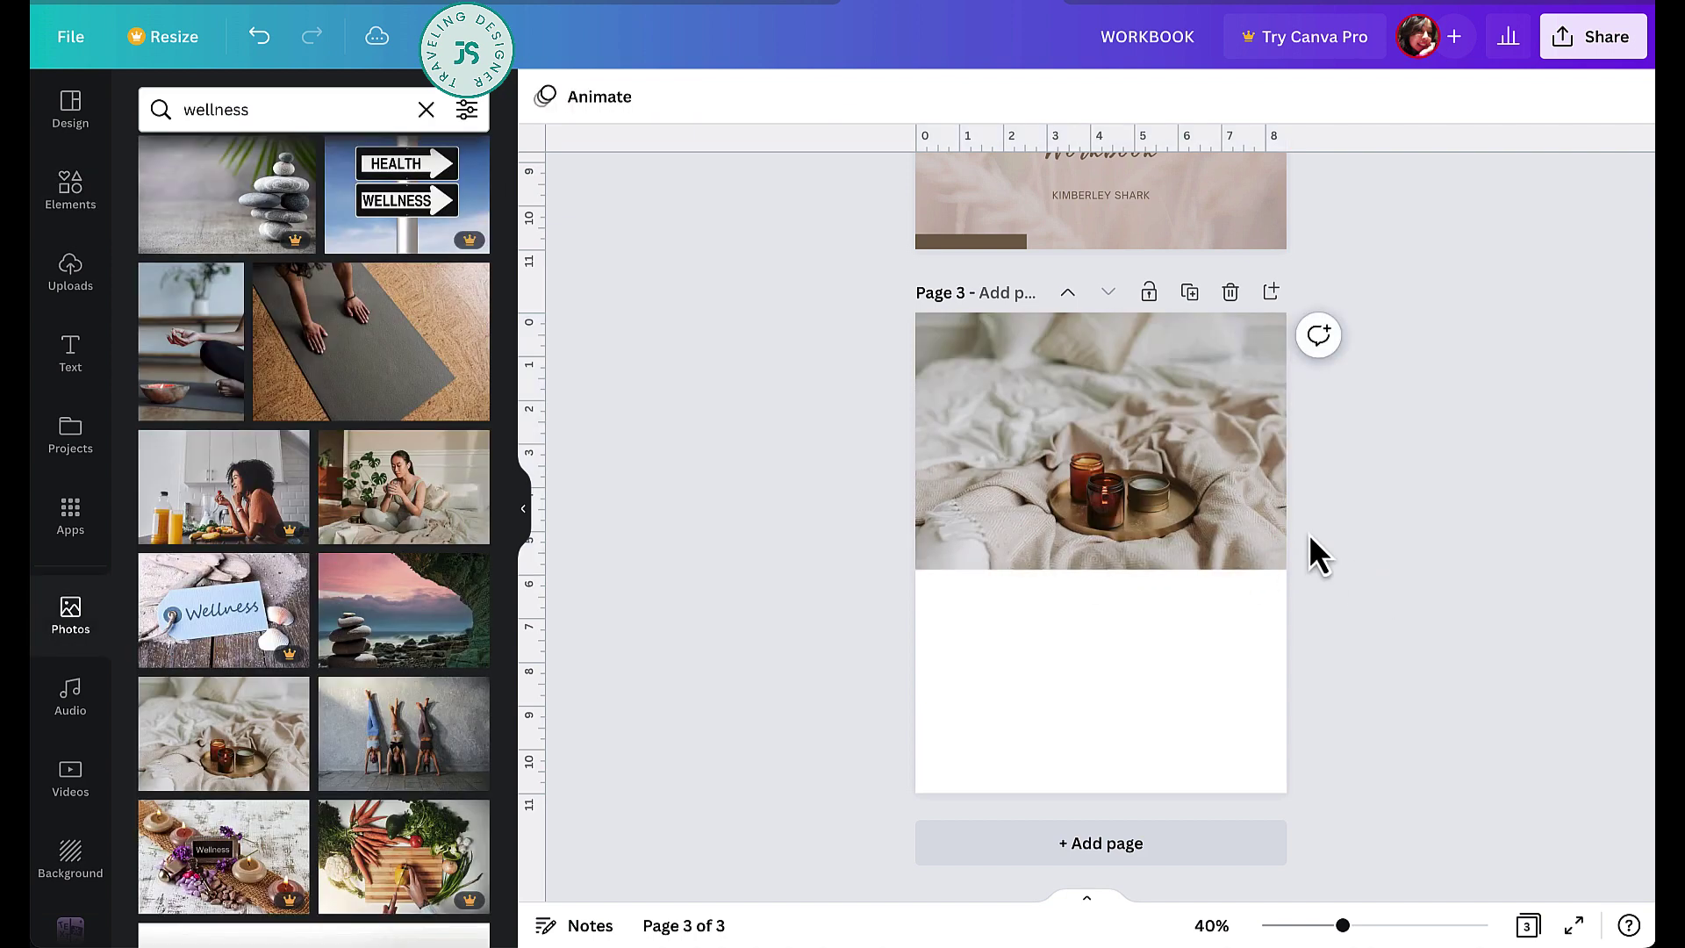
pyautogui.scroll(3, 929, 340)
pyautogui.scroll(-1, 929, 340)
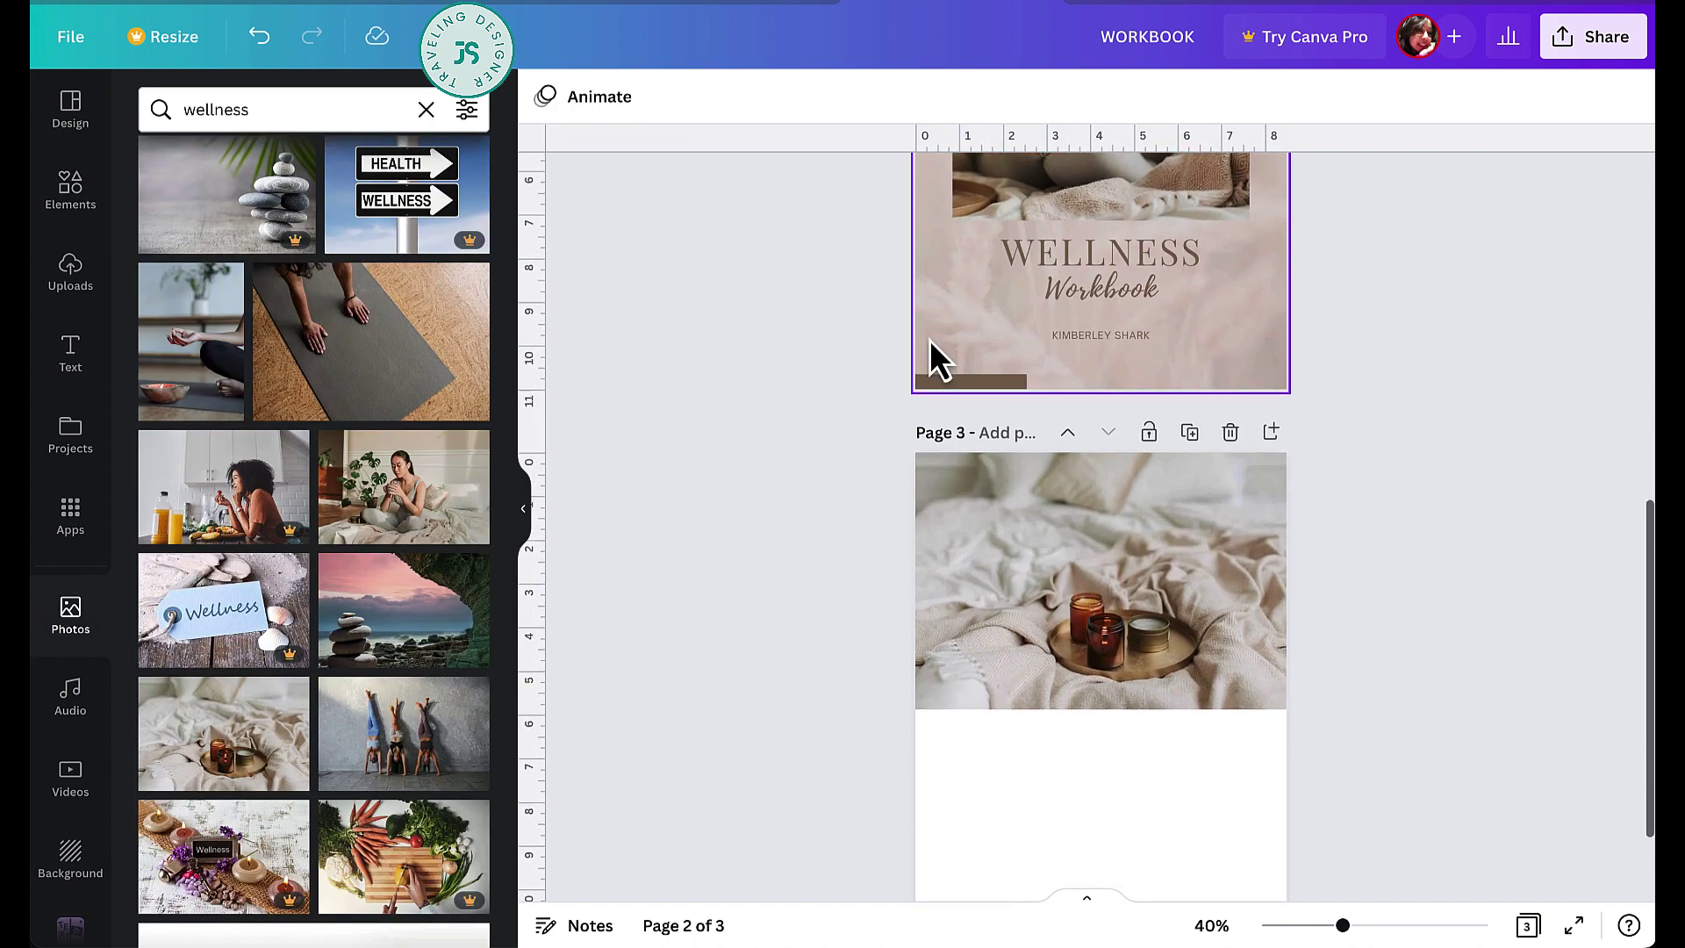
# - Paste page 2's brown bar onto page 3 and resize it into a wide, centred rectangle
pyautogui.click(951, 357)
pyautogui.scroll(-1, 951, 361)
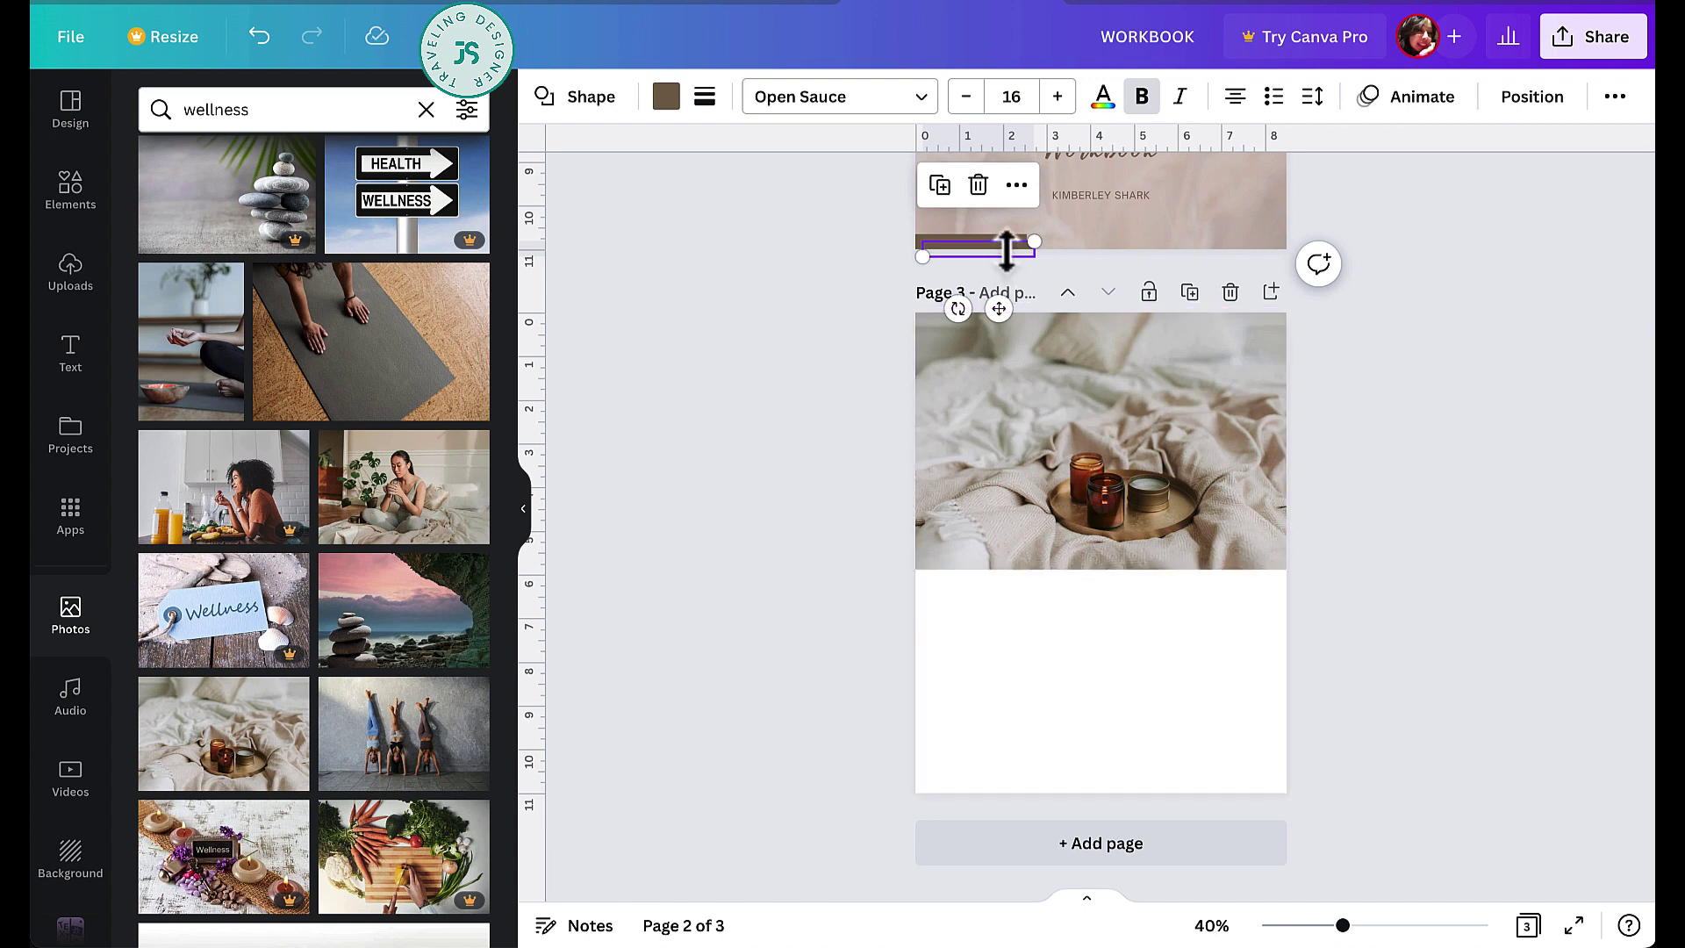
pyautogui.hotkey('ctrl', 'z')
pyautogui.click(1142, 677)
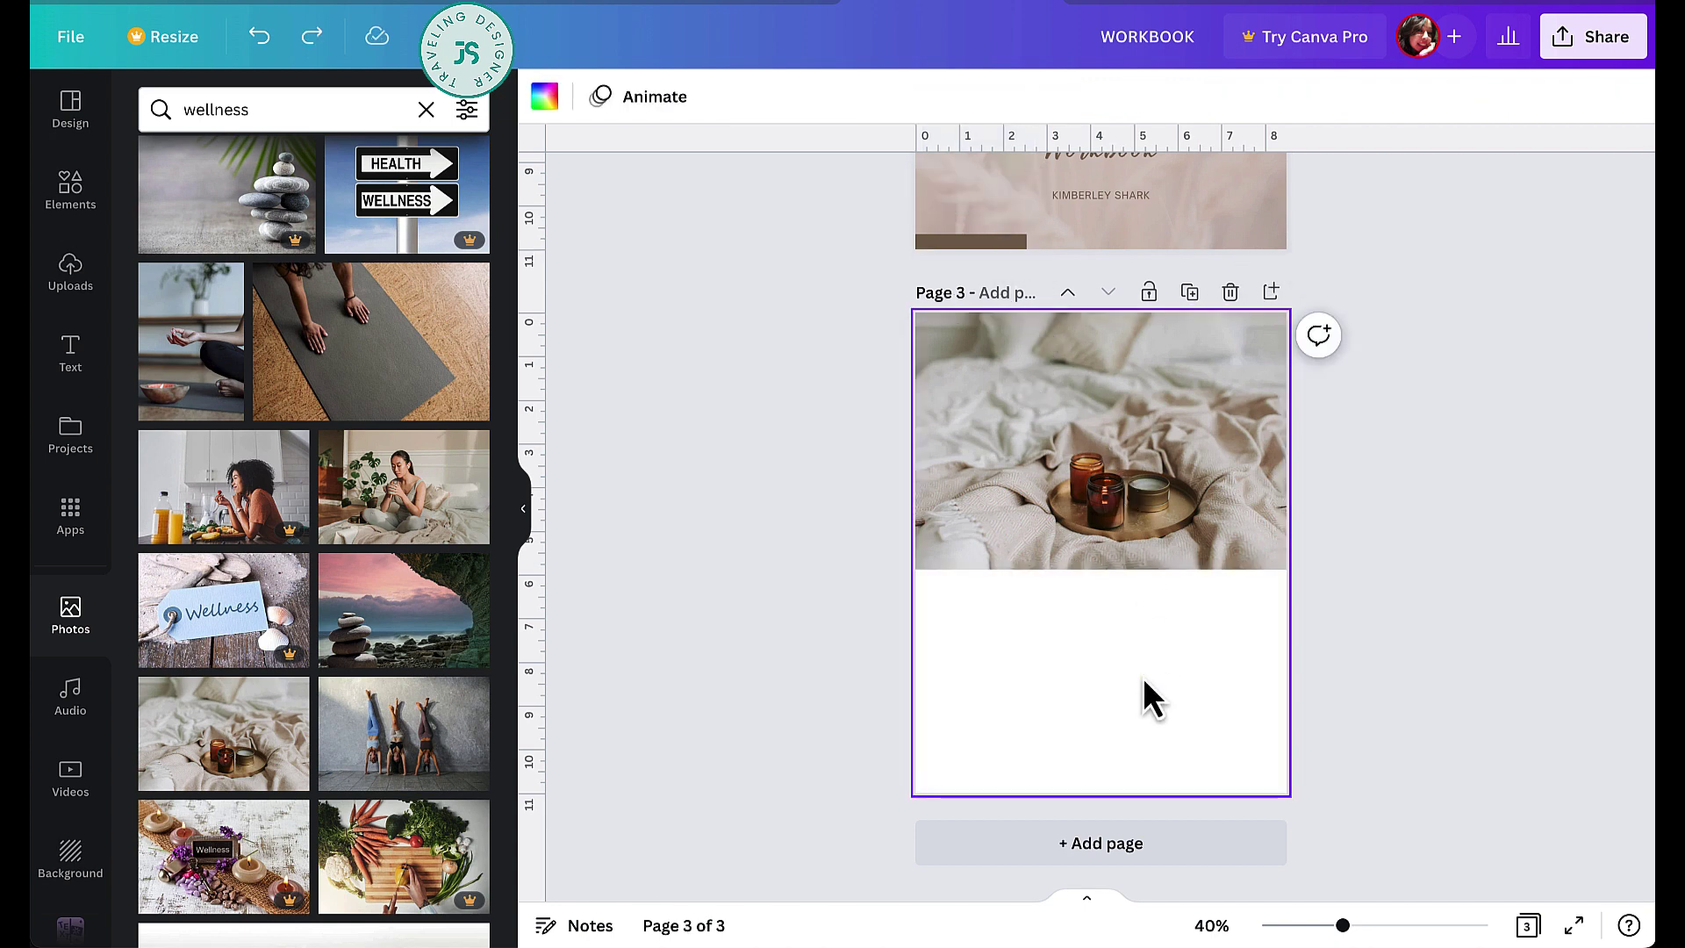
pyautogui.hotkey('ctrl', 'v')
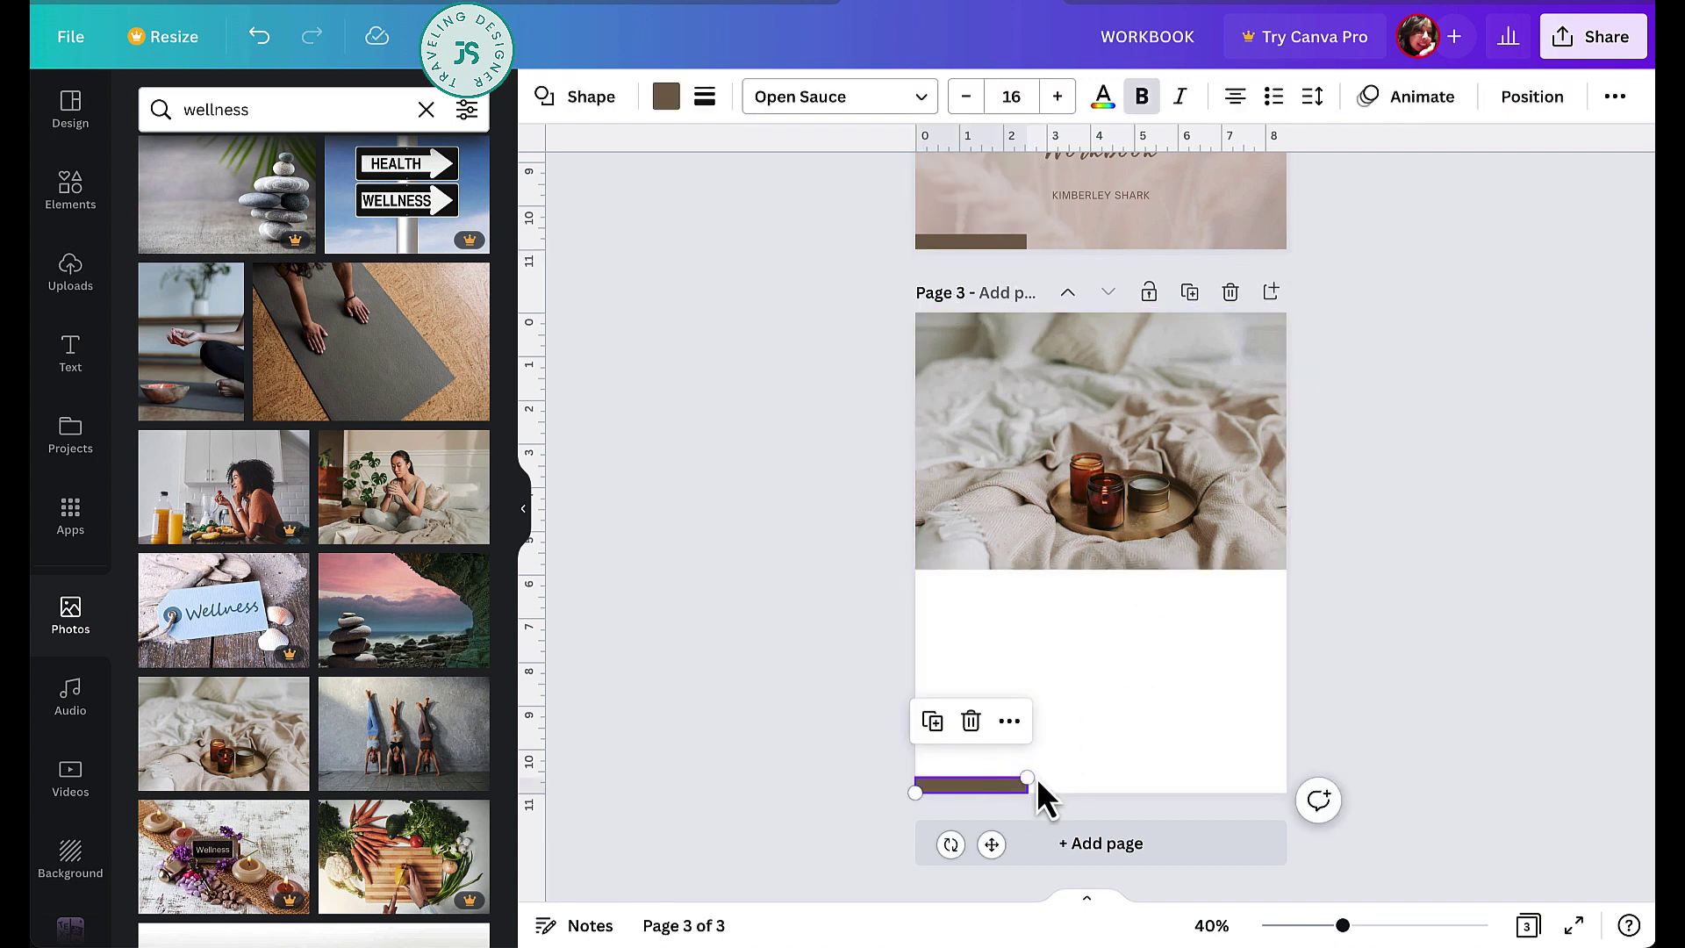
pyautogui.moveTo(1025, 779); pyautogui.dragTo(1153, 569)
pyautogui.moveTo(1102, 681); pyautogui.dragTo(1159, 664)
pyautogui.moveTo(983, 675); pyautogui.dragTo(960, 674)
pyautogui.moveTo(1215, 685); pyautogui.dragTo(1236, 683)
# - Fill the rectangle light grey from the photo colours, then select page 2's WELLNESS and Workbook lines
pyautogui.click(666, 98)
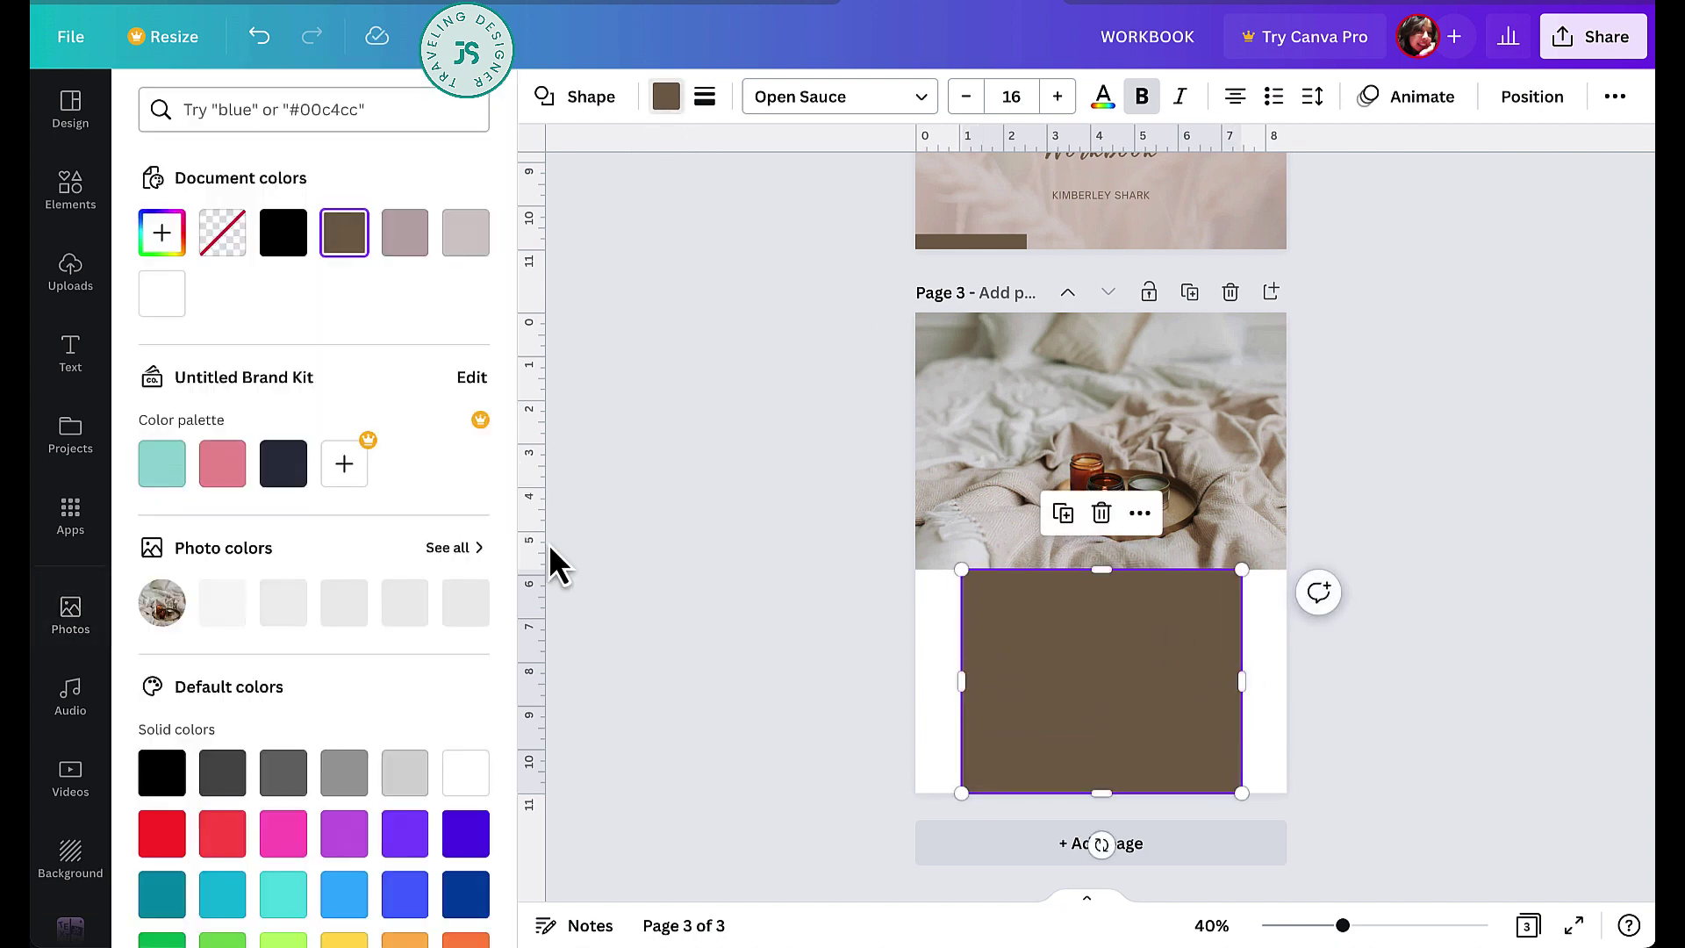
pyautogui.click(222, 606)
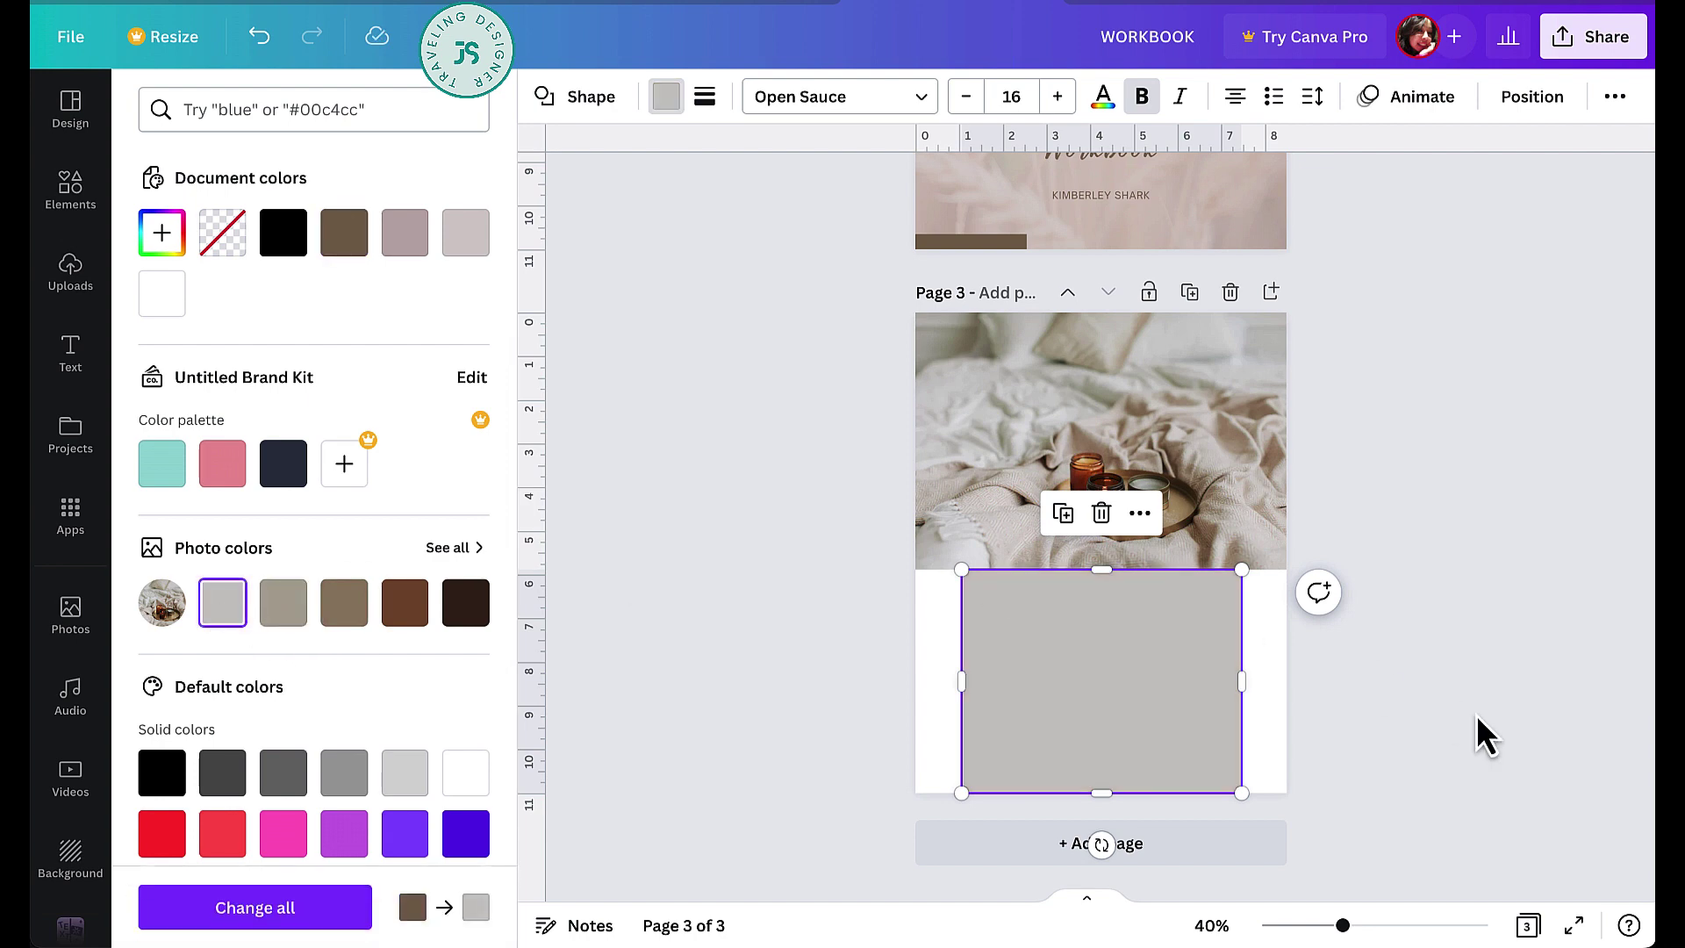
pyautogui.click(1424, 687)
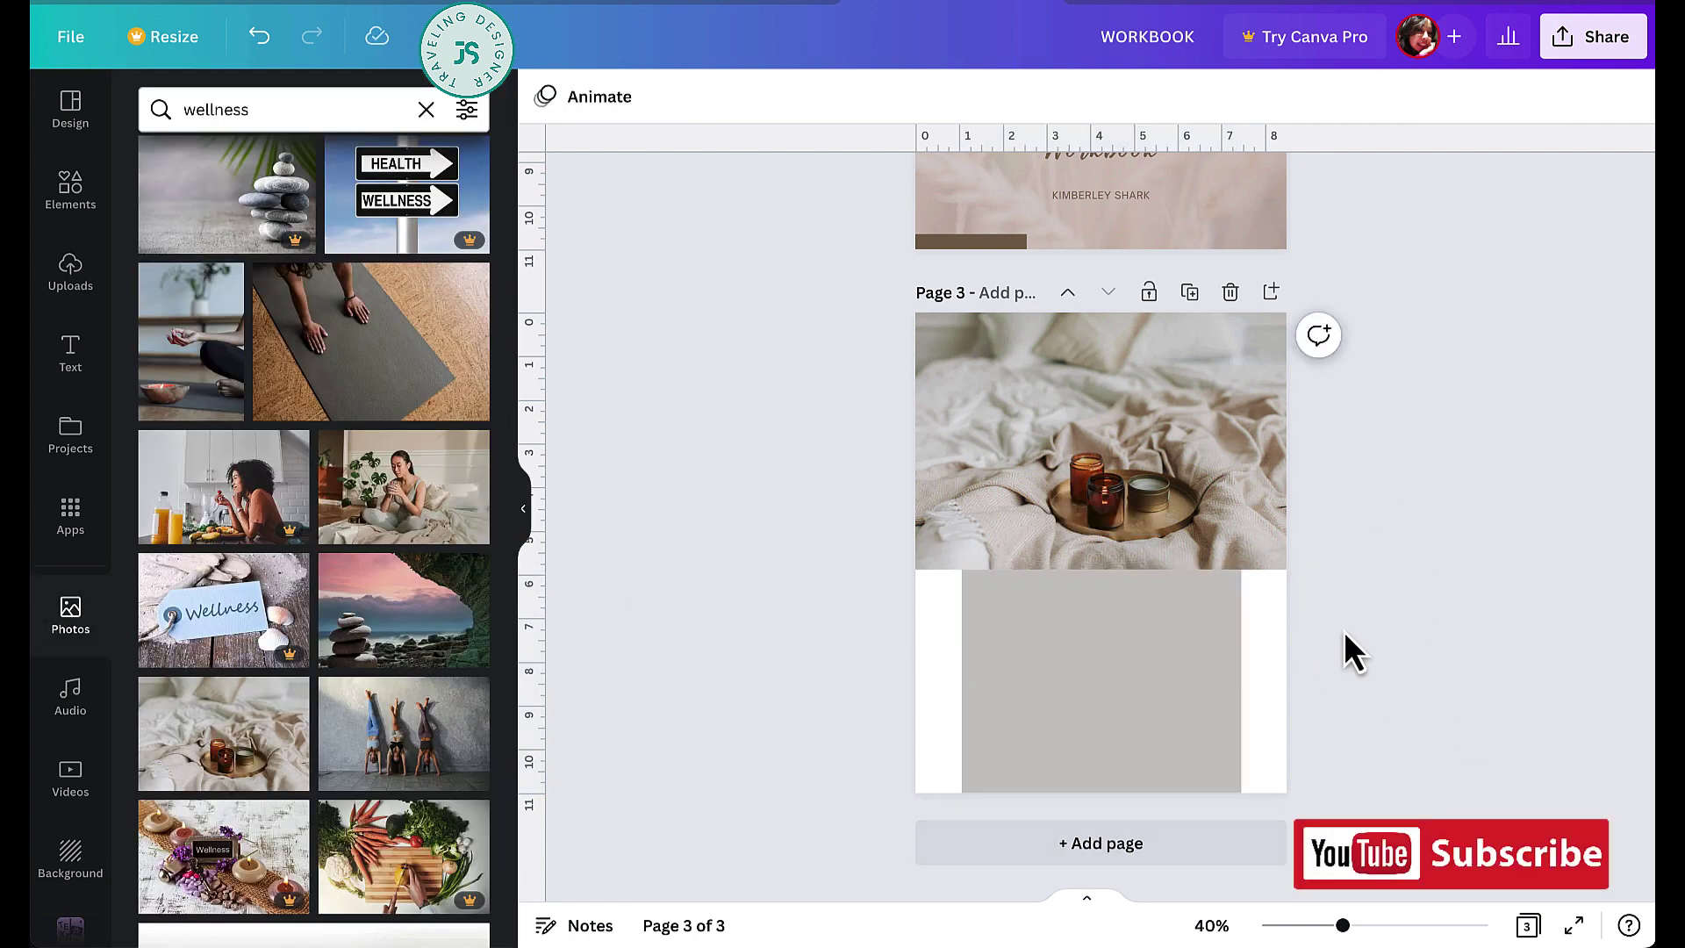
pyautogui.scroll(1, 1258, 342)
pyautogui.scroll(2, 1264, 360)
pyautogui.click(1146, 249)
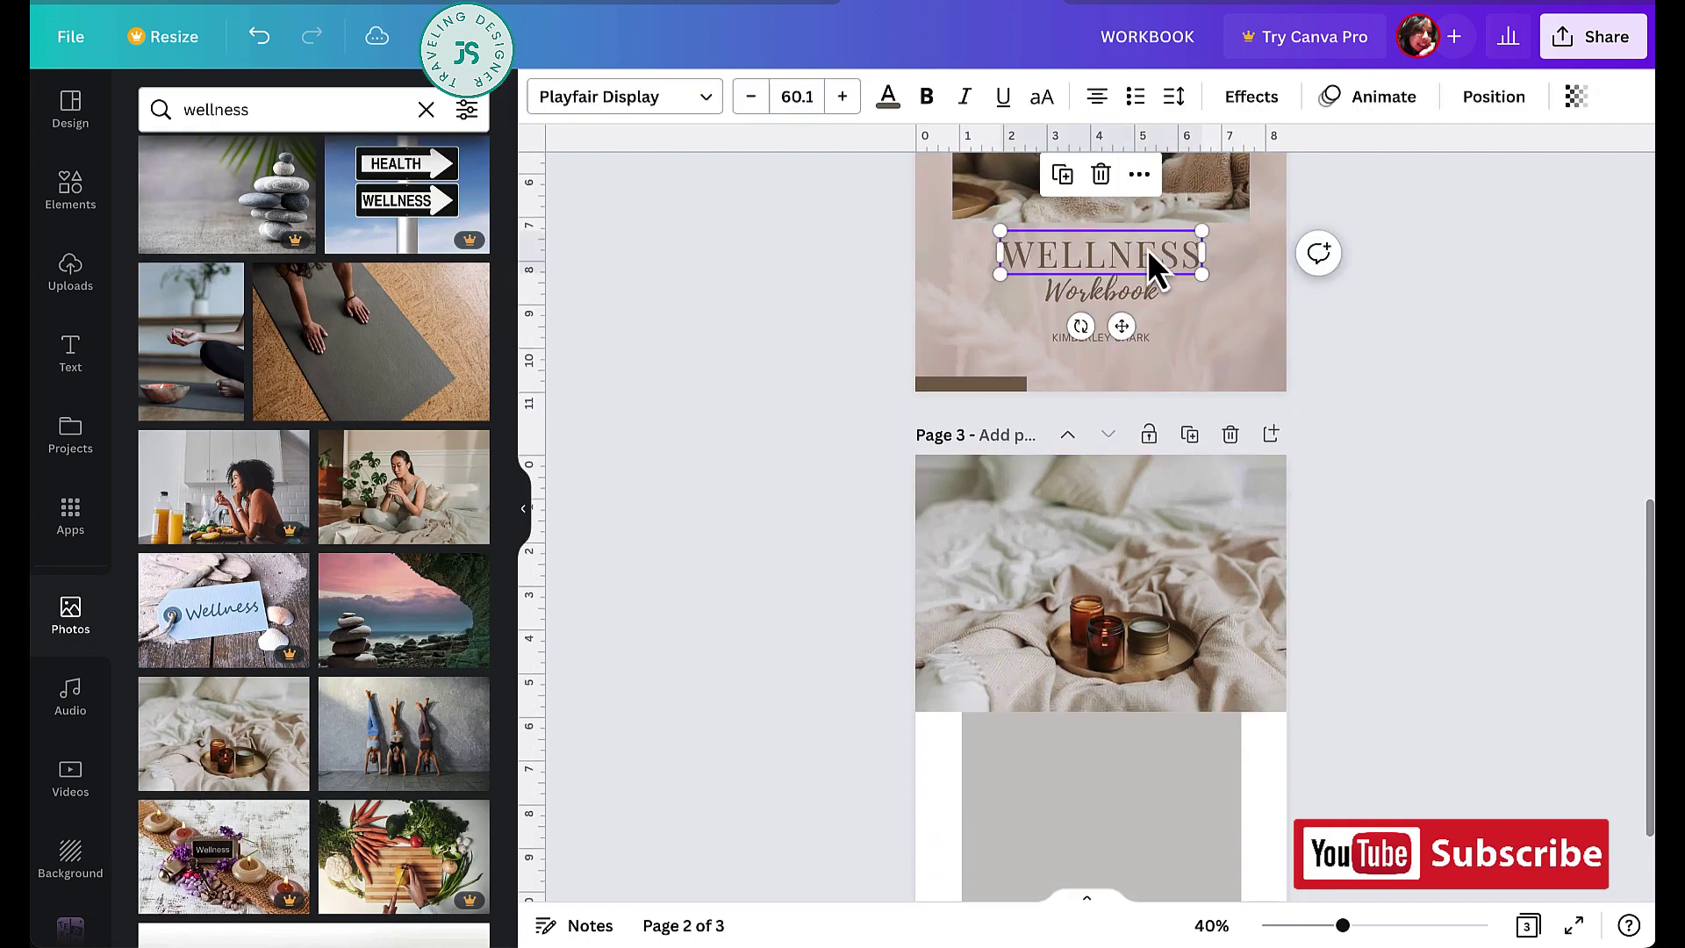
pyautogui.keyDown('shift'); pyautogui.click(1139, 292); pyautogui.keyUp('shift')
# - Paste the WELLNESS Workbook title onto page 3's grey block and recolour its text dark grey
pyautogui.scroll(-3, 1140, 292)
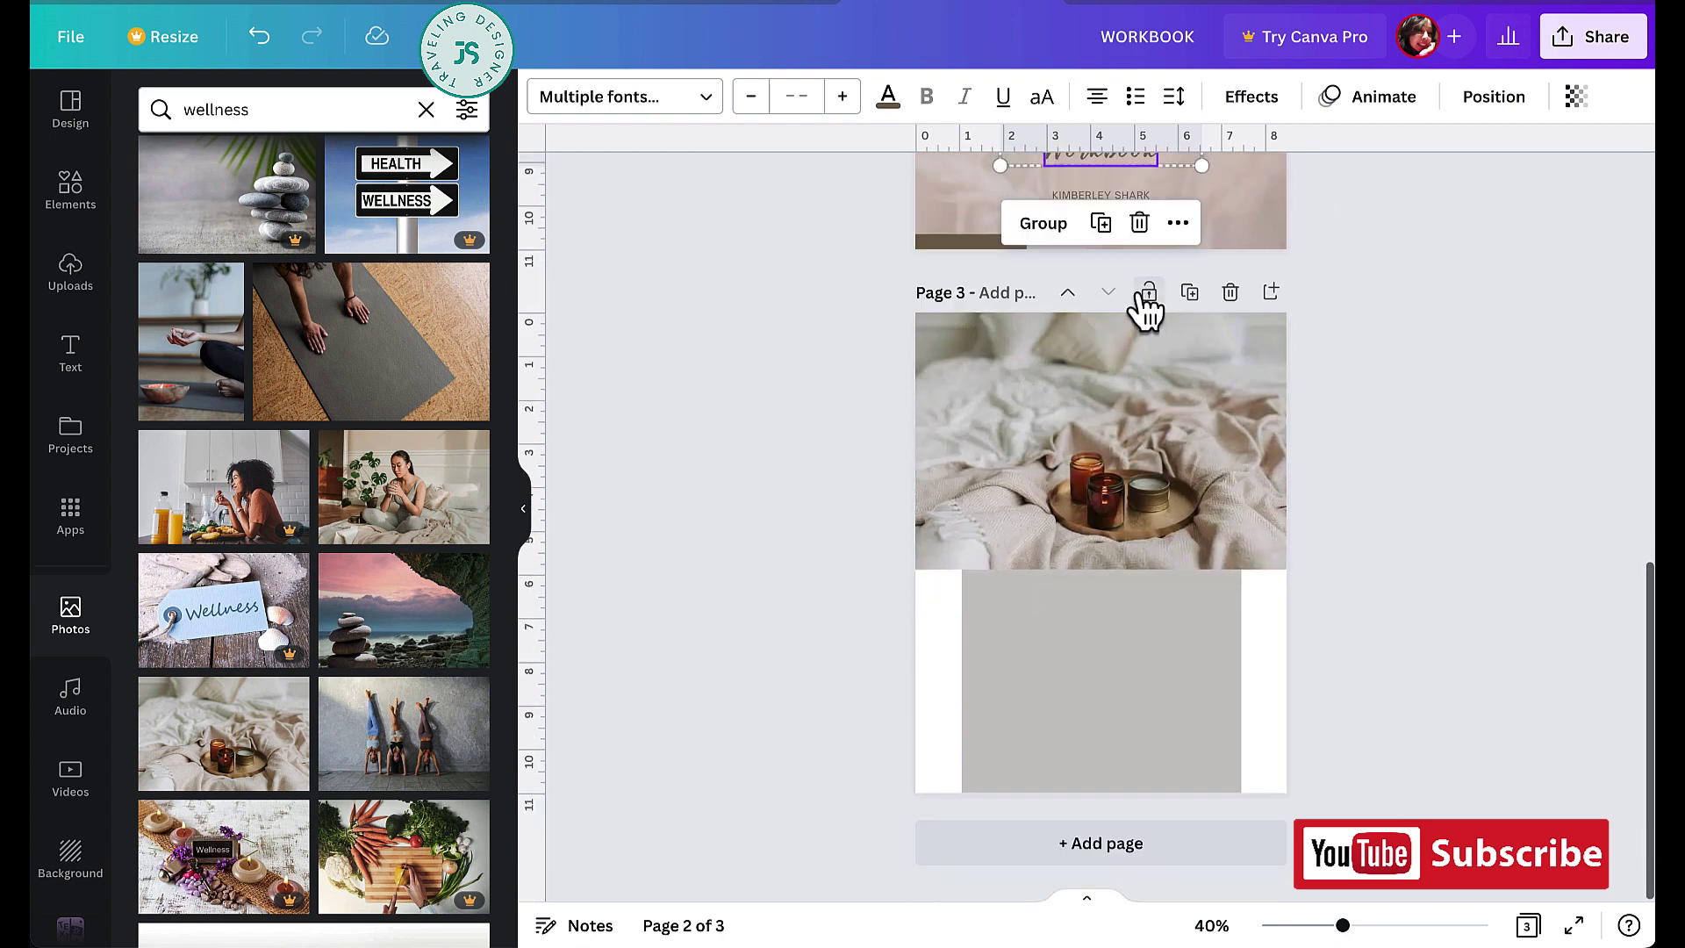
pyautogui.click(1290, 607)
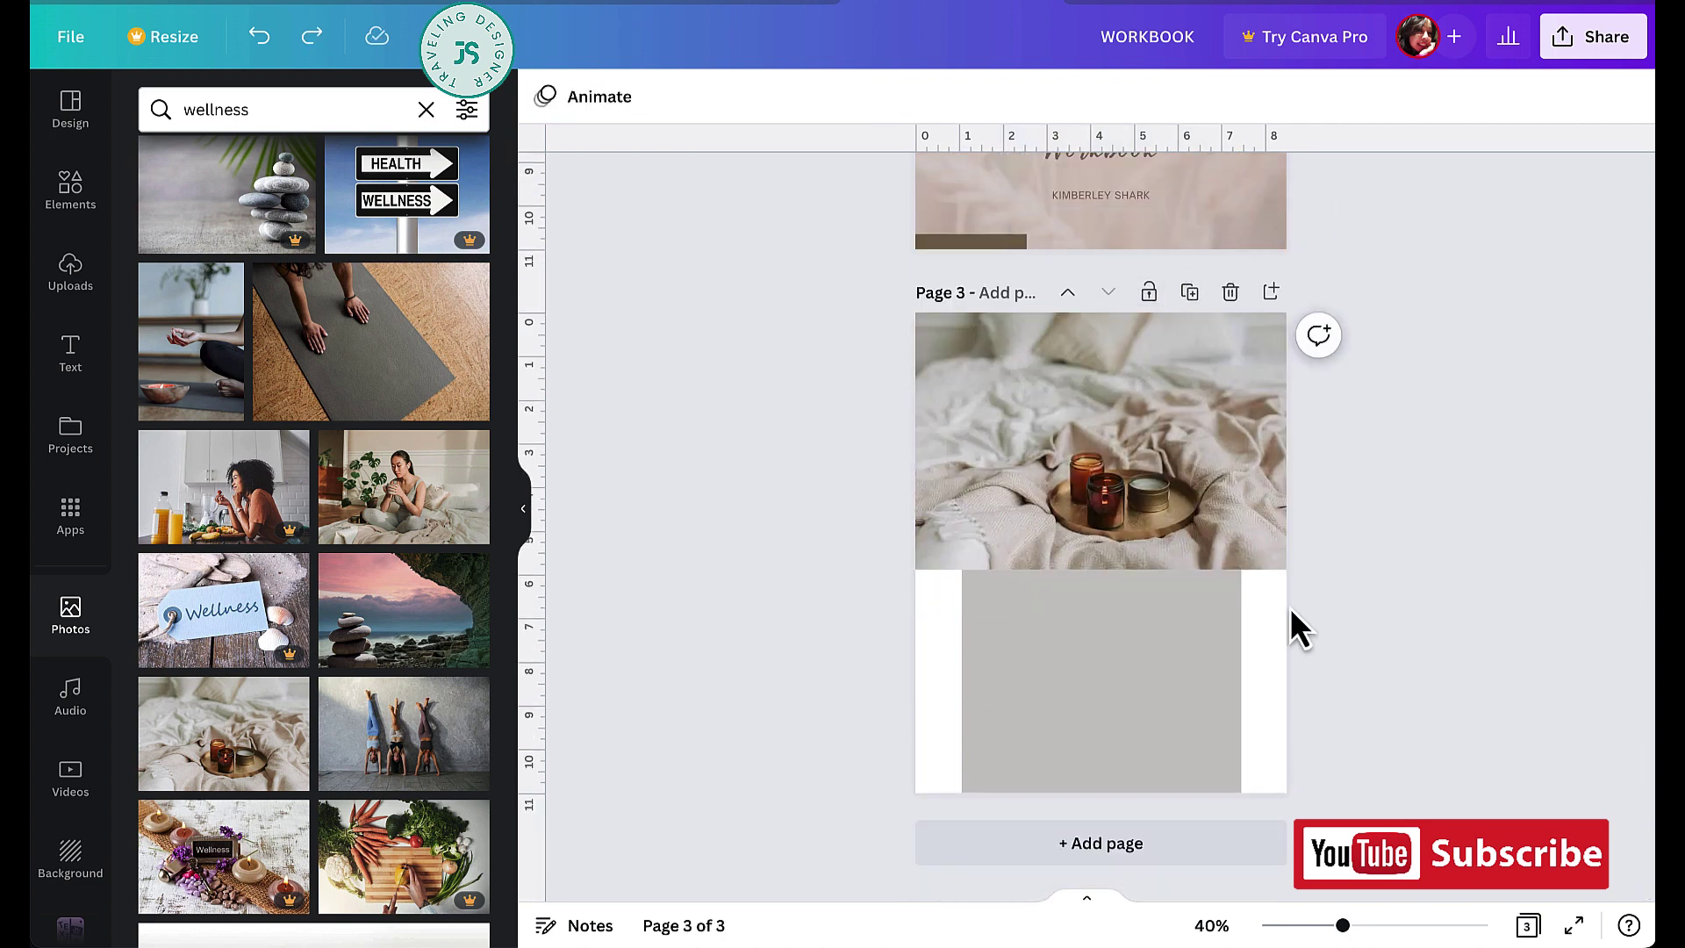
pyautogui.hotkey('ctrl', 'v')
pyautogui.moveTo(1171, 654); pyautogui.dragTo(1171, 620)
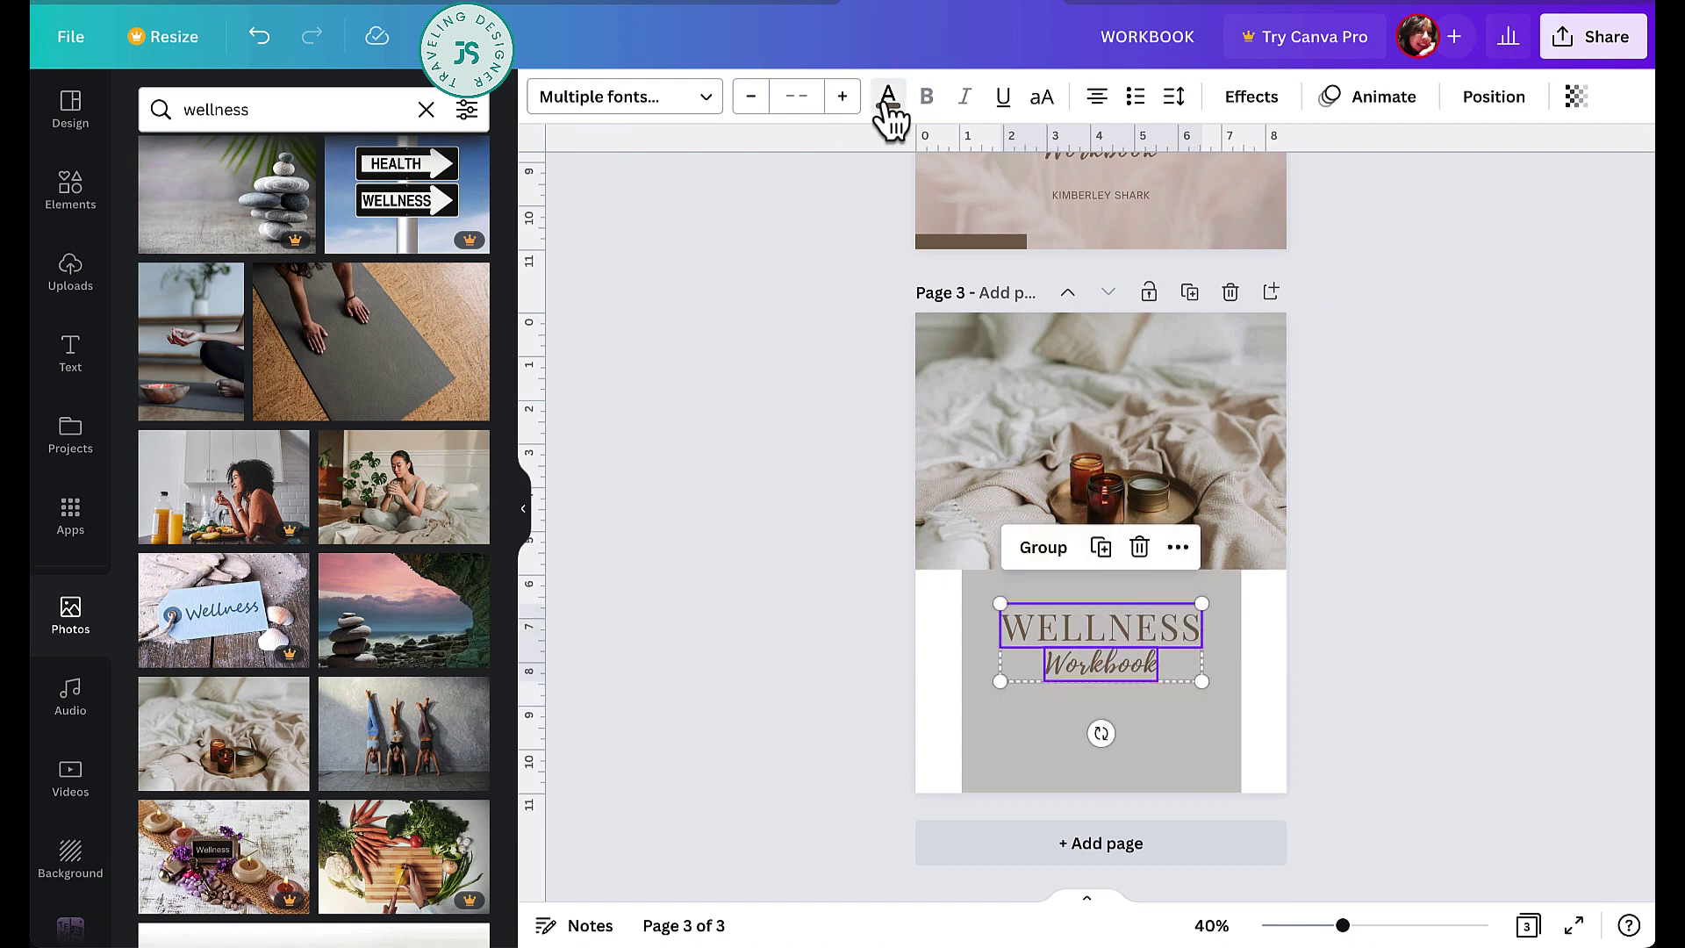
pyautogui.click(887, 98)
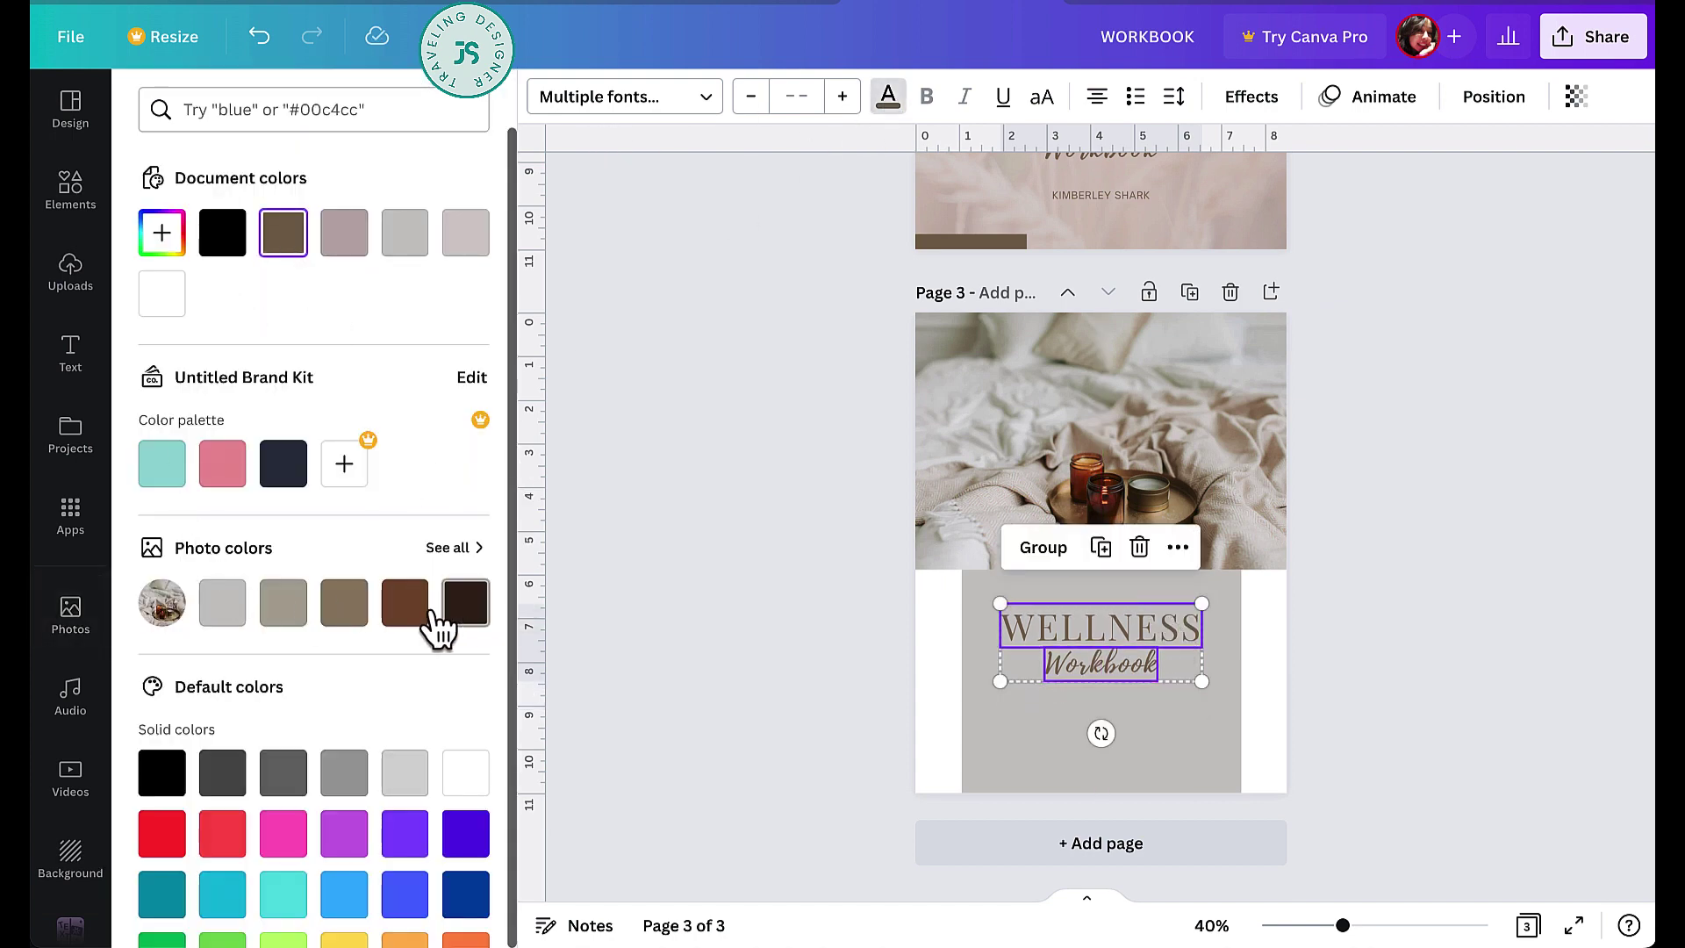
pyautogui.click(283, 606)
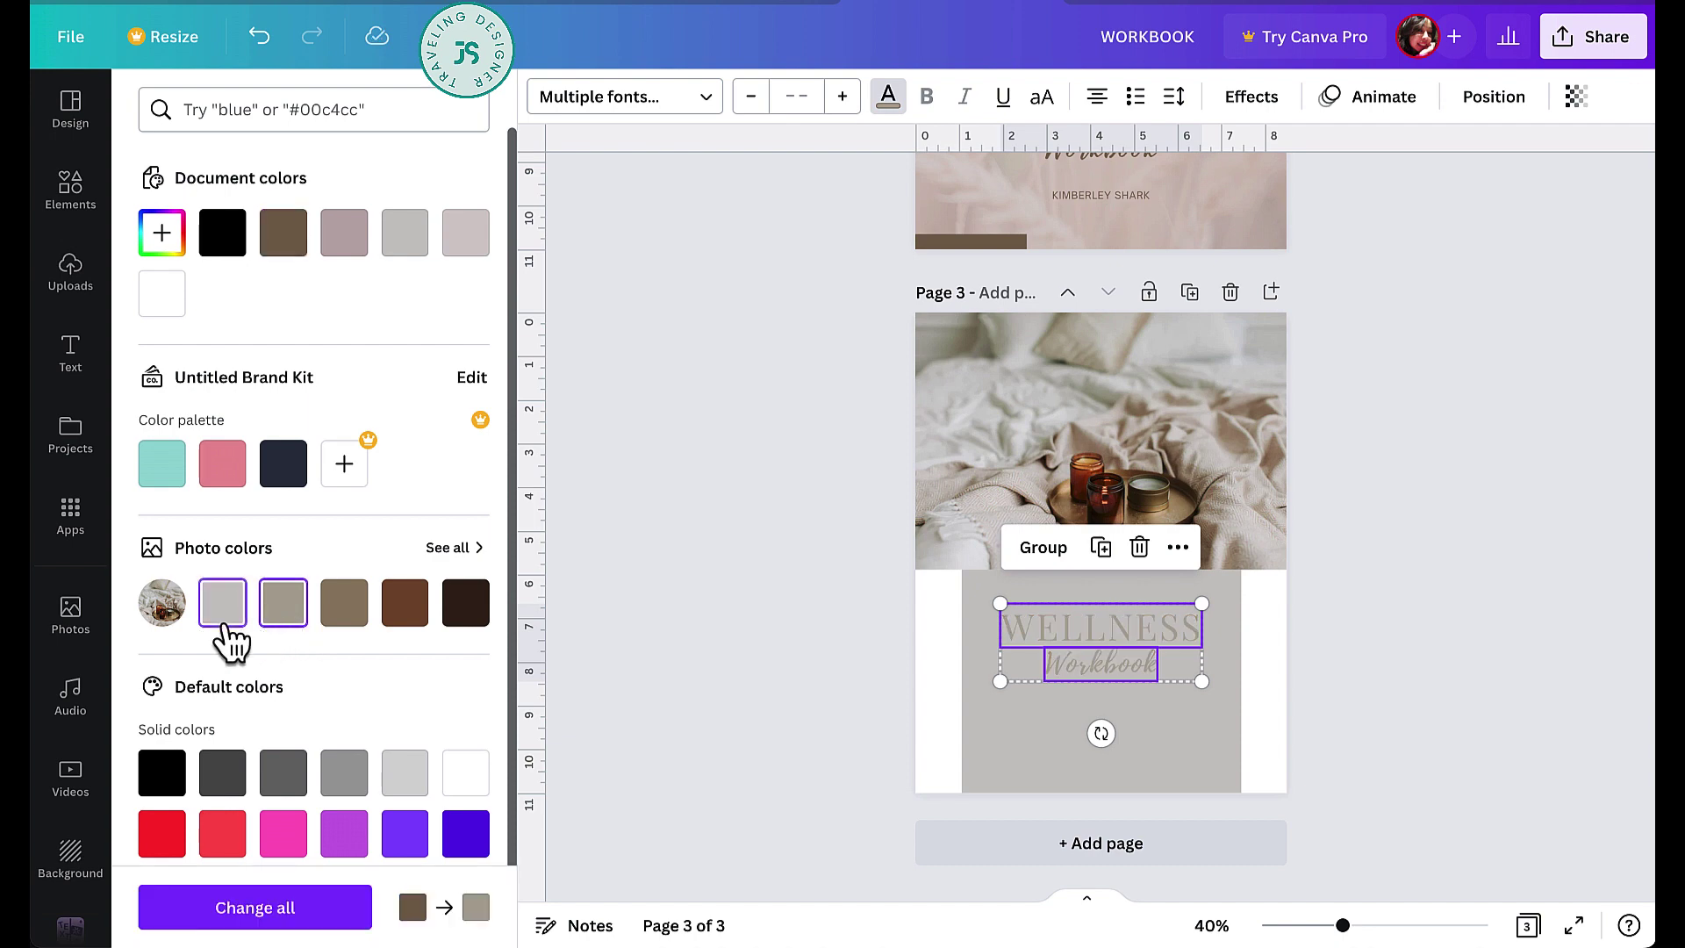
pyautogui.click(279, 781)
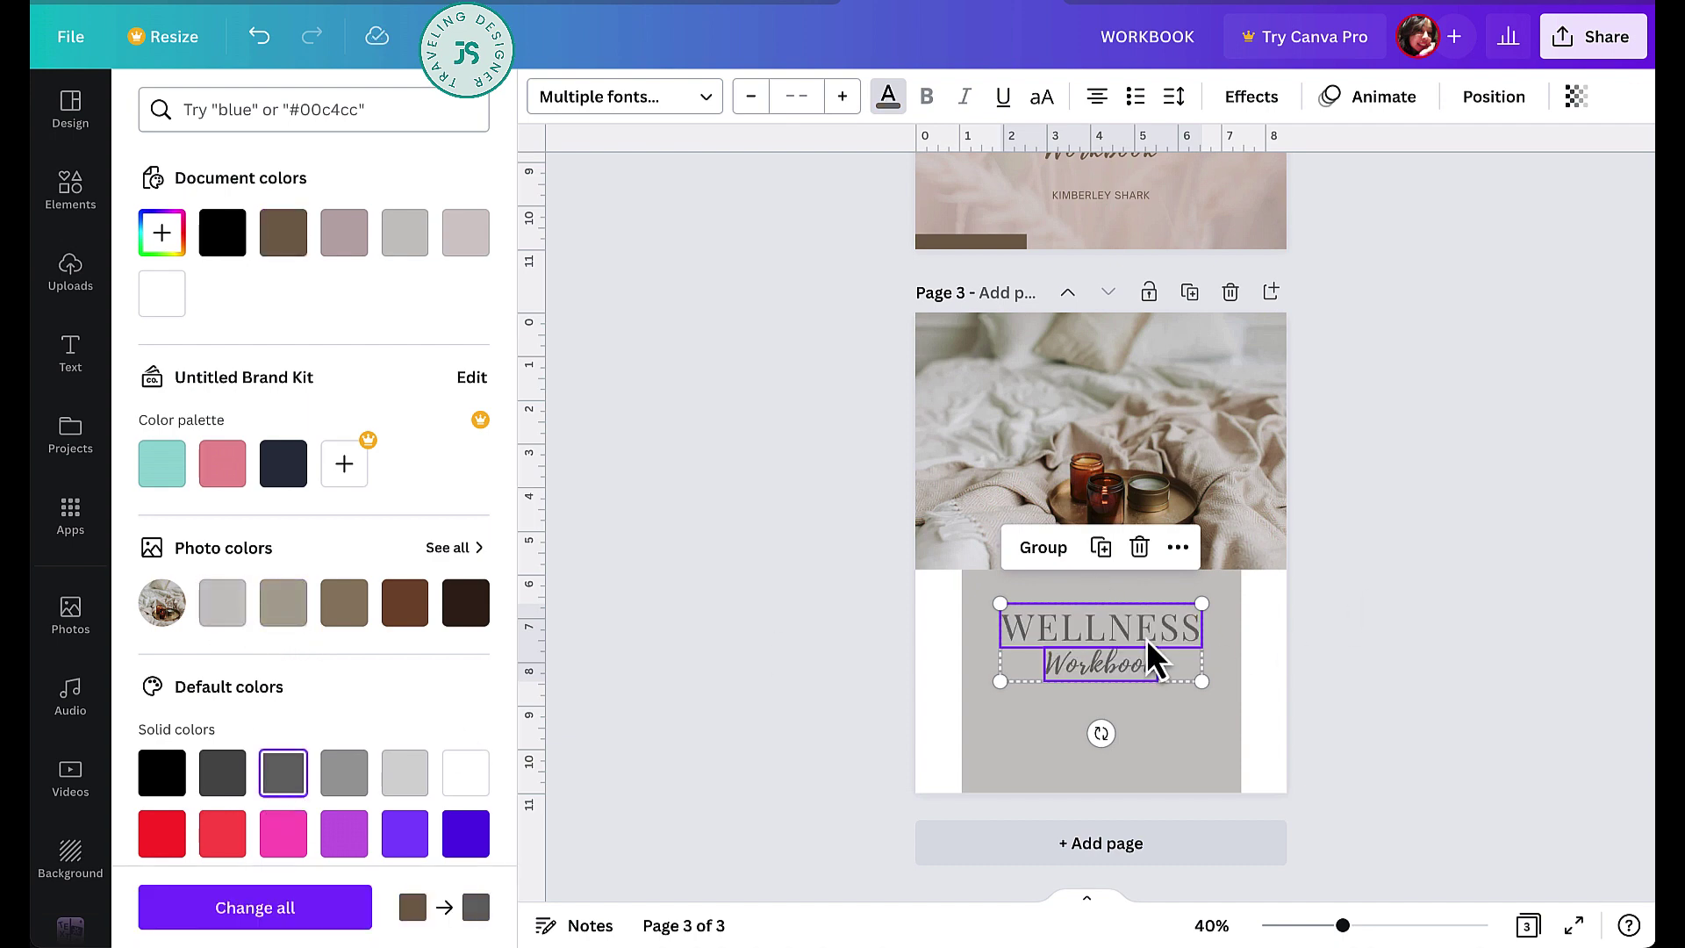
pyautogui.moveTo(1146, 628); pyautogui.dragTo(1147, 619)
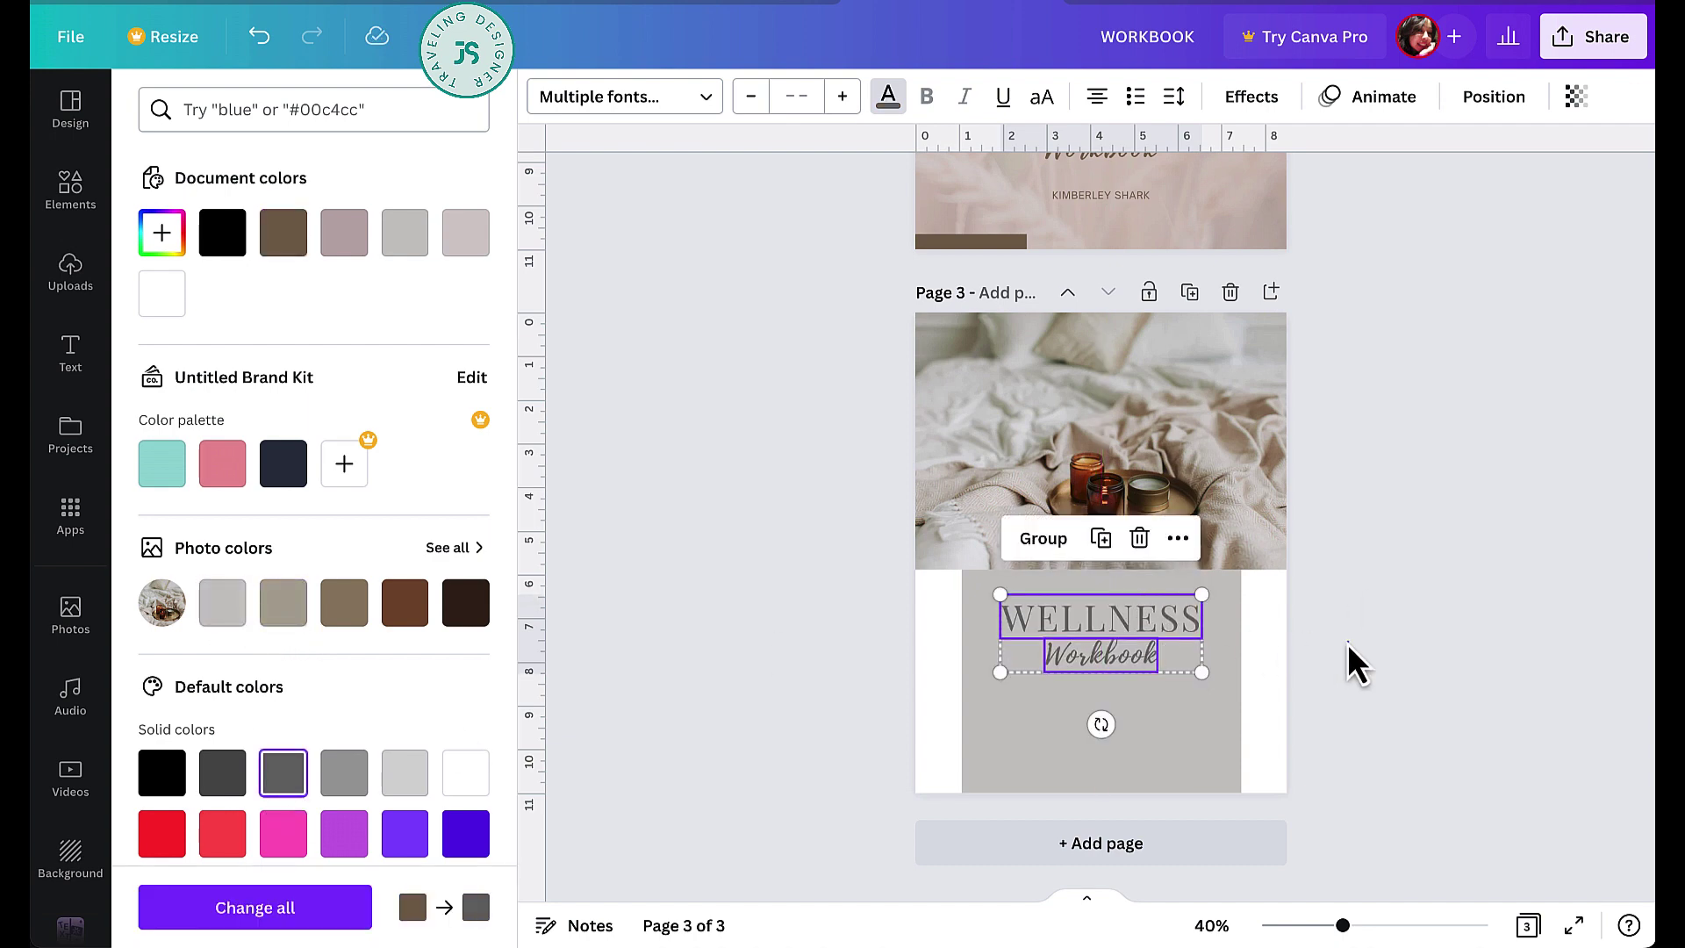
pyautogui.press('Escape')
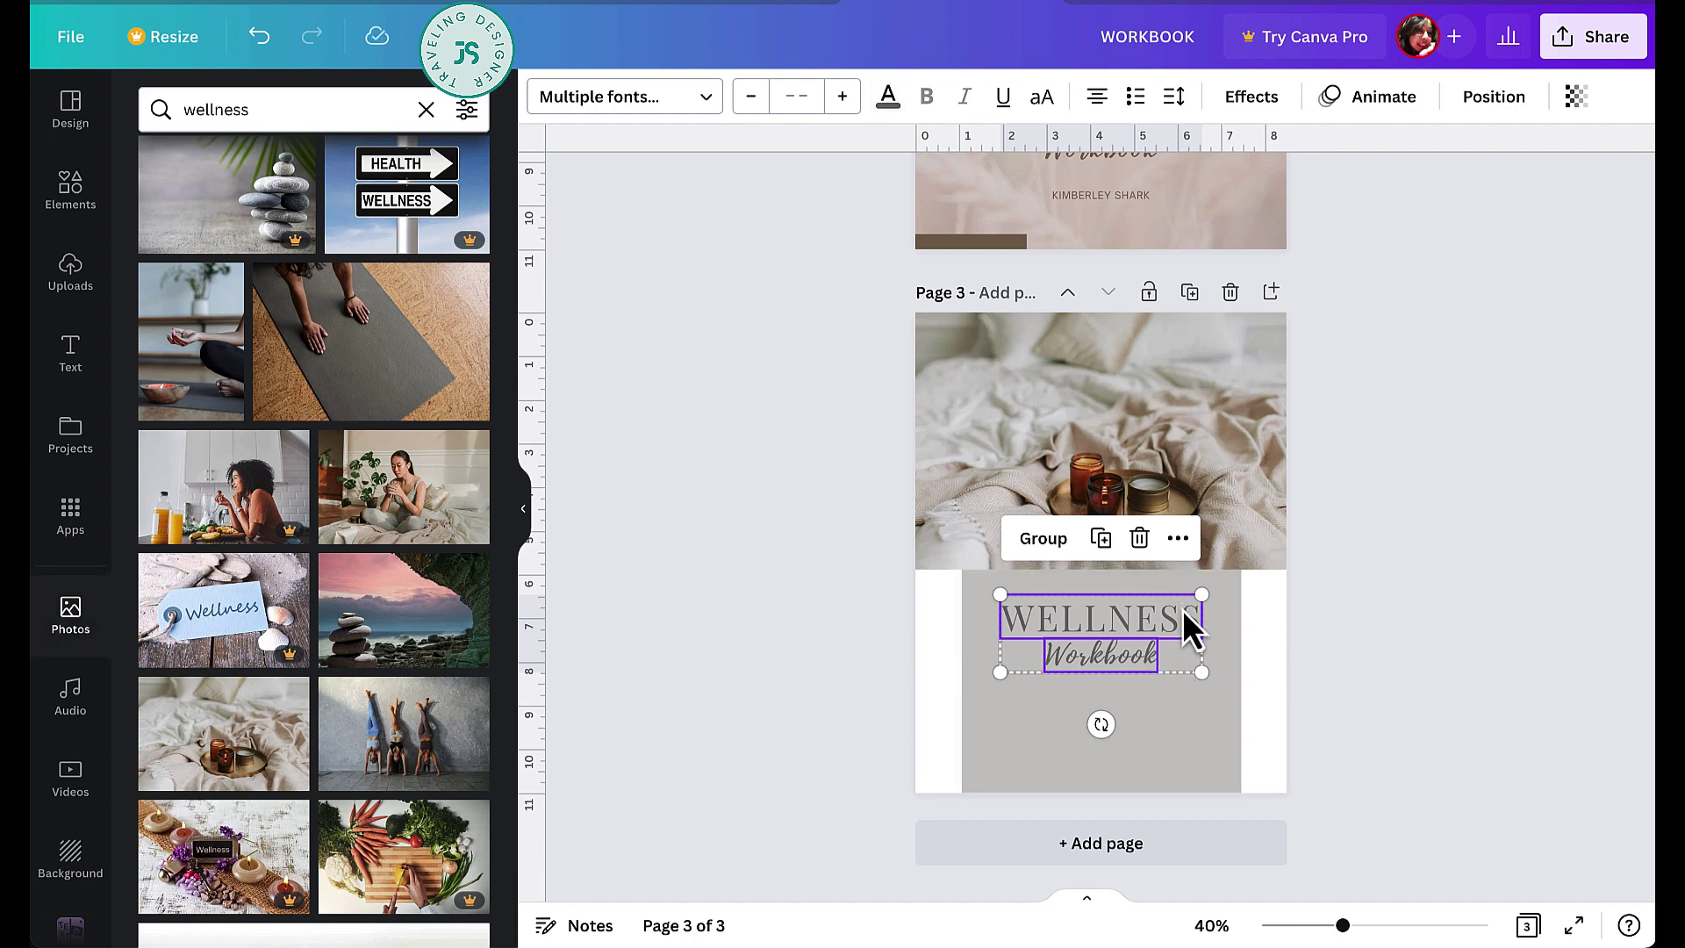
# - Change the page 3 heading from WELLNESS to COURSE
pyautogui.click(1373, 646)
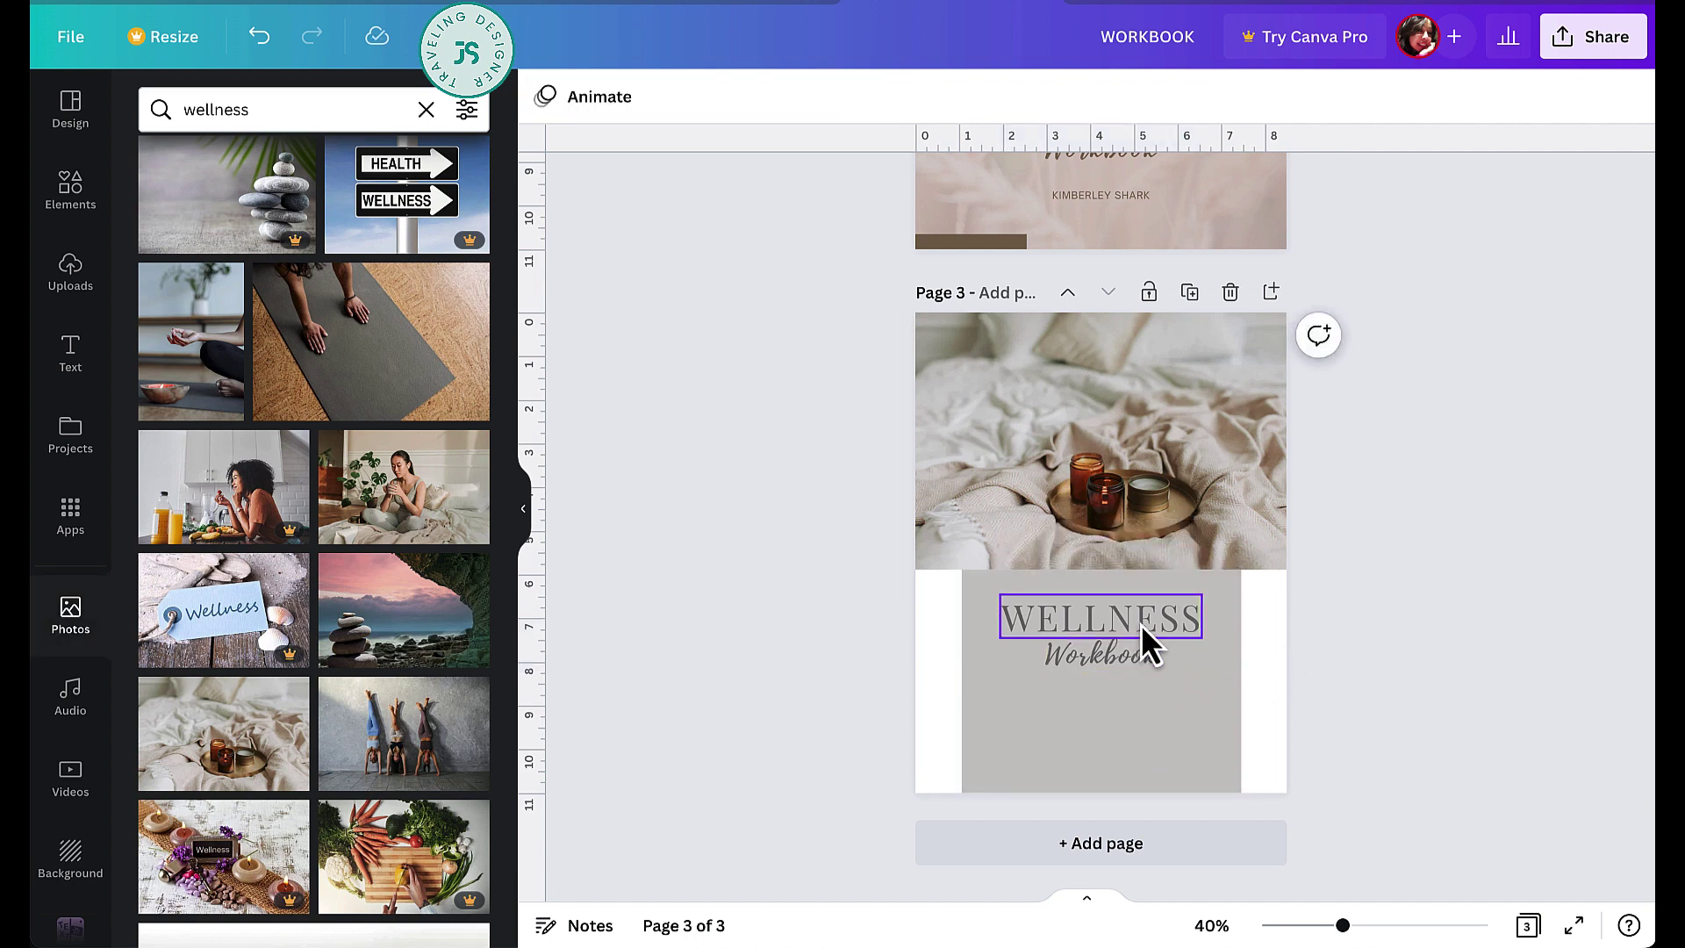
pyautogui.doubleClick(1141, 624)
pyautogui.write('Cour')
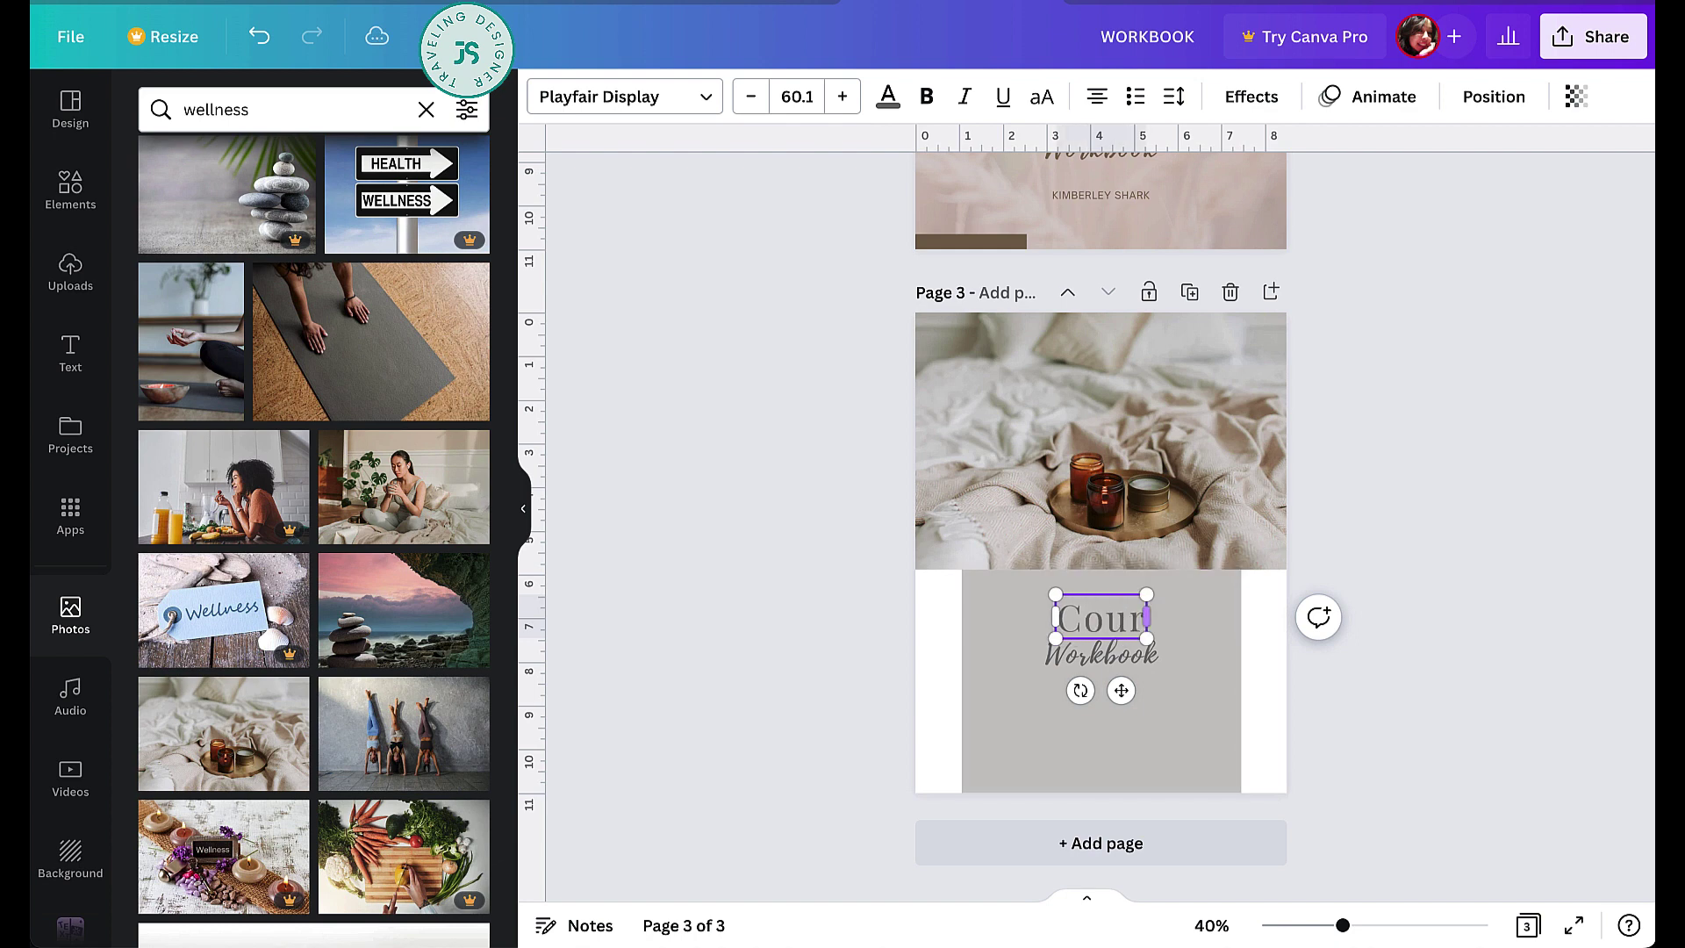
pyautogui.press('BackSpace')
pyautogui.press('BackSpace')
pyautogui.press('BackSpace')
pyautogui.write('OURSE')
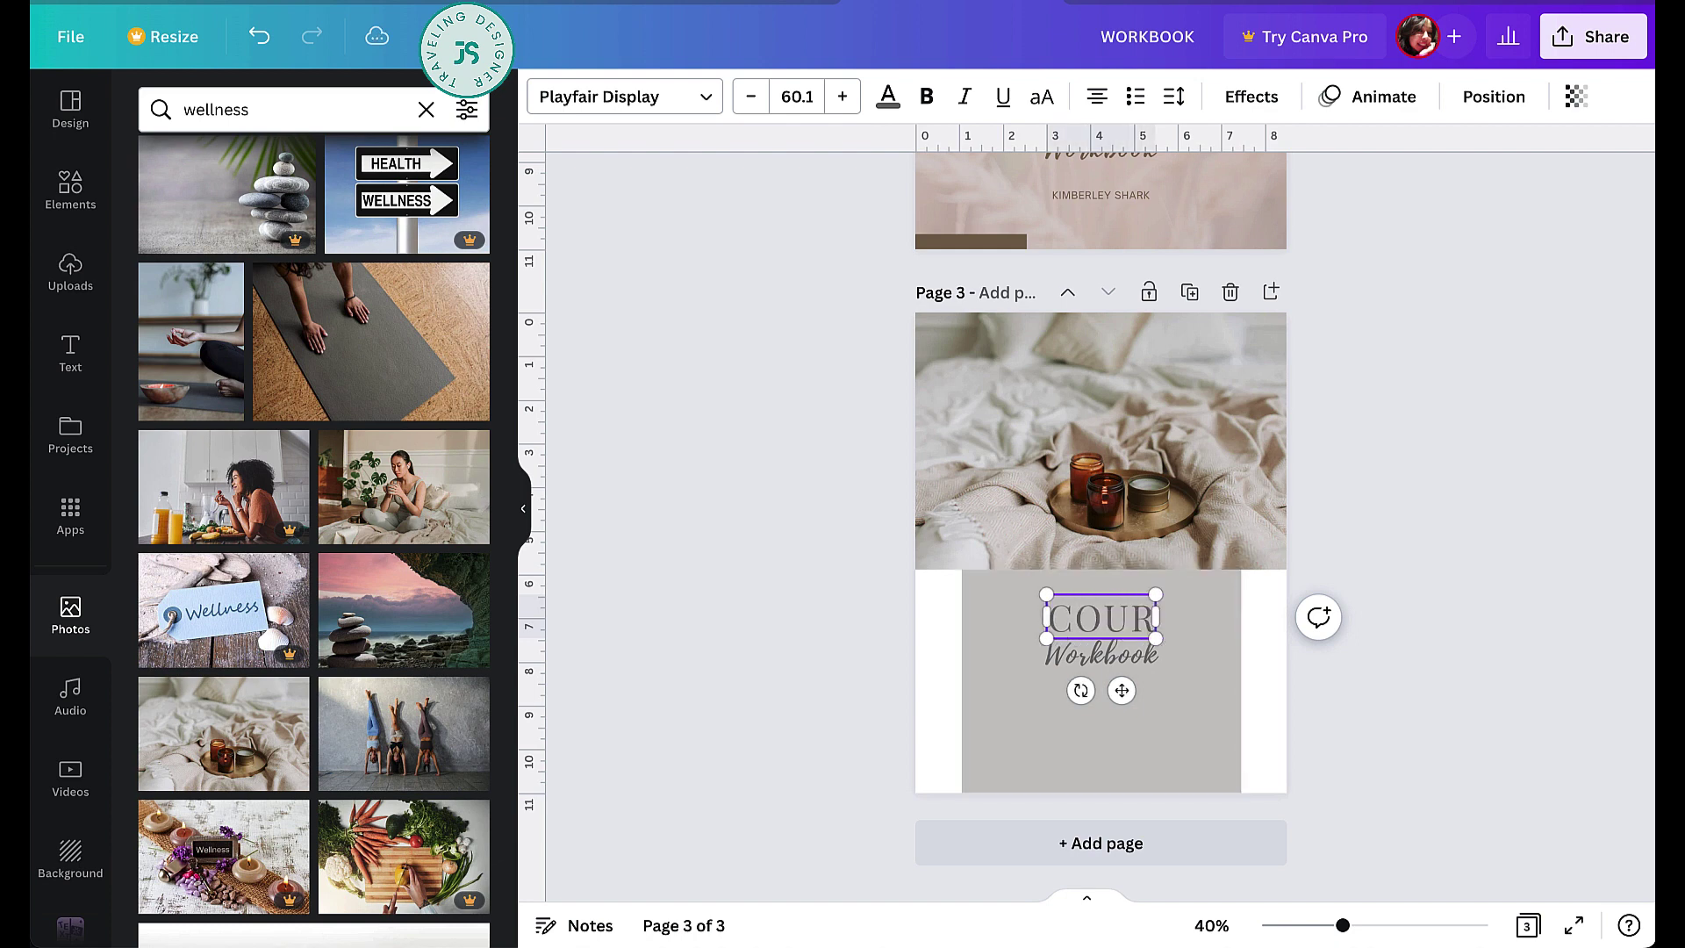
# - Retype the script line beneath it as 'Creator Kit' and check both title lines
pyautogui.click(1102, 656)
pyautogui.doubleClick(1102, 656)
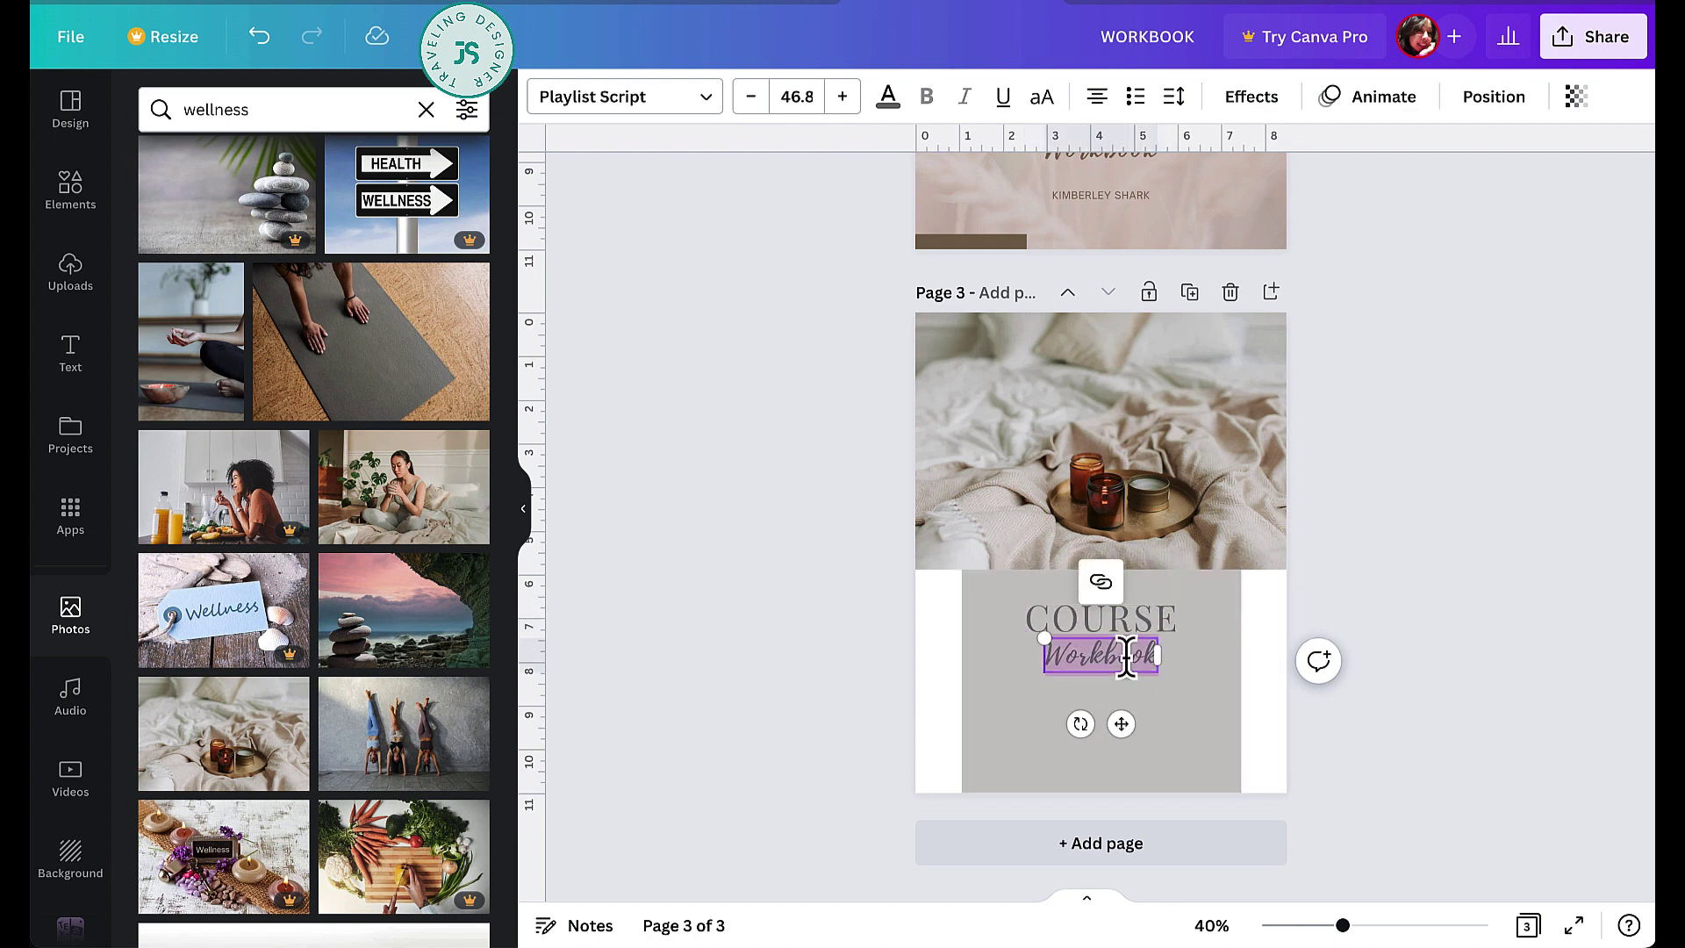
pyautogui.write('ator')
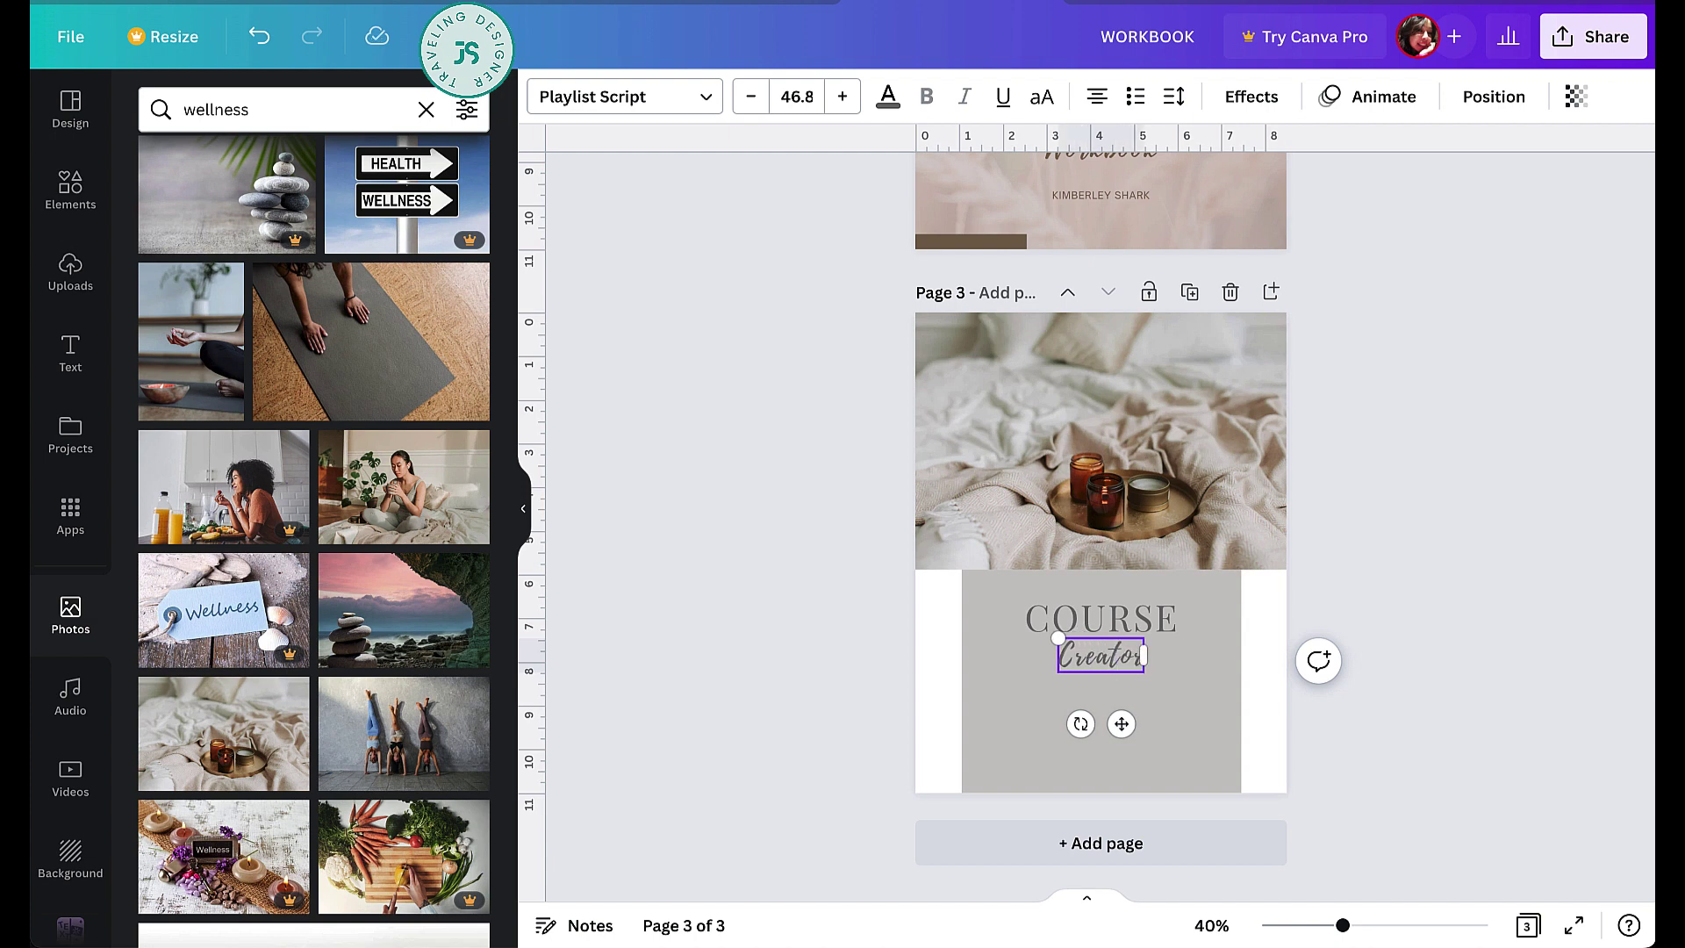
pyautogui.write('eator Kit')
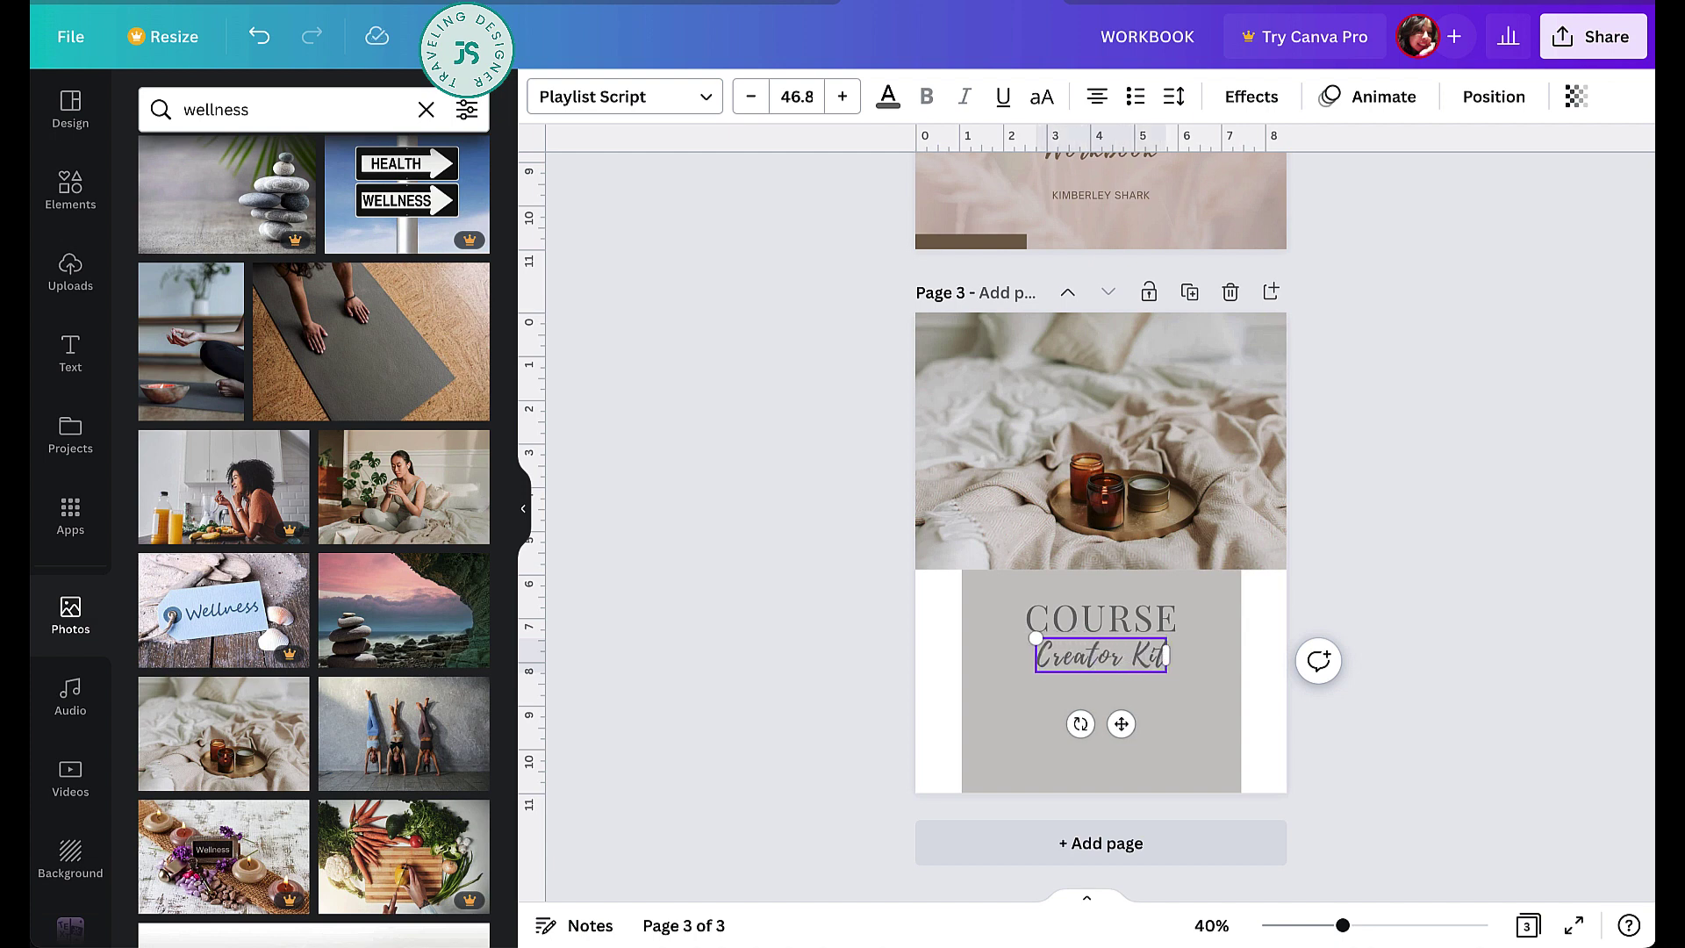
pyautogui.click(1395, 641)
pyautogui.click(1167, 625)
pyautogui.keyDown('shift'); pyautogui.click(1153, 656); pyautogui.keyUp('shift')
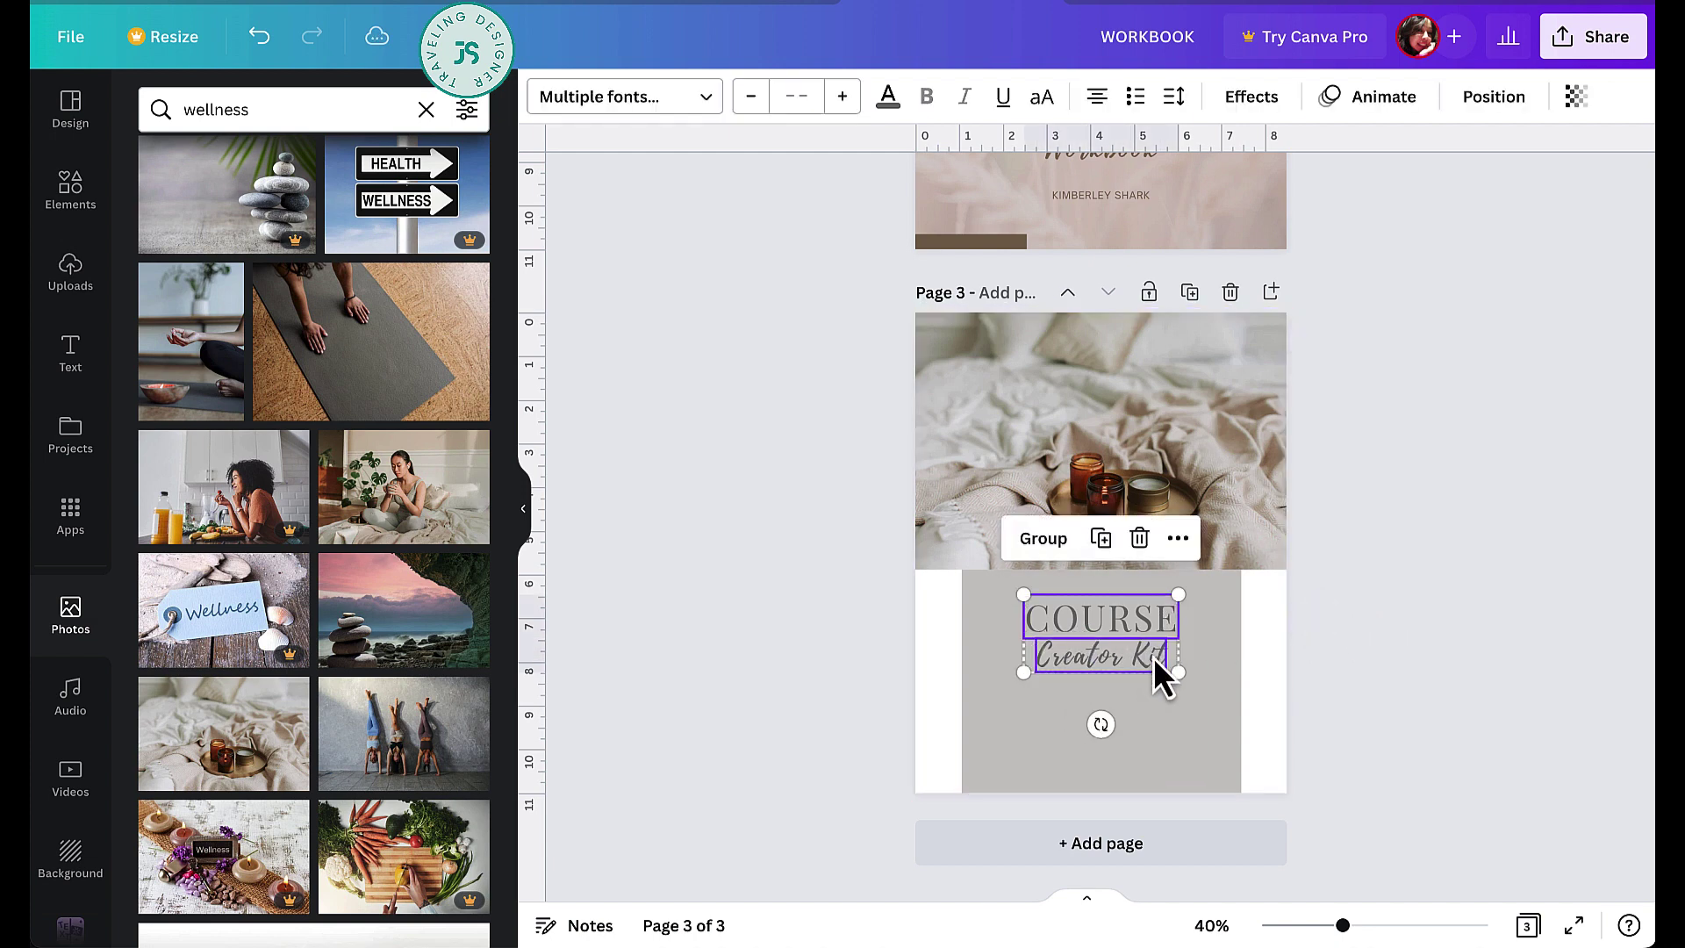
pyautogui.click(1373, 678)
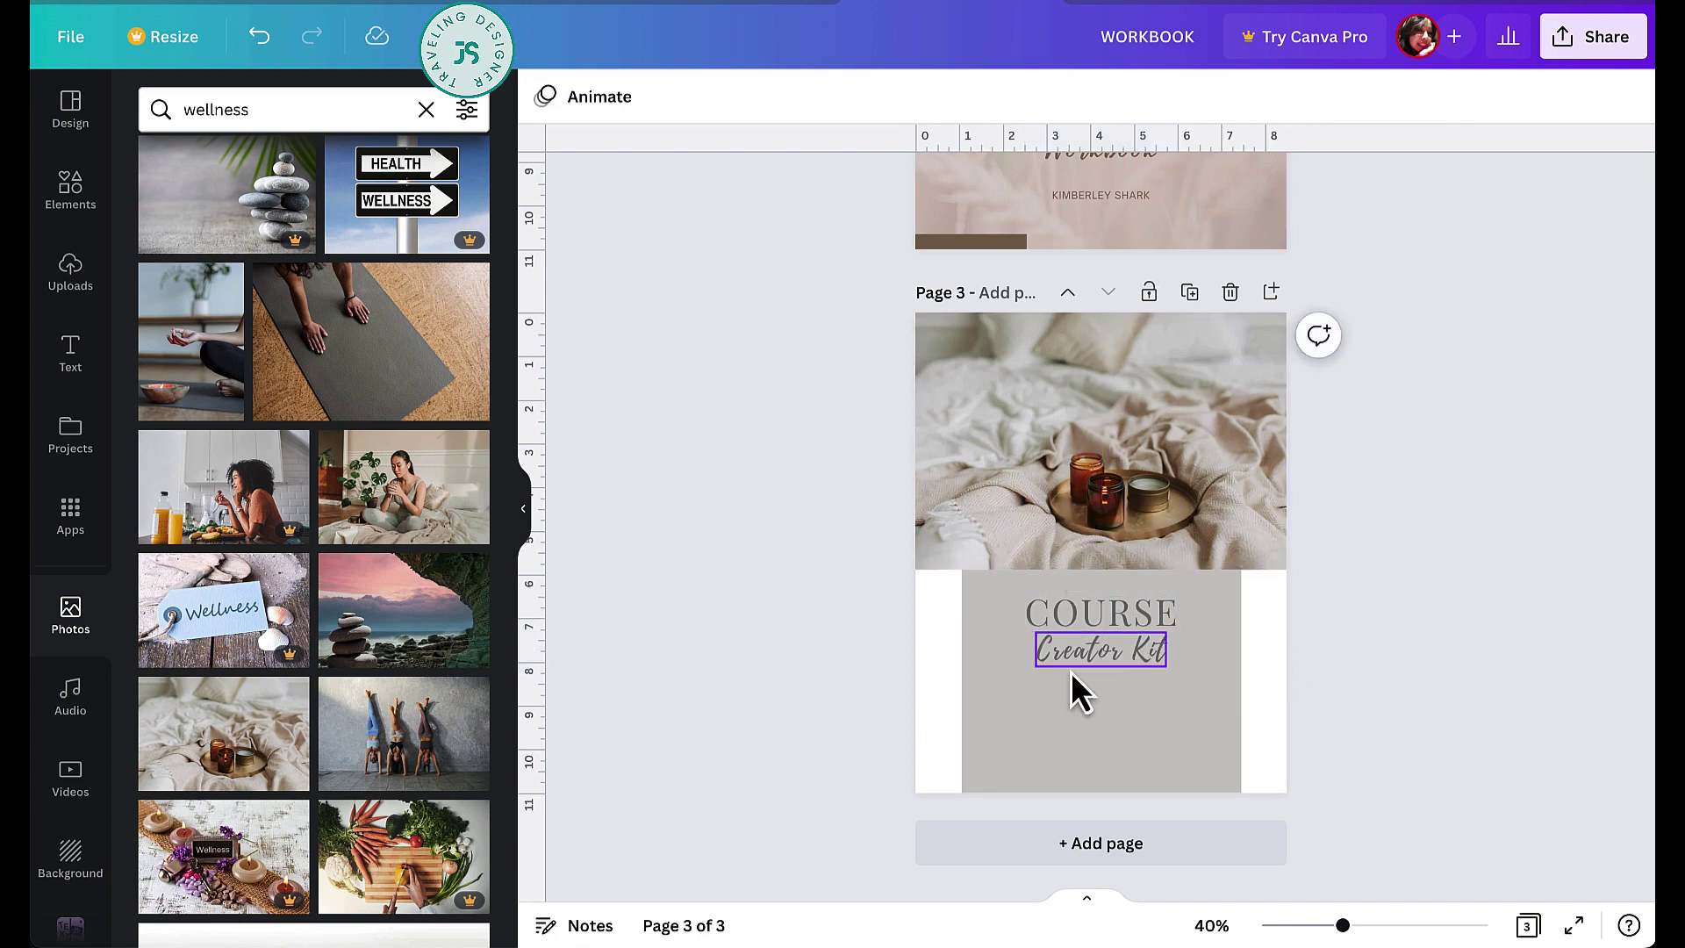
pyautogui.press('t')
pyautogui.moveTo(1122, 593); pyautogui.dragTo(1127, 807)
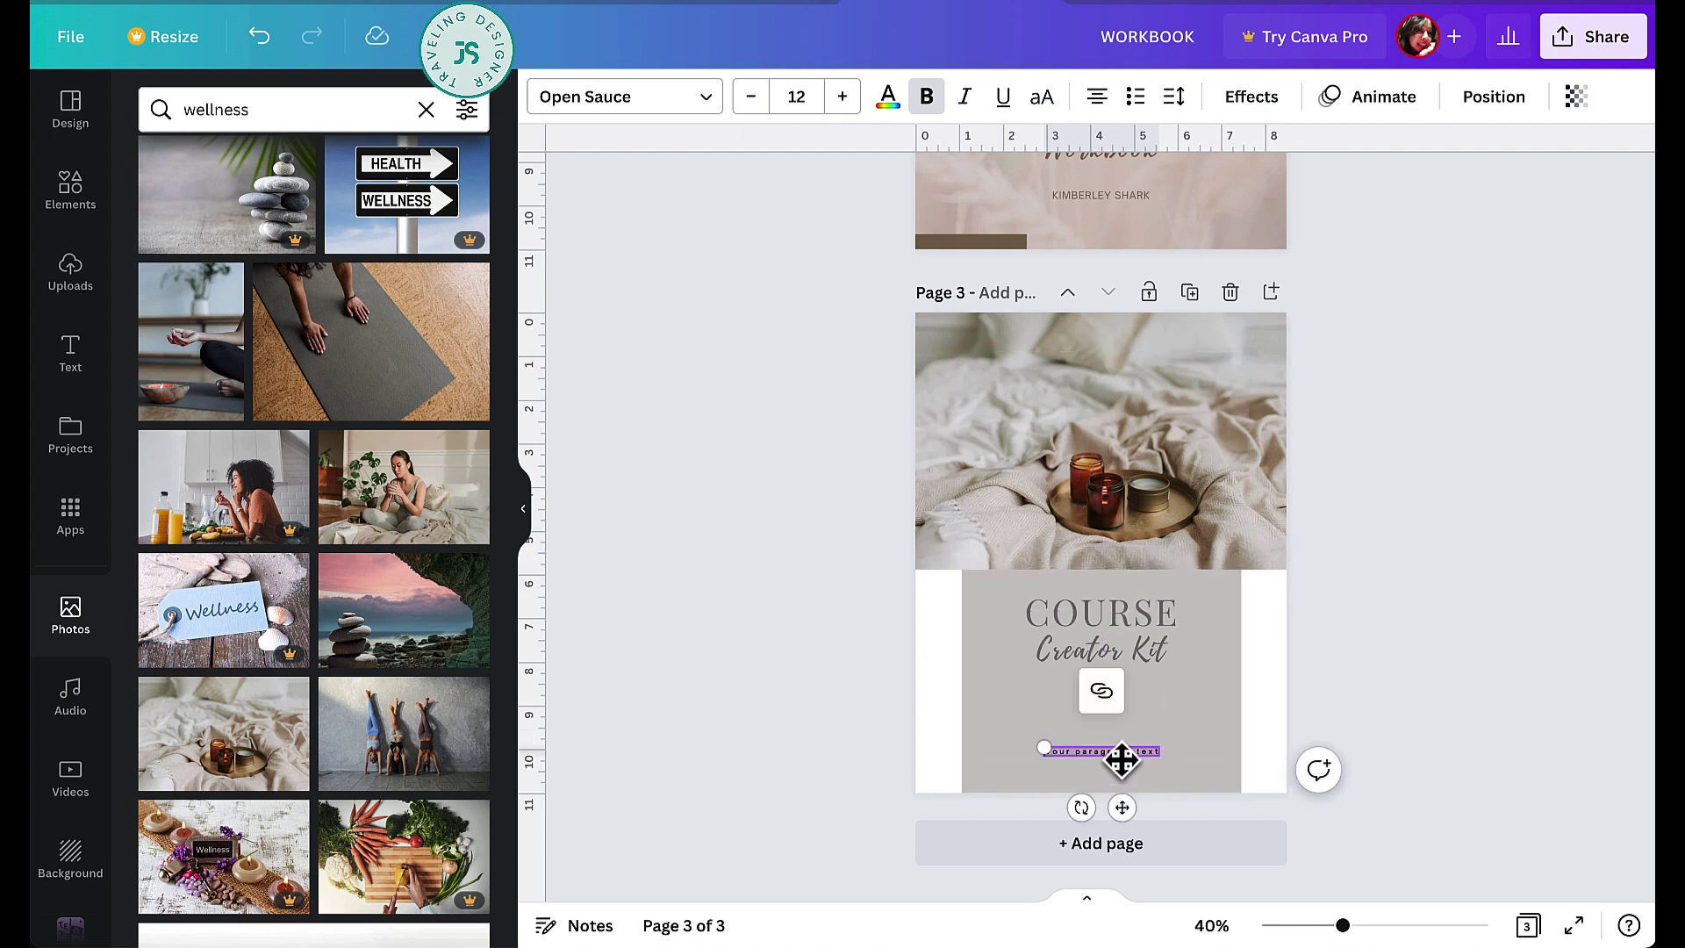
pyautogui.write('www.yoursite.com')
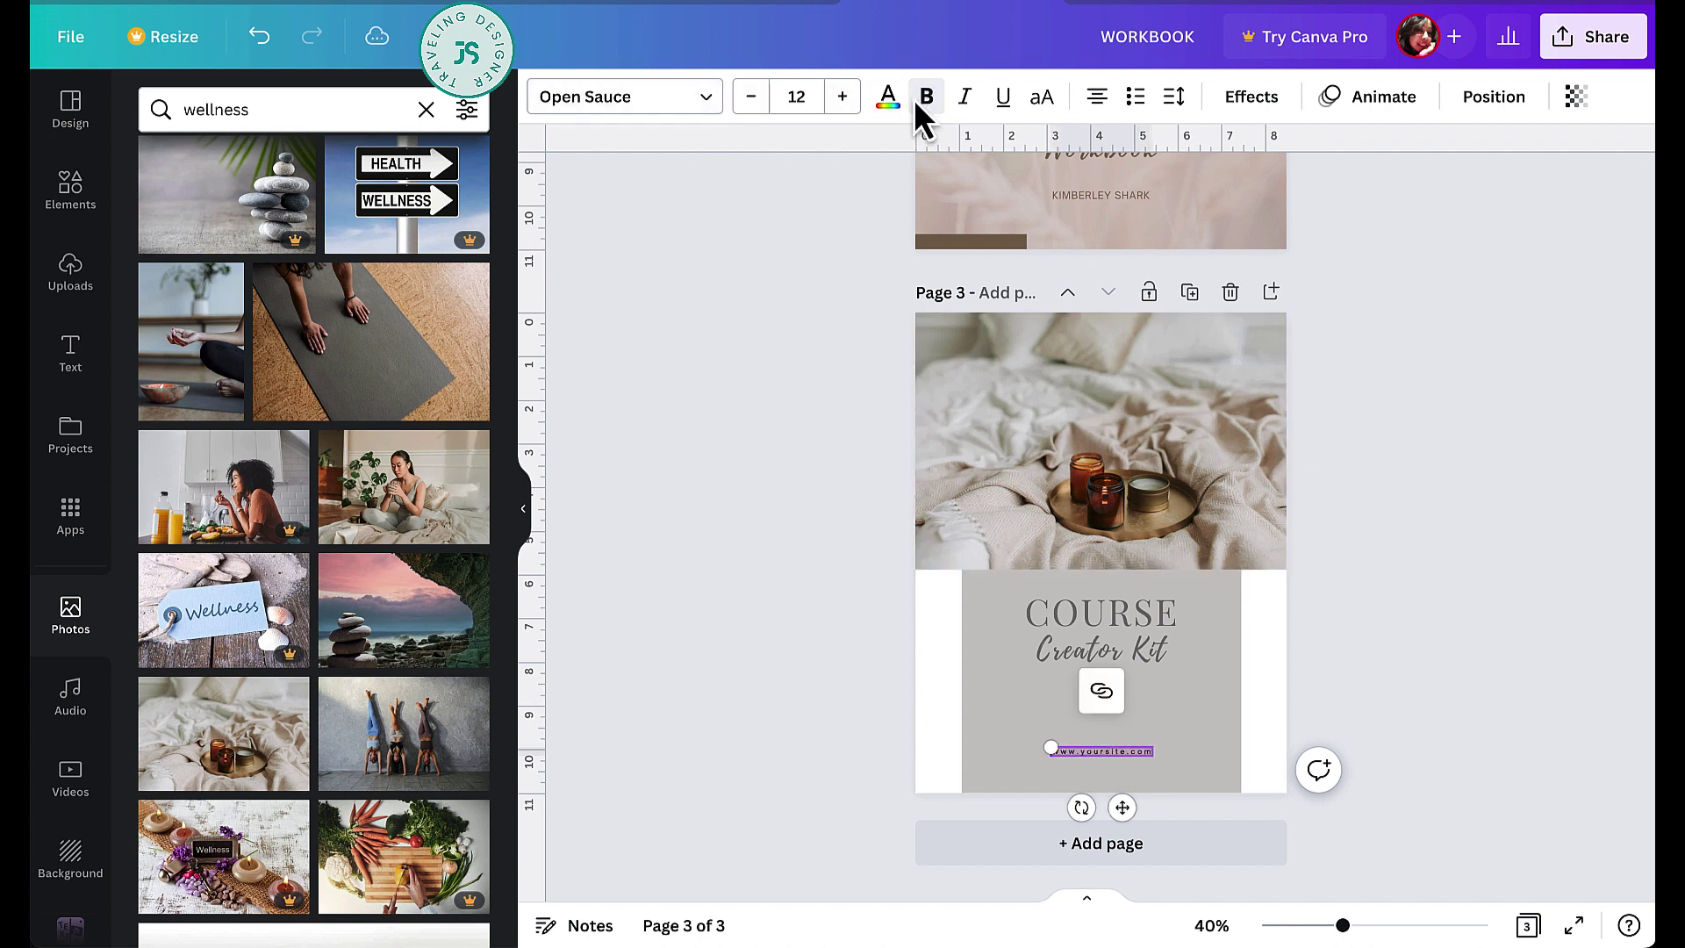
# - Make the website line grey at size 16.5, centred in the grey panel
pyautogui.click(888, 98)
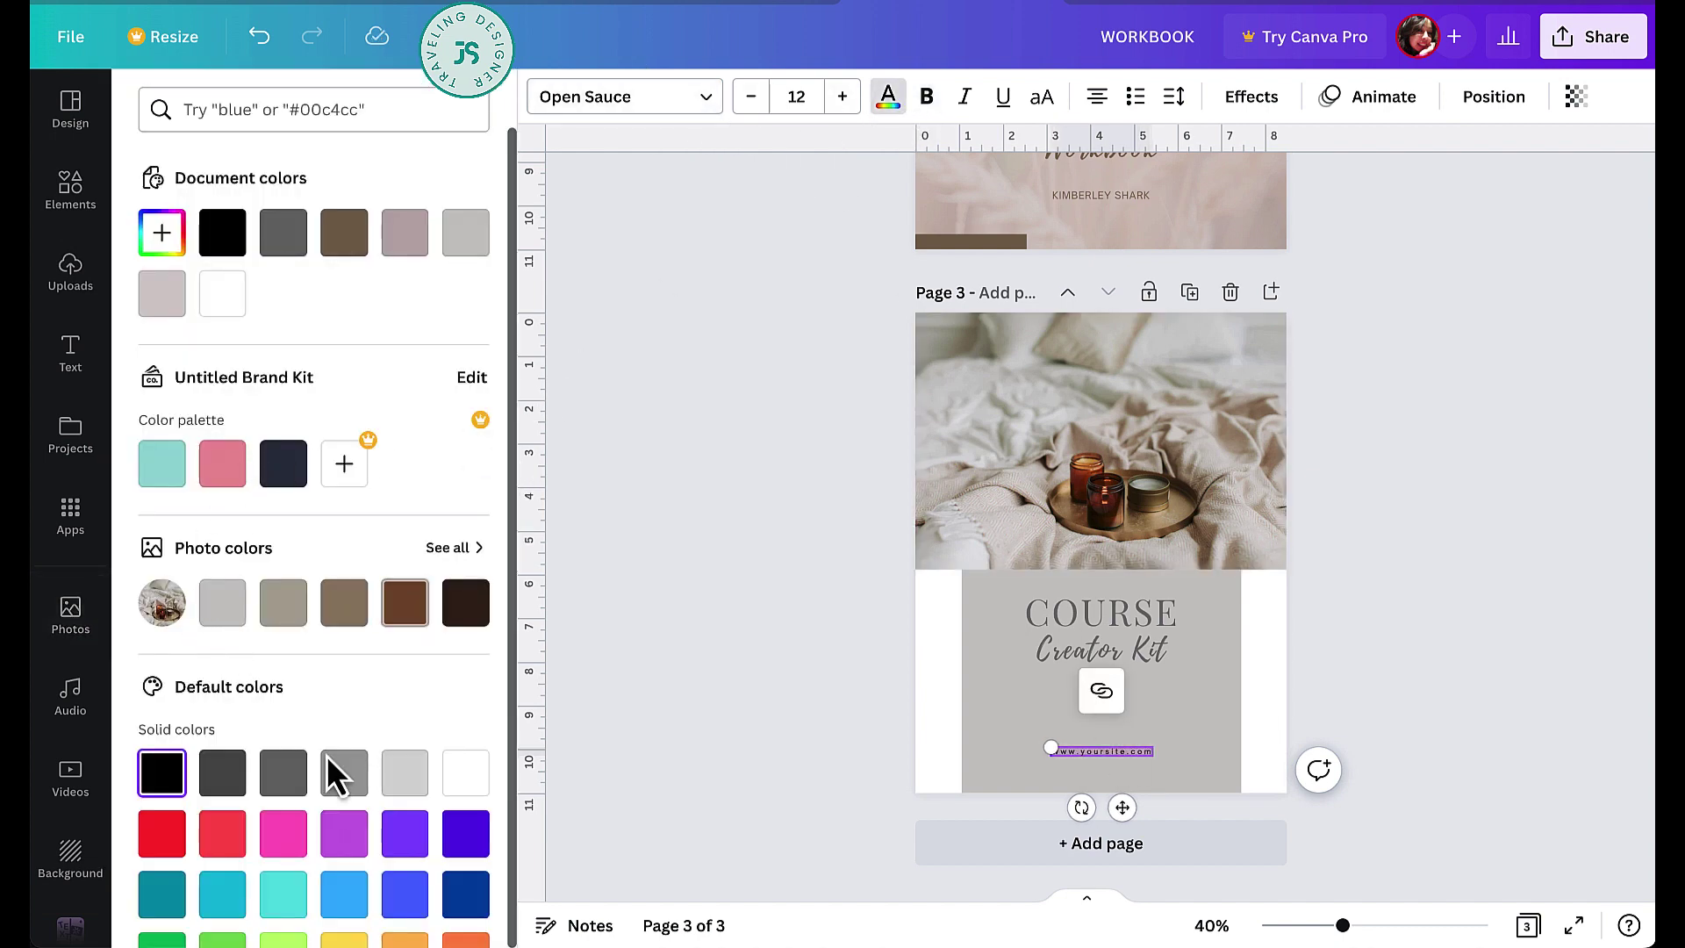
pyautogui.click(281, 777)
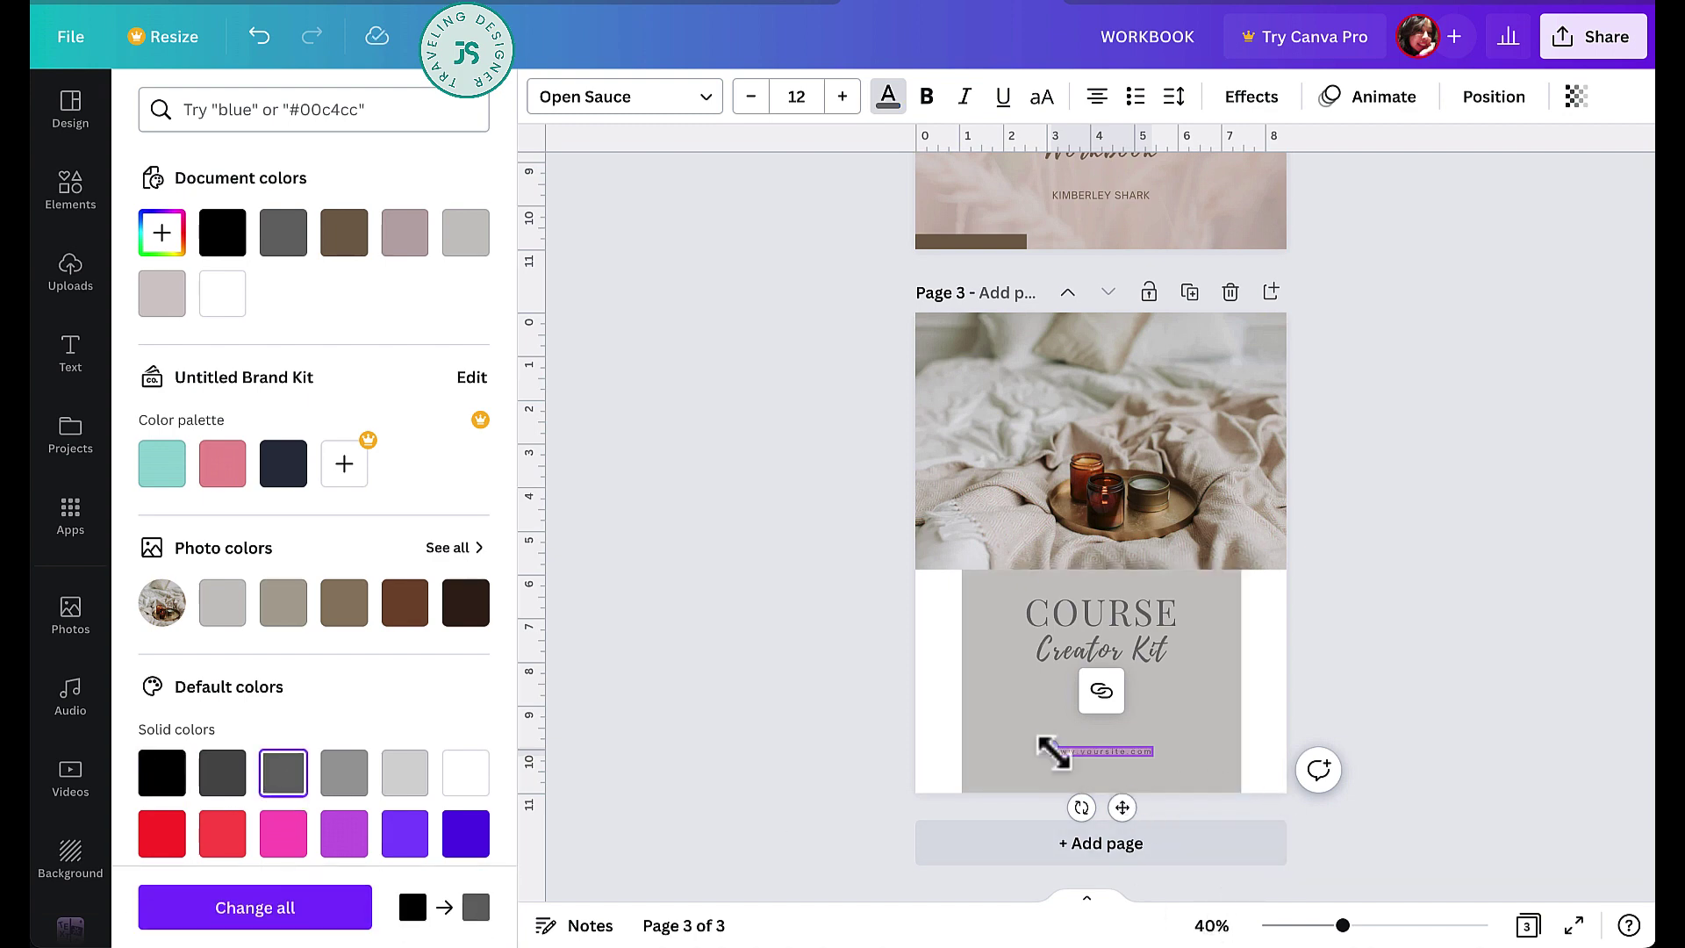
pyautogui.moveTo(1041, 748); pyautogui.dragTo(1006, 736)
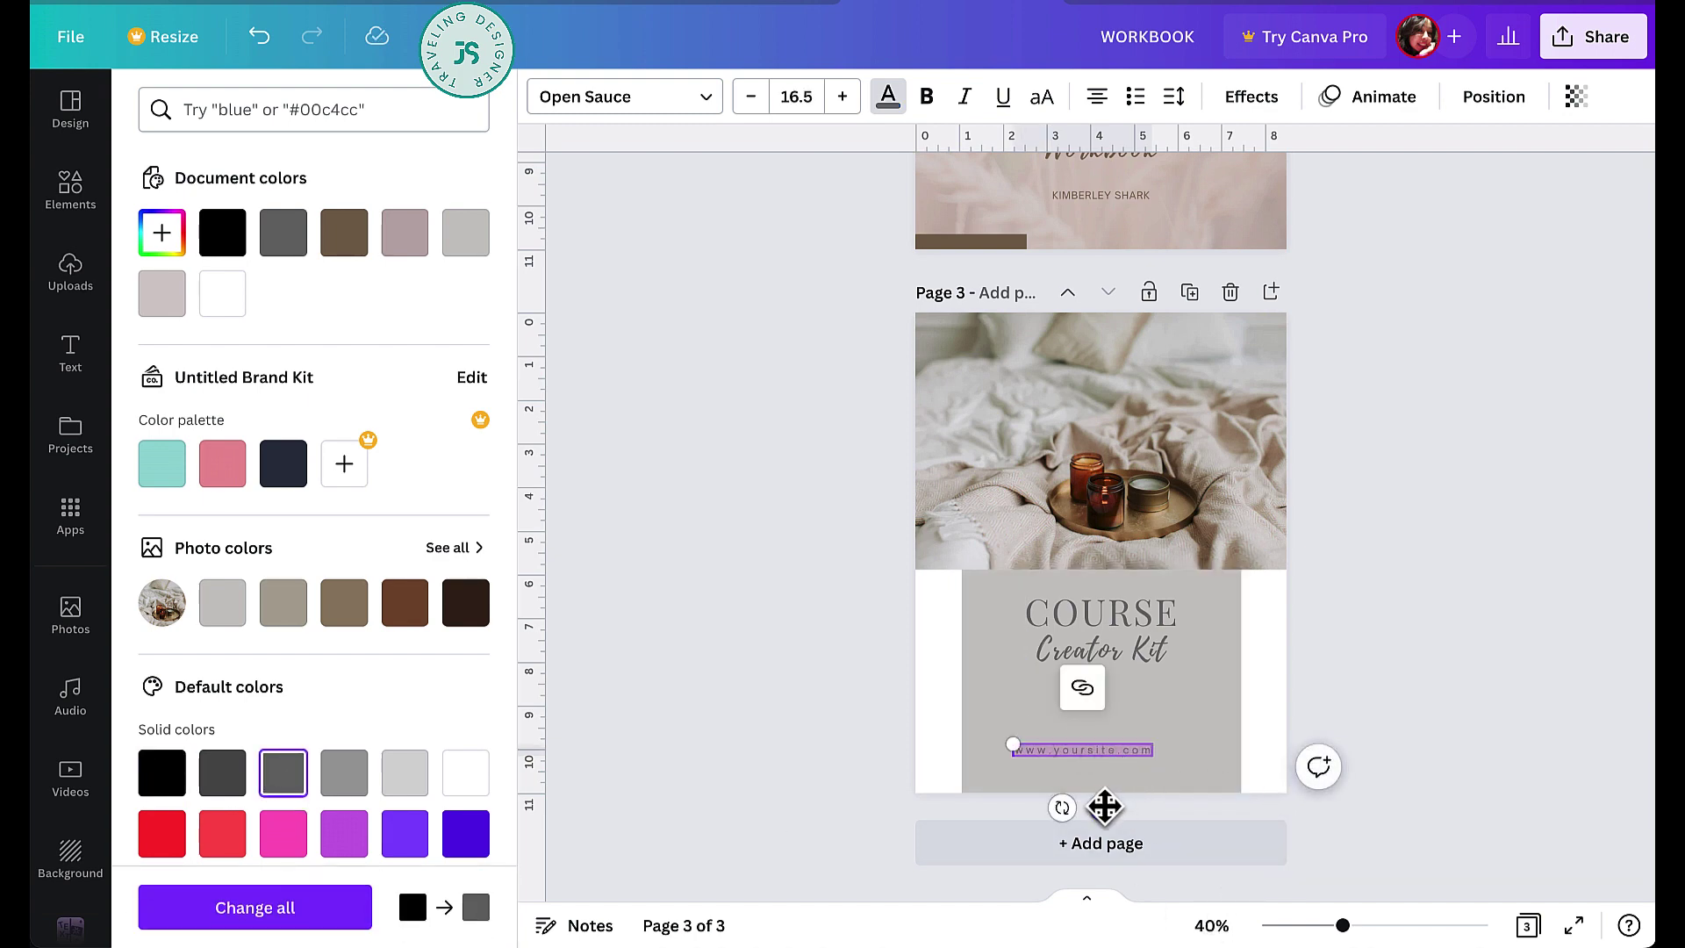
pyautogui.moveTo(1102, 805); pyautogui.dragTo(1129, 794)
pyautogui.click(1357, 698)
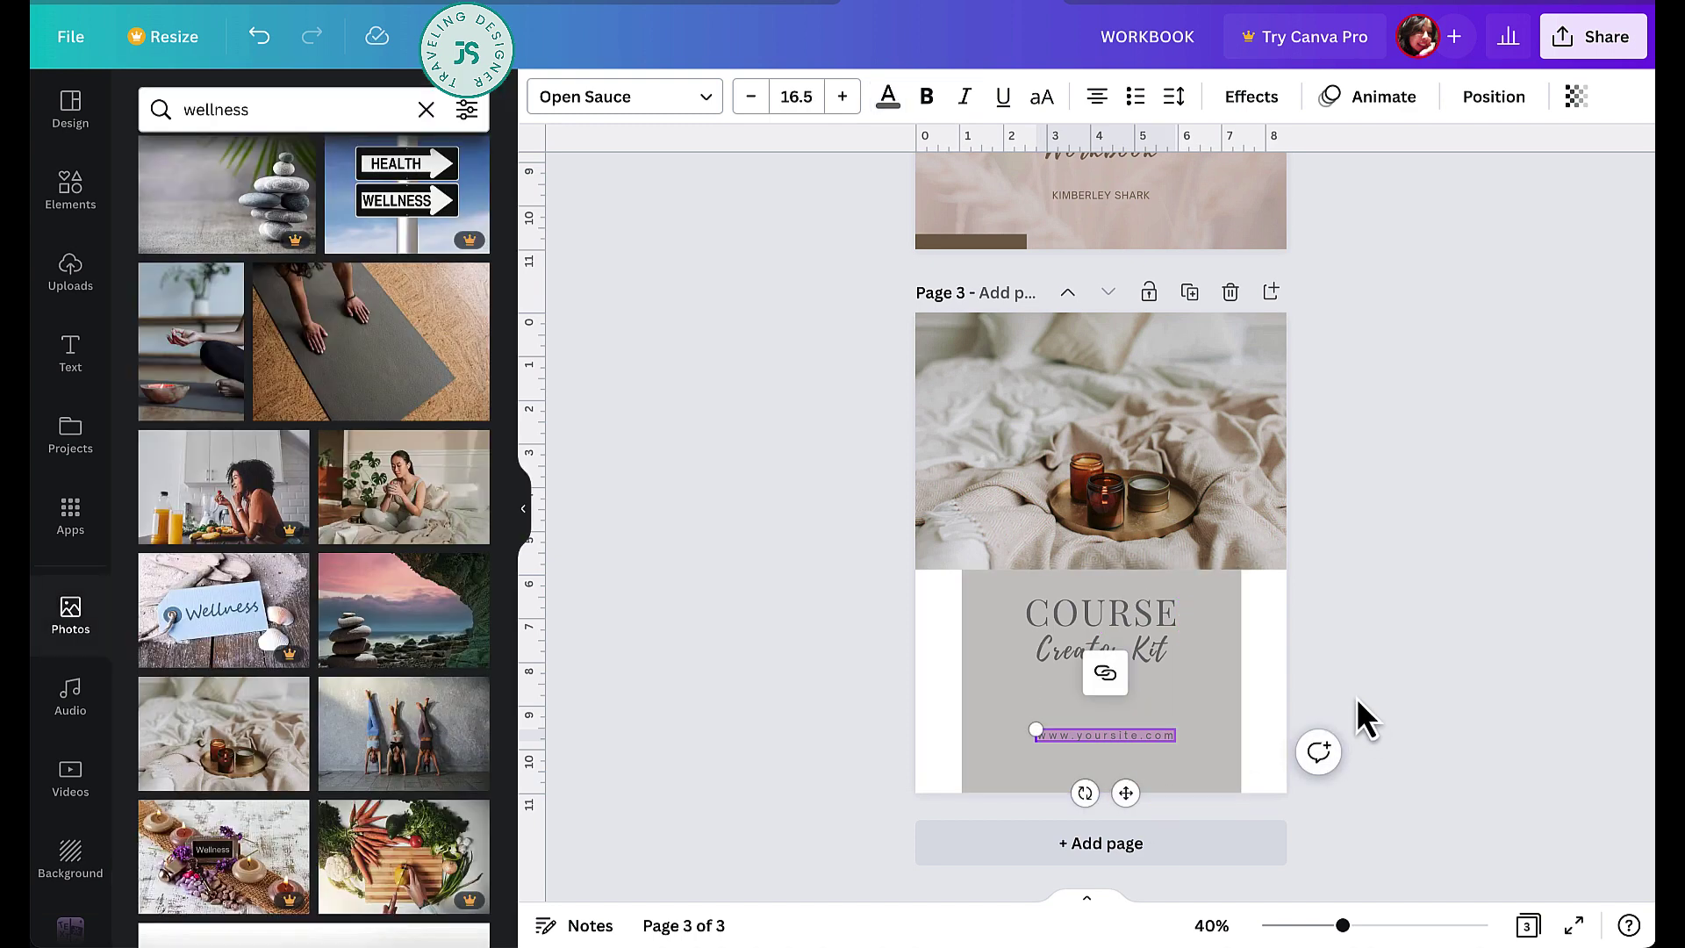
# - Select both the author name and website lines on the page 1 cover
pyautogui.scroll(1, 1364, 613)
pyautogui.scroll(-1, 1364, 613)
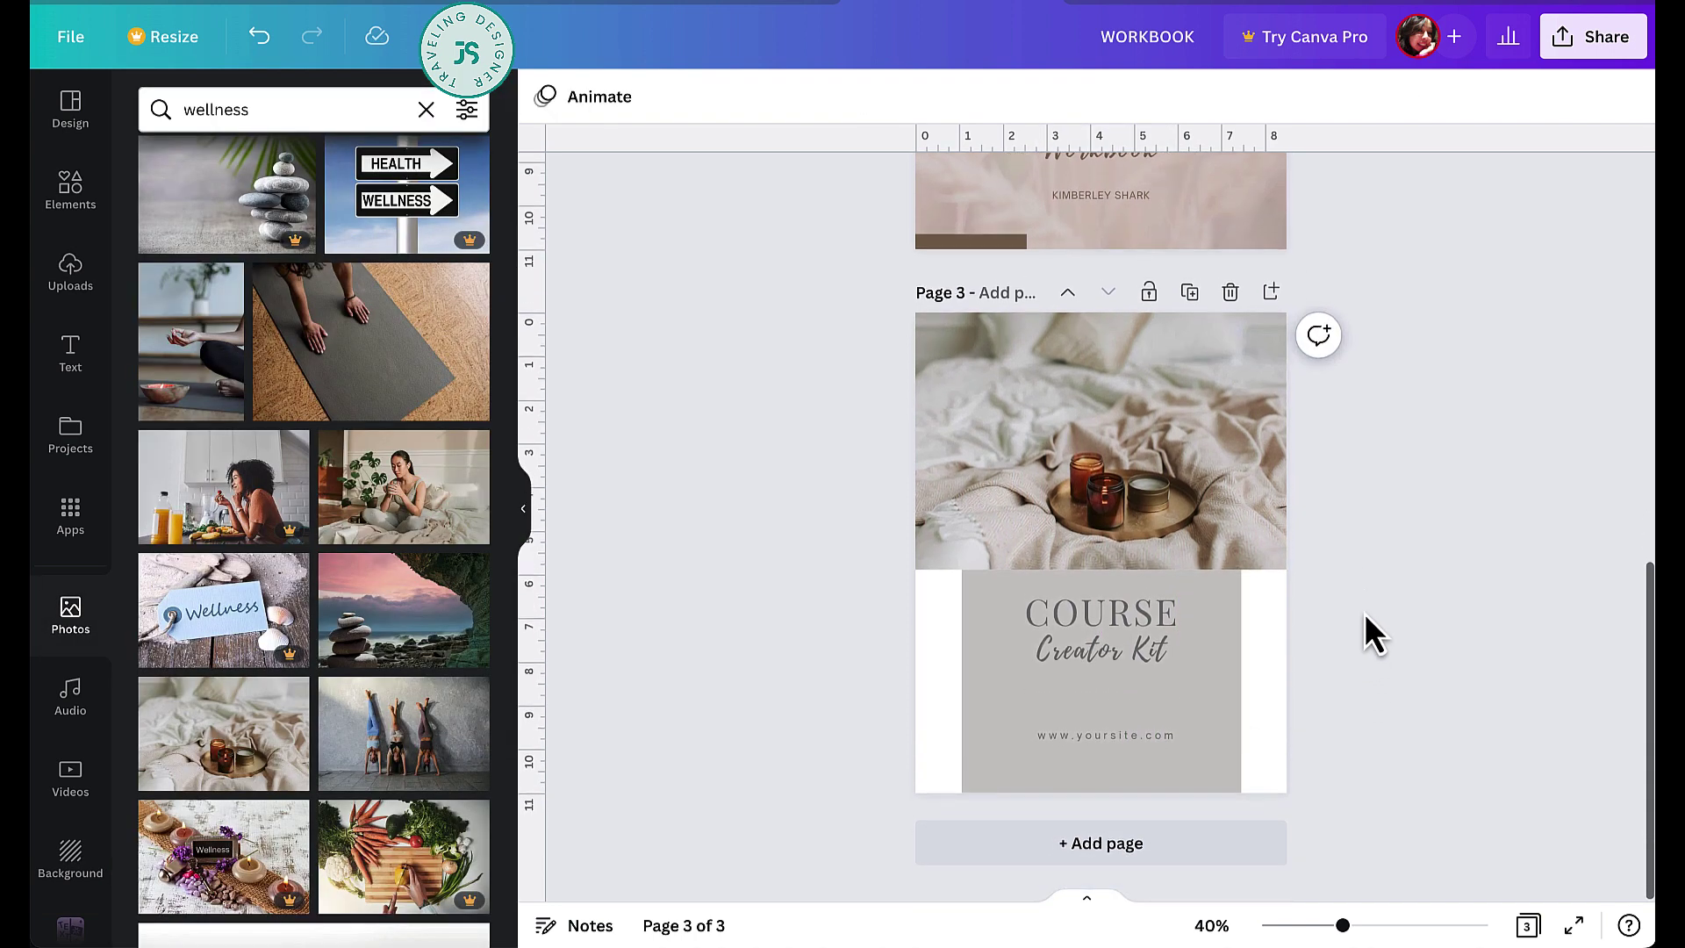
pyautogui.scroll(2, 1364, 613)
pyautogui.scroll(8, 1364, 613)
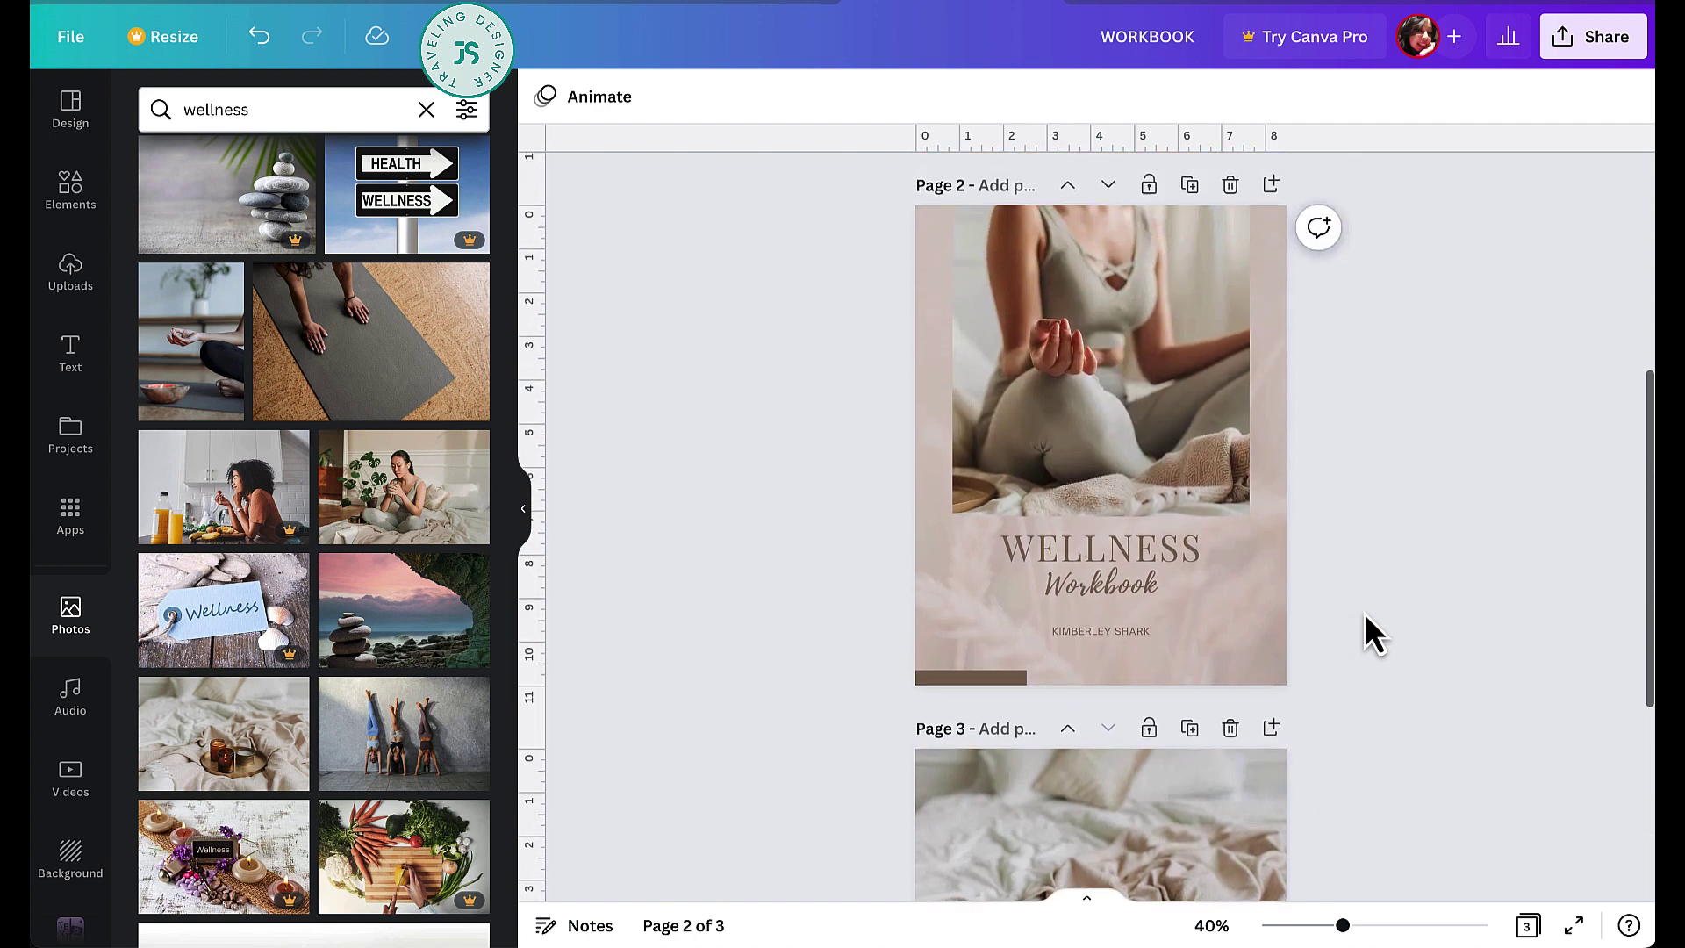
pyautogui.scroll(5, 1364, 612)
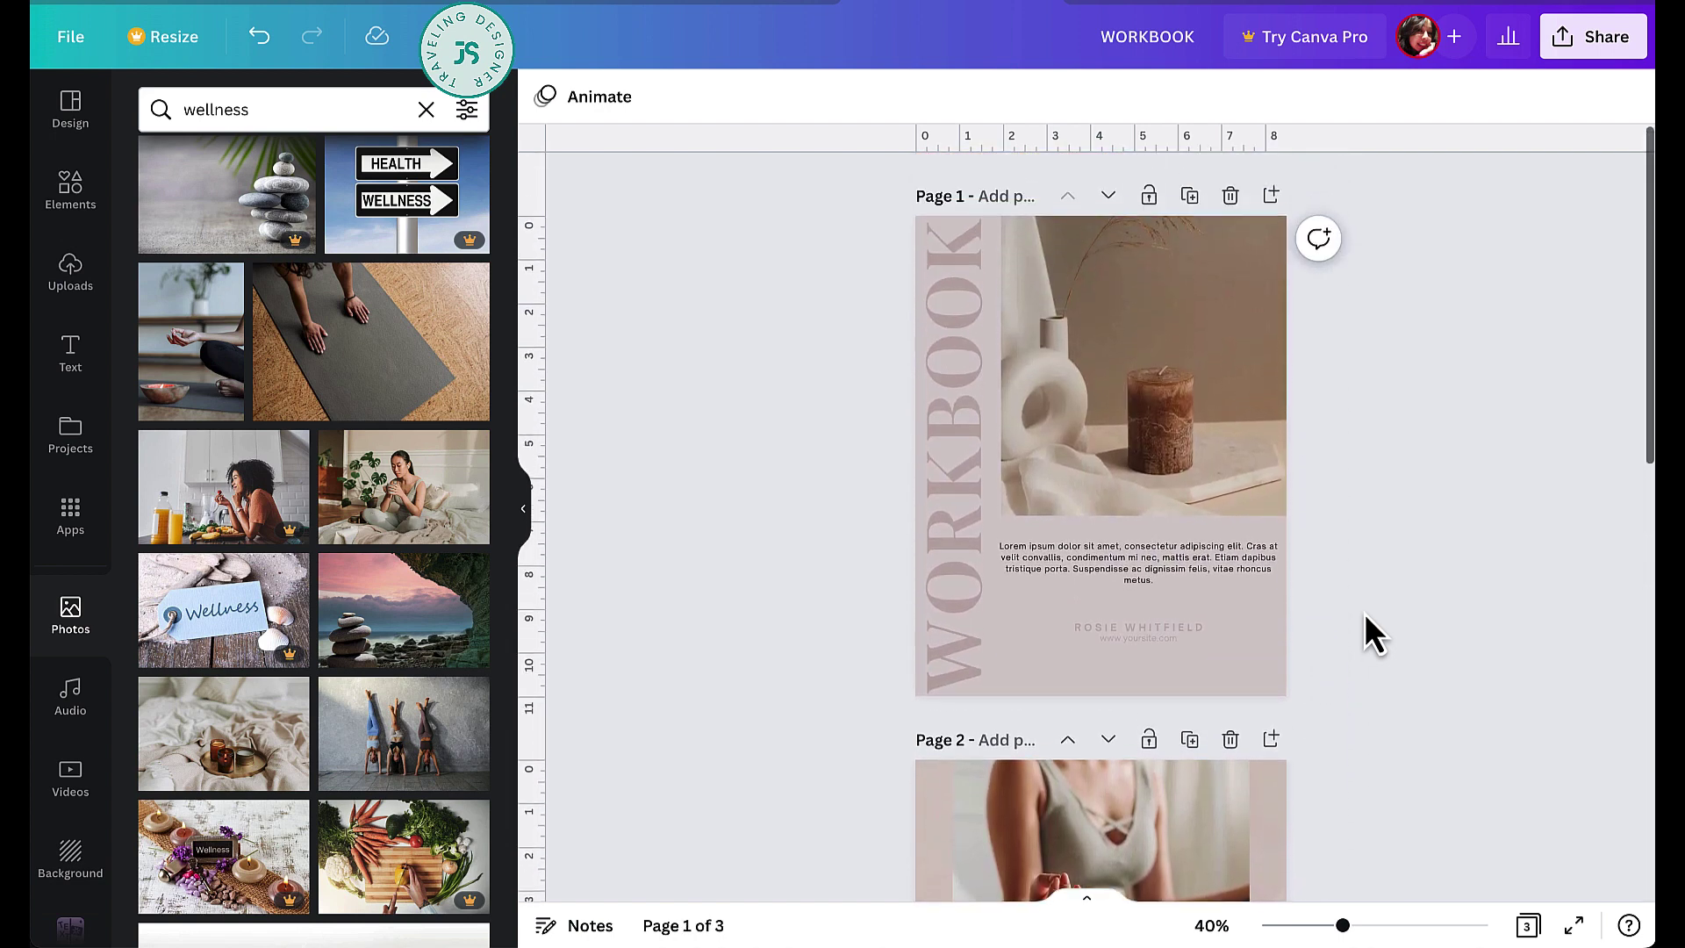
pyautogui.scroll(-2, 1409, 614)
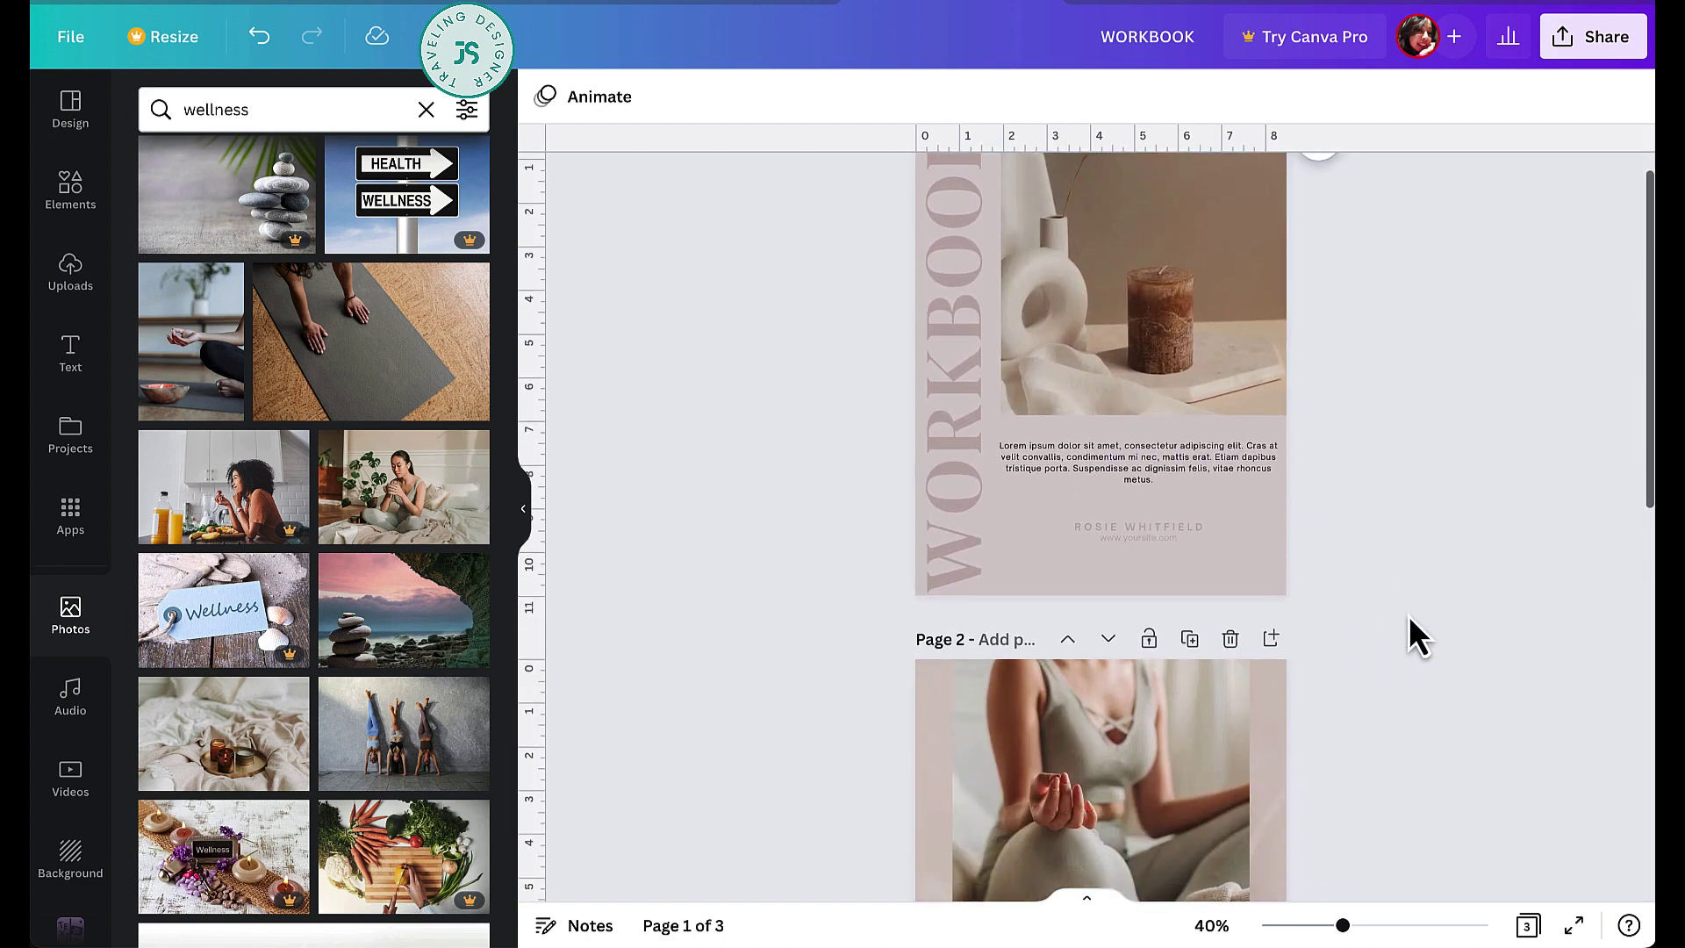
pyautogui.click(1181, 531)
pyautogui.click(1160, 548)
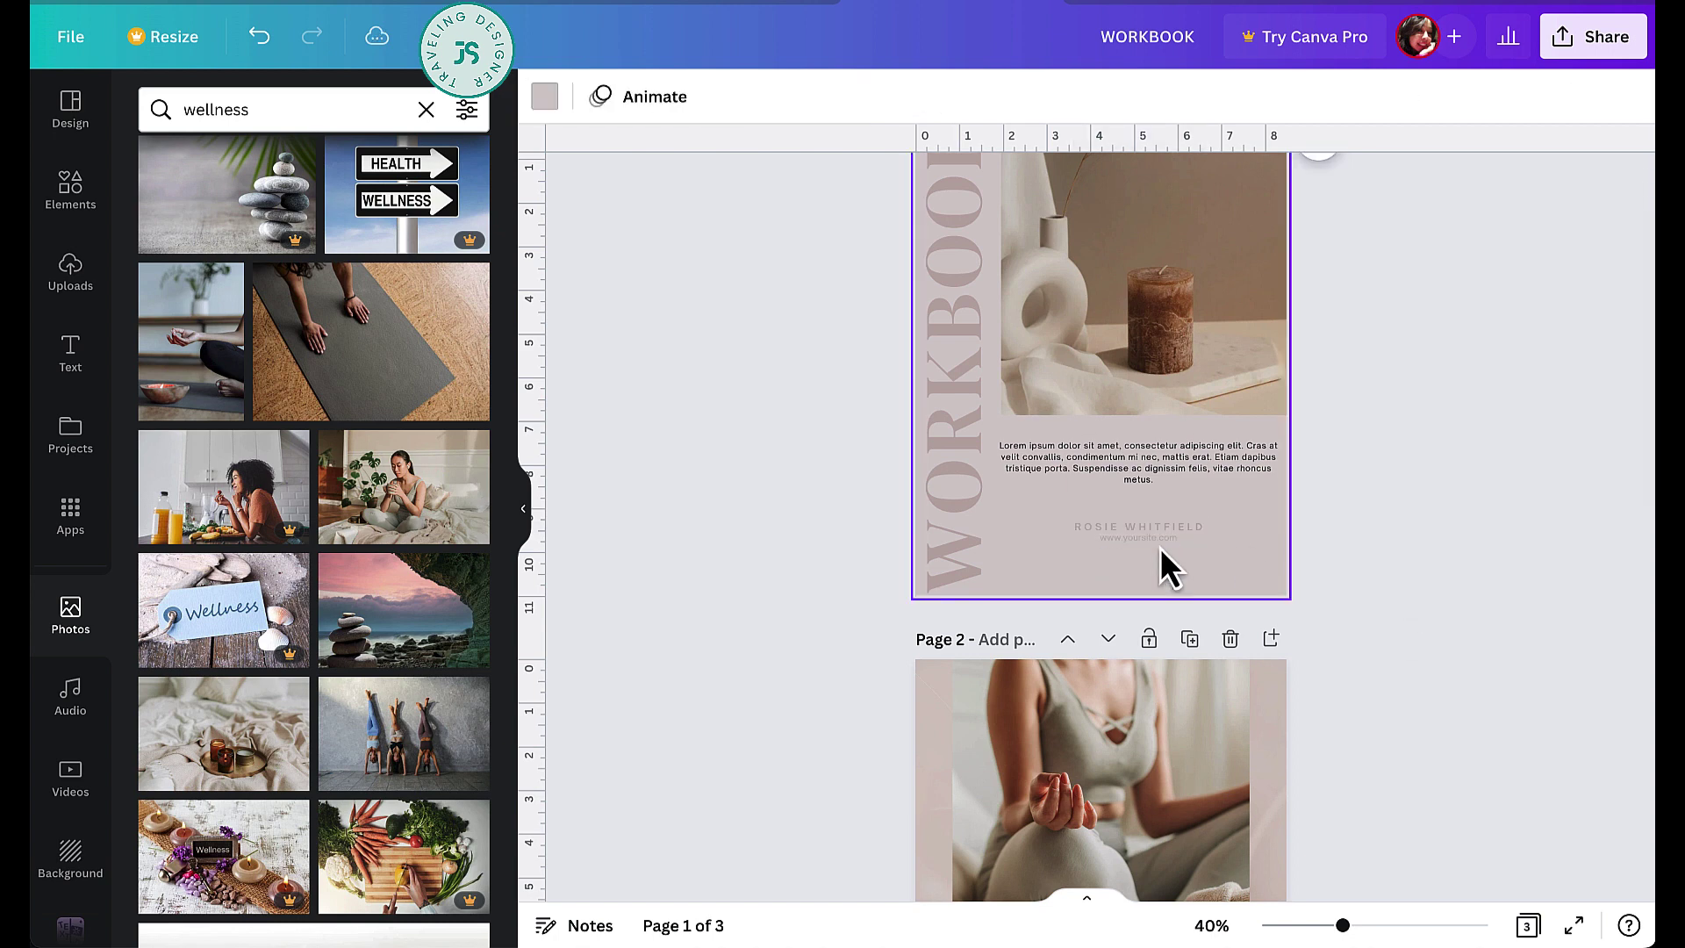
pyautogui.click(1162, 543)
pyautogui.keyDown('shift'); pyautogui.click(1194, 530); pyautogui.keyUp('shift')
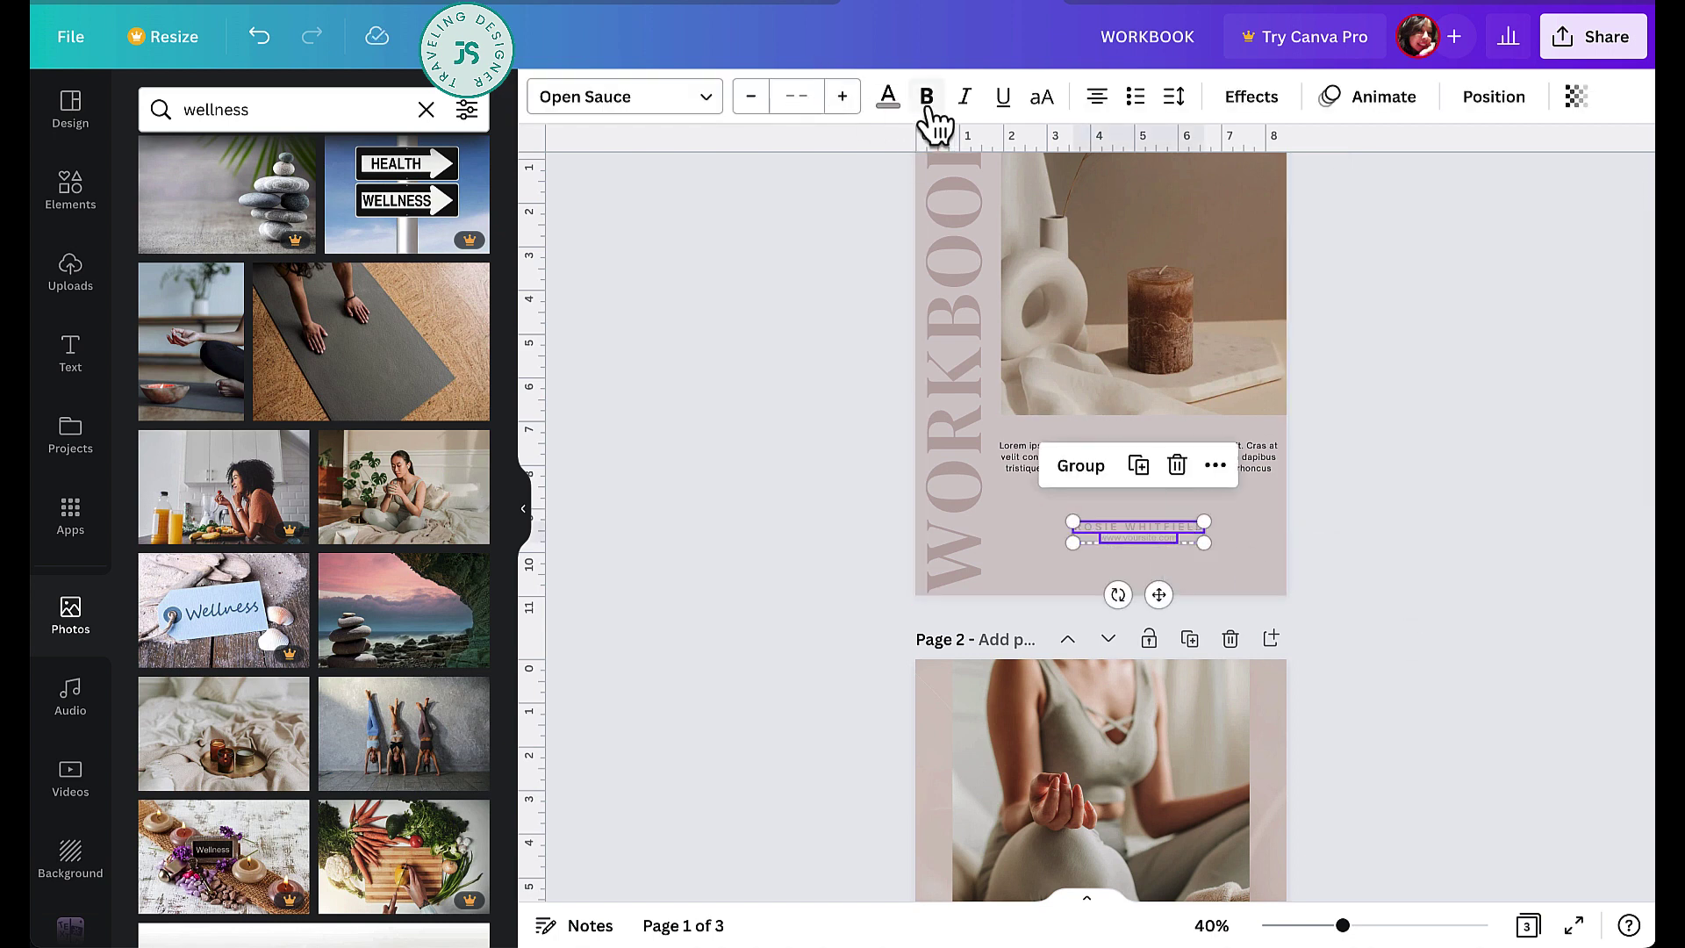
# - Recolour both lines with a deeper mauve custom shade from the colour picker
pyautogui.click(888, 97)
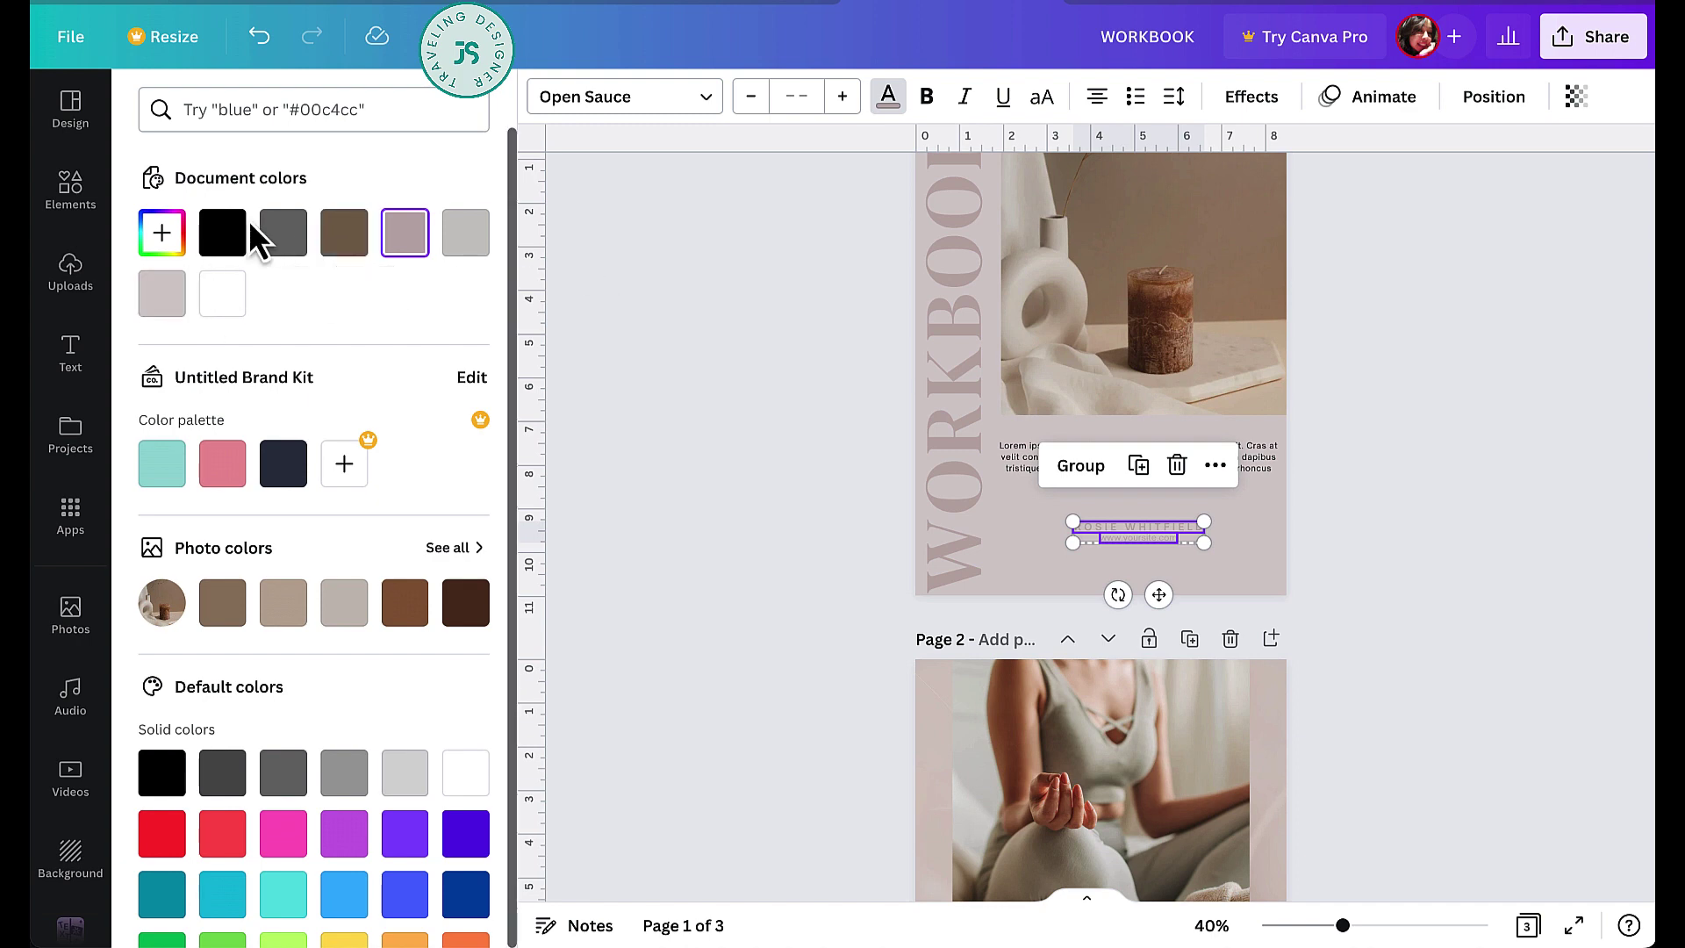
pyautogui.click(161, 239)
pyautogui.moveTo(195, 328); pyautogui.dragTo(194, 344)
pyautogui.press('Escape')
pyautogui.click(1416, 529)
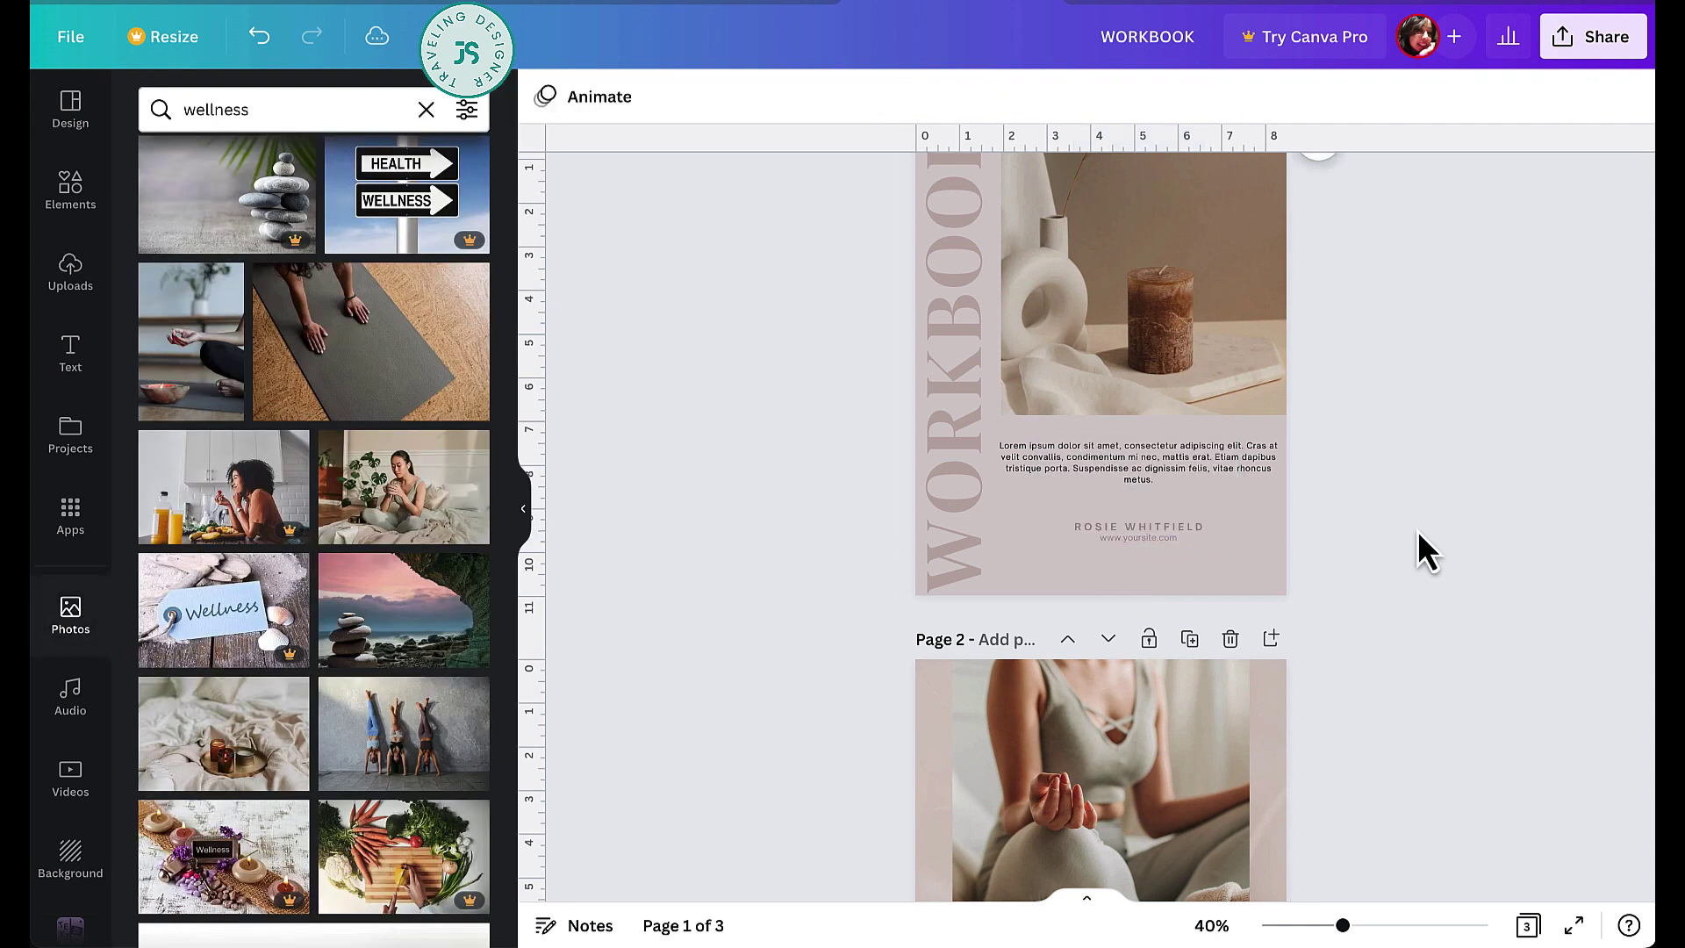
# - Scroll back to page 3 and bring up the workbook's Share options
pyautogui.scroll(-3, 1370, 530)
pyautogui.scroll(3, 1369, 530)
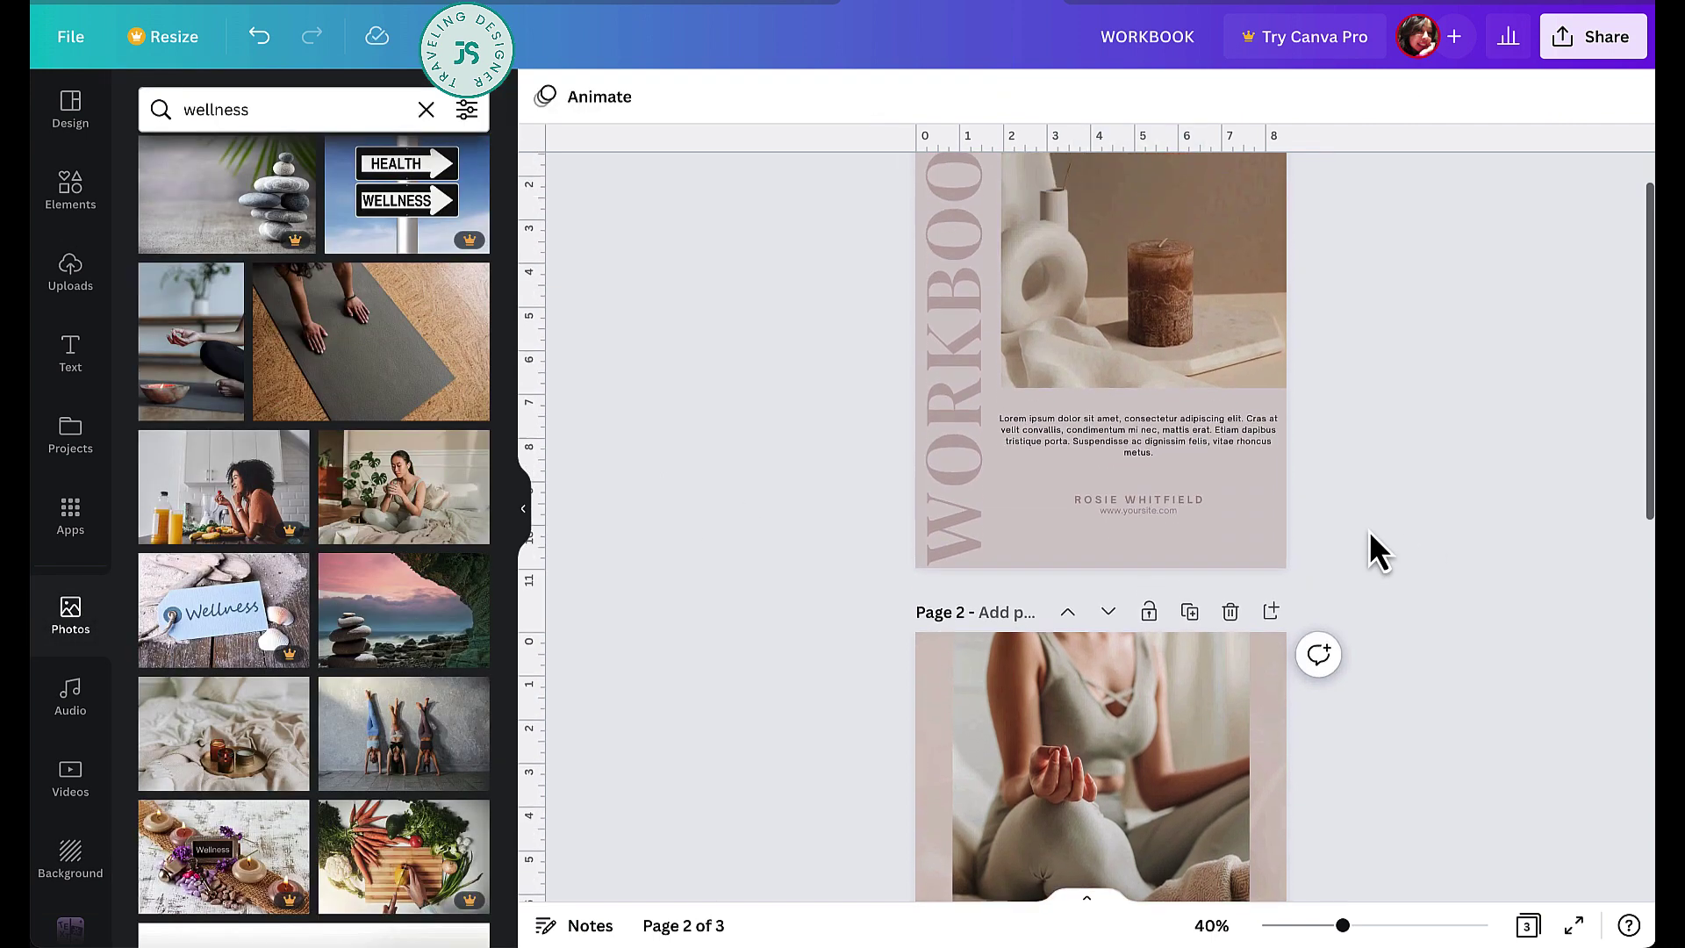
pyautogui.scroll(-3, 1370, 530)
pyautogui.scroll(-8, 1371, 536)
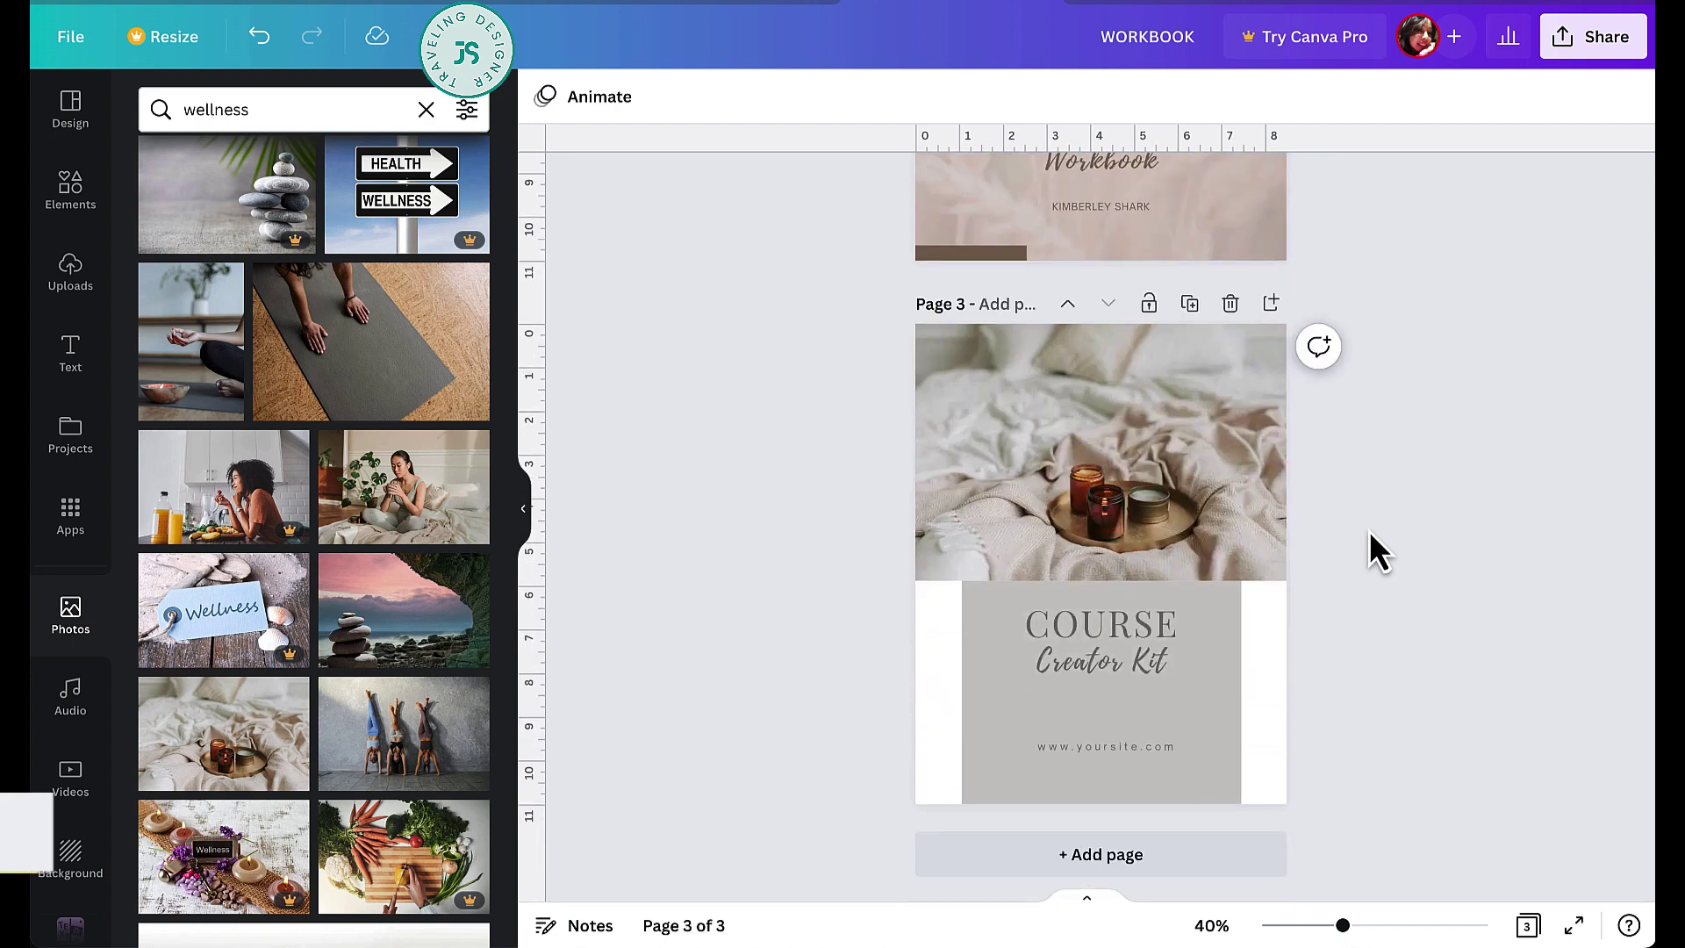
pyautogui.scroll(1, 1369, 537)
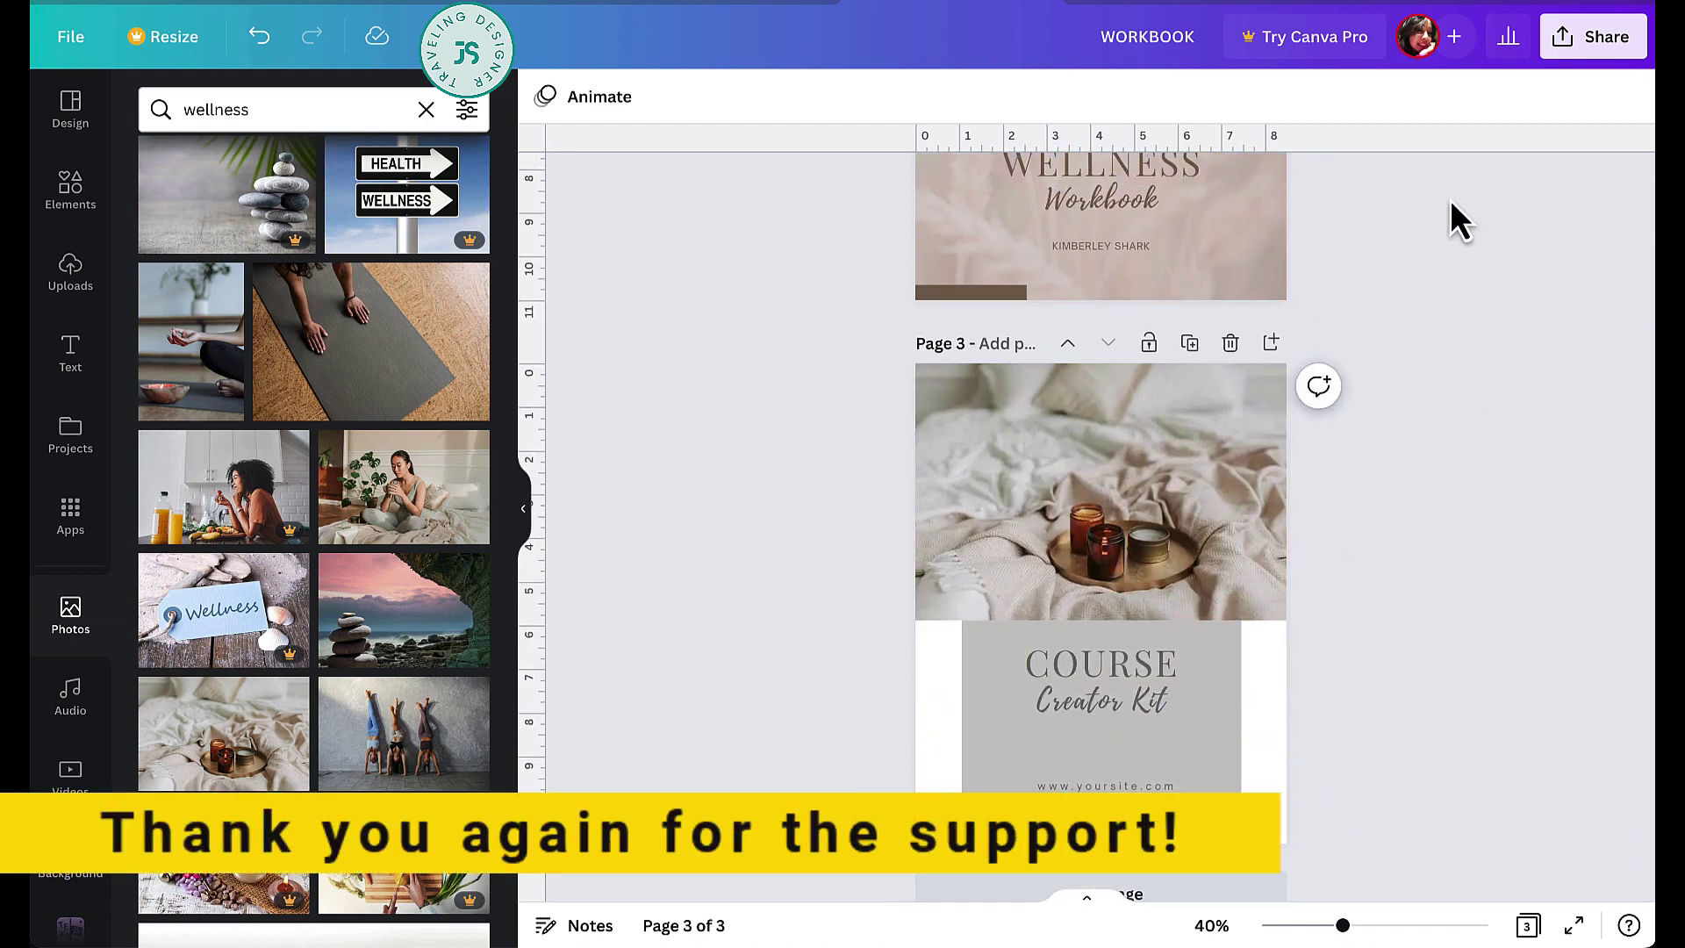
pyautogui.click(1590, 43)
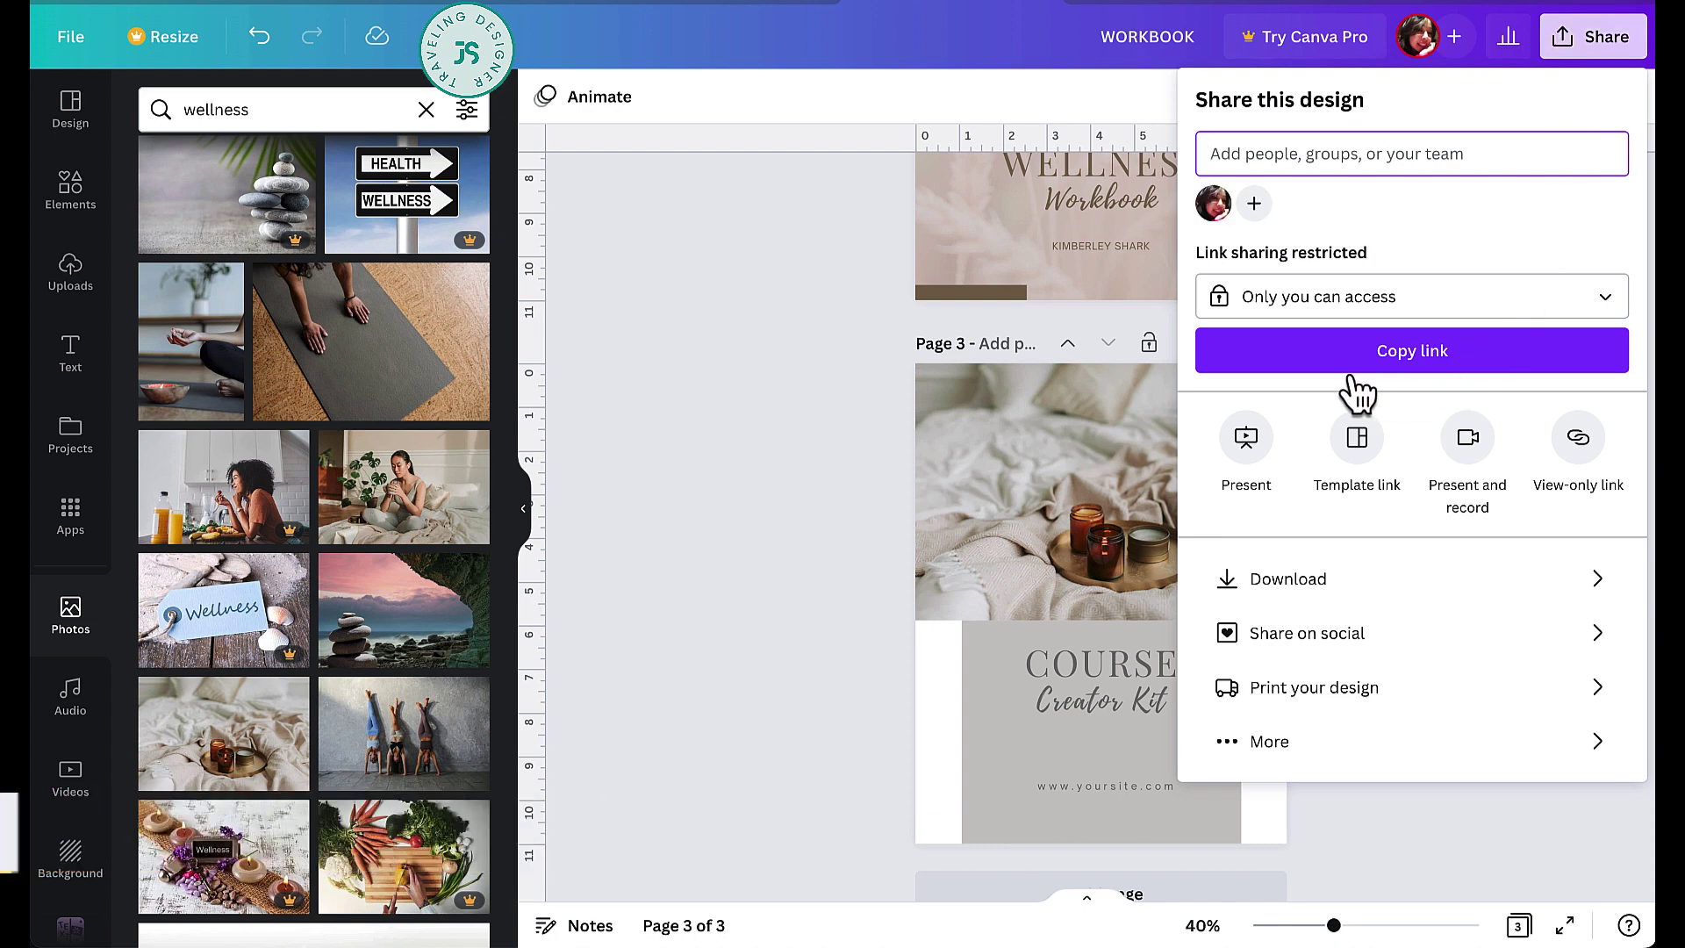
# - Review the Download file type list, then close the panel without downloading
pyautogui.click(1382, 582)
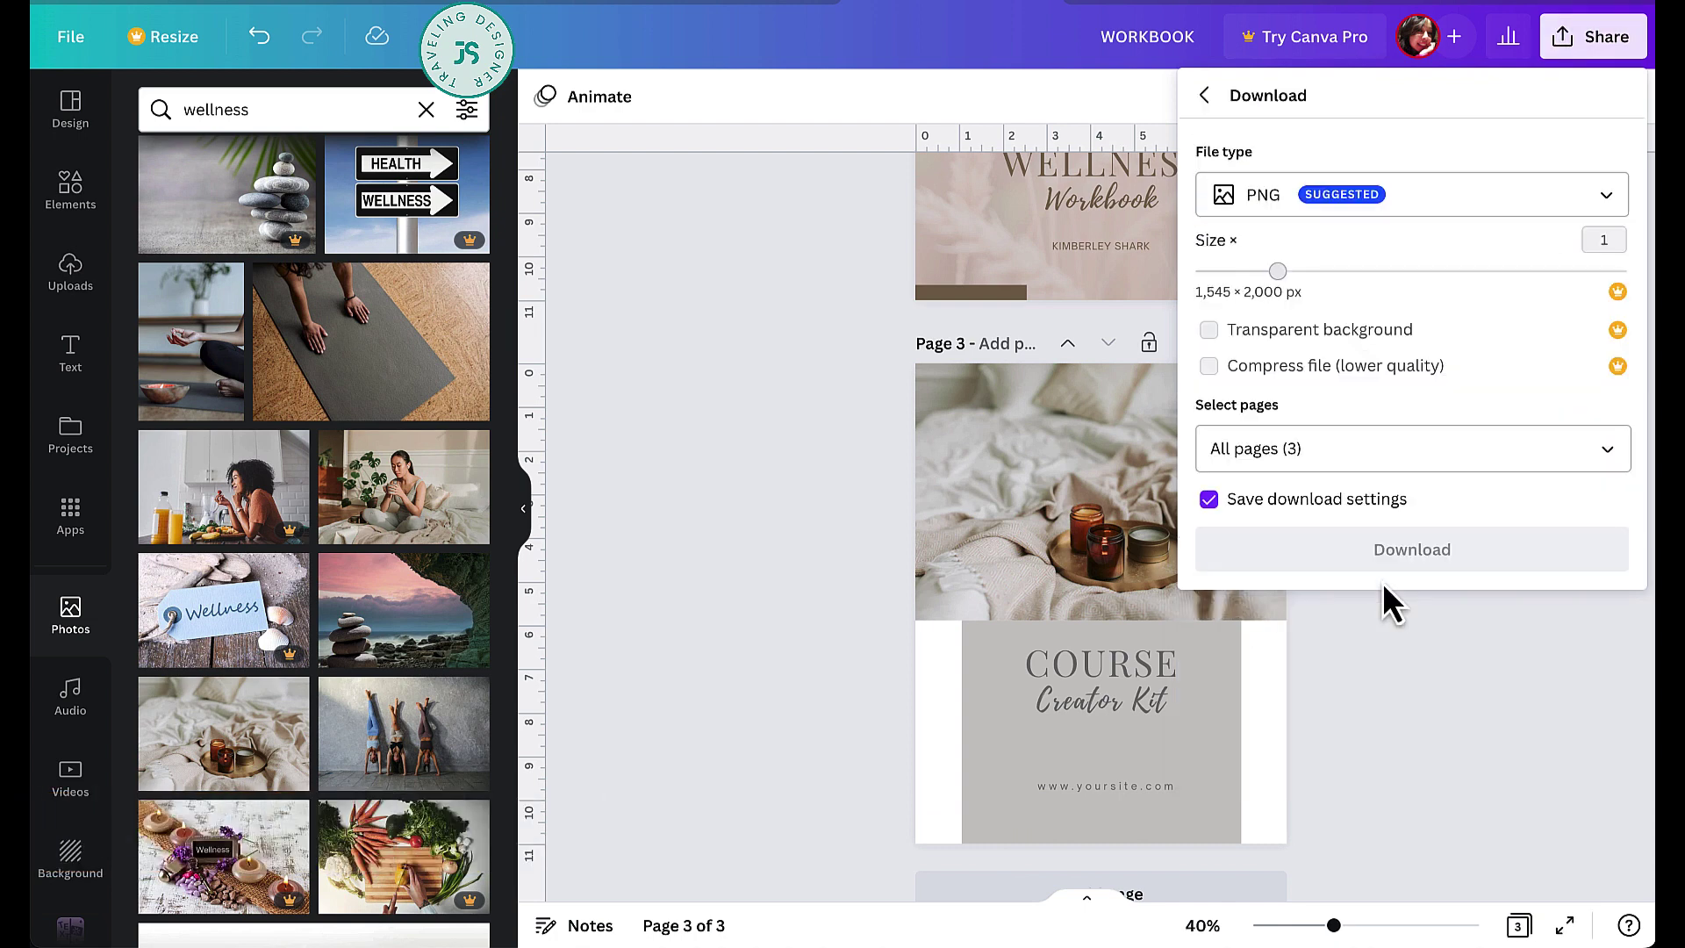
pyautogui.click(1457, 197)
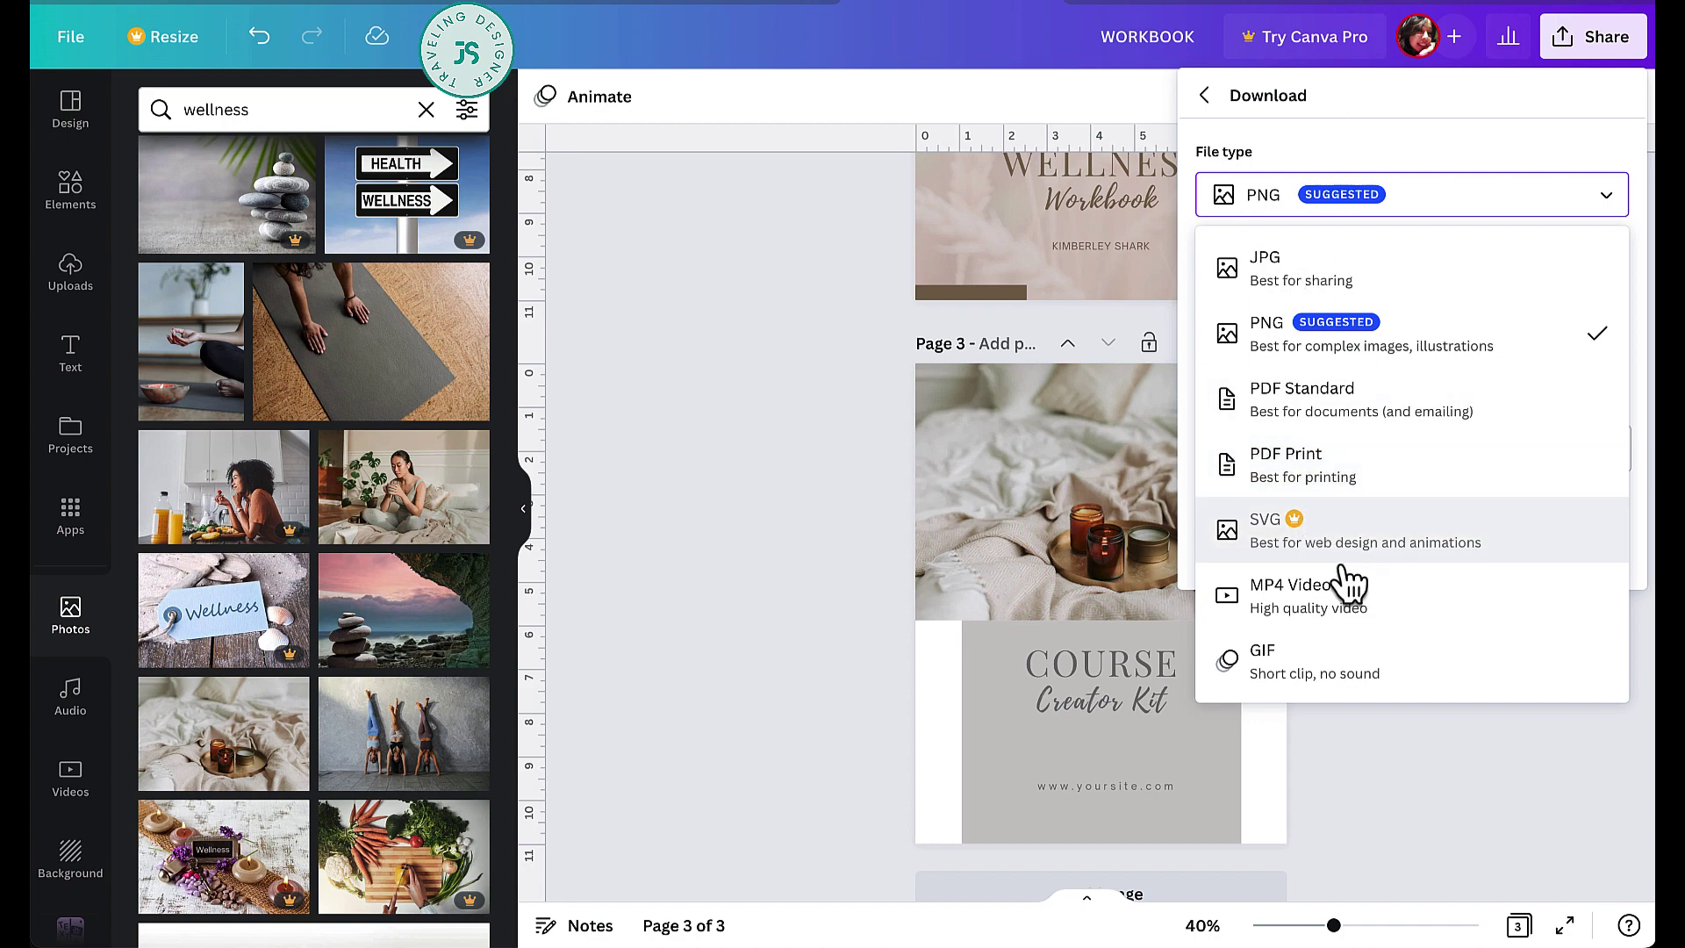
pyautogui.click(1381, 793)
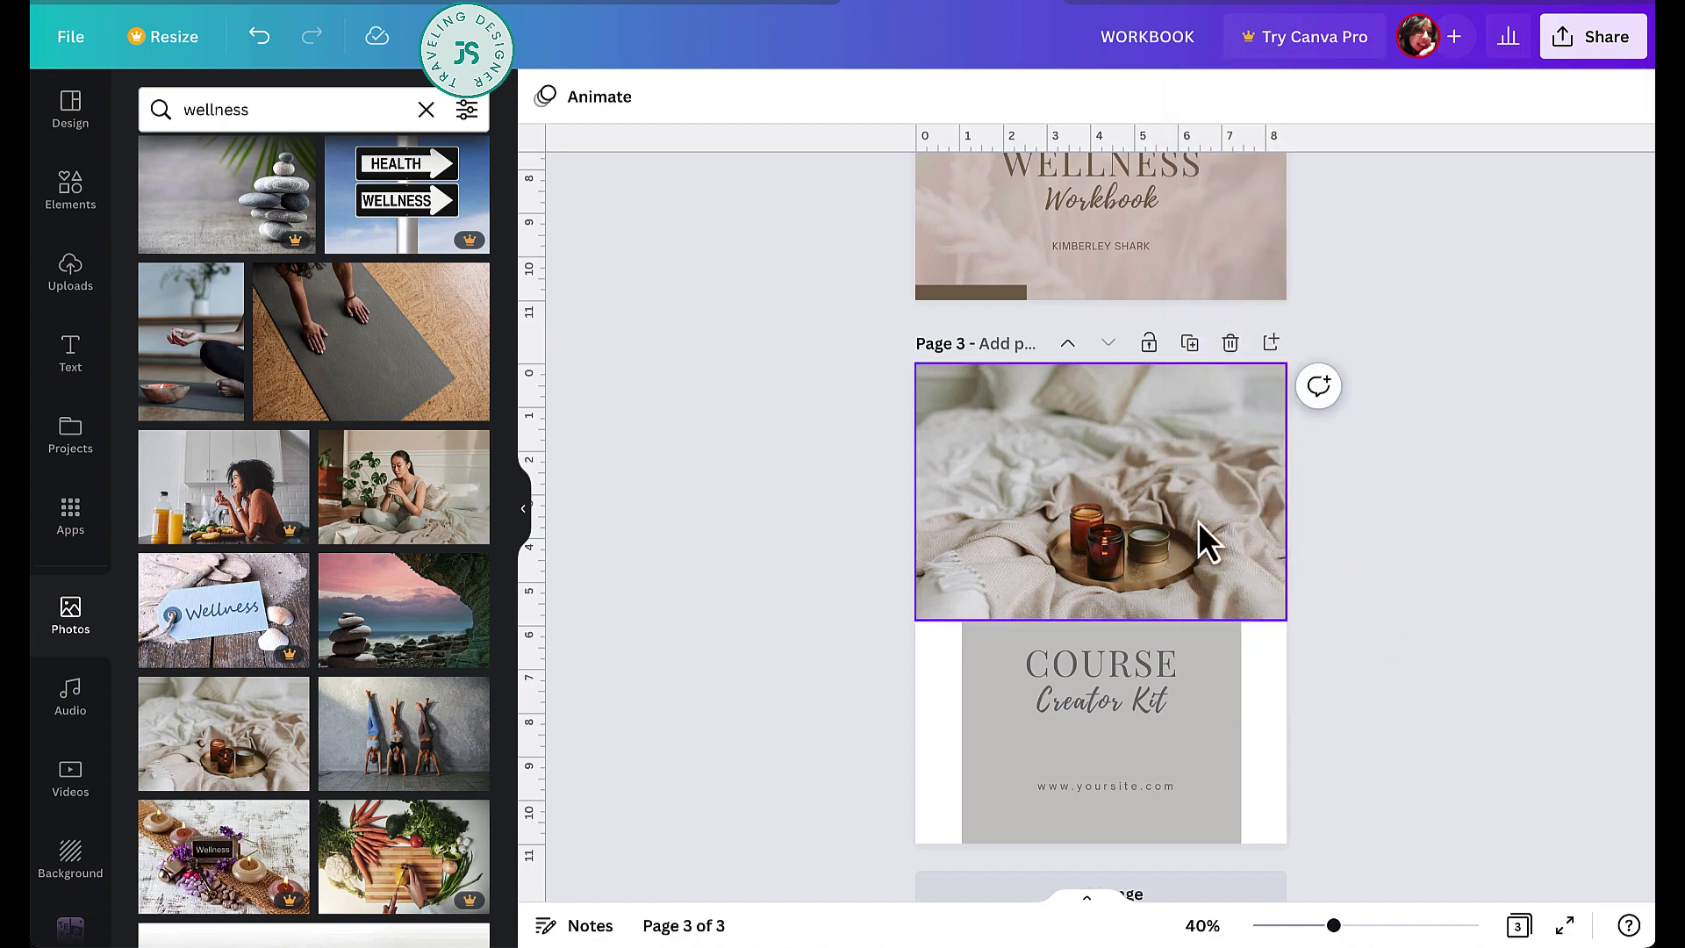